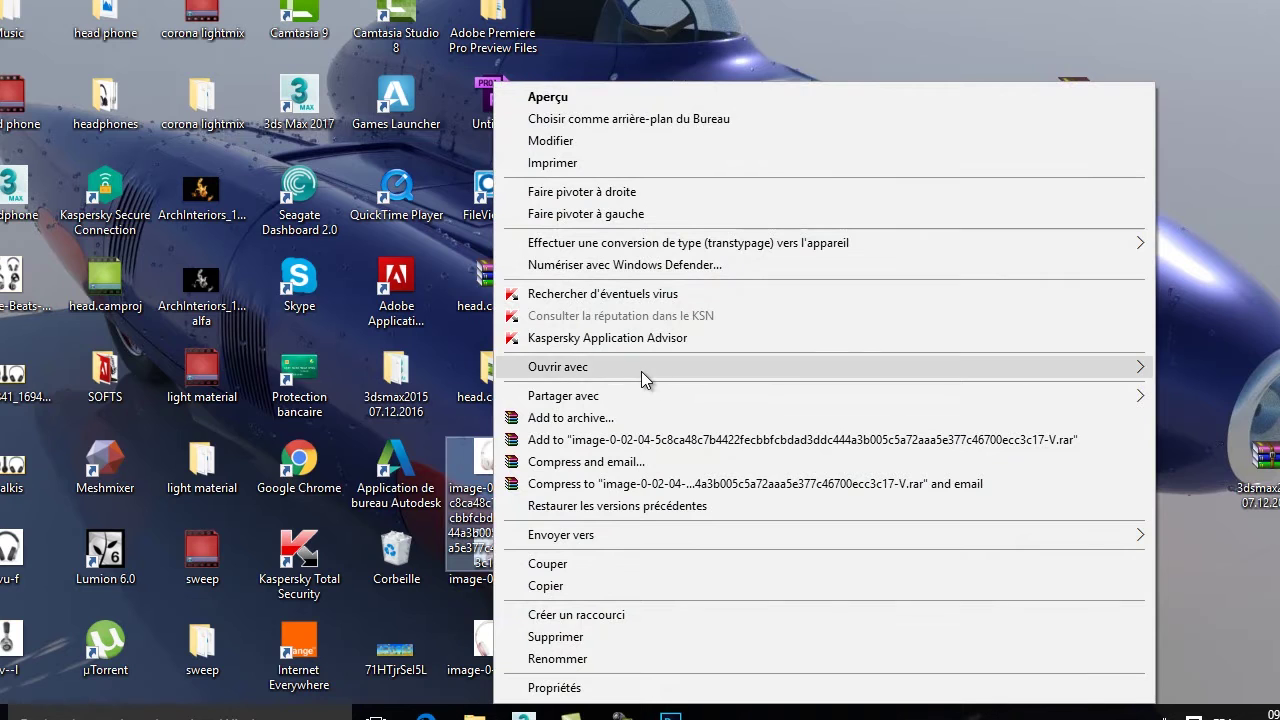
- Open the angled headphone image in Photoshop, check its image size, and leave the size unchanged
{"action": "left_click", "coordinate": [295, 457]}
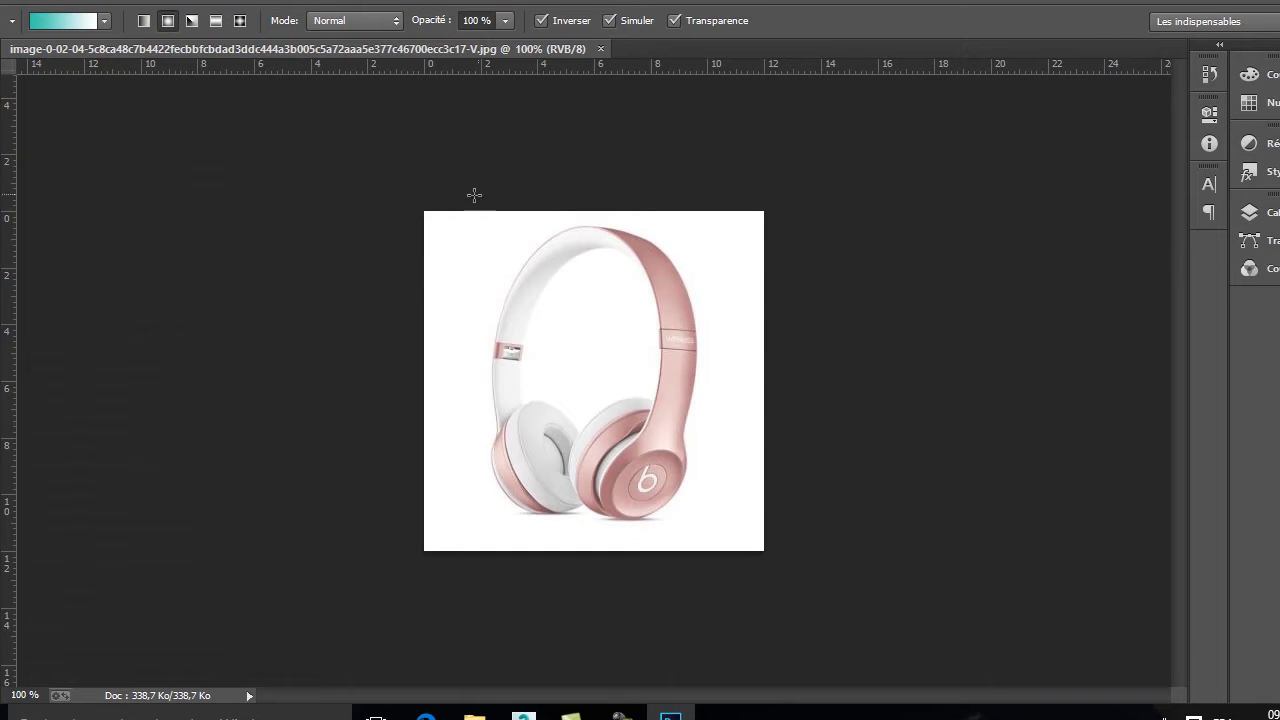
{"action": "left_click", "coordinate": [130, 2]}
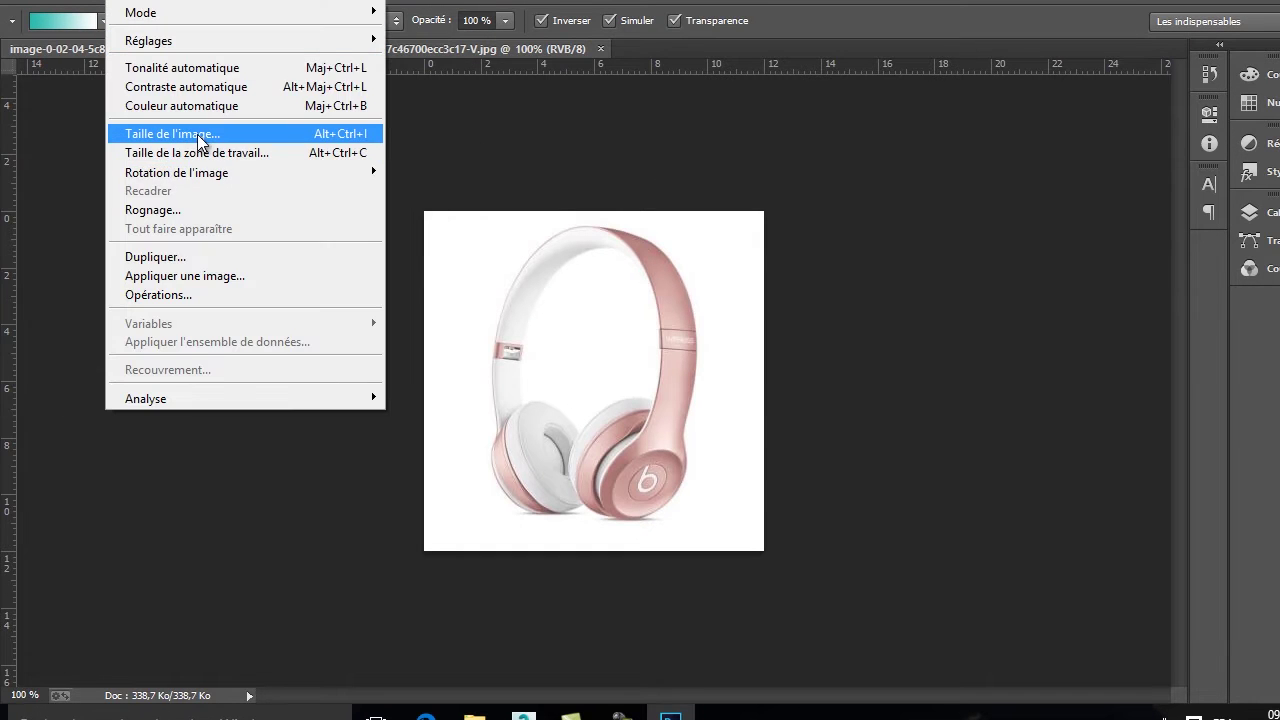
{"action": "left_click", "coordinate": [196, 132]}
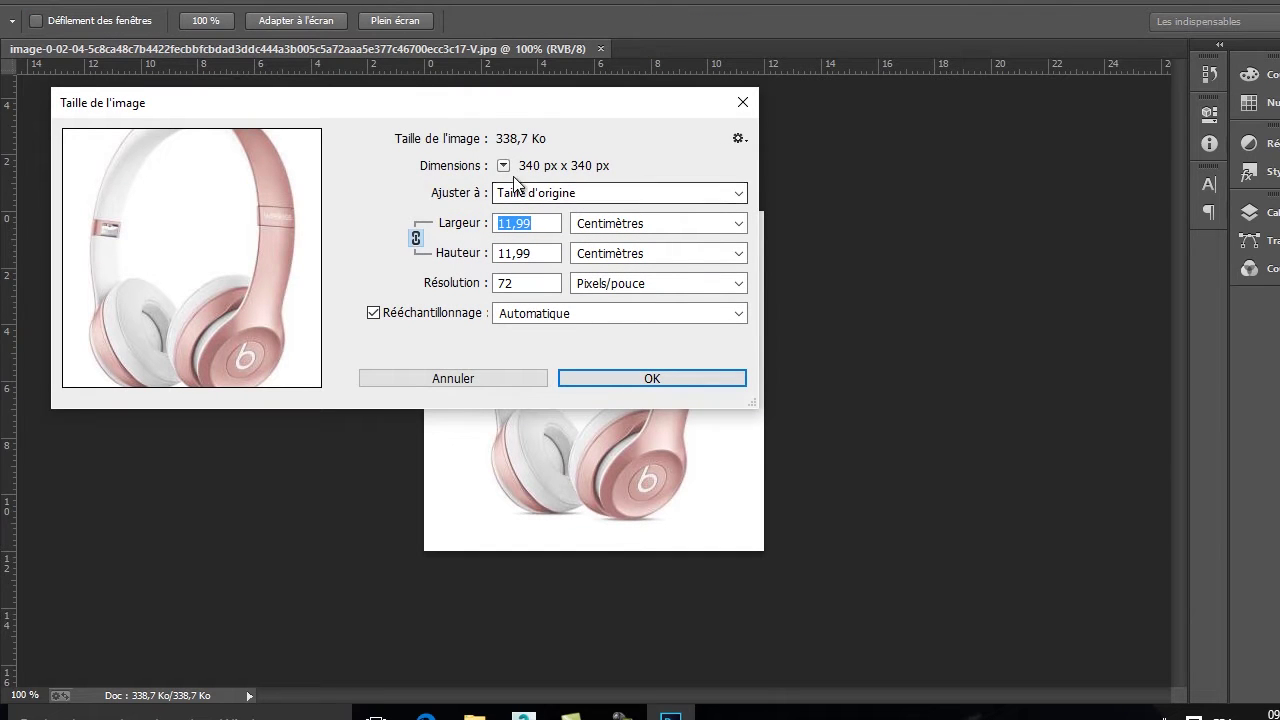
{"action": "left_click", "coordinate": [524, 379]}
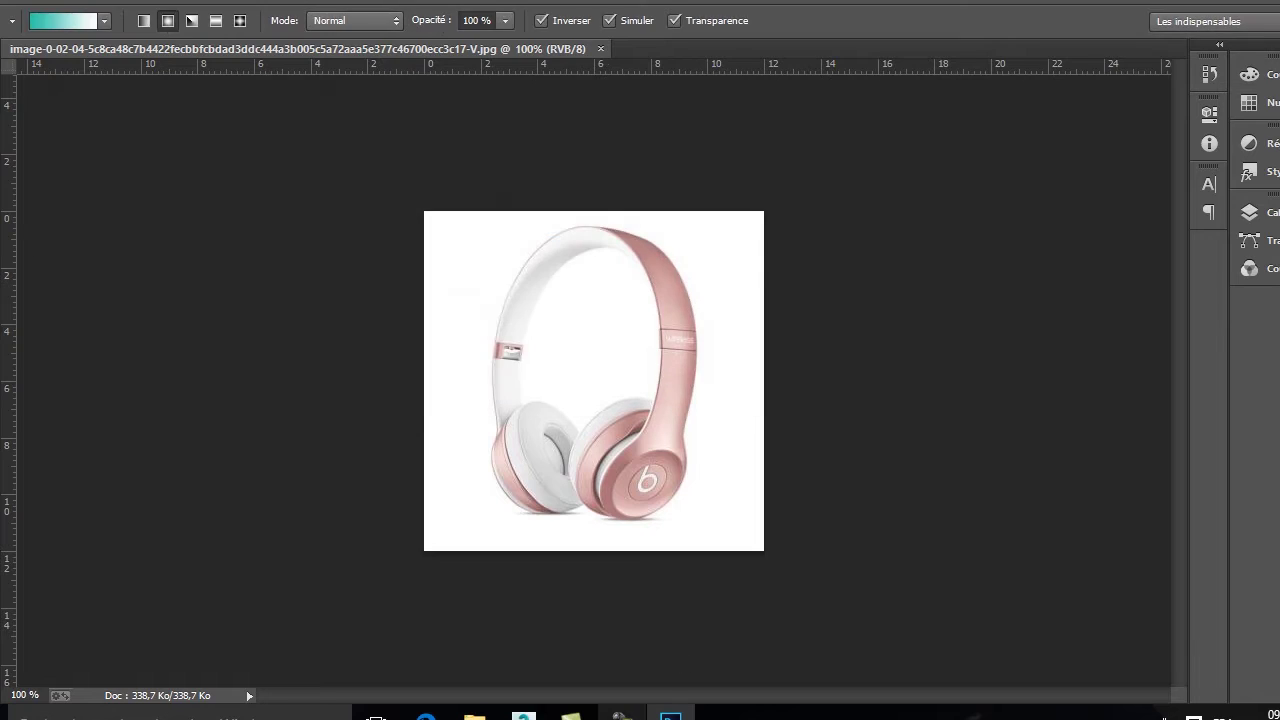
- Switch to 3ds Max, maximize the Front view and draw a plane about 149 cm wide and 128 cm long
{"action": "left_click", "coordinate": [523, 713]}
{"action": "left_click", "coordinate": [786, 292]}
{"action": "key", "text": "alt+w"}
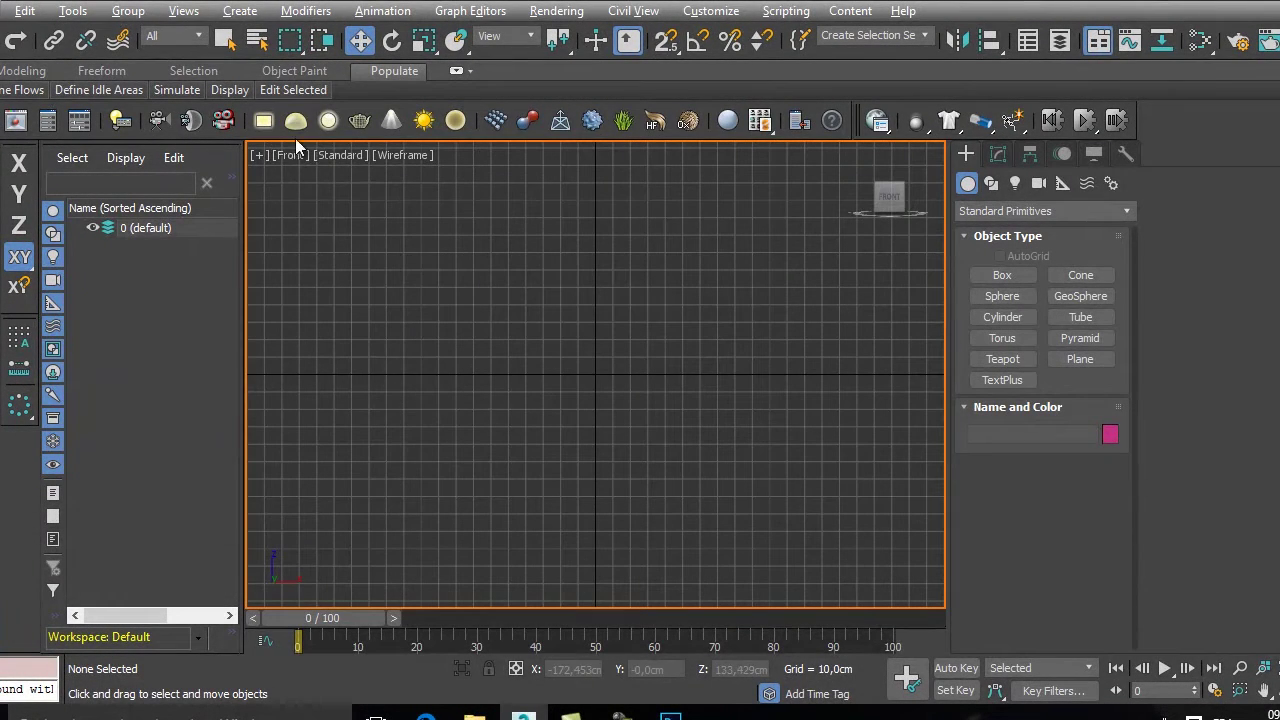
{"action": "left_click", "coordinate": [1081, 358]}
{"action": "left_click_drag", "start_coordinate": [523, 229], "coordinate": [785, 453]}
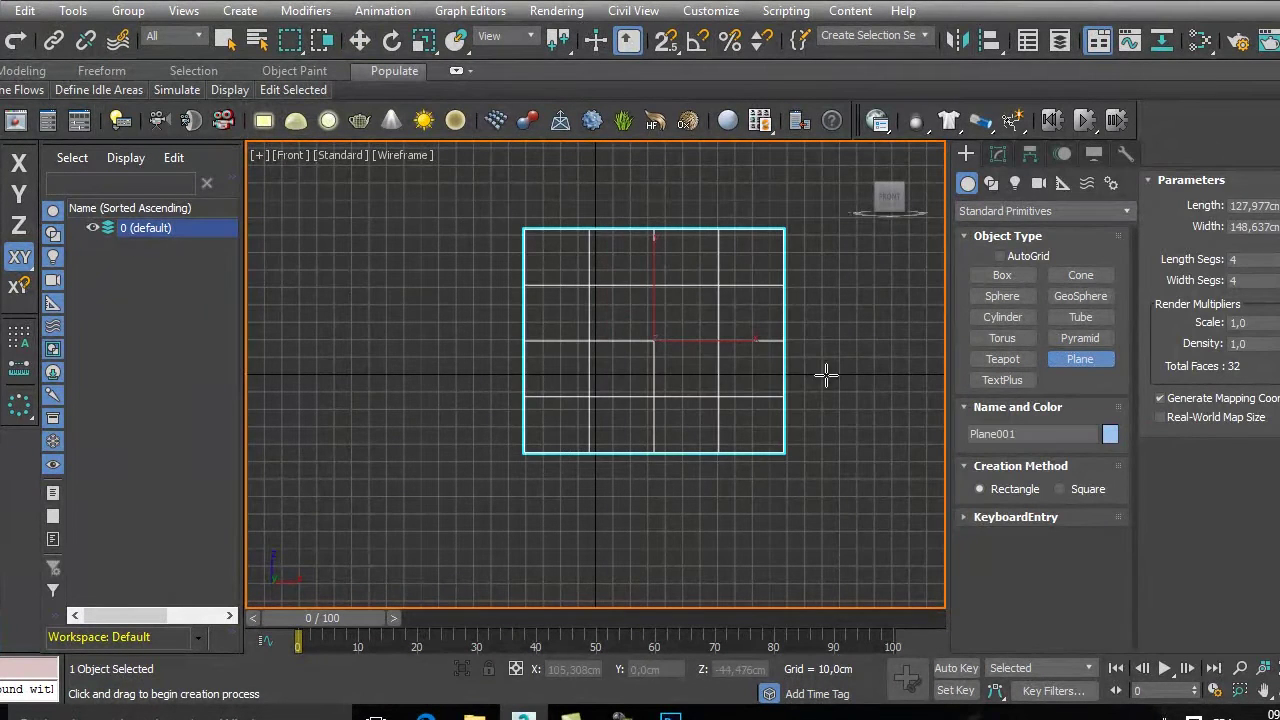
- Set the plane's length and width to 34 cm
{"action": "left_click", "coordinate": [997, 153]}
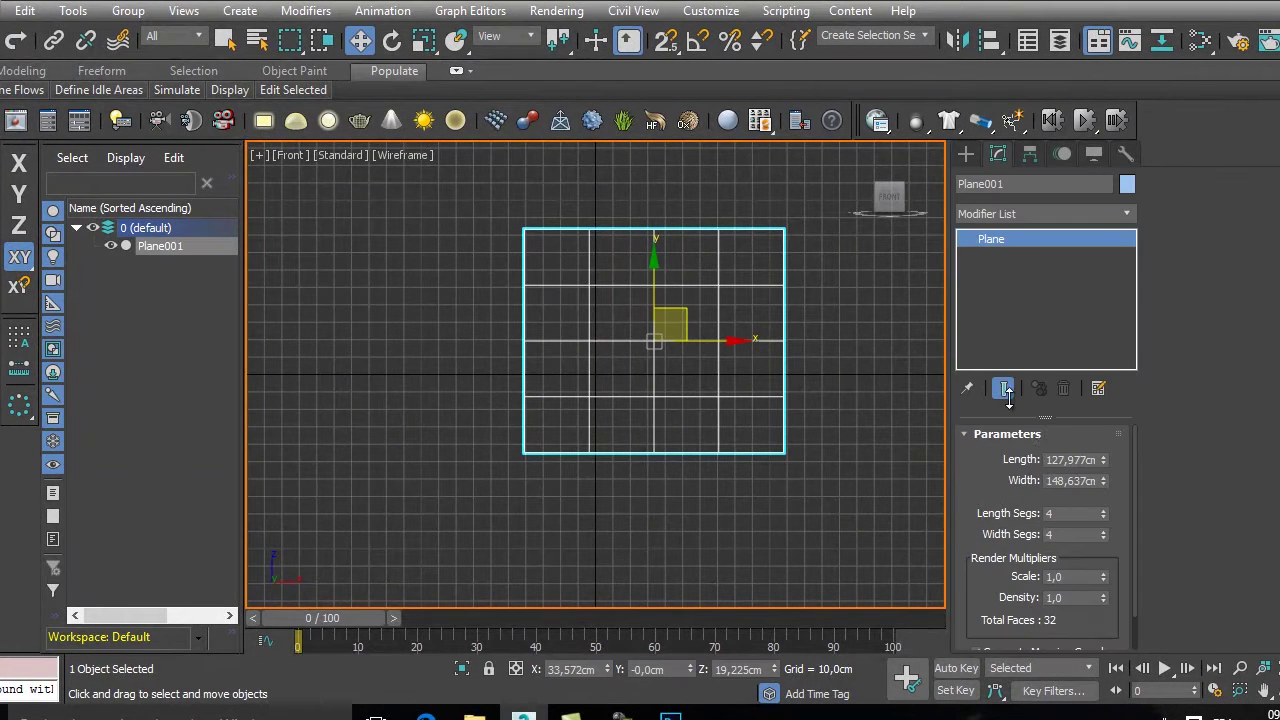
{"action": "double_click", "coordinate": [1079, 459]}
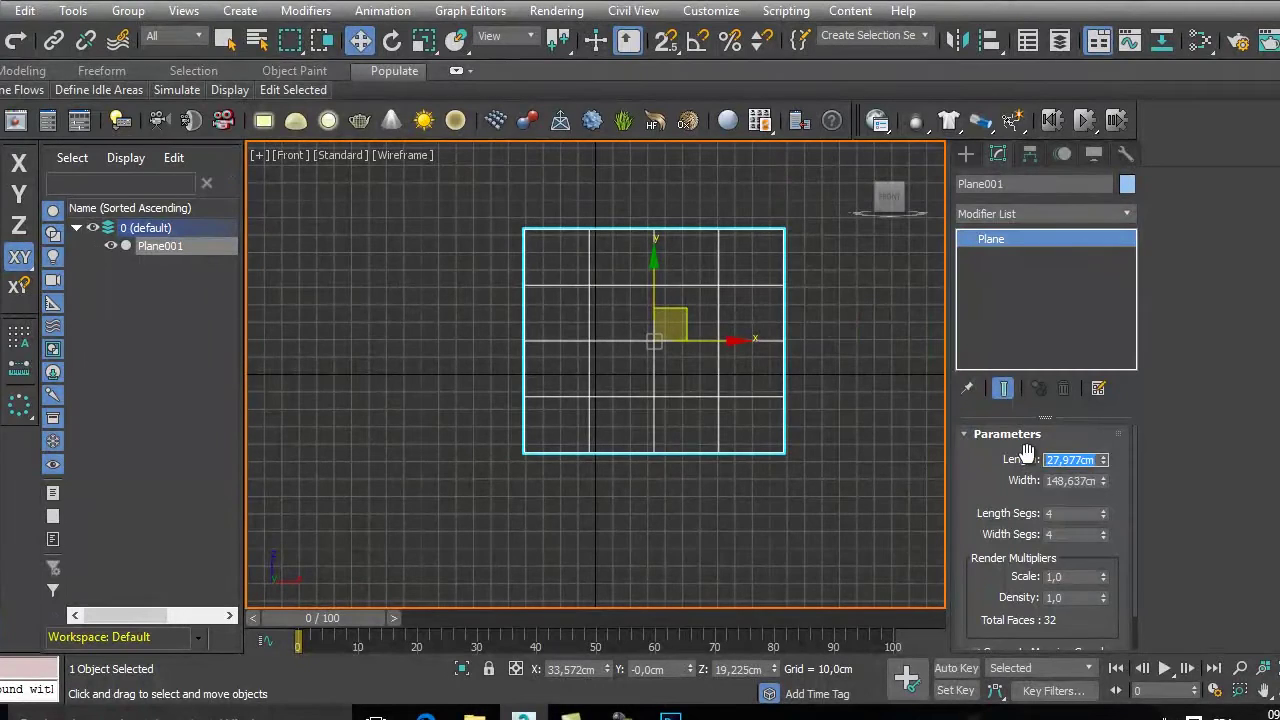
{"action": "key", "text": "Tab"}
{"action": "type", "text": "34"}
{"action": "key", "text": "Tab"}
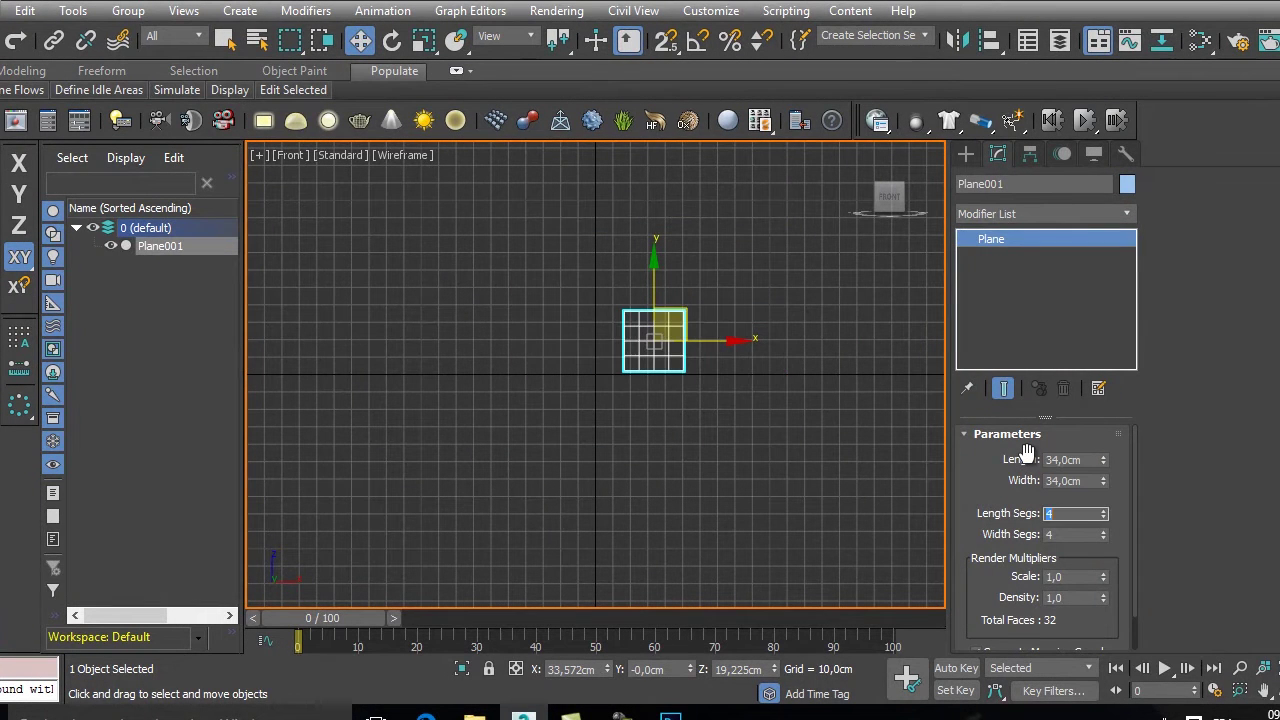
- Move the plane to the world origin and display the Front view with default shading
{"action": "right_click", "coordinate": [360, 40]}
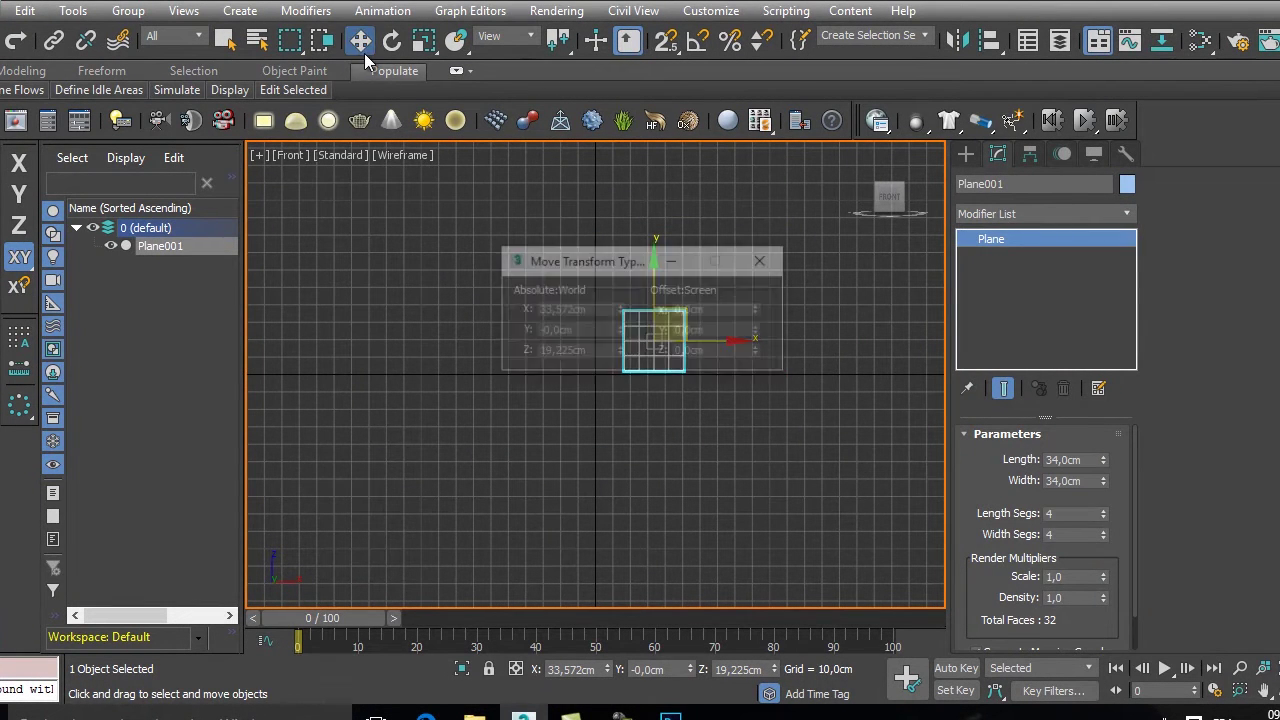
{"action": "right_click", "coordinate": [621, 352]}
{"action": "left_click", "coordinate": [764, 260]}
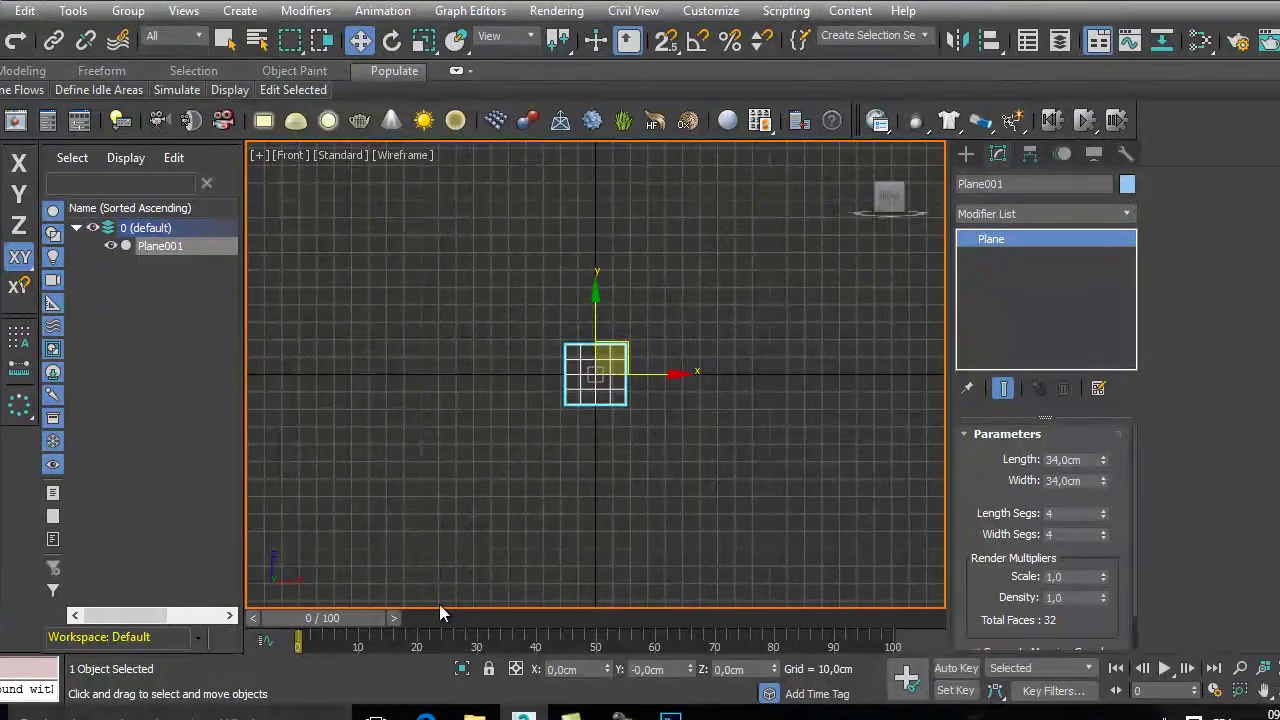
{"action": "middle_click_drag", "start_coordinate": [609, 391], "coordinate": [457, 380]}
{"action": "key", "text": "F3"}
{"action": "scroll", "coordinate": [539, 386], "scroll_direction": "up", "scroll_amount": 2}
{"action": "middle_click_drag", "start_coordinate": [943, 420], "coordinate": [655, 365]}
- Reduce the 3ds Max window, switch to File Explorer and browse the Bureau folder for the headphone images
{"action": "left_click", "coordinate": [1218, 8]}
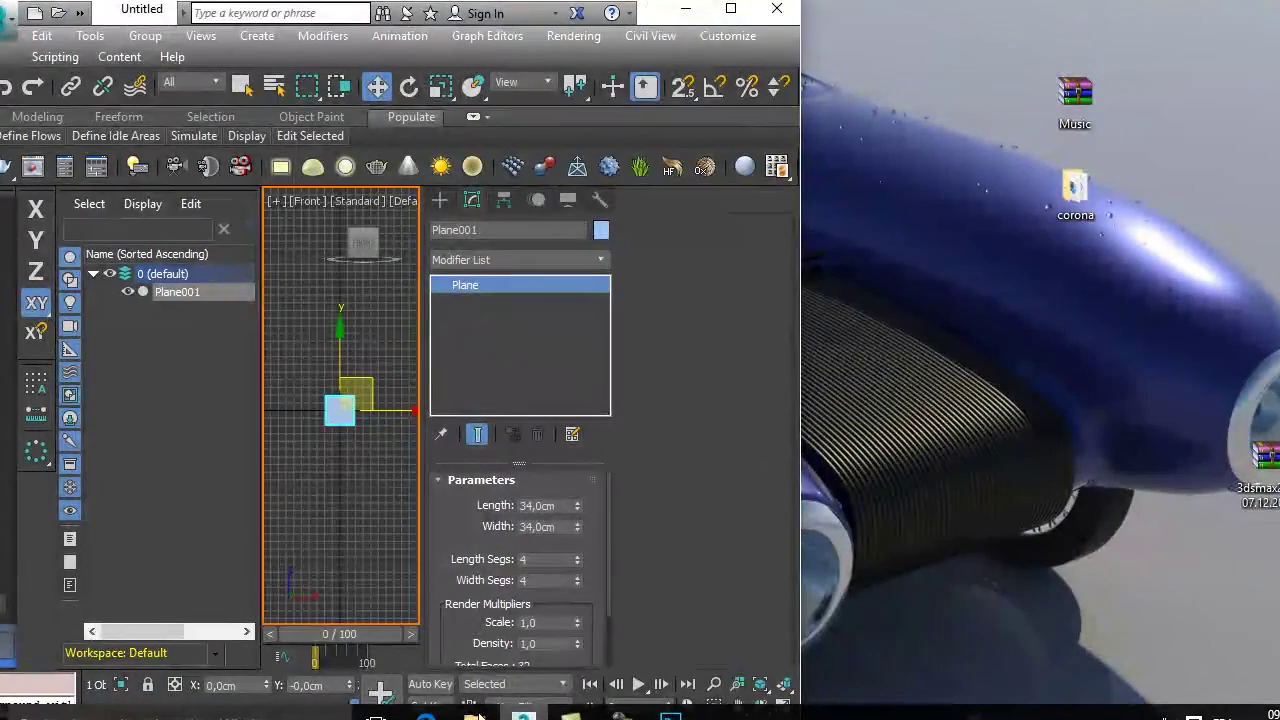
{"action": "left_click", "coordinate": [474, 712]}
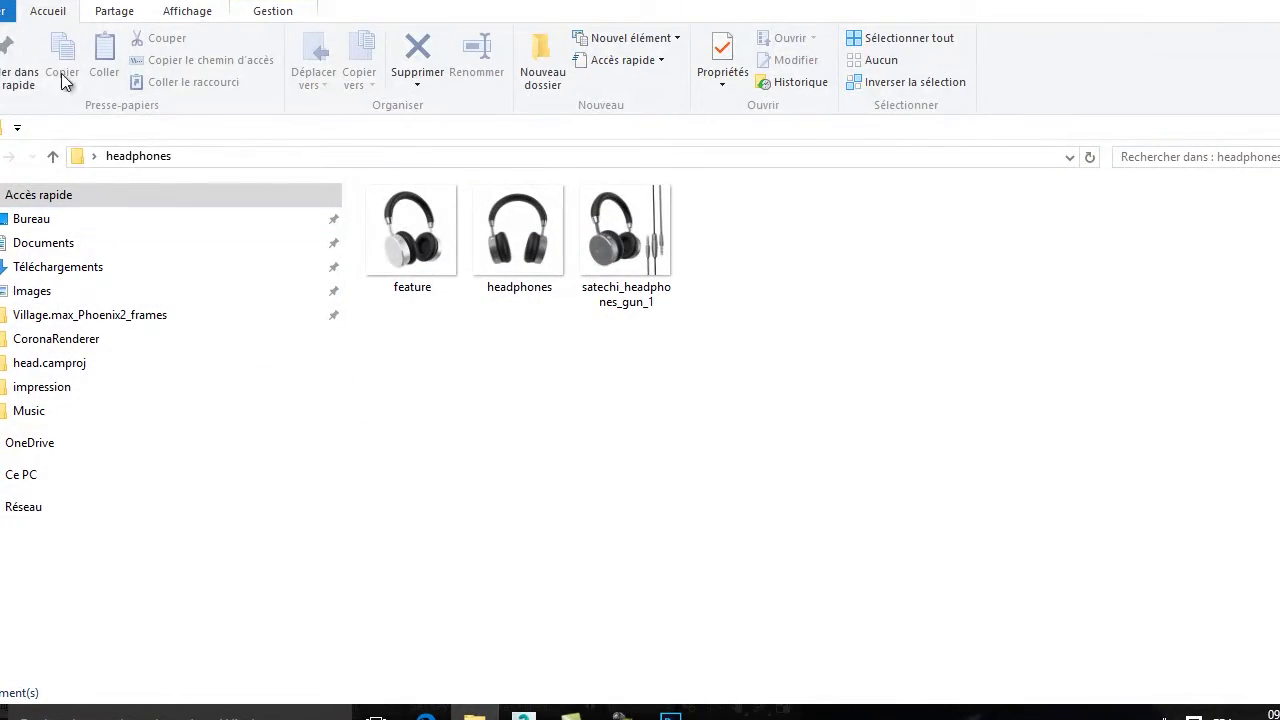
{"action": "left_click", "coordinate": [94, 158]}
{"action": "left_click", "coordinate": [140, 178]}
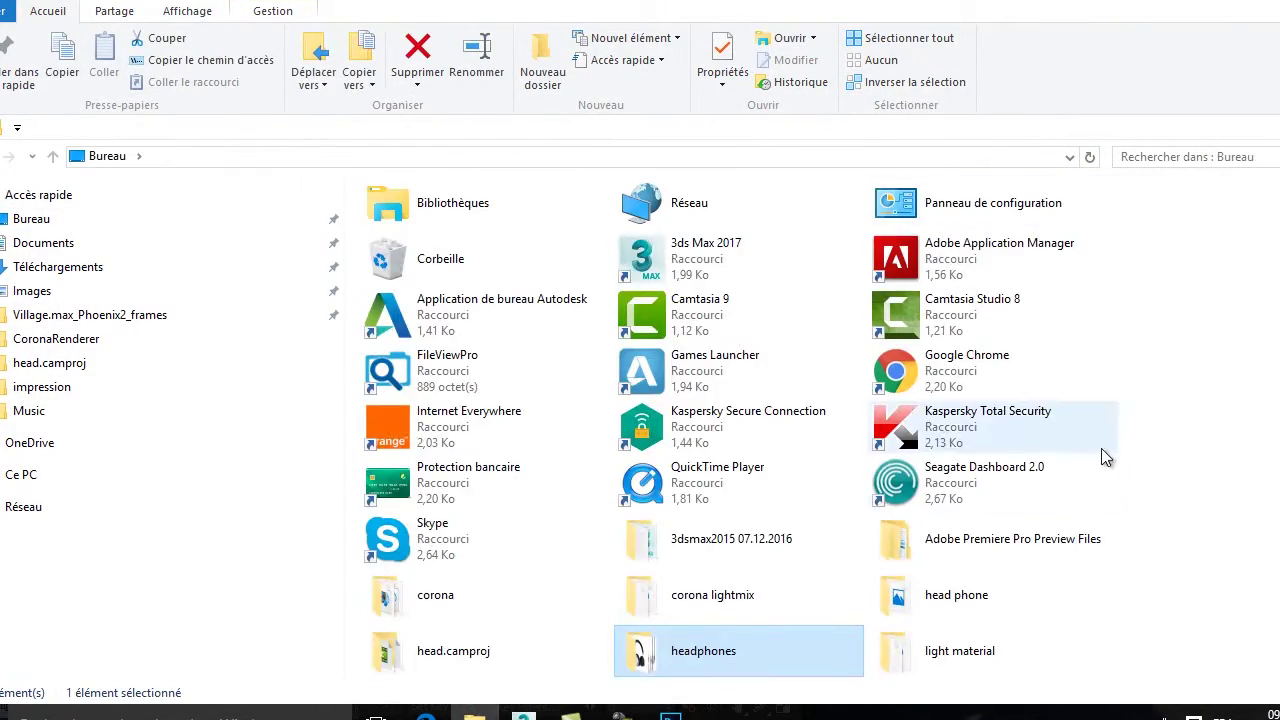
{"action": "scroll", "coordinate": [1049, 200], "scroll_direction": "down", "scroll_amount": 5}
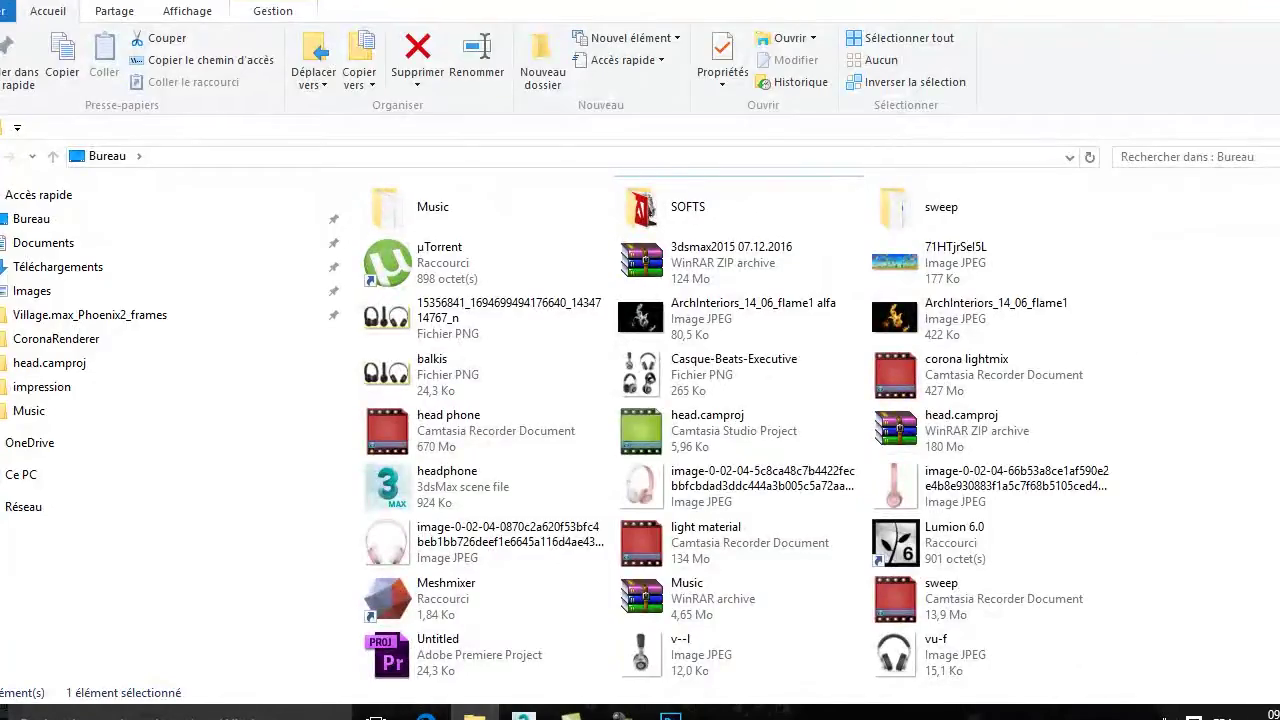
- Arrange the file window beside 3ds Max and apply the front-view headphone JPEG to the plane
{"action": "double_click", "coordinate": [1049, 2]}
{"action": "left_click_drag", "start_coordinate": [1049, 2], "coordinate": [839, 20]}
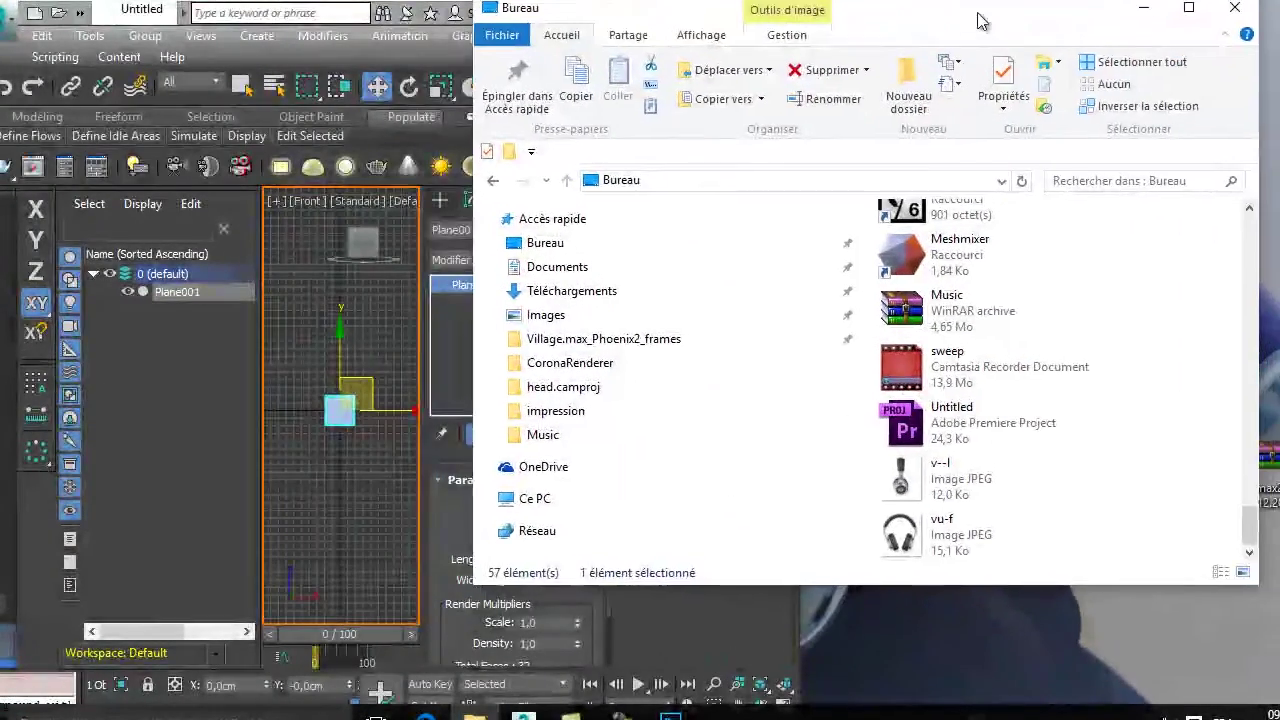
{"action": "left_click_drag", "start_coordinate": [1278, 330], "coordinate": [1218, 330]}
{"action": "scroll", "coordinate": [1070, 510], "scroll_direction": "up", "scroll_amount": 3}
{"action": "scroll", "coordinate": [1070, 510], "scroll_direction": "down", "scroll_amount": 3}
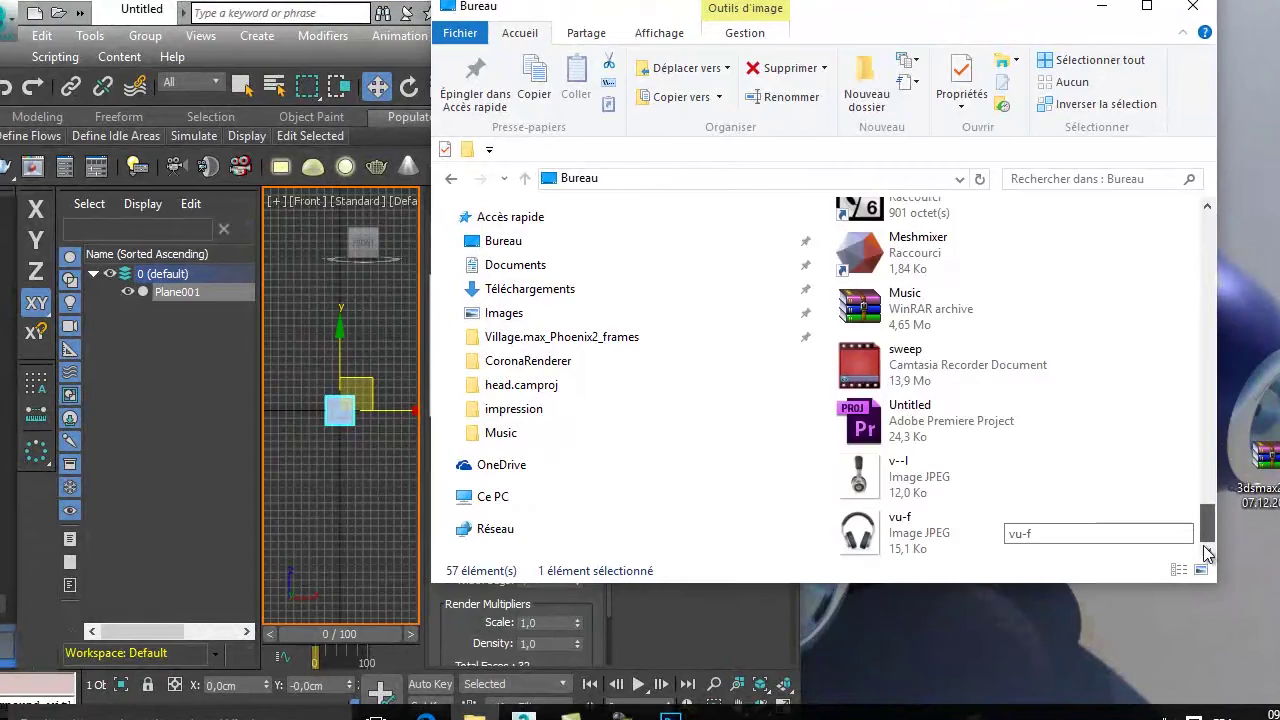
{"action": "scroll", "coordinate": [1070, 510], "scroll_direction": "up", "scroll_amount": 3}
{"action": "left_click_drag", "start_coordinate": [935, 495], "coordinate": [340, 420]}
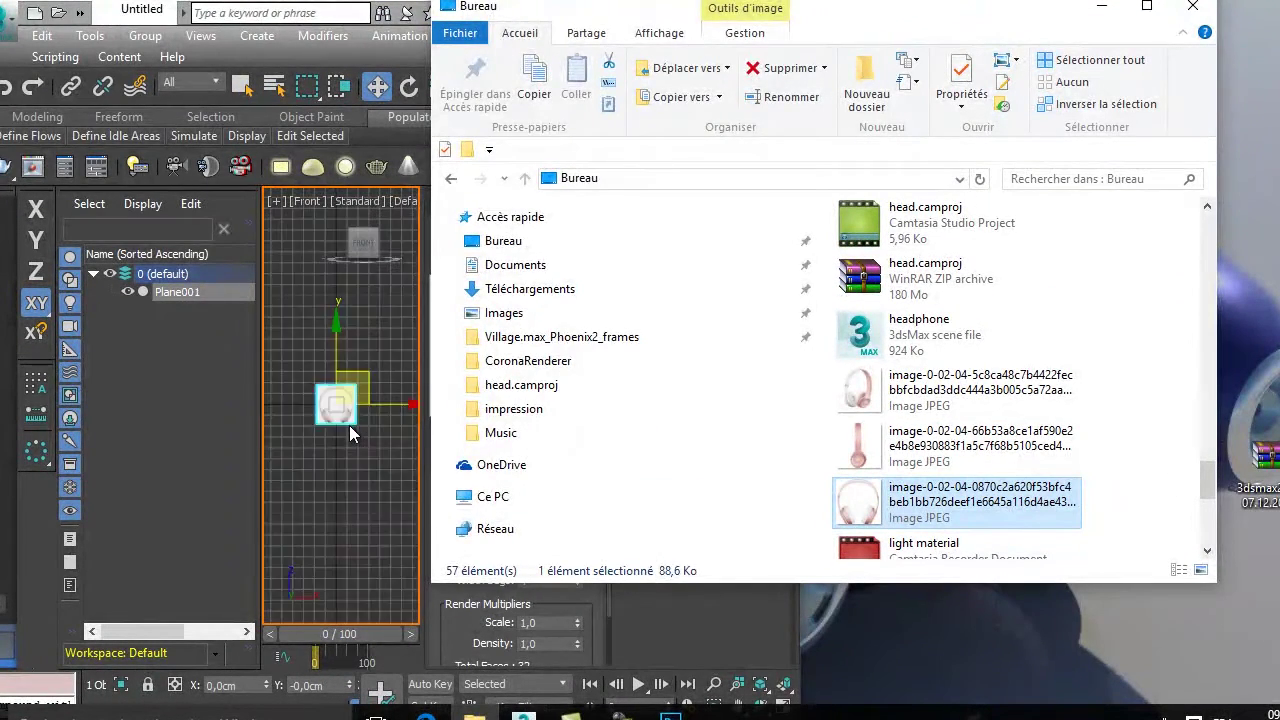
{"action": "left_click", "coordinate": [730, 8]}
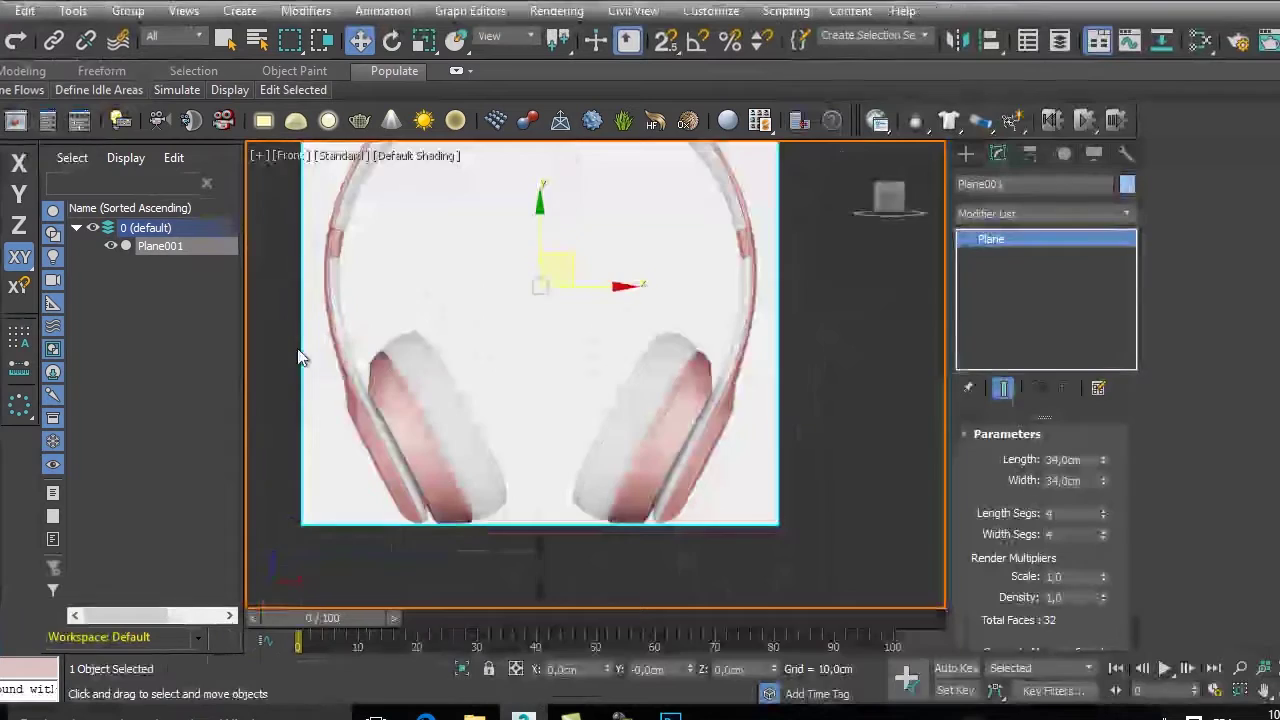
- Make one copy of the image plane rotated 90 degrees about the Z axis in the Perspective view
{"action": "scroll", "coordinate": [580, 470], "scroll_direction": "down", "scroll_amount": 2}
{"action": "middle_click_drag", "start_coordinate": [572, 451], "coordinate": [608, 466], "text": "alt"}
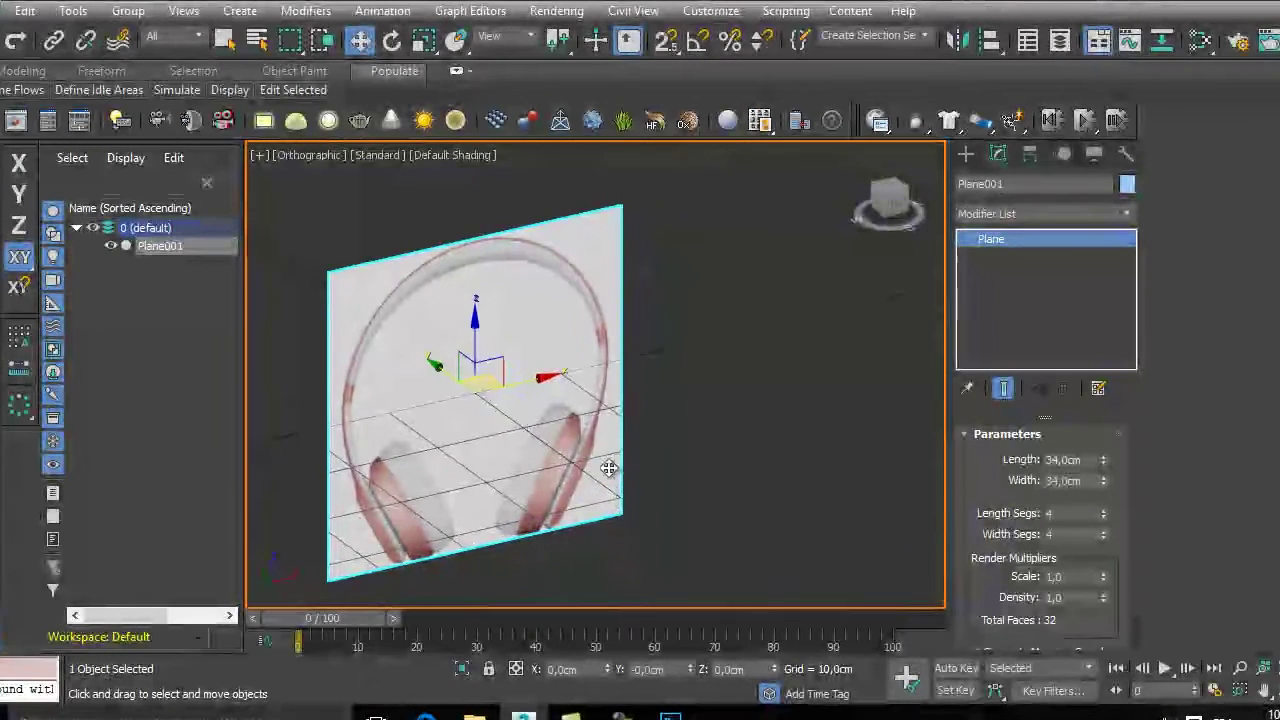
{"action": "key", "text": "p"}
{"action": "scroll", "coordinate": [582, 423], "scroll_direction": "up", "scroll_amount": 3}
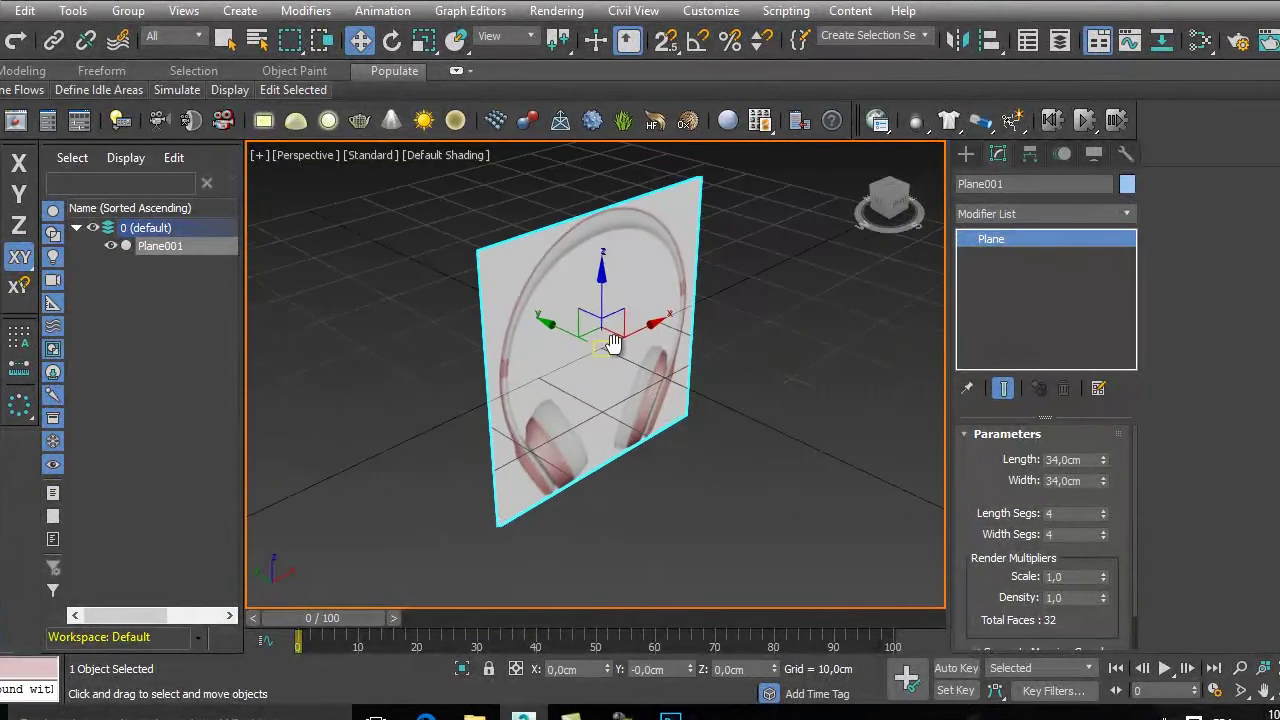
{"action": "middle_click_drag", "start_coordinate": [600, 350], "coordinate": [513, 436], "text": "alt"}
{"action": "key", "text": "e"}
{"action": "key", "text": "a"}
{"action": "left_click_drag", "start_coordinate": [515, 412], "coordinate": [421, 411], "text": "shift"}
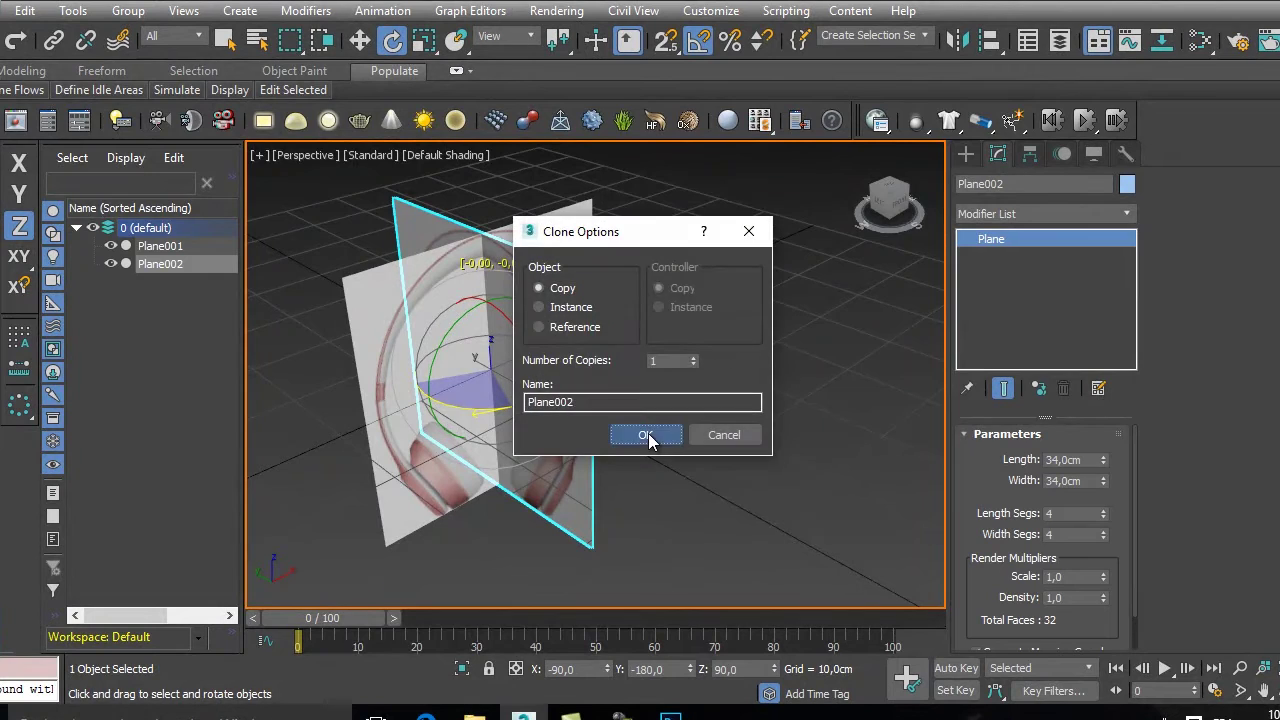
{"action": "left_click", "coordinate": [650, 435]}
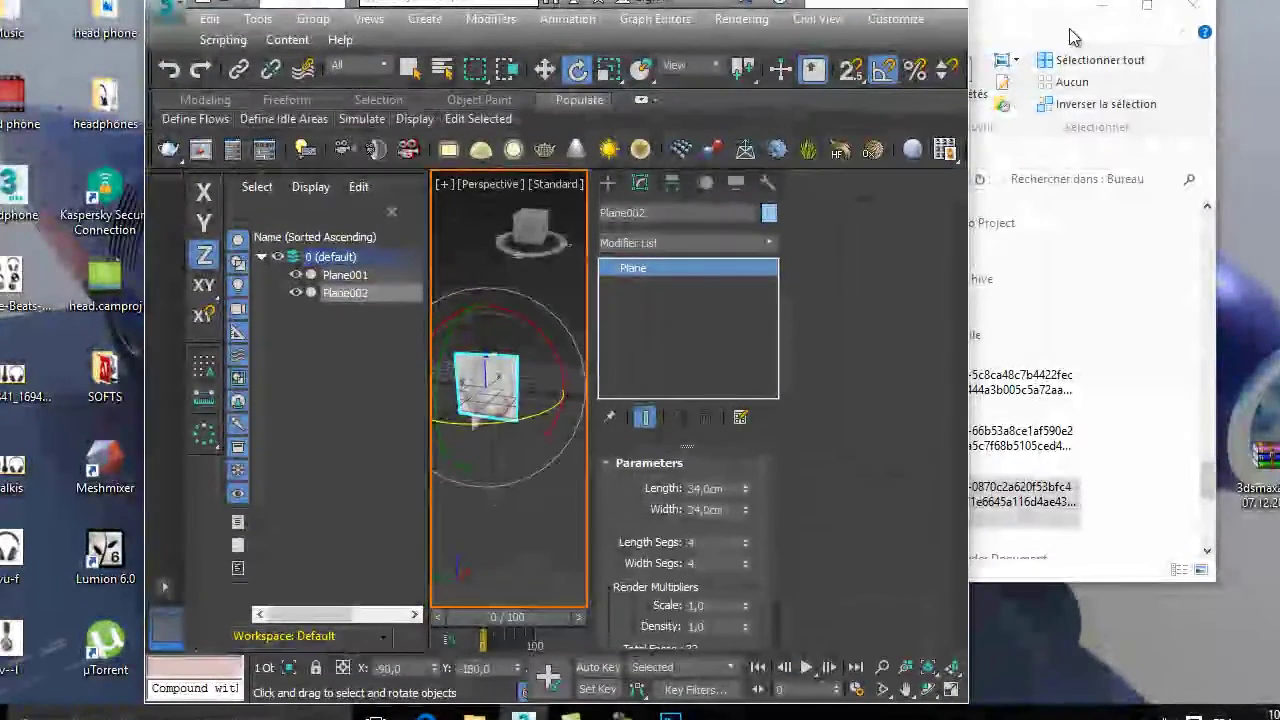
- Apply the side-view headphone JPEG from the Bureau folder to the copied plane and restore the full 3ds Max window
{"action": "left_click", "coordinate": [1074, 40]}
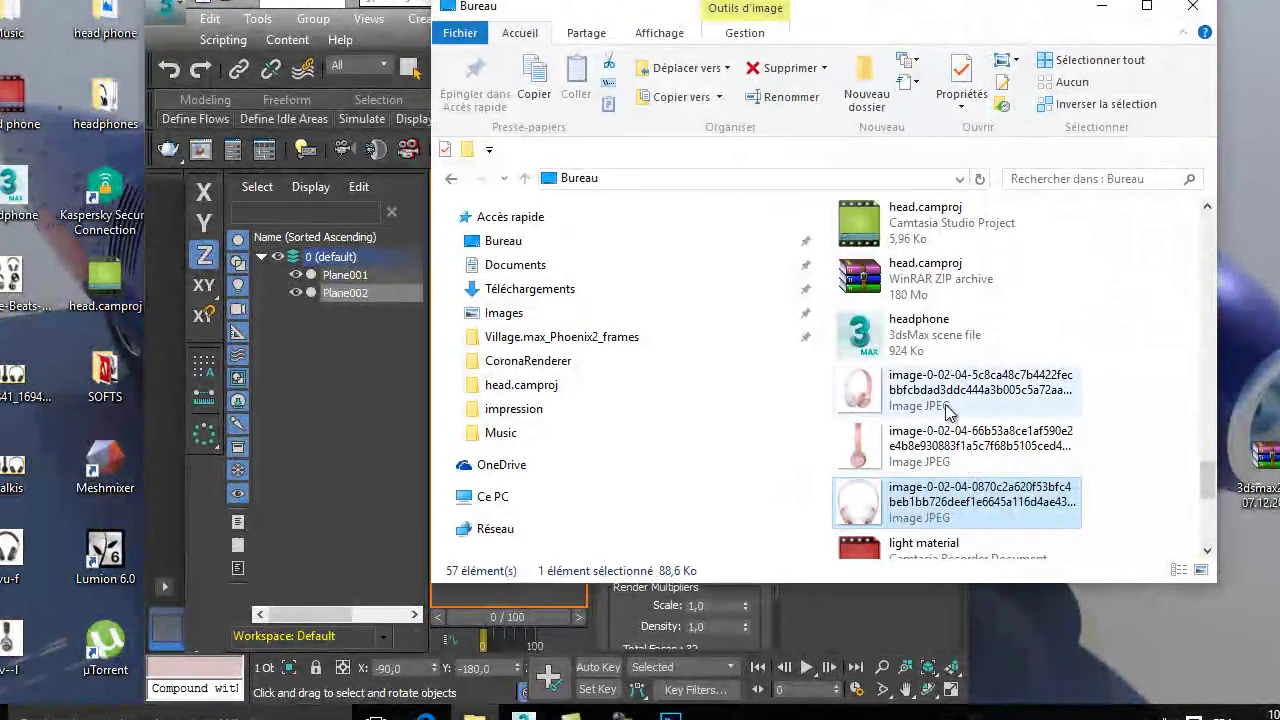
{"action": "left_click_drag", "start_coordinate": [912, 22], "coordinate": [1057, 22]}
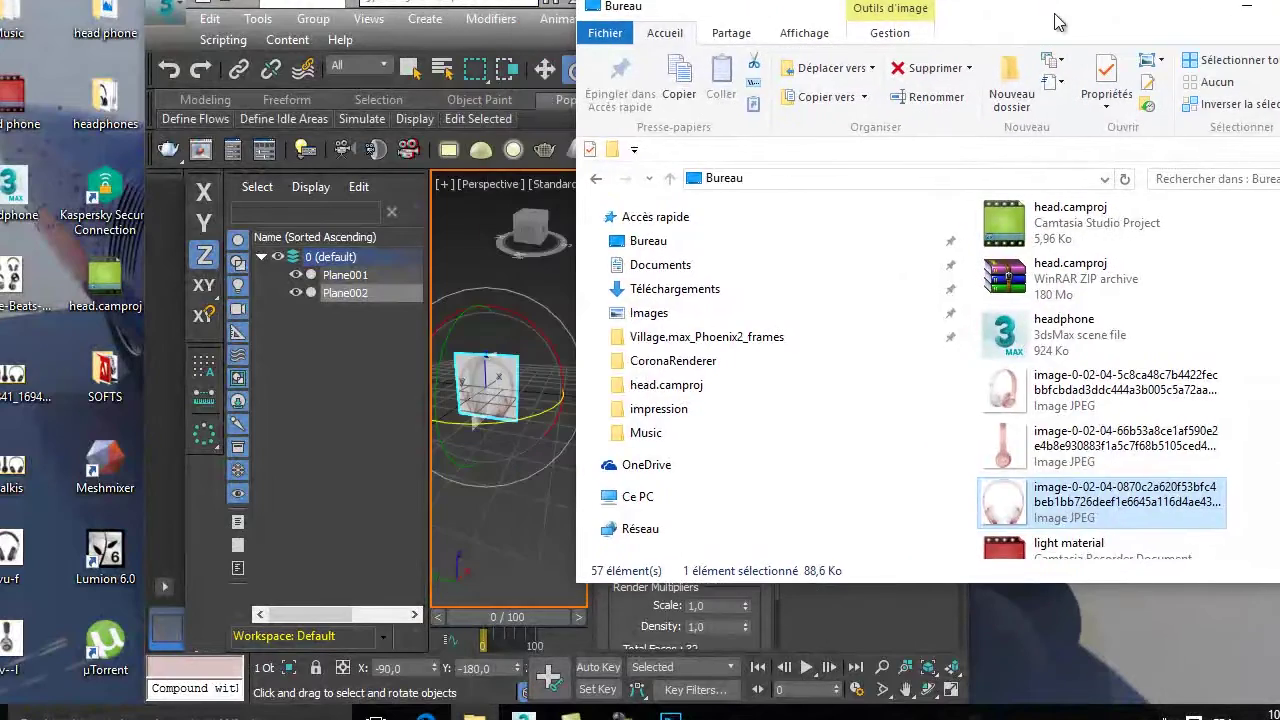
{"action": "left_click", "coordinate": [1088, 460]}
{"action": "left_click_drag", "start_coordinate": [1100, 445], "coordinate": [507, 386]}
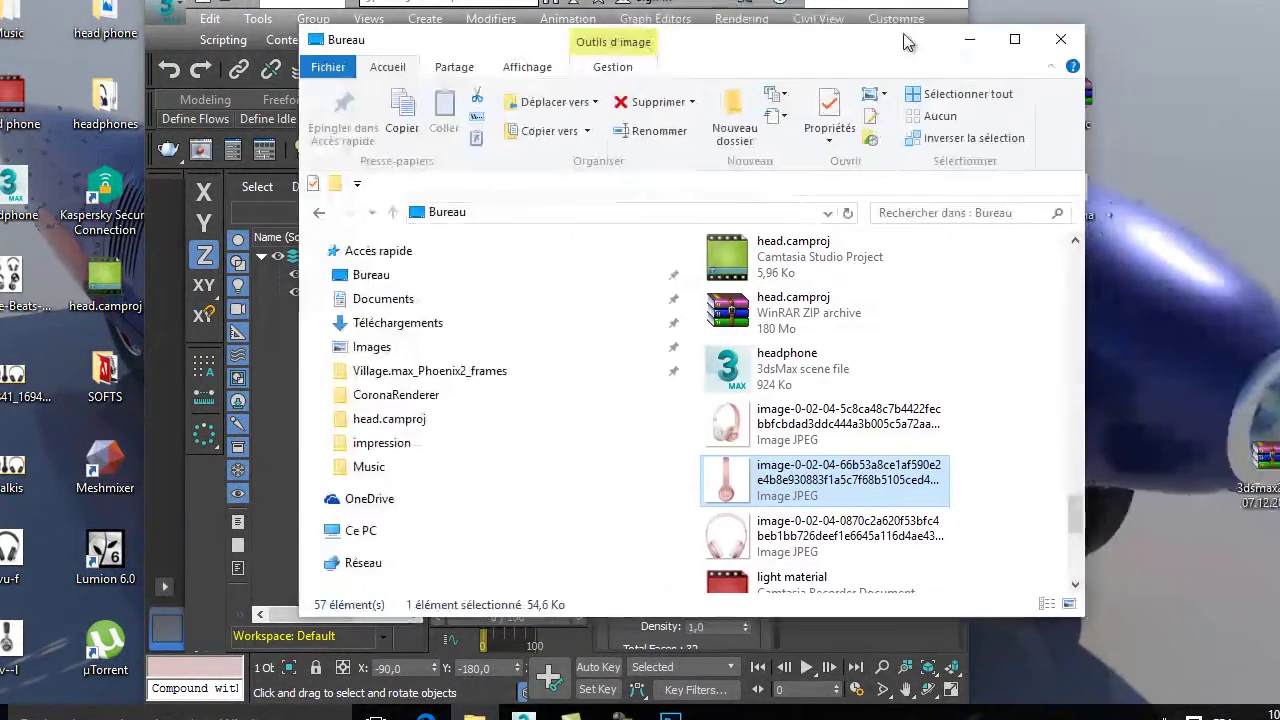
{"action": "left_click", "coordinate": [1075, 40]}
{"action": "double_click", "coordinate": [895, 14]}
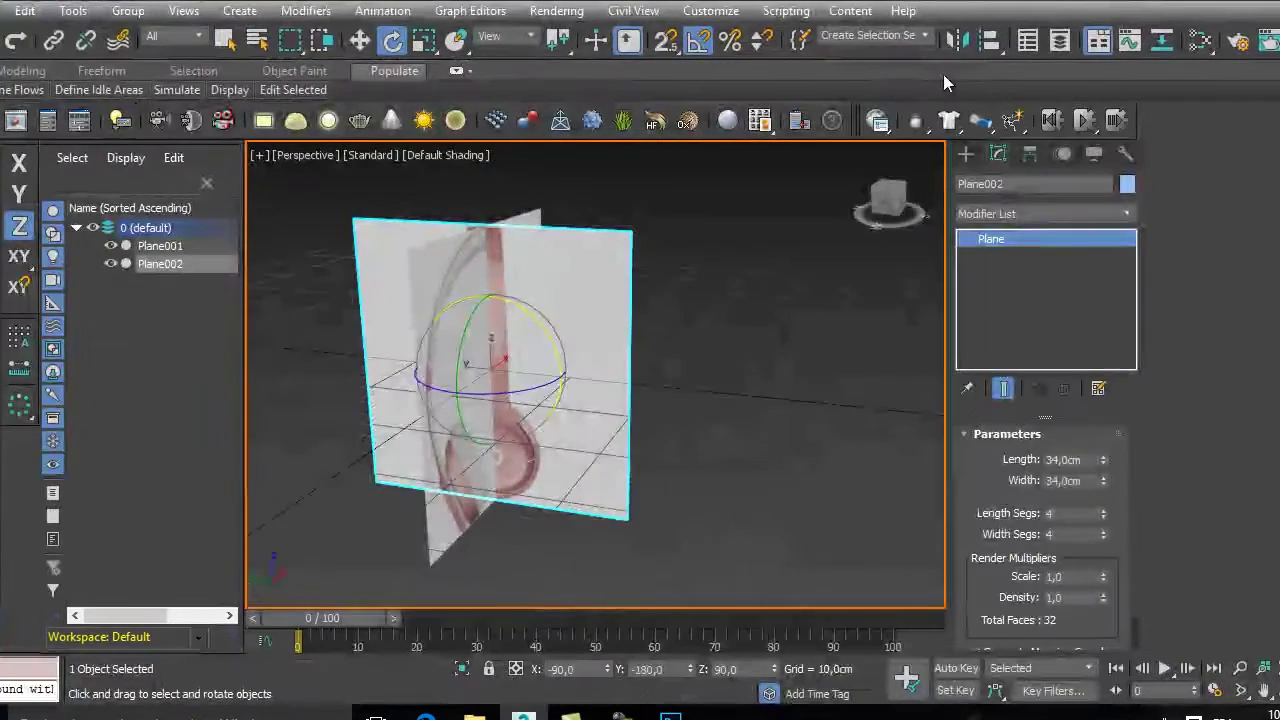
- Hide the grid, shade the Left view and check both reference planes from the Perspective, Left and Front views
{"action": "left_click", "coordinate": [731, 352]}
{"action": "middle_click_drag", "start_coordinate": [628, 344], "coordinate": [667, 346], "text": "alt"}
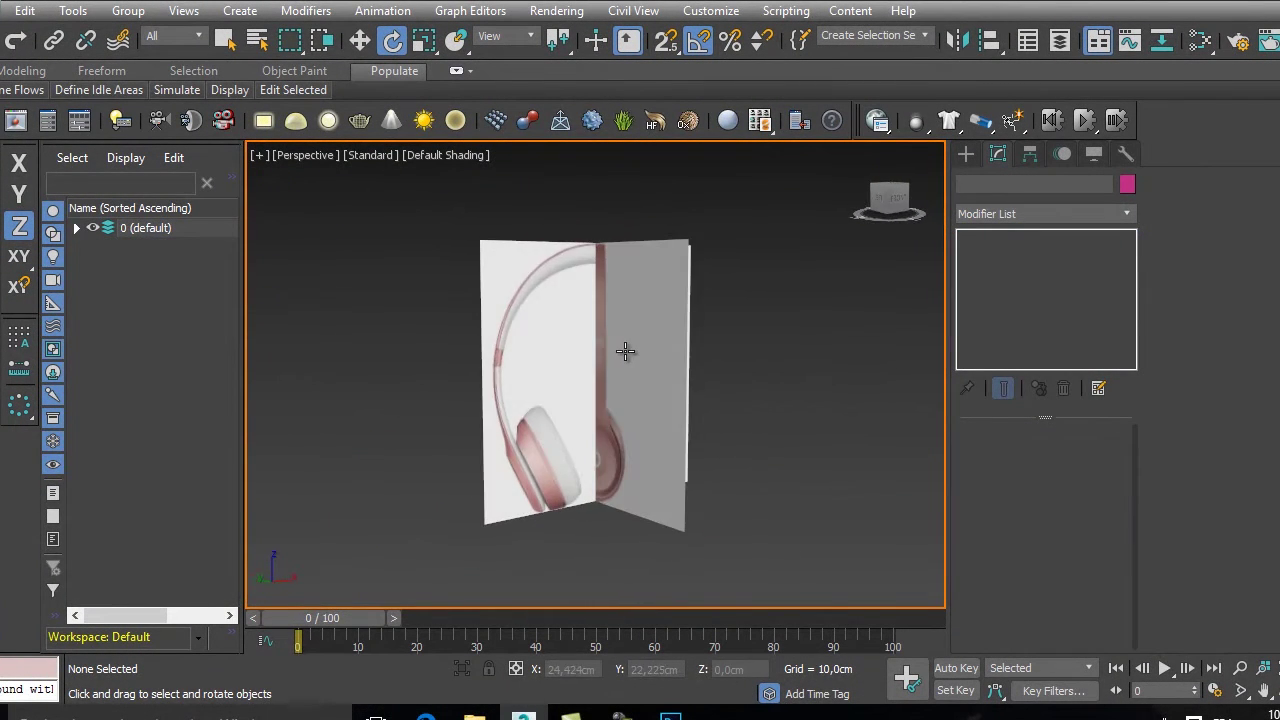
{"action": "key", "text": "f"}
{"action": "key", "text": "z"}
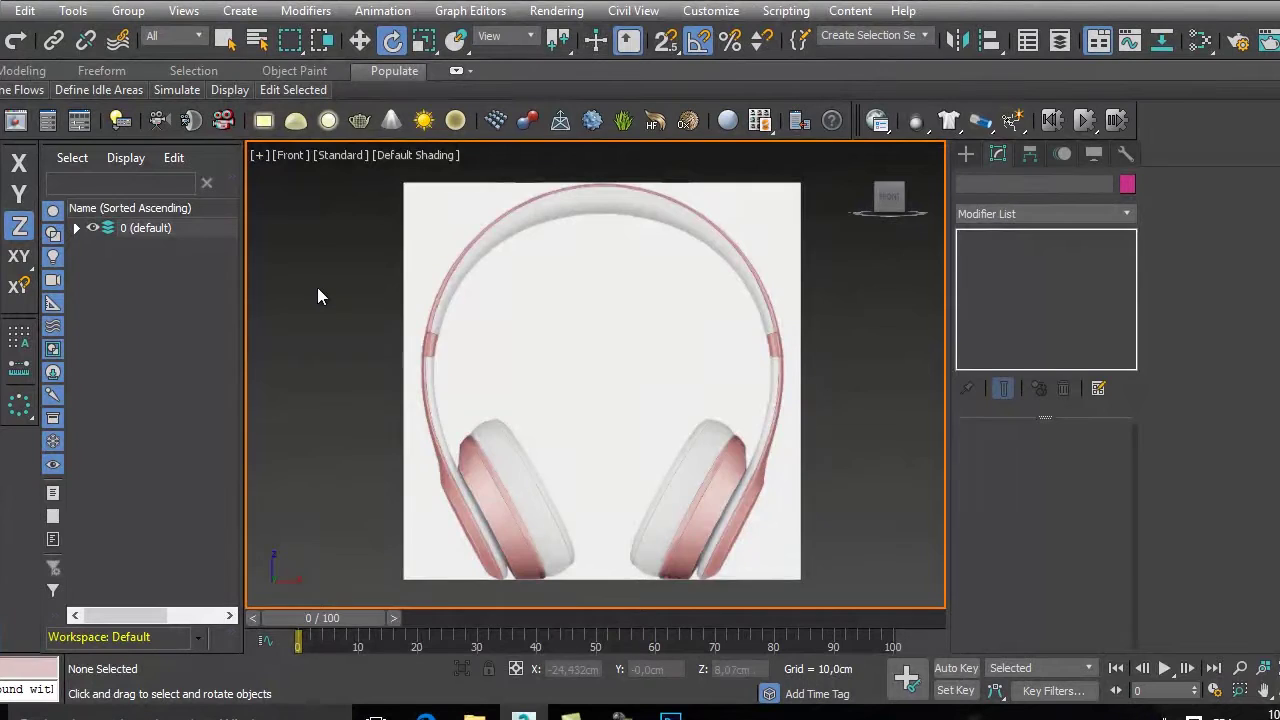
{"action": "key", "text": "l"}
{"action": "key", "text": "F3"}
{"action": "scroll", "coordinate": [620, 360], "scroll_direction": "up", "scroll_amount": 5}
{"action": "key", "text": "g"}
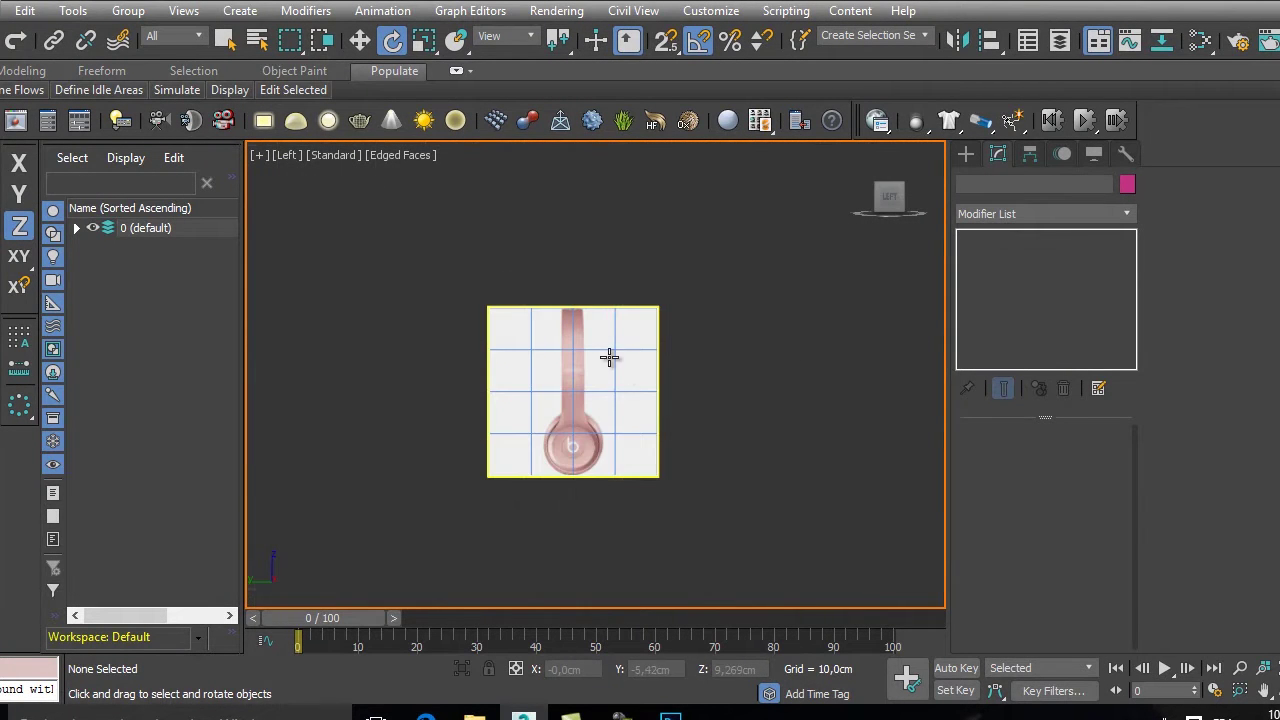
{"action": "middle_click_drag", "start_coordinate": [586, 380], "coordinate": [528, 417], "text": "alt"}
{"action": "key", "text": "f"}
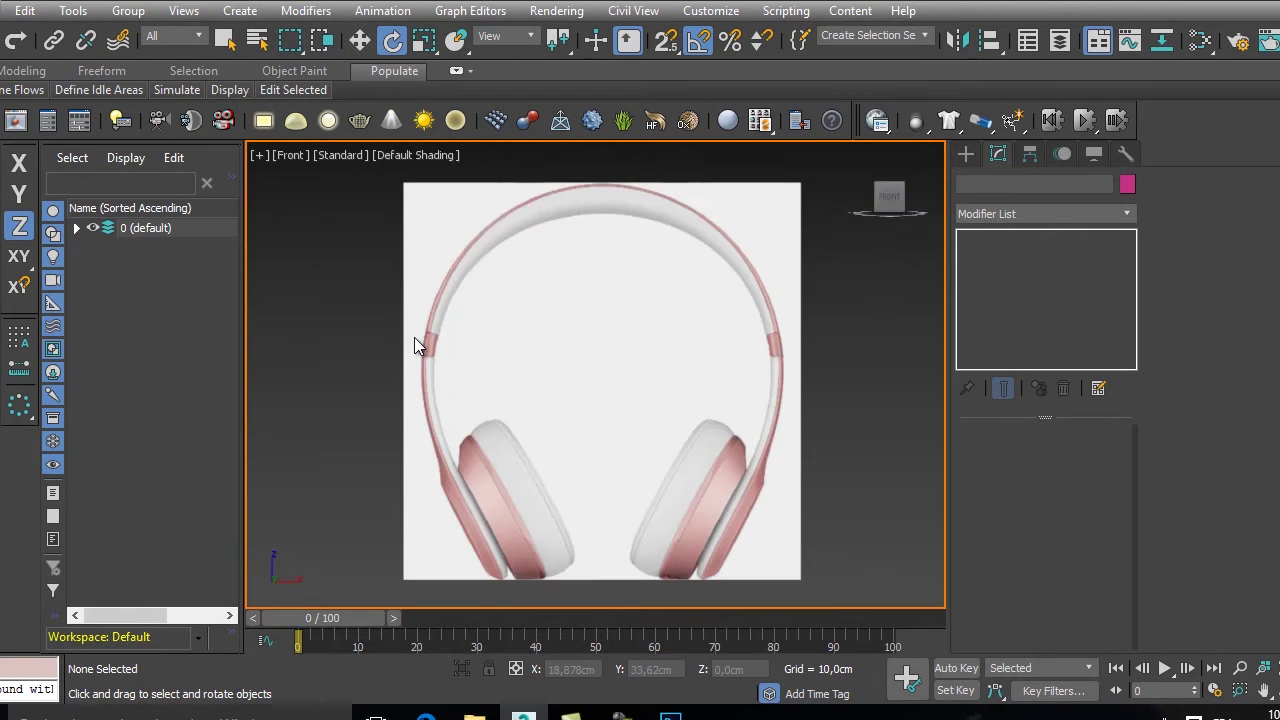
- Draw a cylinder about 6.4 cm in radius and 4 cm high beside the right ear cup in the Front view
{"action": "scroll", "coordinate": [623, 360], "scroll_direction": "down", "scroll_amount": 2}
{"action": "left_click", "coordinate": [965, 154]}
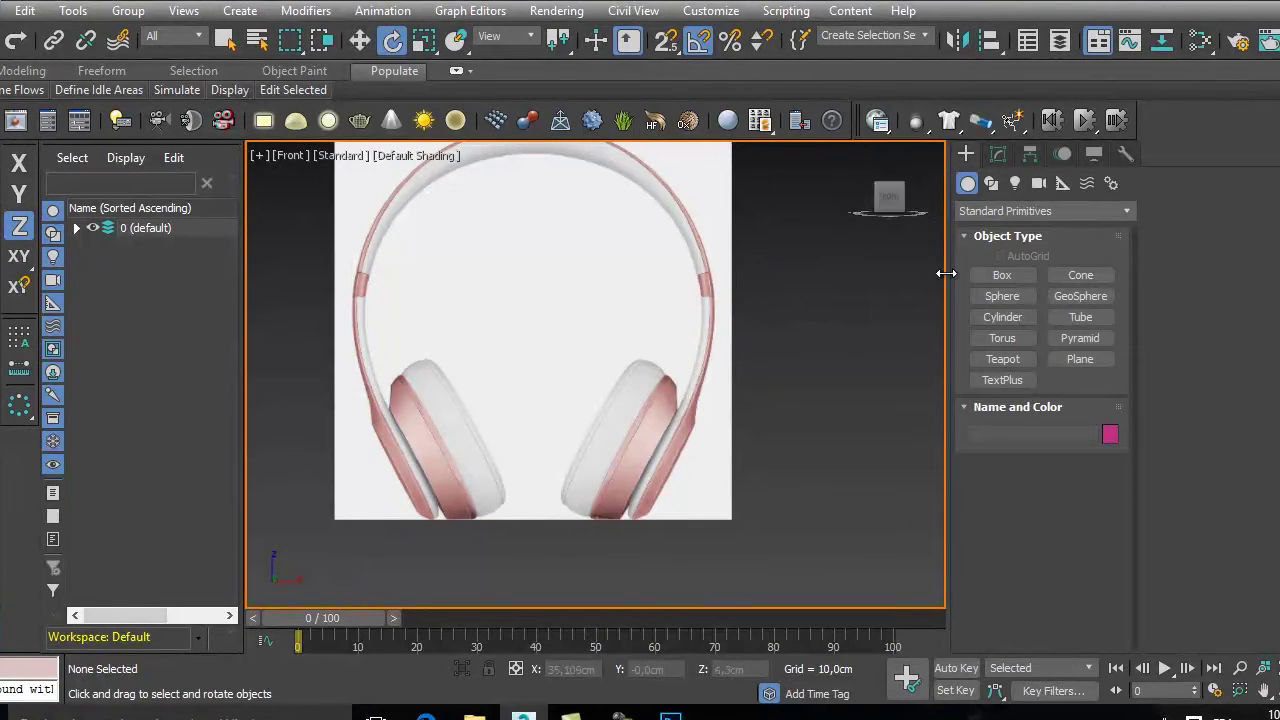
{"action": "scroll", "coordinate": [529, 371], "scroll_direction": "up", "scroll_amount": 3}
{"action": "left_click_drag", "start_coordinate": [529, 371], "coordinate": [745, 362]}
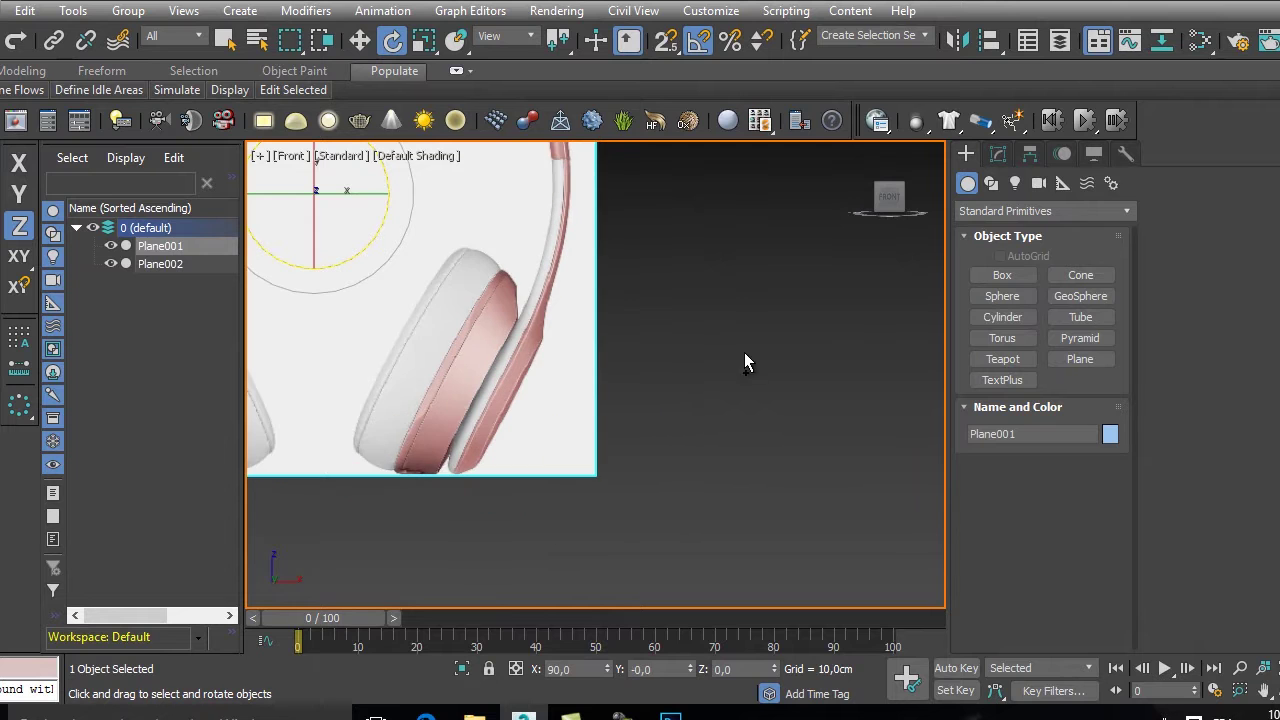
{"action": "left_click", "coordinate": [1003, 316]}
{"action": "left_click_drag", "start_coordinate": [655, 397], "coordinate": [714, 457]}
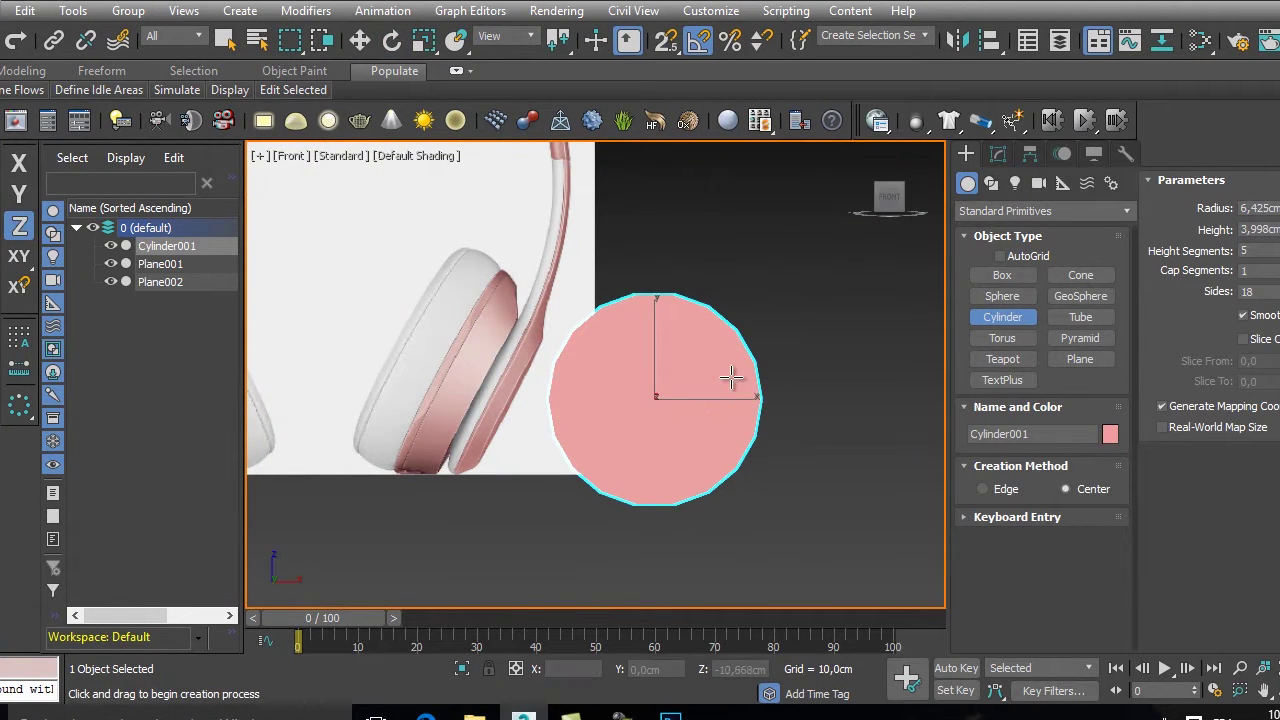
- Set the cylinder's radius to 4 cm and its number of sides to 8
{"action": "left_click", "coordinate": [988, 154]}
{"action": "key", "text": "e"}
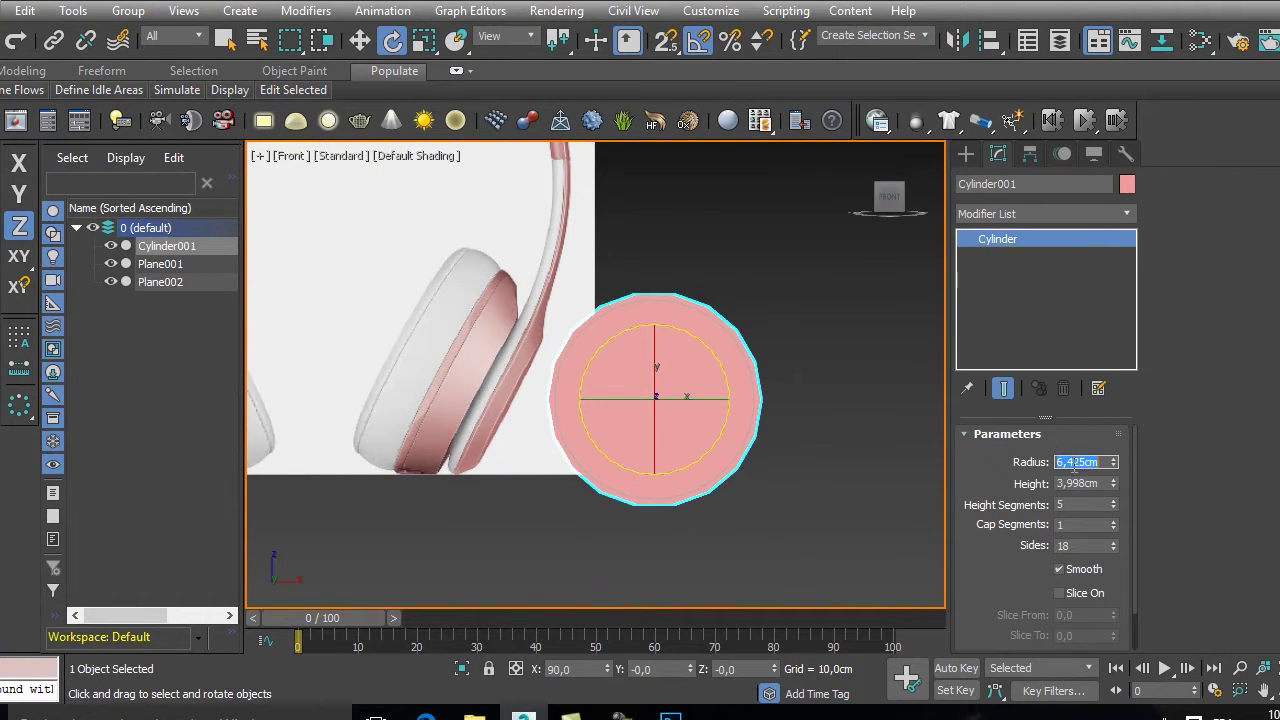
{"action": "type", "text": "4"}
{"action": "key", "text": "Return"}
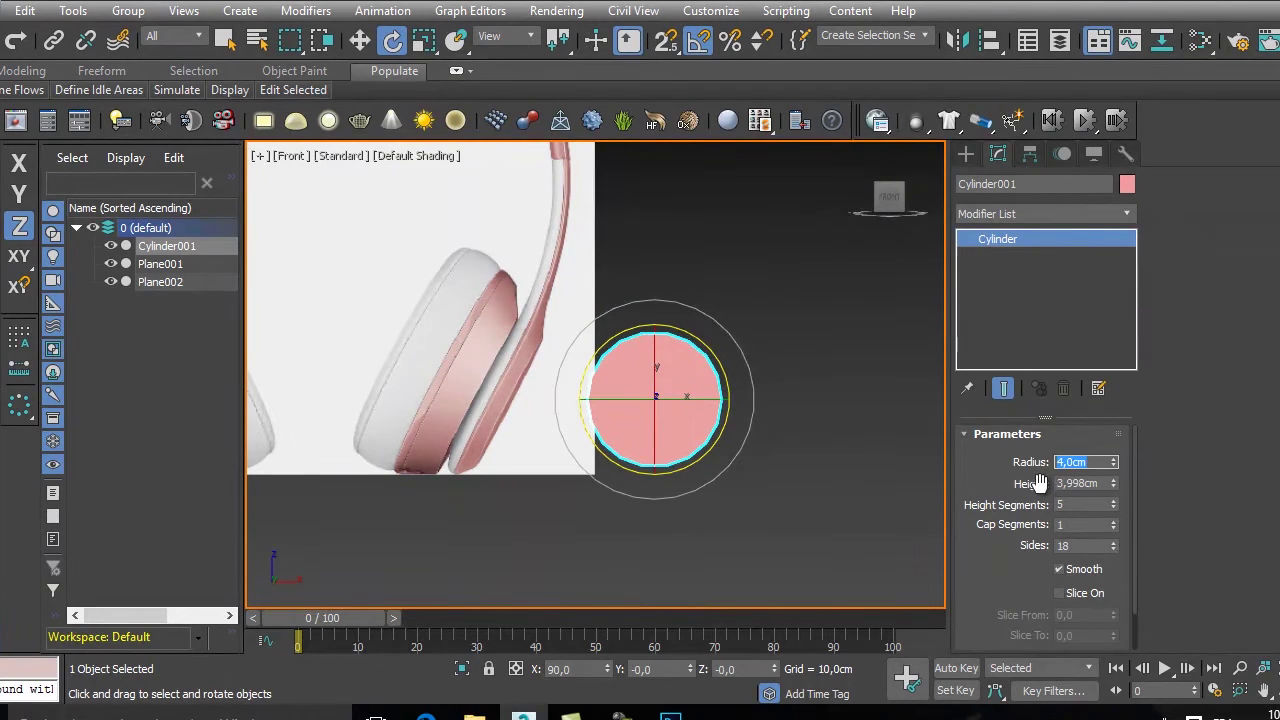
{"action": "scroll", "coordinate": [571, 366], "scroll_direction": "up", "scroll_amount": 3}
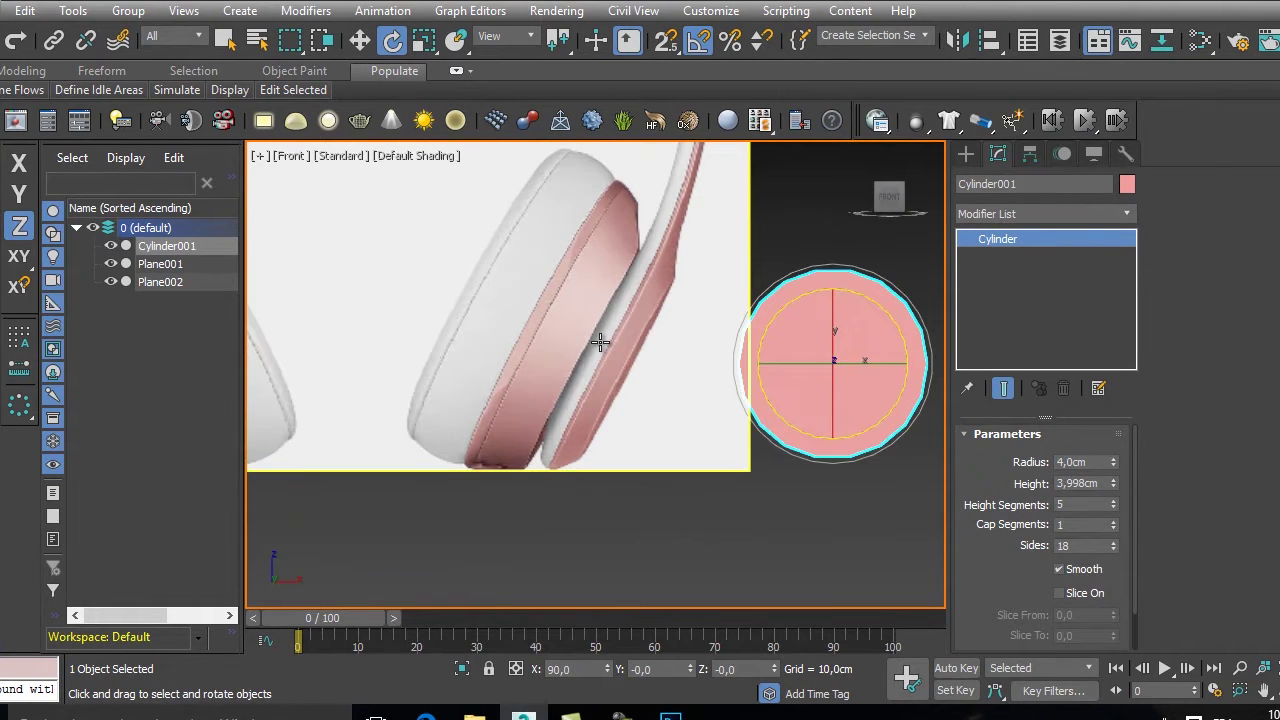
{"action": "type", "text": "8"}
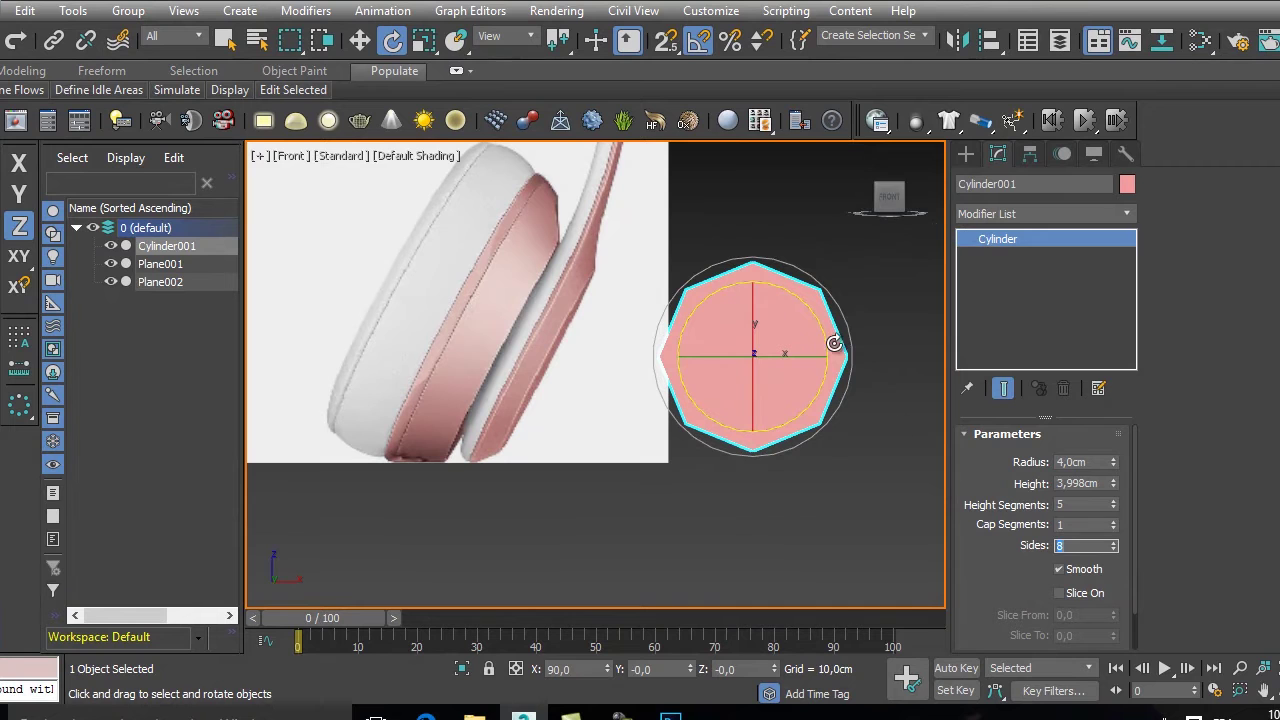
- Rotate the cylinder 90 degrees about the vertical axis so it stands edge-on in the Front view and set its height to 1,5 cm
{"action": "left_click_drag", "start_coordinate": [806, 357], "coordinate": [707, 369]}
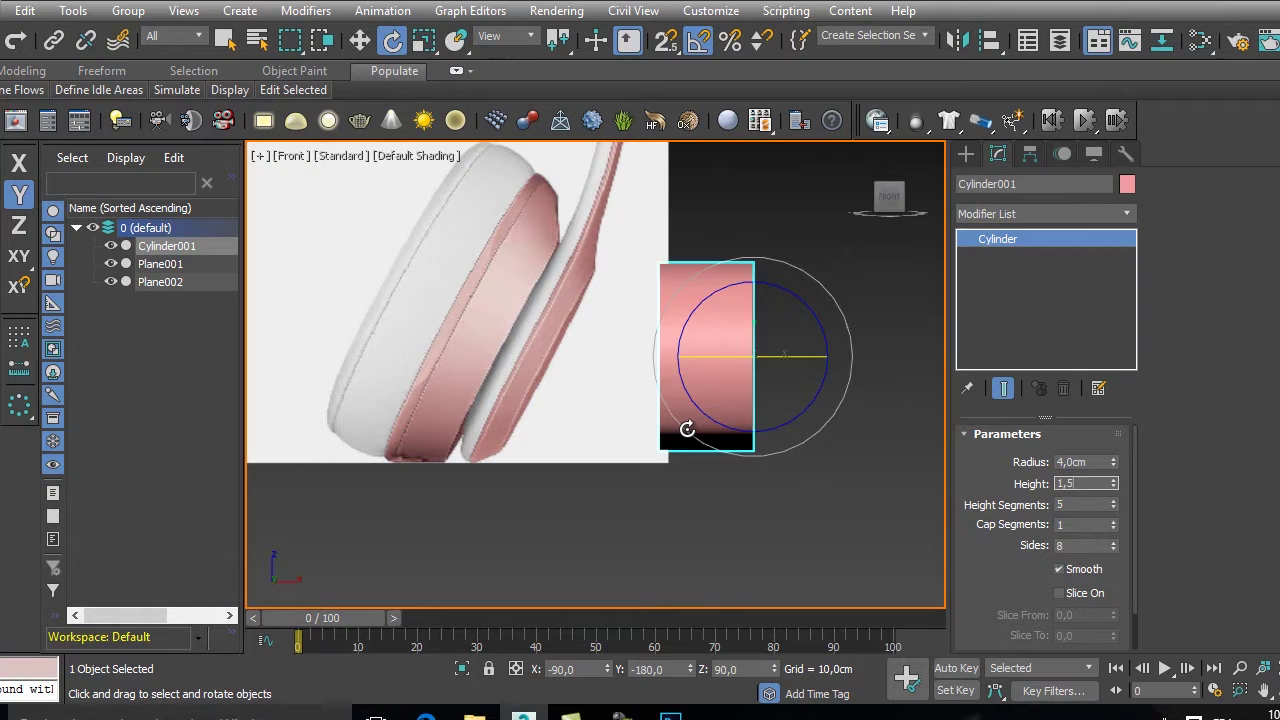
{"action": "type", "text": "1,5"}
{"action": "key", "text": "Return"}
{"action": "middle_click_drag", "start_coordinate": [734, 391], "coordinate": [771, 401]}
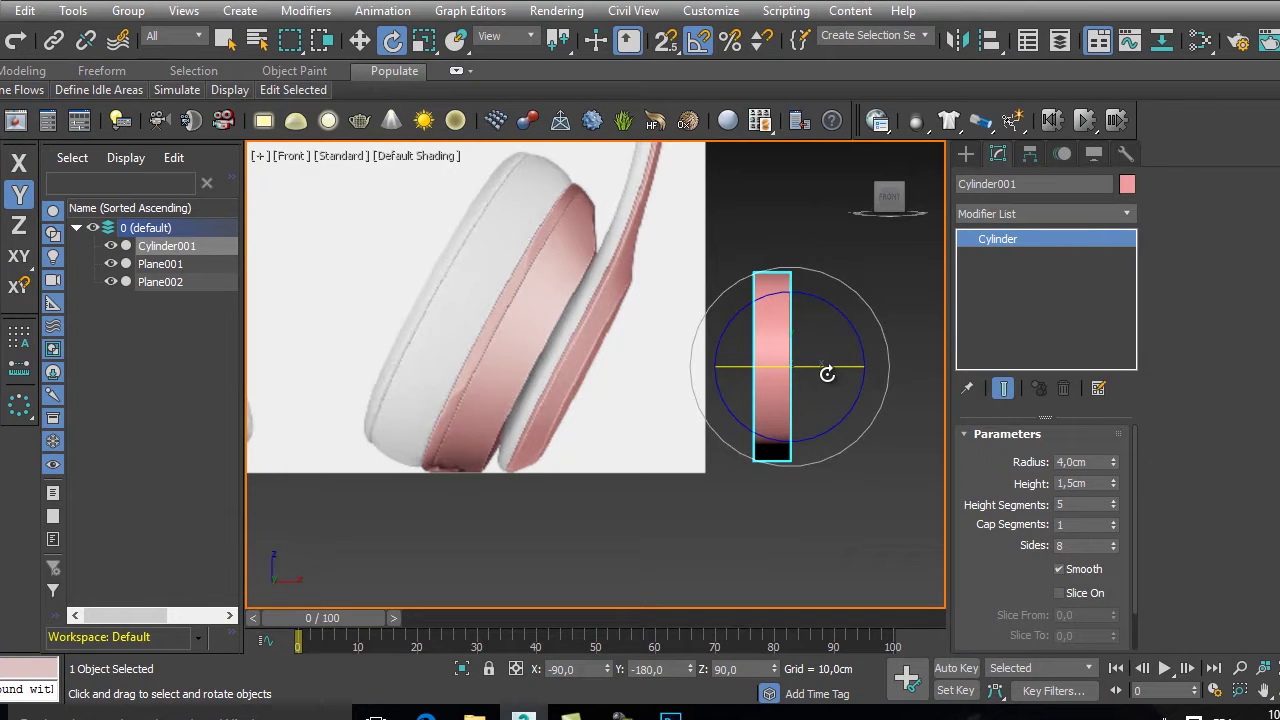
- Move the cylinder along X to about 13.2 cm, beside the right ear cup in the Front view
{"action": "middle_click_drag", "start_coordinate": [827, 374], "coordinate": [834, 354]}
{"action": "key", "text": "w"}
{"action": "left_click_drag", "start_coordinate": [834, 354], "coordinate": [663, 371]}
{"action": "scroll", "coordinate": [663, 371], "scroll_direction": "up", "scroll_amount": 2}
{"action": "middle_click_drag", "start_coordinate": [663, 371], "coordinate": [823, 403]}
{"action": "scroll", "coordinate": [718, 421], "scroll_direction": "down", "scroll_amount": 2}
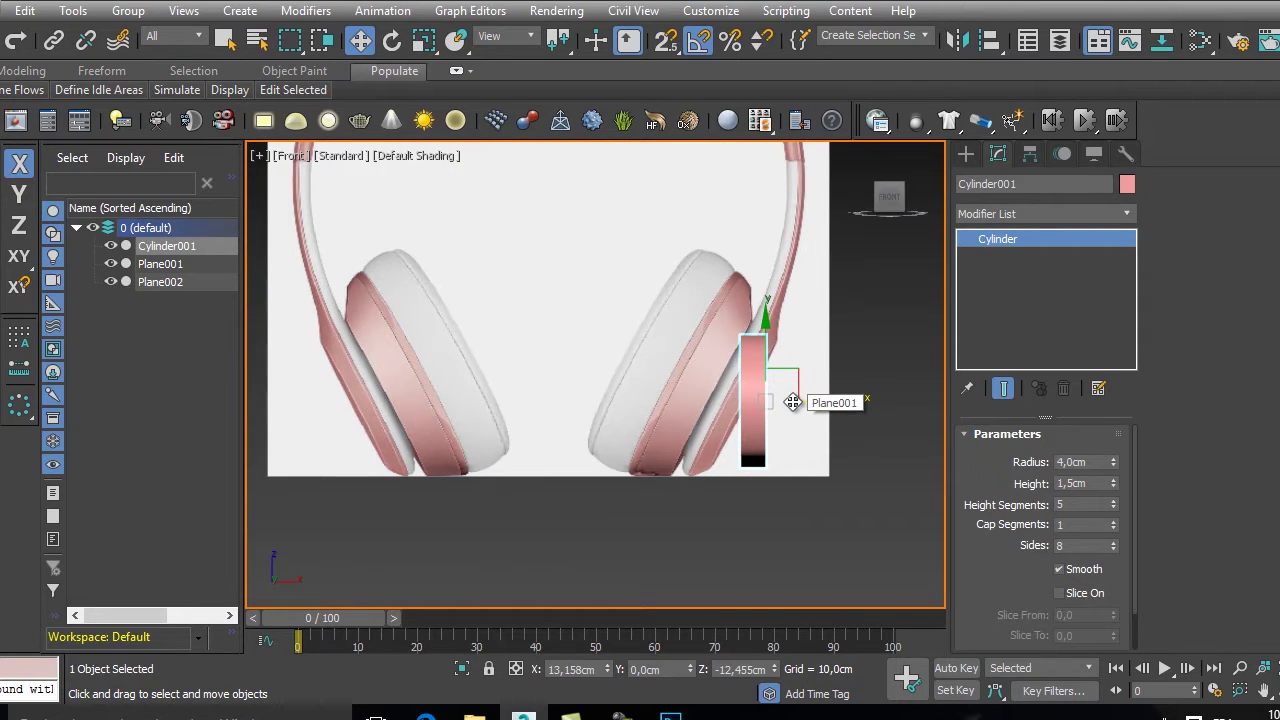
- Set the cylinder's radius to 5 cm and raise it about 1 cm in the Front view
{"action": "left_click_drag", "start_coordinate": [1100, 460], "coordinate": [1004, 456]}
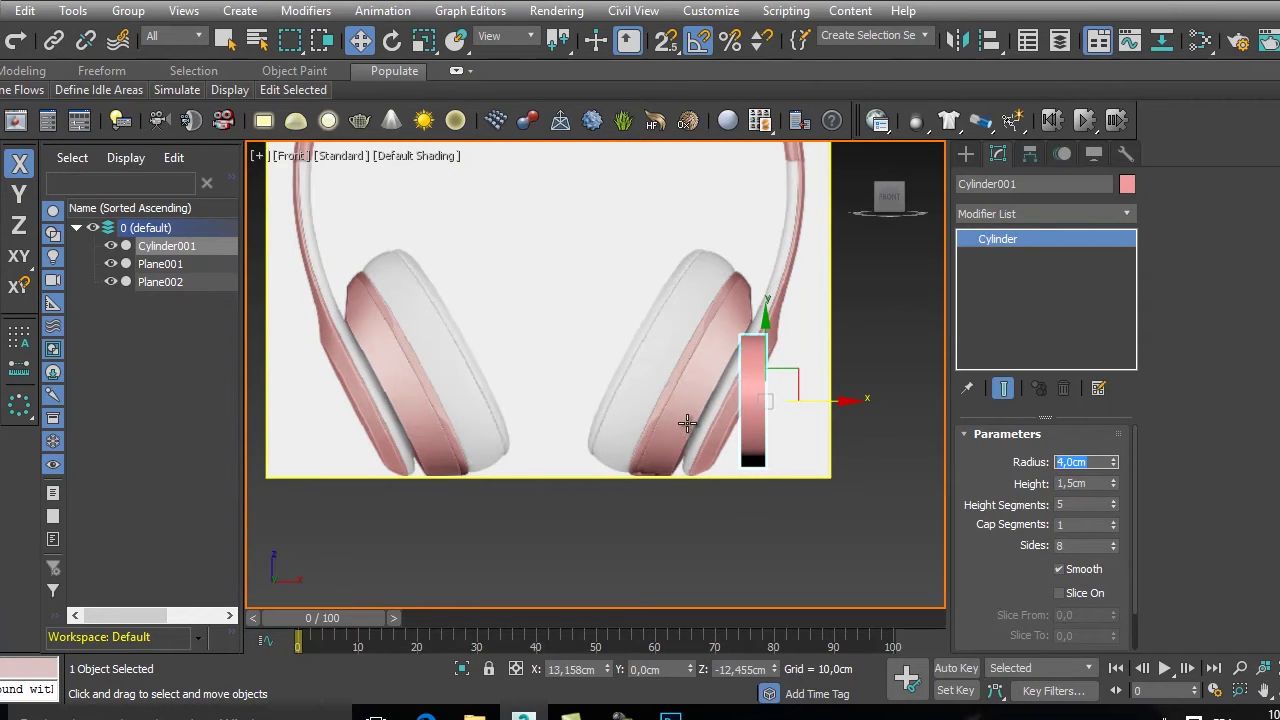
{"action": "type", "text": "5"}
{"action": "key", "text": "Return"}
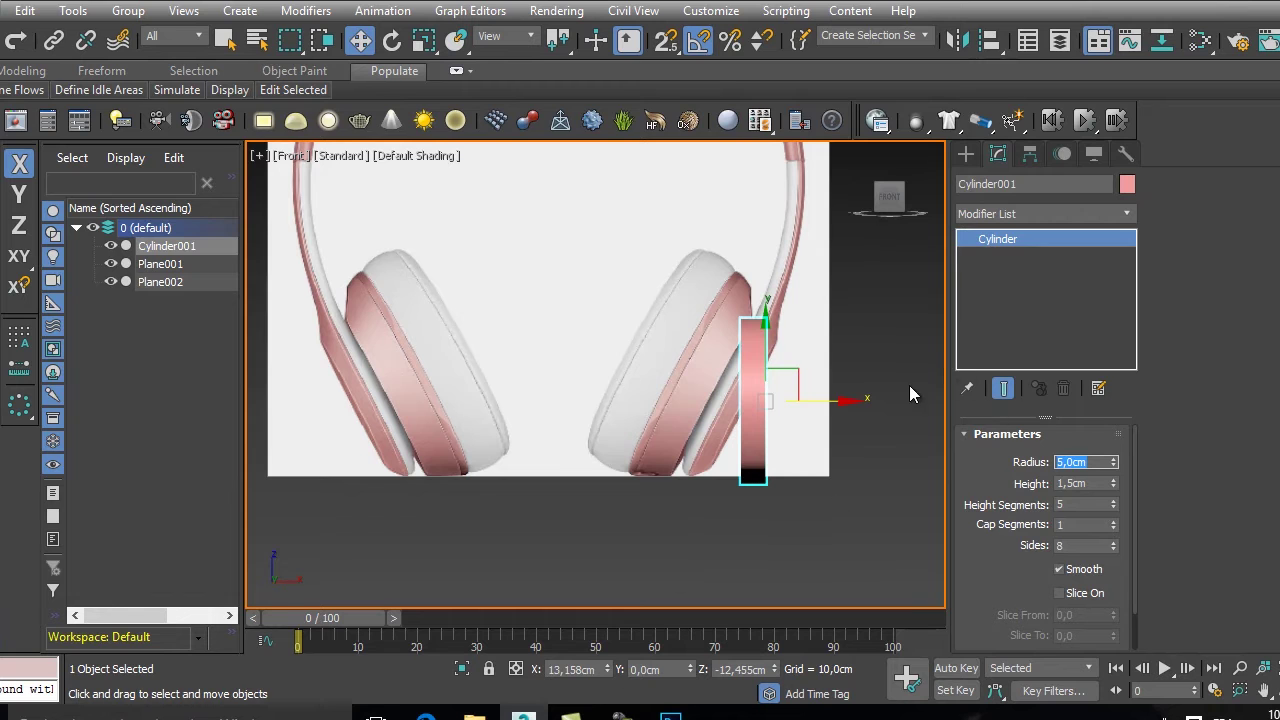
{"action": "left_click_drag", "start_coordinate": [767, 343], "coordinate": [767, 325]}
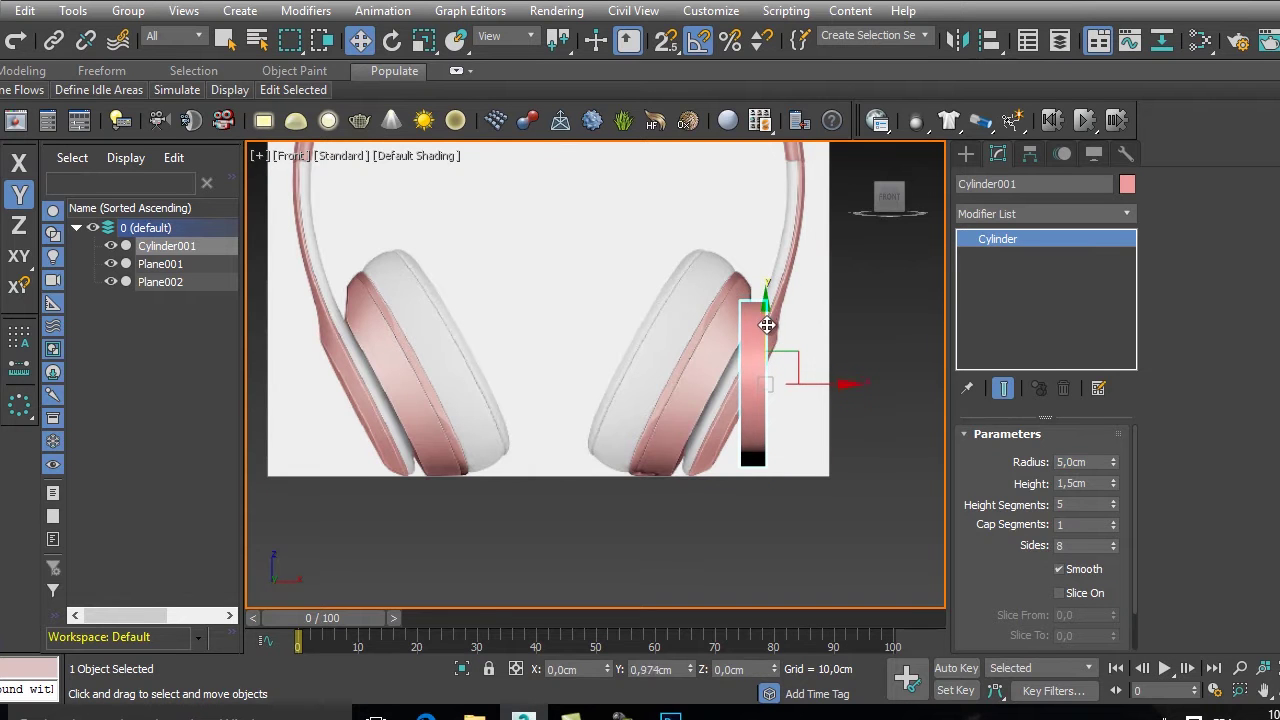
- Scale both reference planes uniformly to about 86% and lower them about 1.9 cm to line the ear cups up with the cylinder
{"action": "scroll", "coordinate": [682, 402], "scroll_direction": "down", "scroll_amount": 6}
{"action": "key", "text": "ctrl+i"}
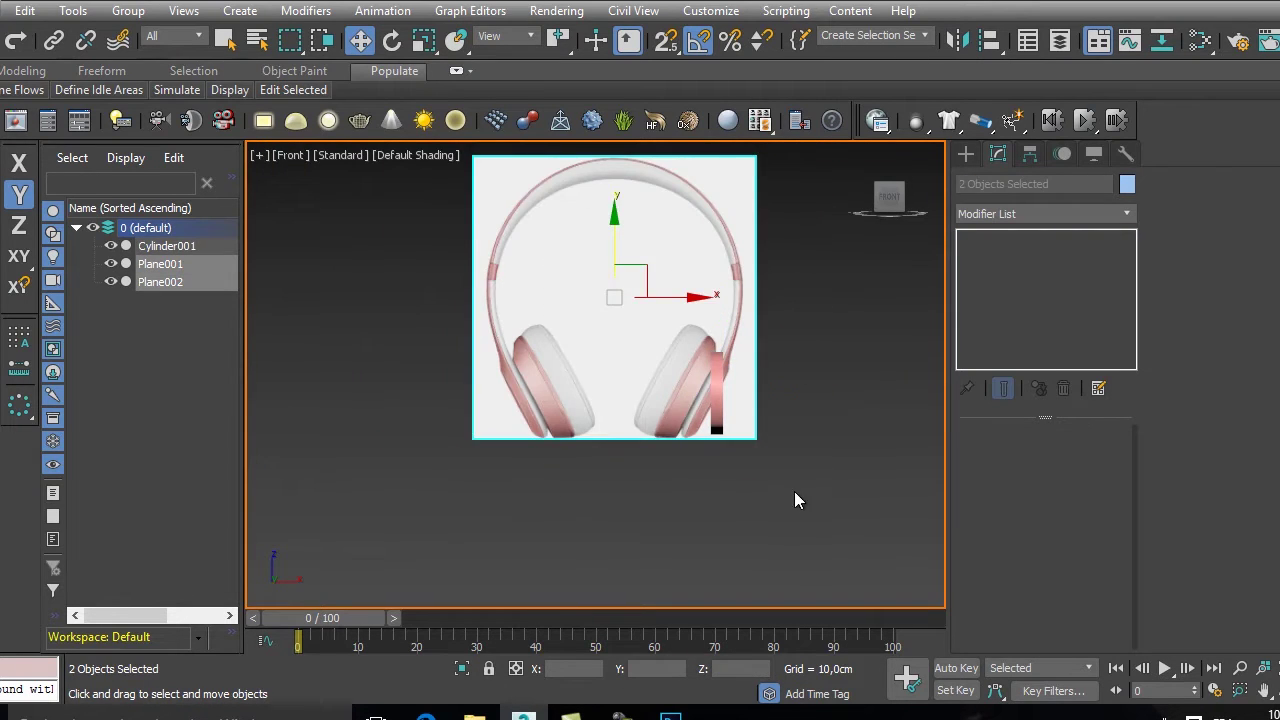
{"action": "scroll", "coordinate": [794, 493], "scroll_direction": "down", "scroll_amount": 3}
{"action": "scroll", "coordinate": [640, 350], "scroll_direction": "up", "scroll_amount": 8}
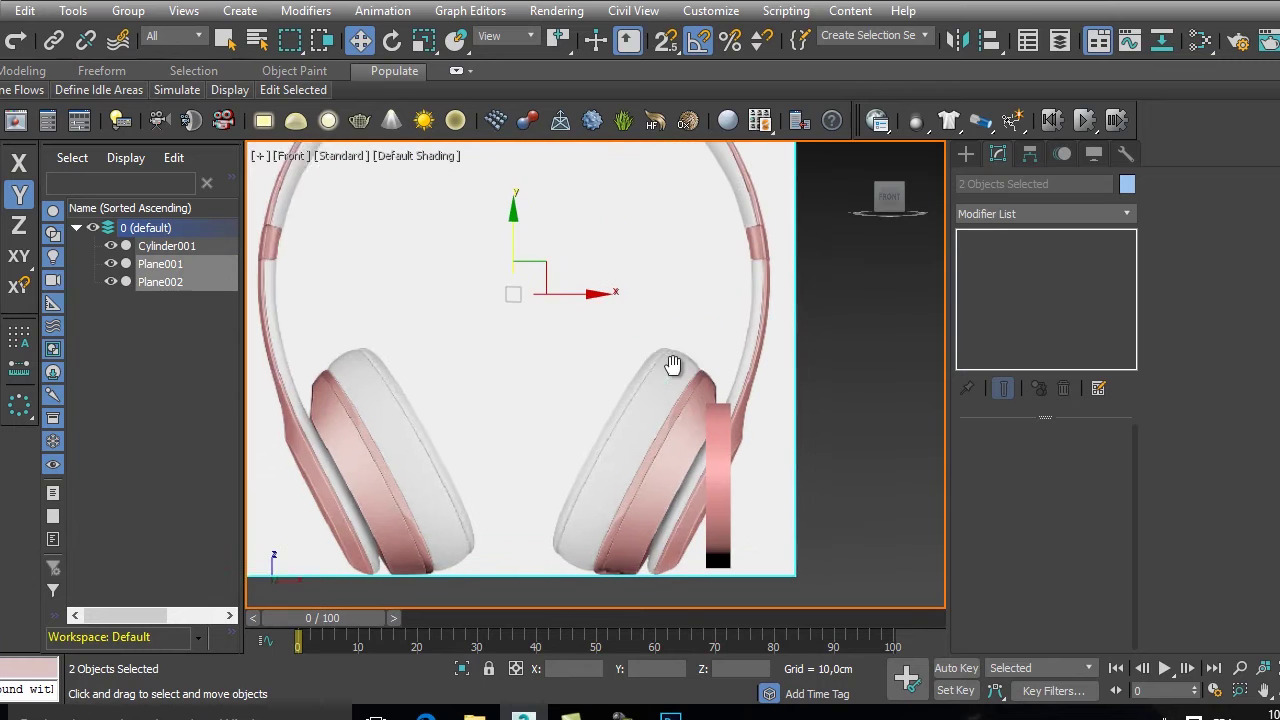
{"action": "key", "text": "r"}
{"action": "left_click_drag", "start_coordinate": [497, 297], "coordinate": [472, 295]}
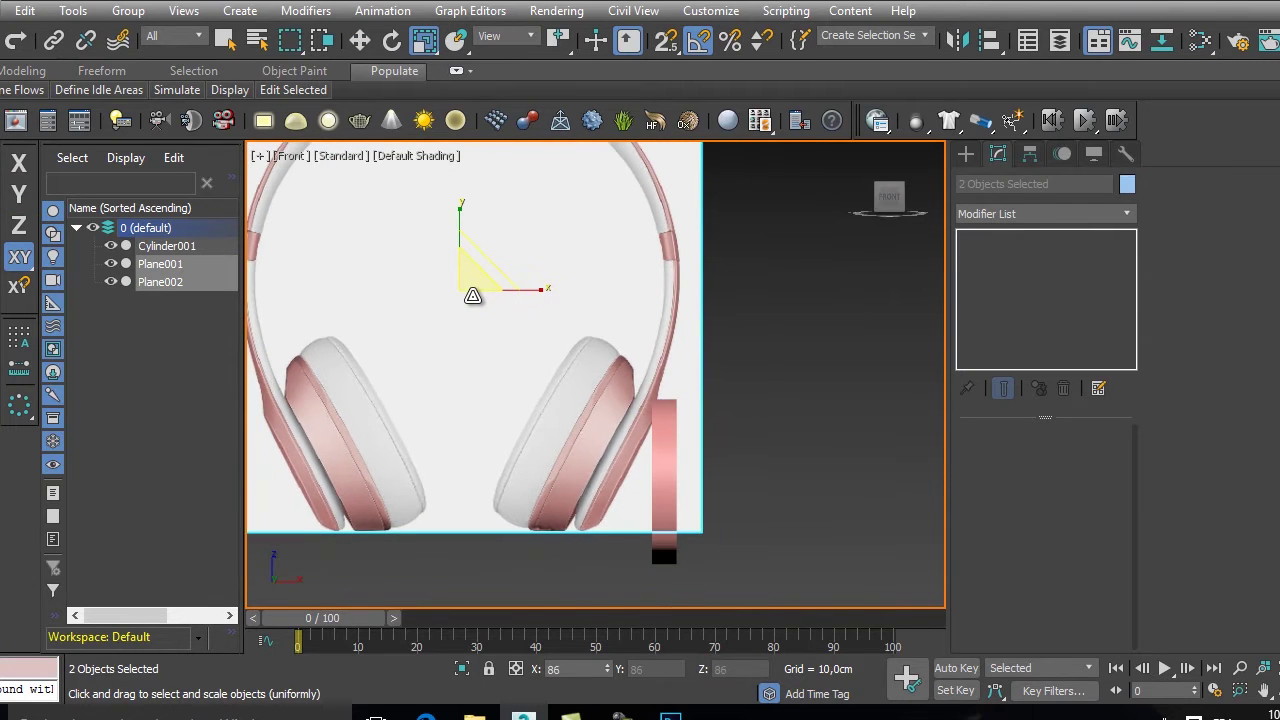
{"action": "key", "text": "w"}
{"action": "left_click_drag", "start_coordinate": [457, 251], "coordinate": [456, 279]}
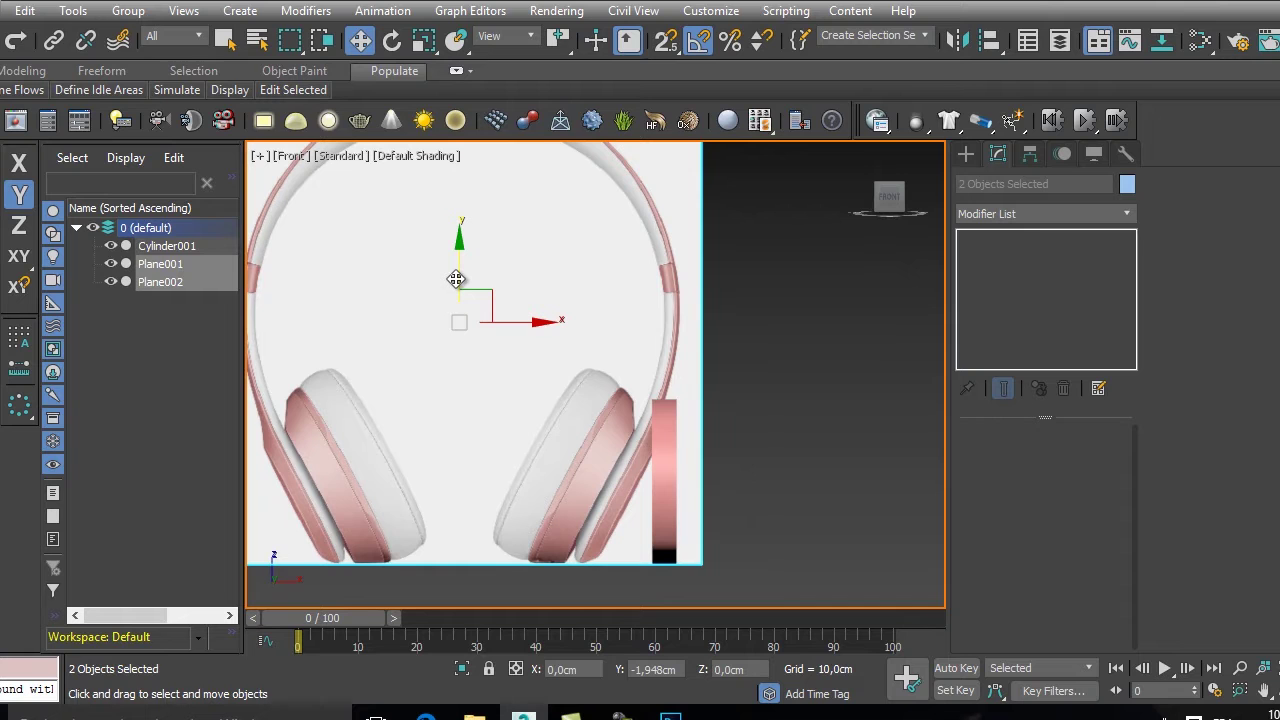
- Move the cylinder along X to about 7 cm so it overlaps the right ear cup
{"action": "middle_click_drag", "start_coordinate": [628, 452], "coordinate": [706, 448]}
{"action": "left_click", "coordinate": [807, 473]}
{"action": "left_click", "coordinate": [739, 487]}
{"action": "left_click_drag", "start_coordinate": [808, 507], "coordinate": [712, 492]}
{"action": "scroll", "coordinate": [648, 377], "scroll_direction": "up", "scroll_amount": 2}
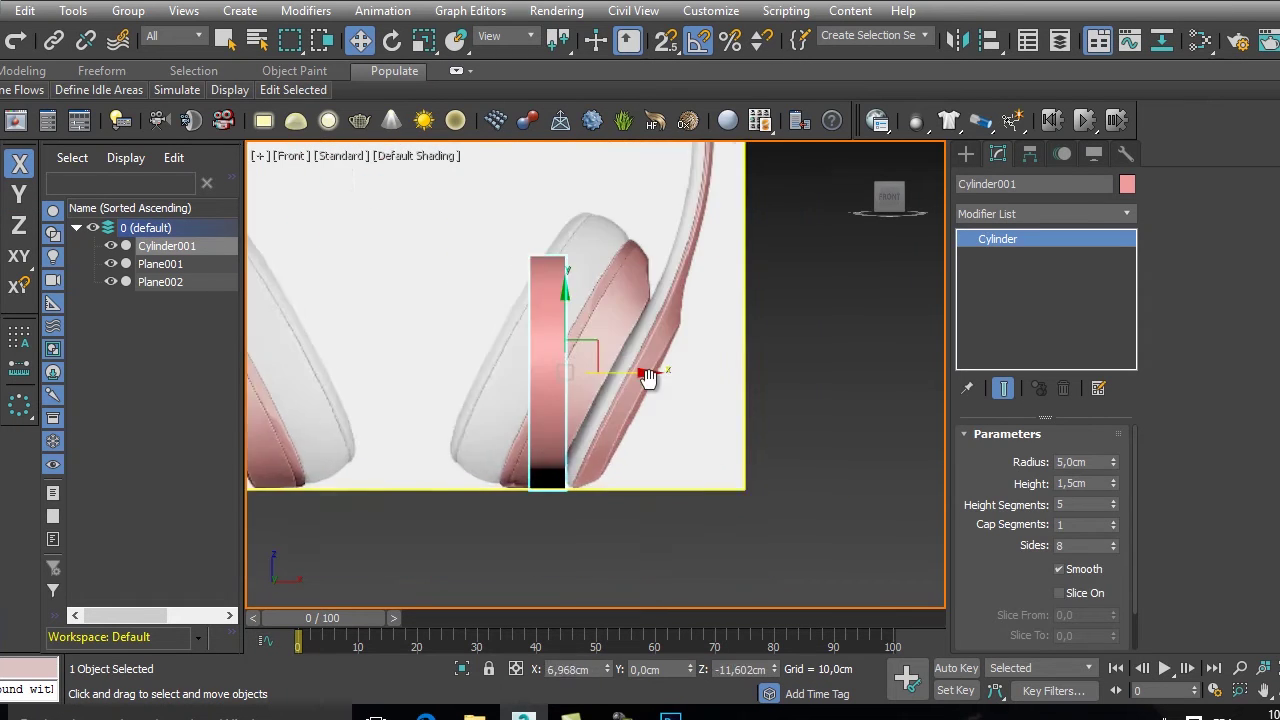
- Reduce the cylinder's height segments to 1 and display it see-through with edged faces
{"action": "key", "text": "F4"}
{"action": "scroll", "coordinate": [571, 337], "scroll_direction": "up", "scroll_amount": 4}
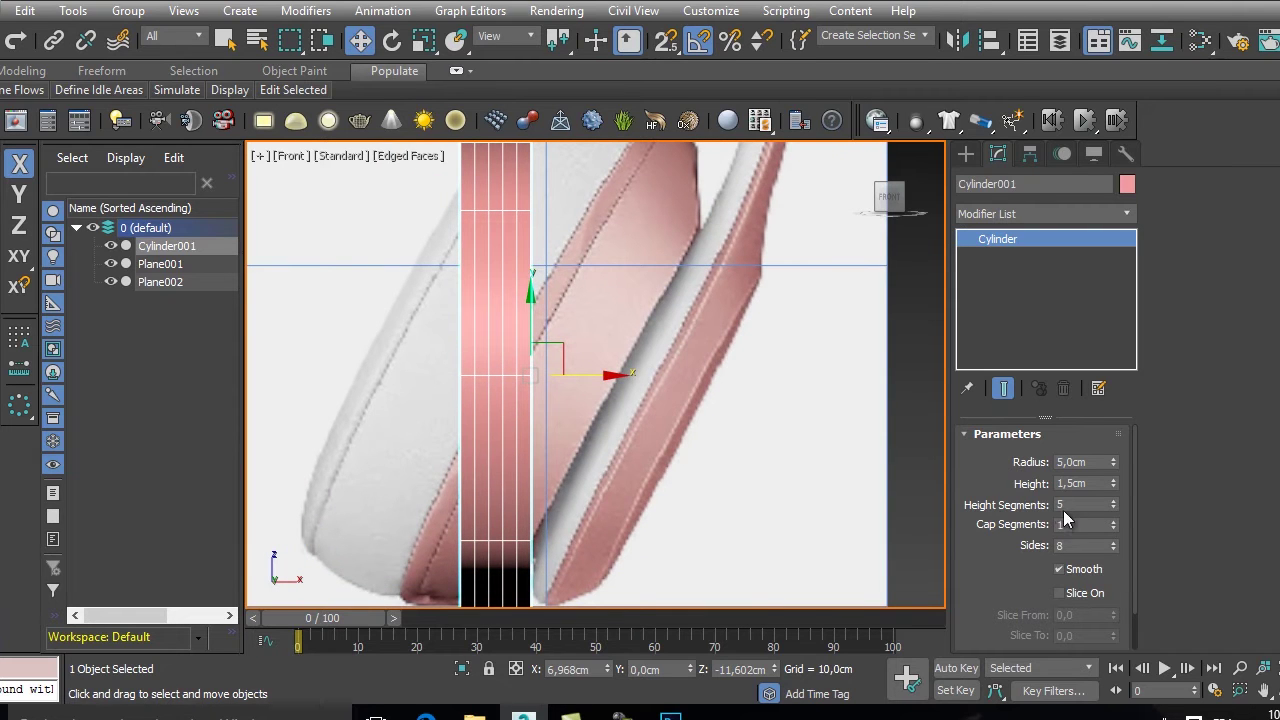
{"action": "right_click", "coordinate": [1110, 505]}
{"action": "scroll", "coordinate": [723, 354], "scroll_direction": "down", "scroll_amount": 3}
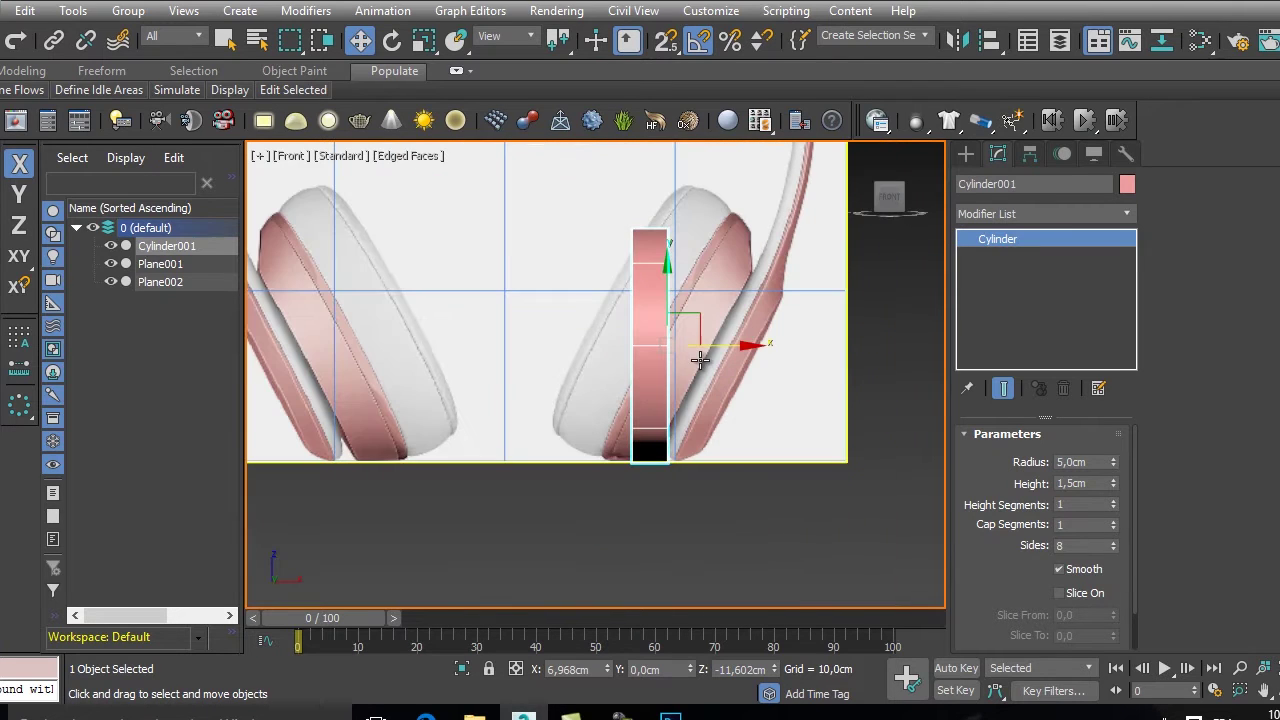
{"action": "middle_click_drag", "start_coordinate": [712, 348], "coordinate": [566, 376]}
{"action": "scroll", "coordinate": [553, 398], "scroll_direction": "up", "scroll_amount": 2}
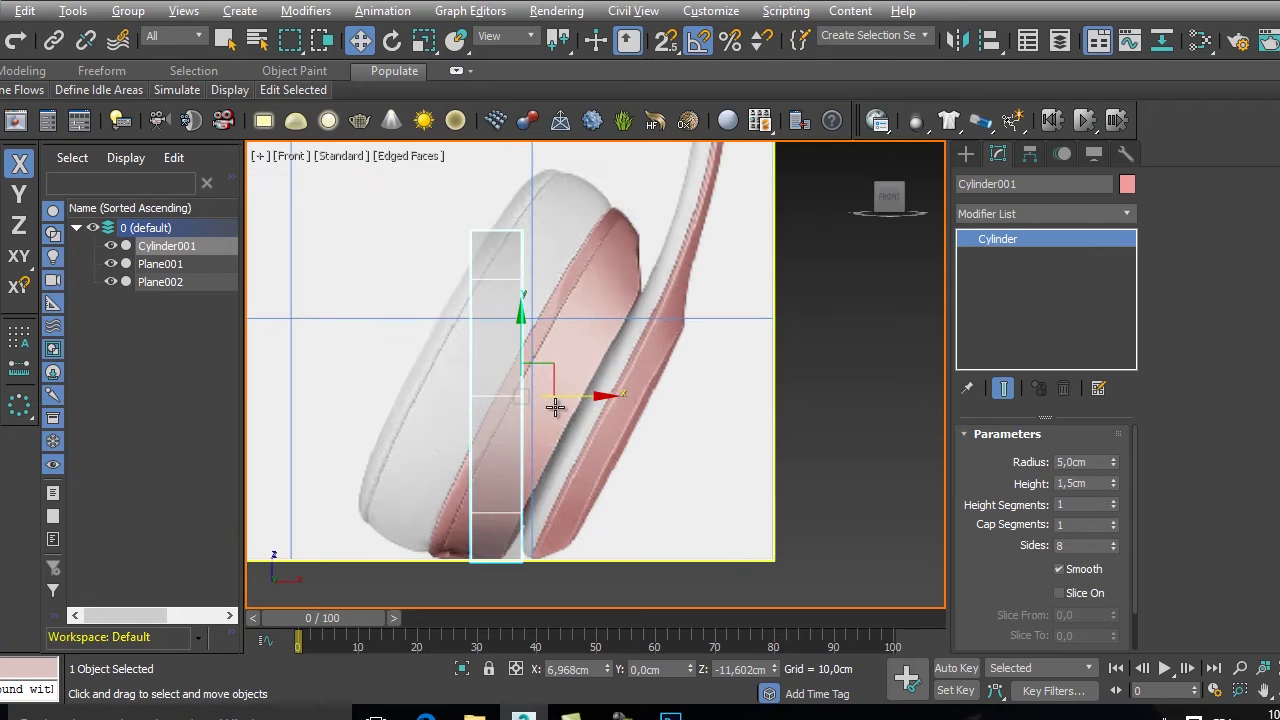
- Move the cylinder along X to about 7.9 cm and tilt it about 28.5 degrees to match the slanted pink band of the right ear cup
{"action": "left_click_drag", "start_coordinate": [571, 397], "coordinate": [539, 398]}
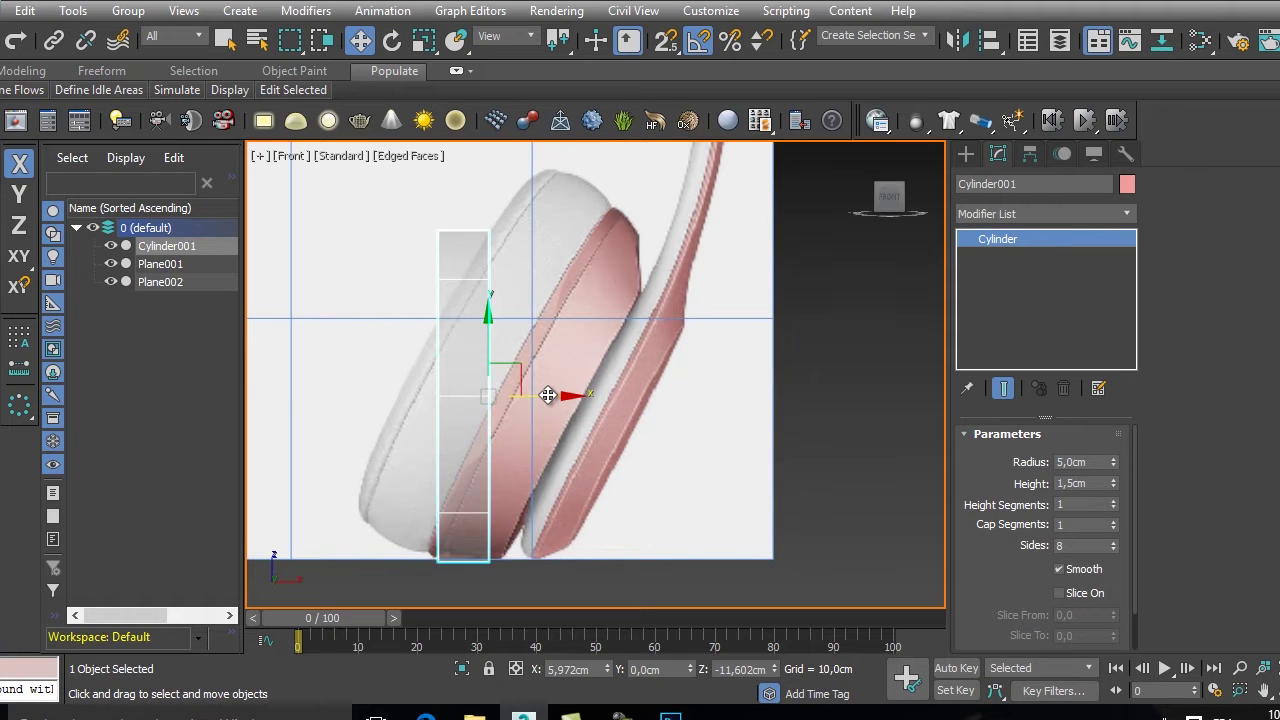
{"action": "left_click_drag", "start_coordinate": [549, 395], "coordinate": [614, 467]}
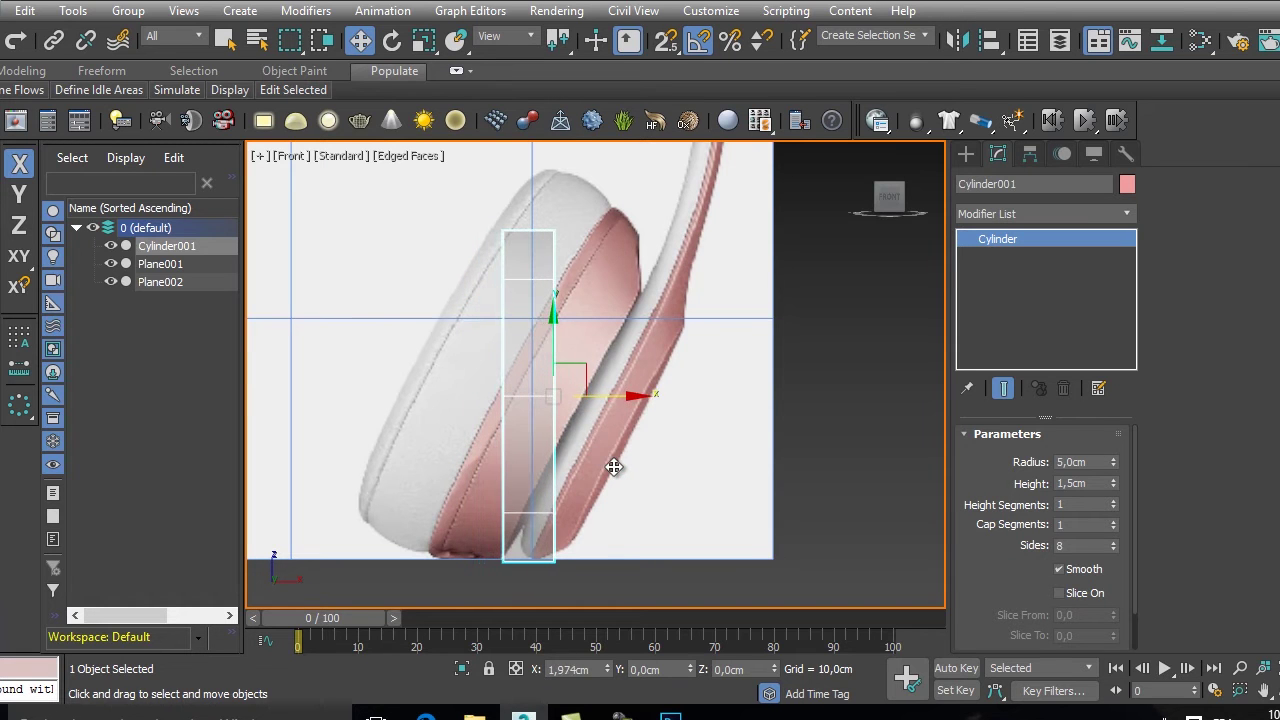
{"action": "key", "text": "e"}
{"action": "left_click_drag", "start_coordinate": [598, 342], "coordinate": [628, 353]}
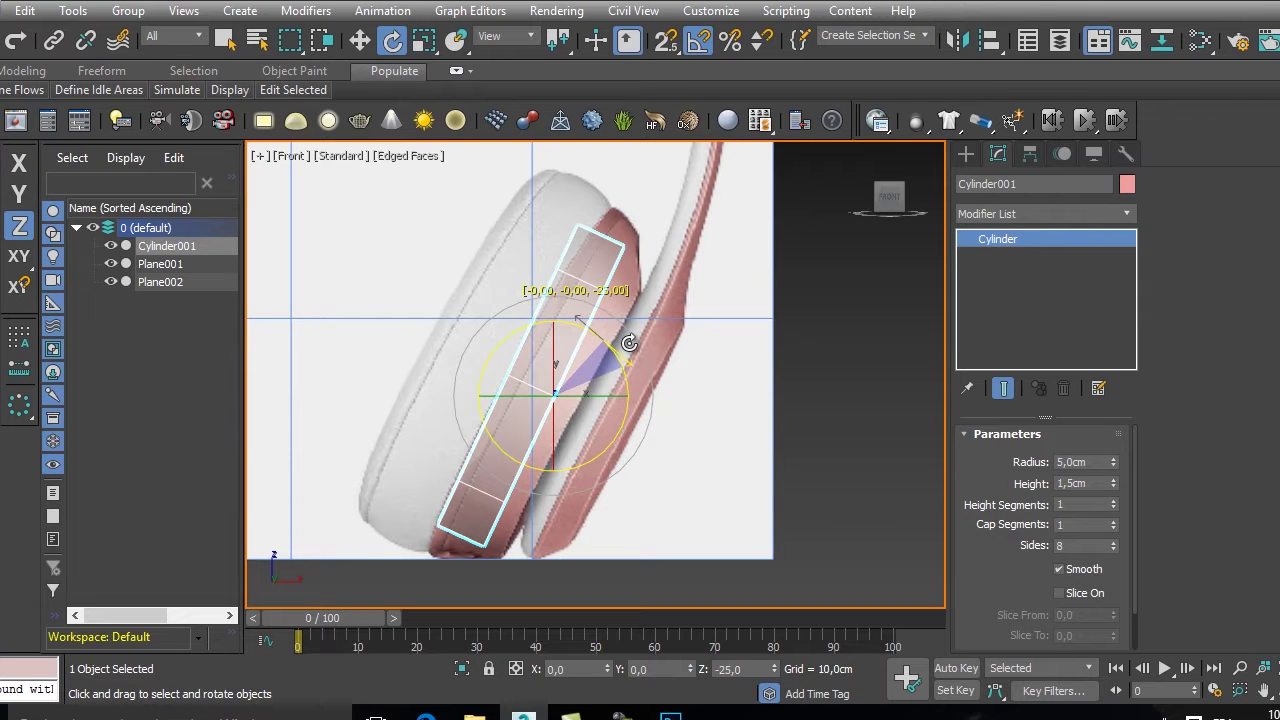
{"action": "left_click_drag", "start_coordinate": [629, 343], "coordinate": [651, 368]}
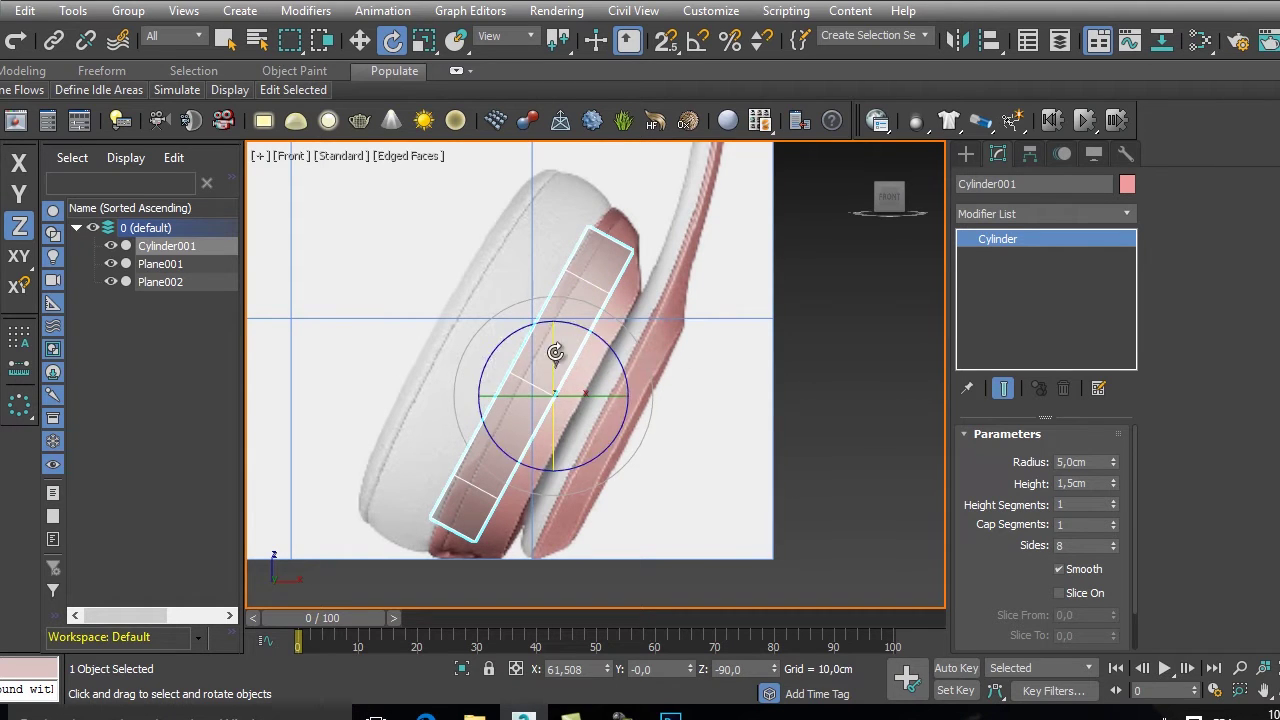
- Shift the cylinder outward along its local Z axis and increase its height to about 2,13 cm to span the pink band
{"action": "left_click", "coordinate": [505, 36]}
{"action": "key", "text": "Escape"}
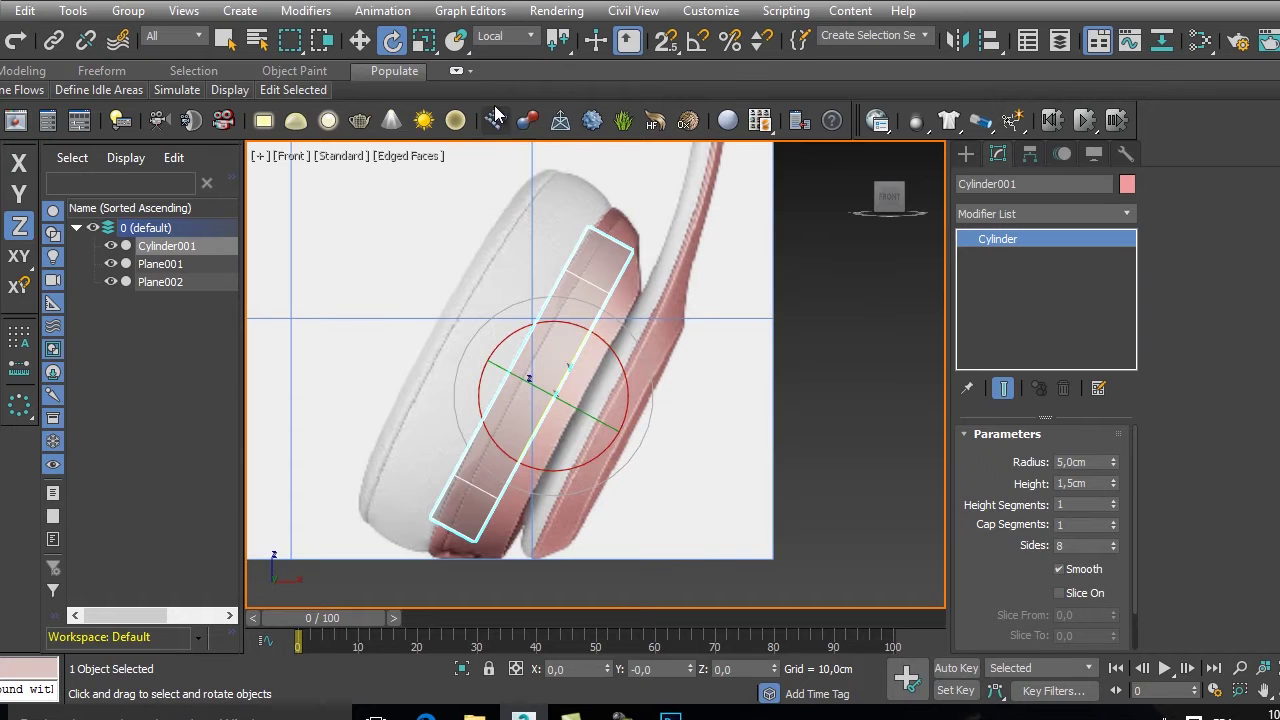
{"action": "key", "text": "w"}
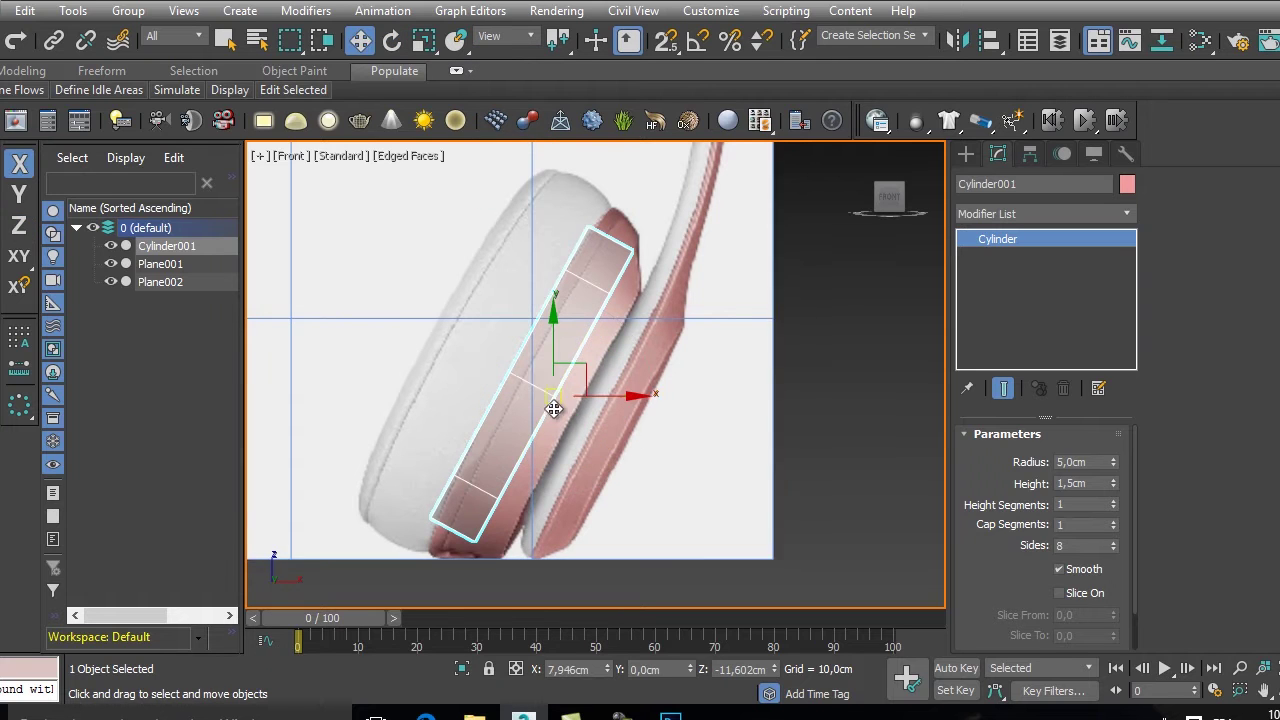
{"action": "left_click", "coordinate": [520, 36]}
{"action": "left_click", "coordinate": [487, 106]}
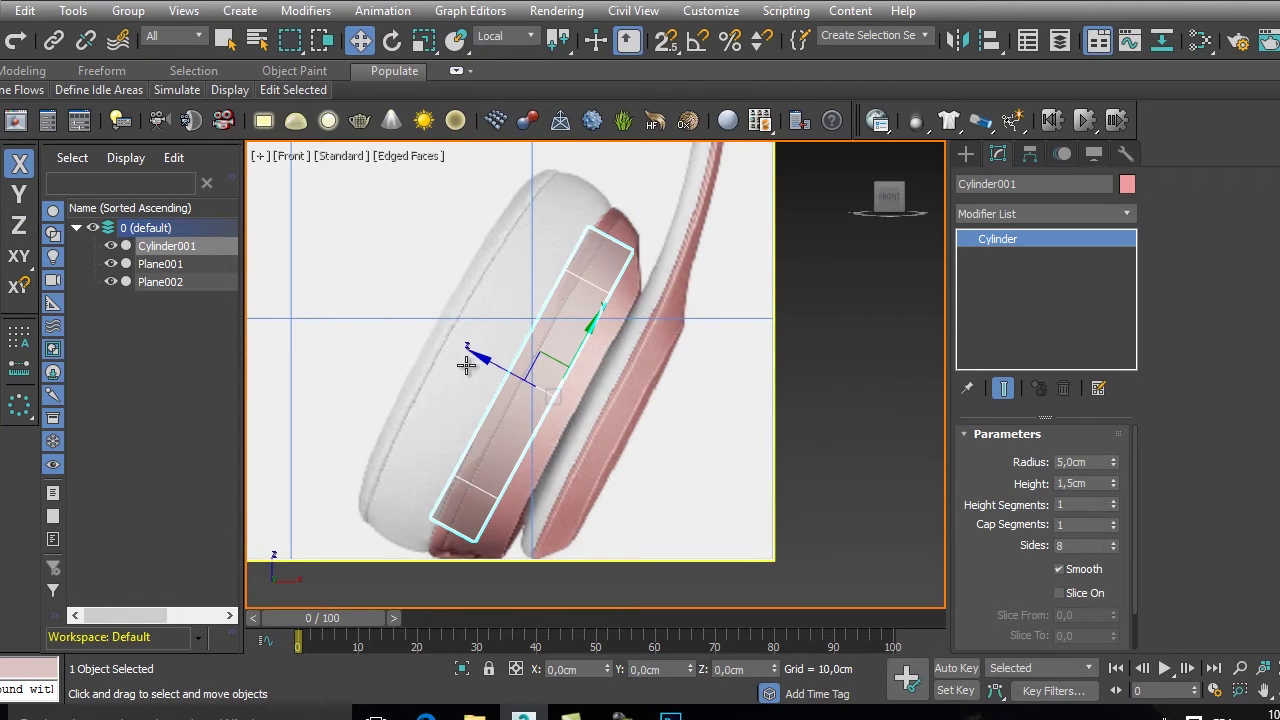
{"action": "left_click_drag", "start_coordinate": [486, 363], "coordinate": [511, 382]}
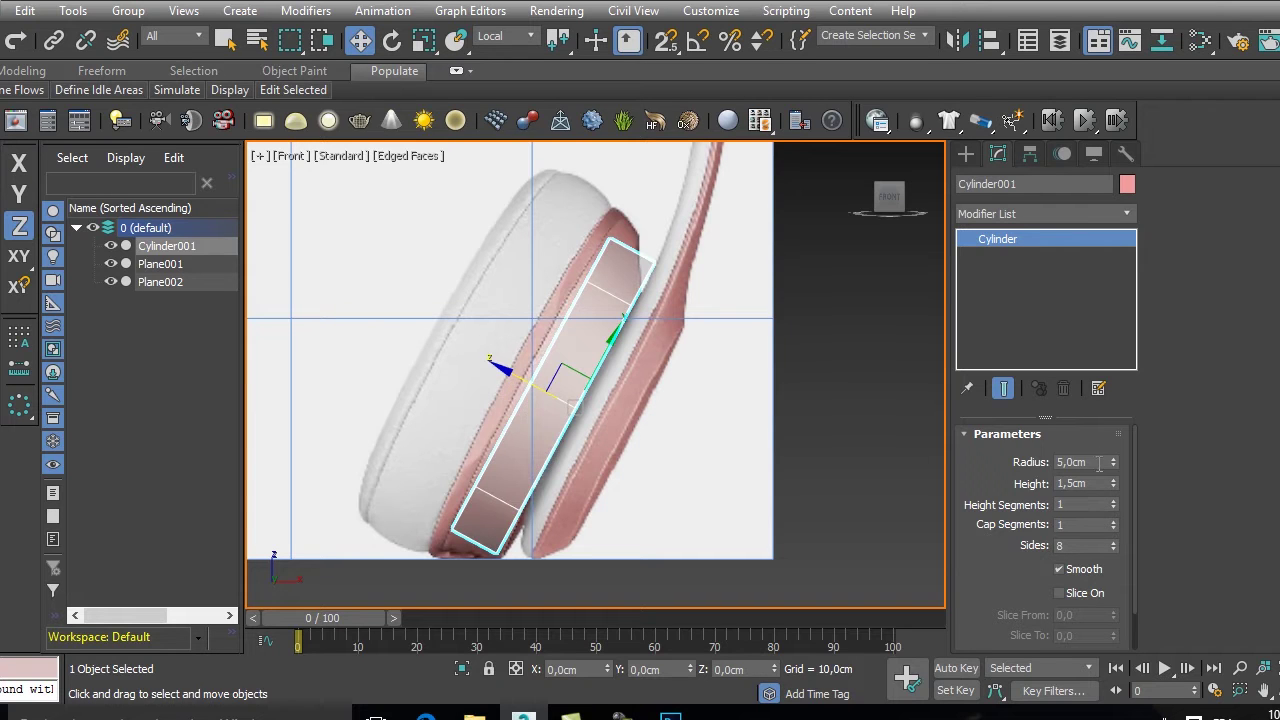
{"action": "left_click_drag", "start_coordinate": [1114, 484], "coordinate": [1120, 437]}
{"action": "scroll", "coordinate": [566, 380], "scroll_direction": "down", "scroll_amount": 5}
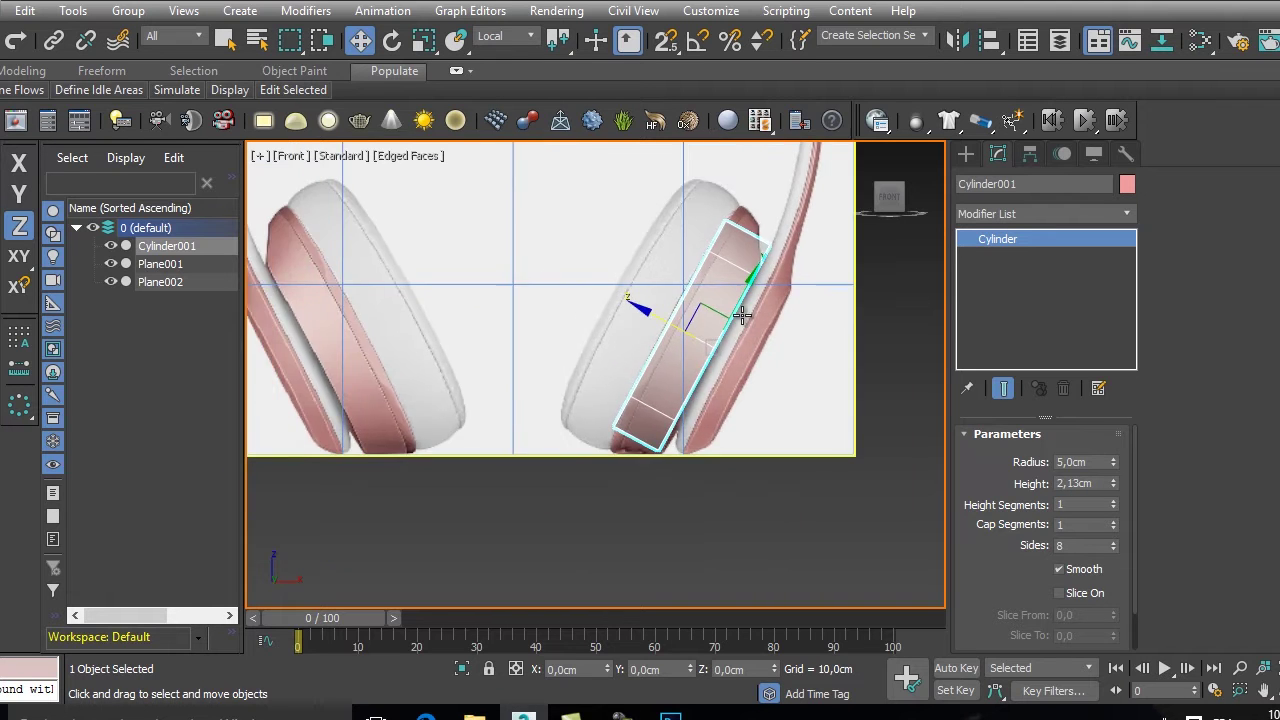
- Scale both reference planes down slightly and reposition them vertically against the cylinder in the Front view
{"action": "left_click", "coordinate": [592, 377]}
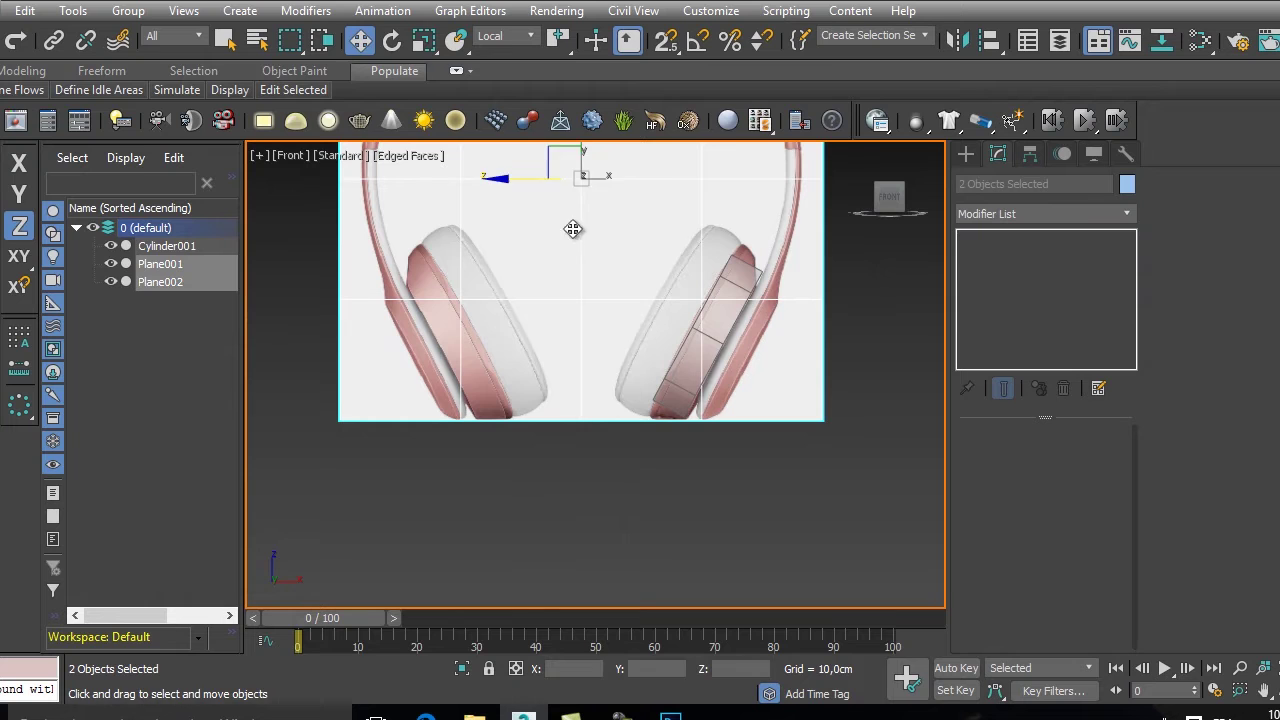
{"action": "key", "text": "r"}
{"action": "mouse_move", "coordinate": [598, 176]}
{"action": "left_mouse_down"}
{"action": "mouse_move", "coordinate": [590, 194]}
{"action": "mouse_move", "coordinate": [590, 168]}
{"action": "left_mouse_up"}
{"action": "key", "text": "w"}
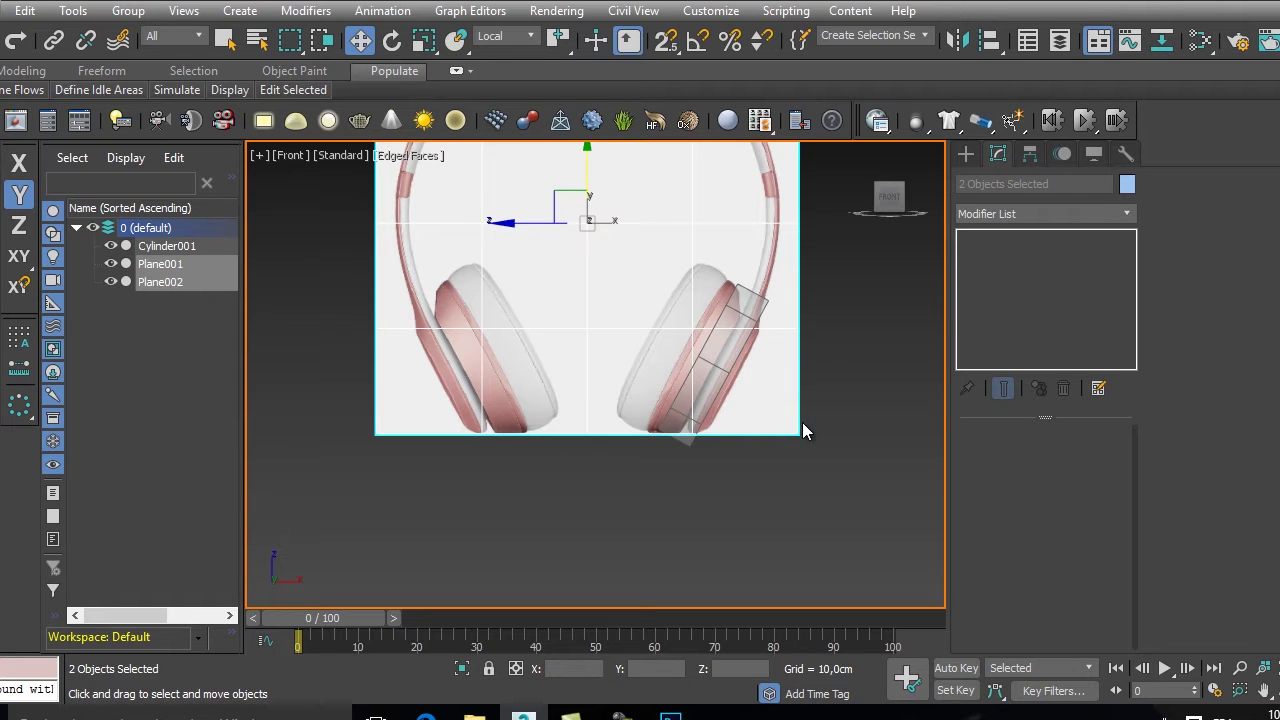
{"action": "scroll", "coordinate": [802, 430], "scroll_direction": "up", "scroll_amount": 3}
- Move the cylinder along its local Z axis to realign it with the pink band of the right ear cup
{"action": "left_click", "coordinate": [684, 350]}
{"action": "left_click_drag", "start_coordinate": [634, 319], "coordinate": [634, 314]}
{"action": "scroll", "coordinate": [650, 320], "scroll_direction": "up", "scroll_amount": 5}
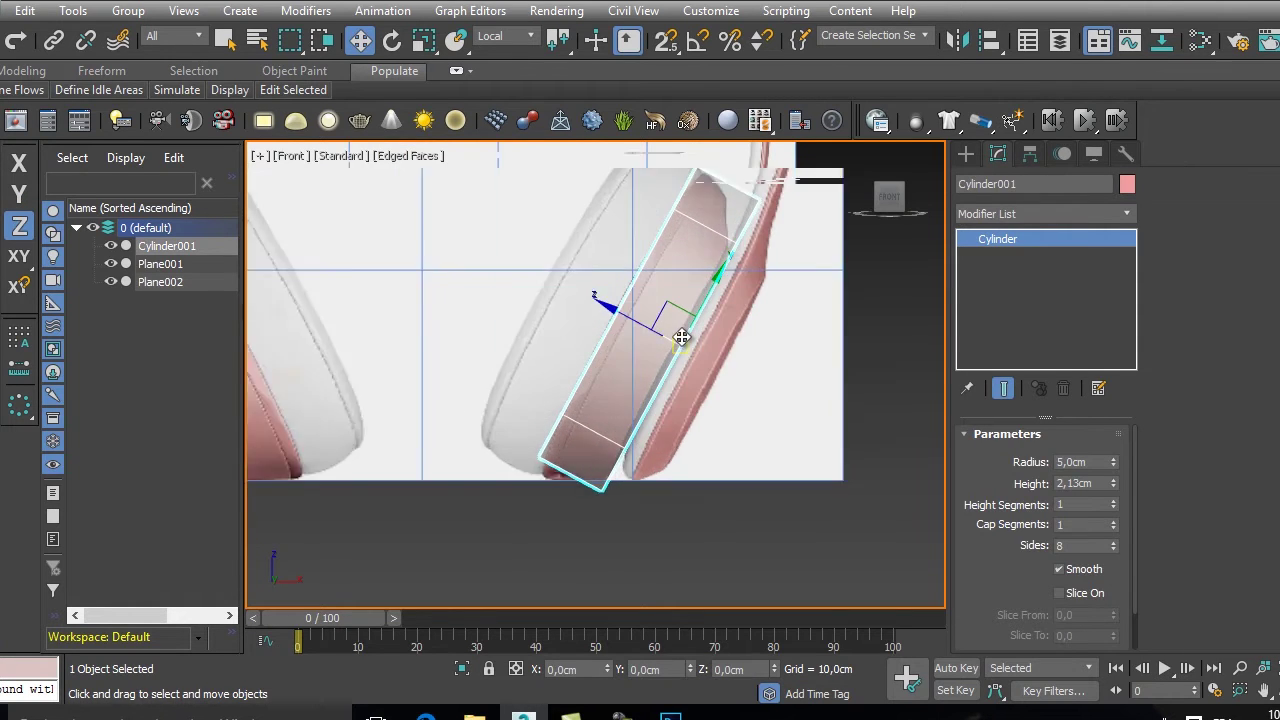
{"action": "scroll", "coordinate": [585, 360], "scroll_direction": "down", "scroll_amount": 3}
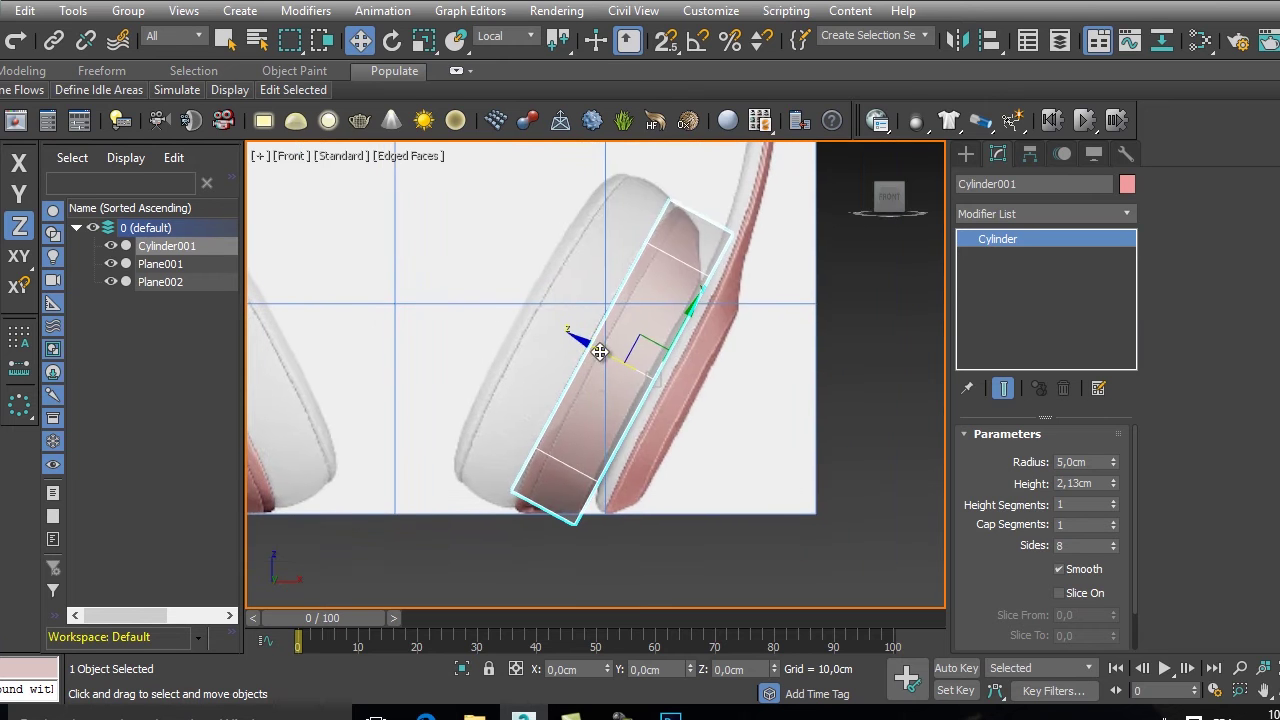
- Convert the ear-cup cylinder to an Editable Poly
{"action": "right_click", "coordinate": [617, 311]}
{"action": "mouse_move", "coordinate": [766, 534]}
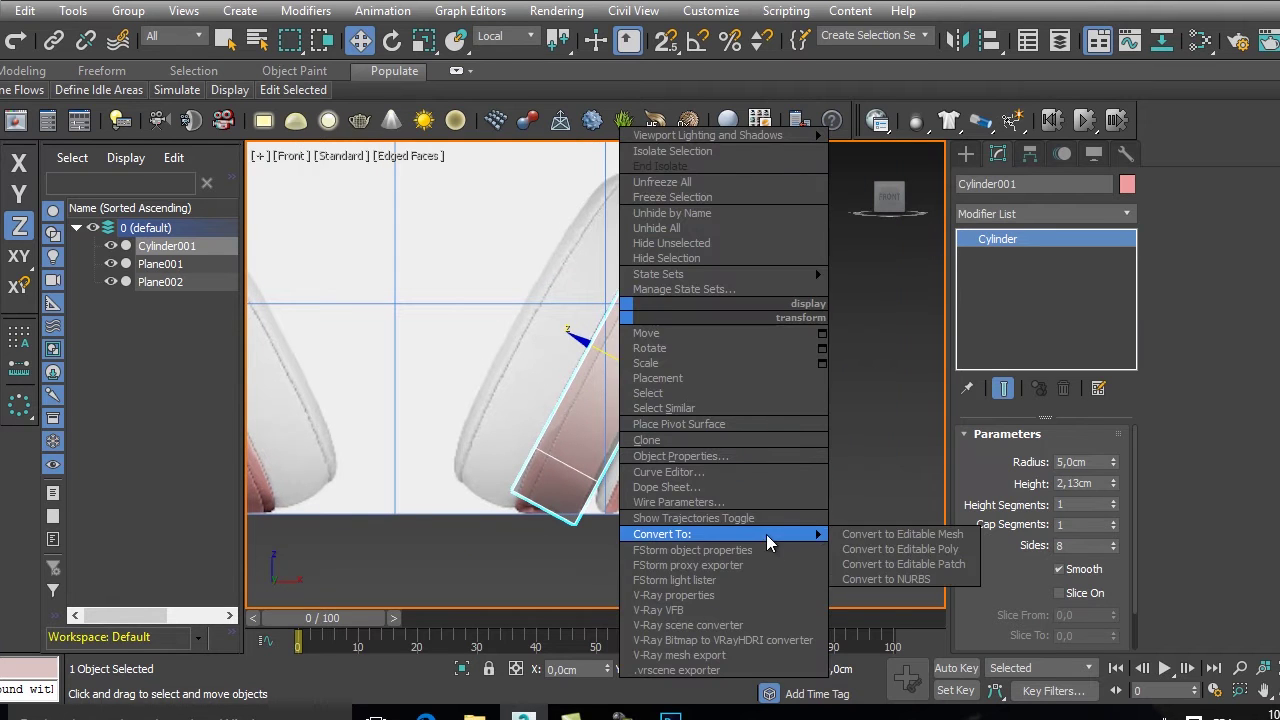
{"action": "left_click", "coordinate": [900, 549]}
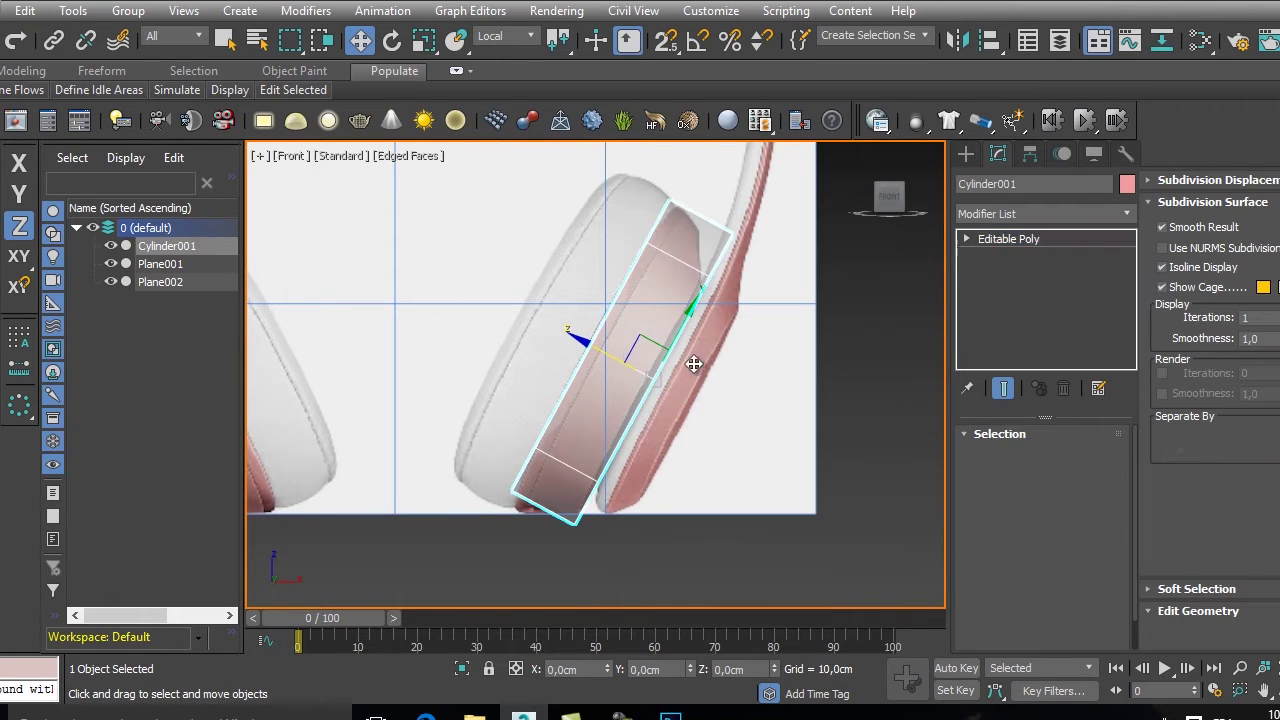
- Expand the ribbon and show the polygon modeling tools for the Editable Poly
{"action": "left_click", "coordinate": [456, 72]}
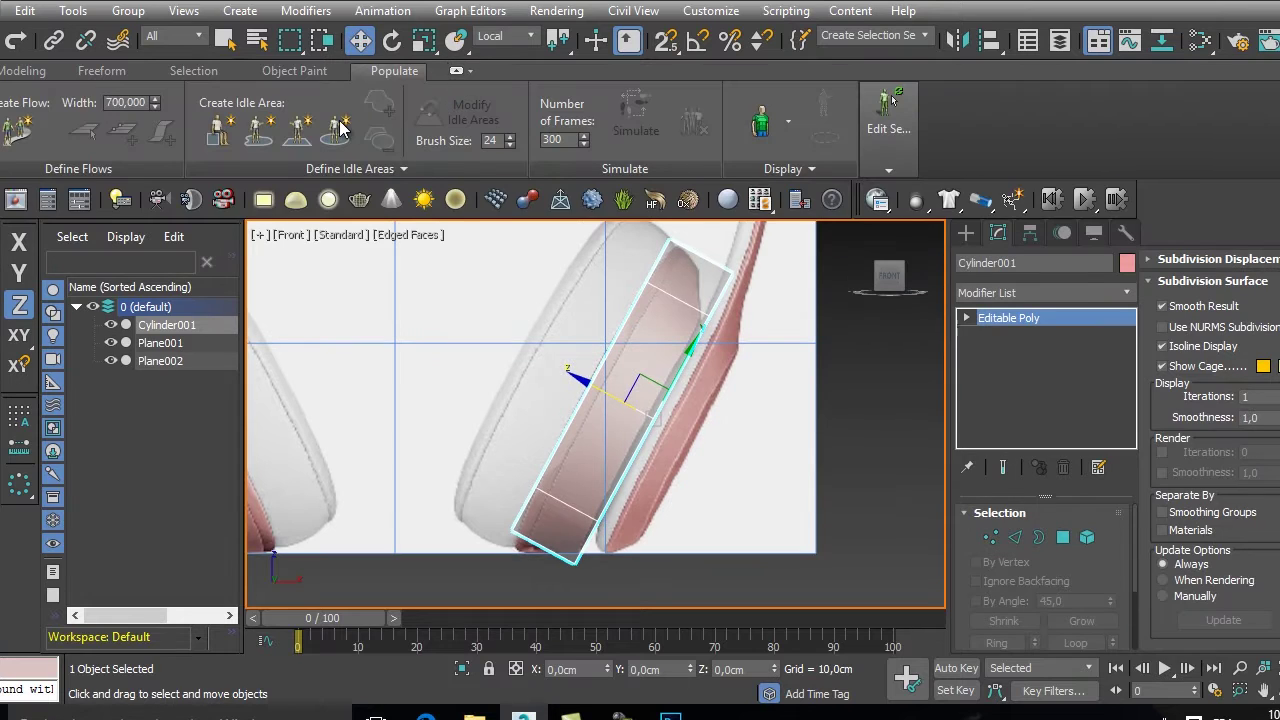
{"action": "left_click", "coordinate": [298, 128]}
{"action": "left_click", "coordinate": [30, 72]}
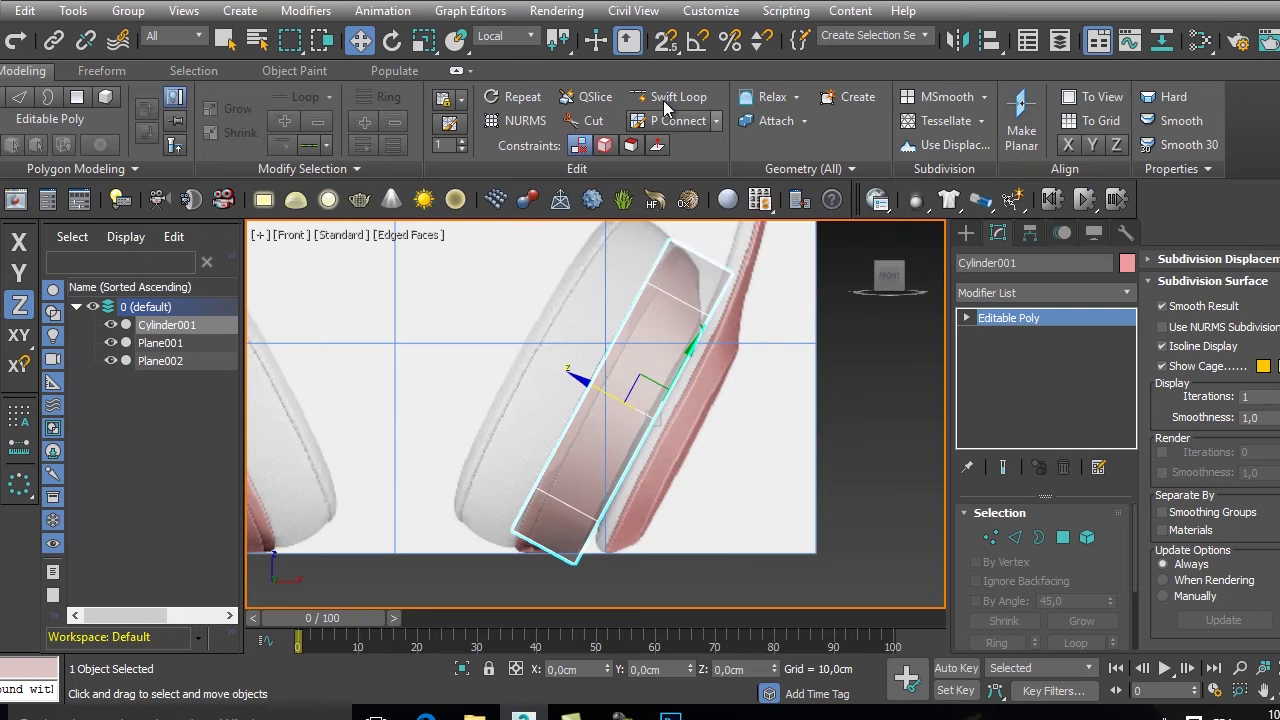
- Try adding Swift Loop edge loops around the tilted ear-cup cylinder and selecting its outer rim vertices
{"action": "left_click", "coordinate": [668, 97]}
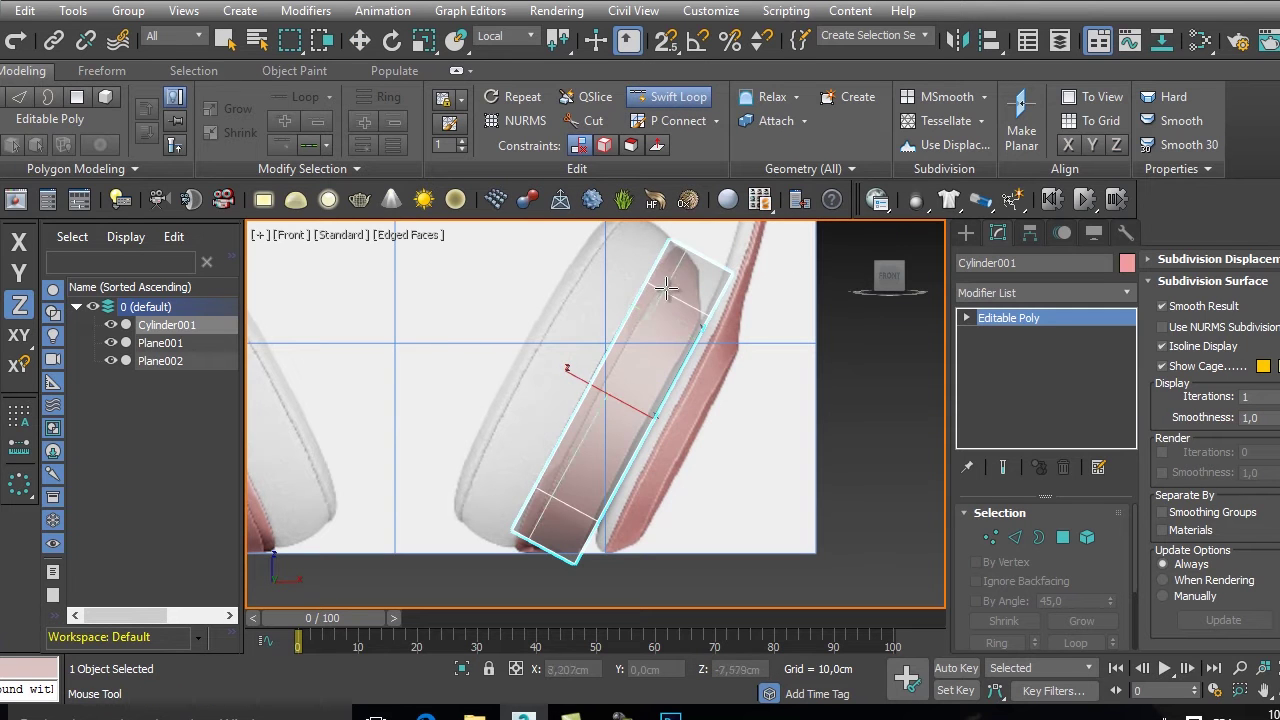
{"action": "left_click", "coordinate": [686, 310]}
{"action": "key", "text": "shift+f"}
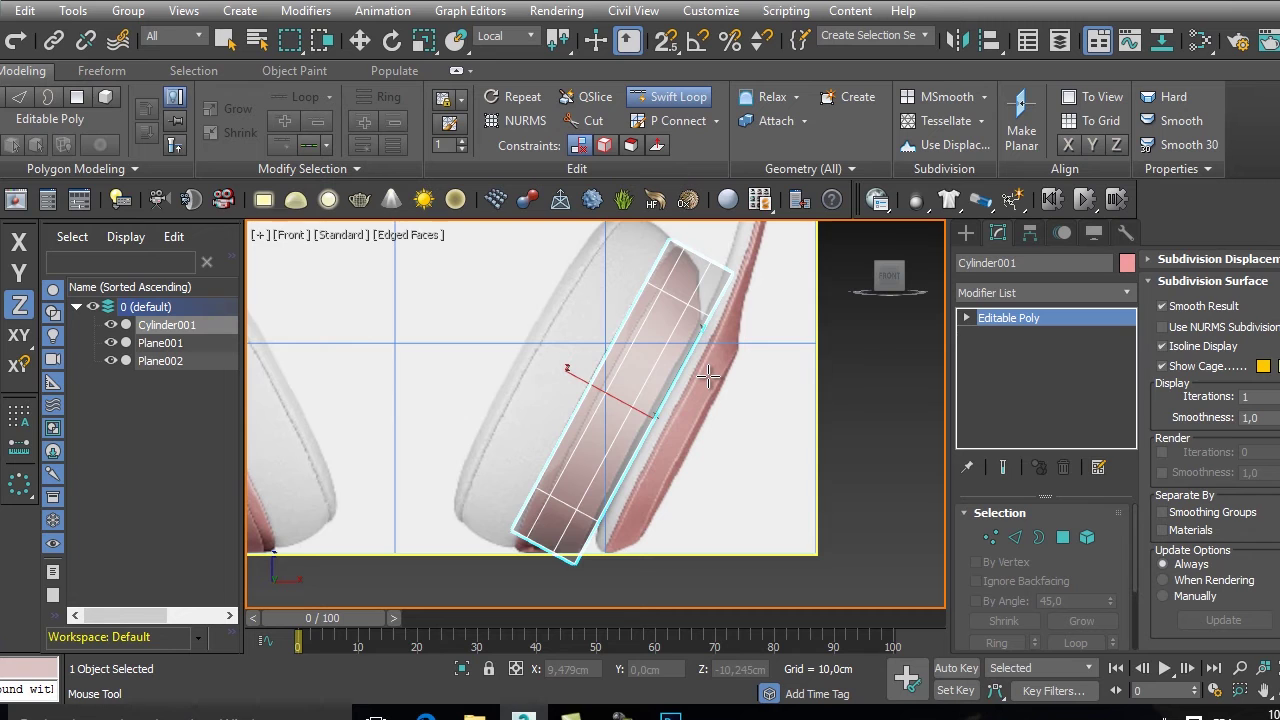
{"action": "key", "text": "shift+f"}
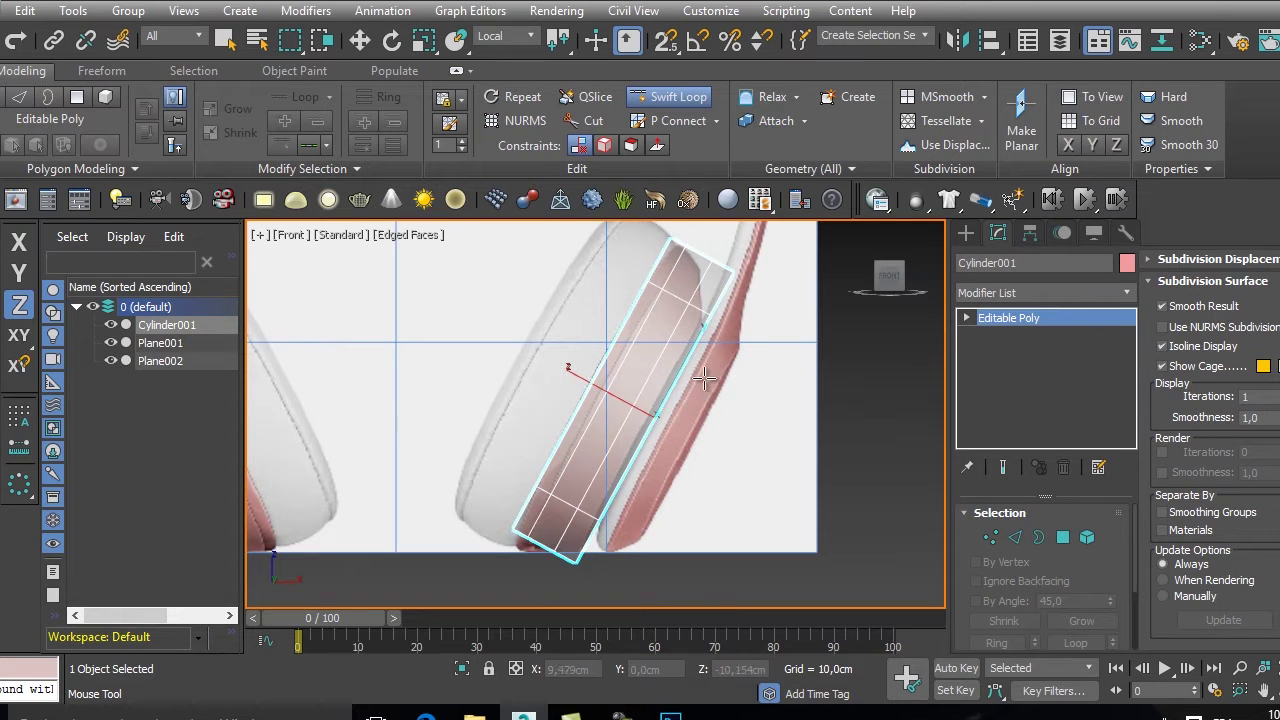
{"action": "left_click", "coordinate": [990, 537]}
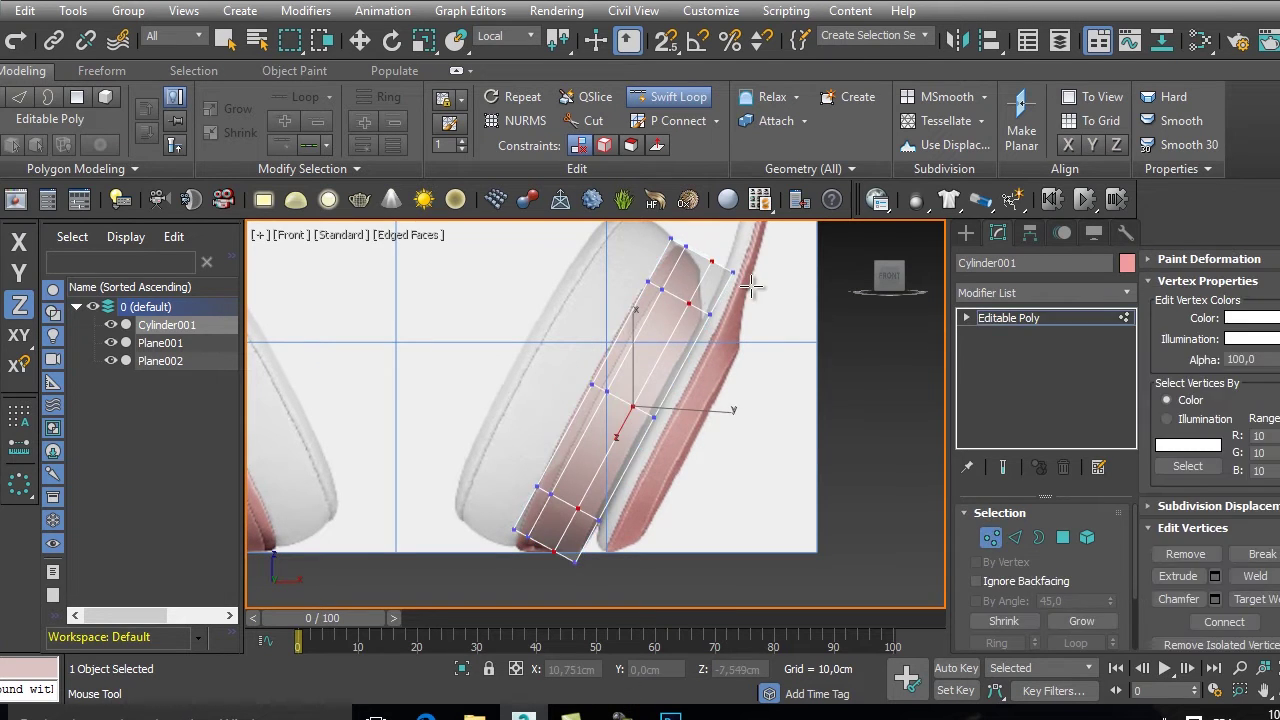
{"action": "key", "text": "w"}
{"action": "left_click", "coordinate": [722, 297]}
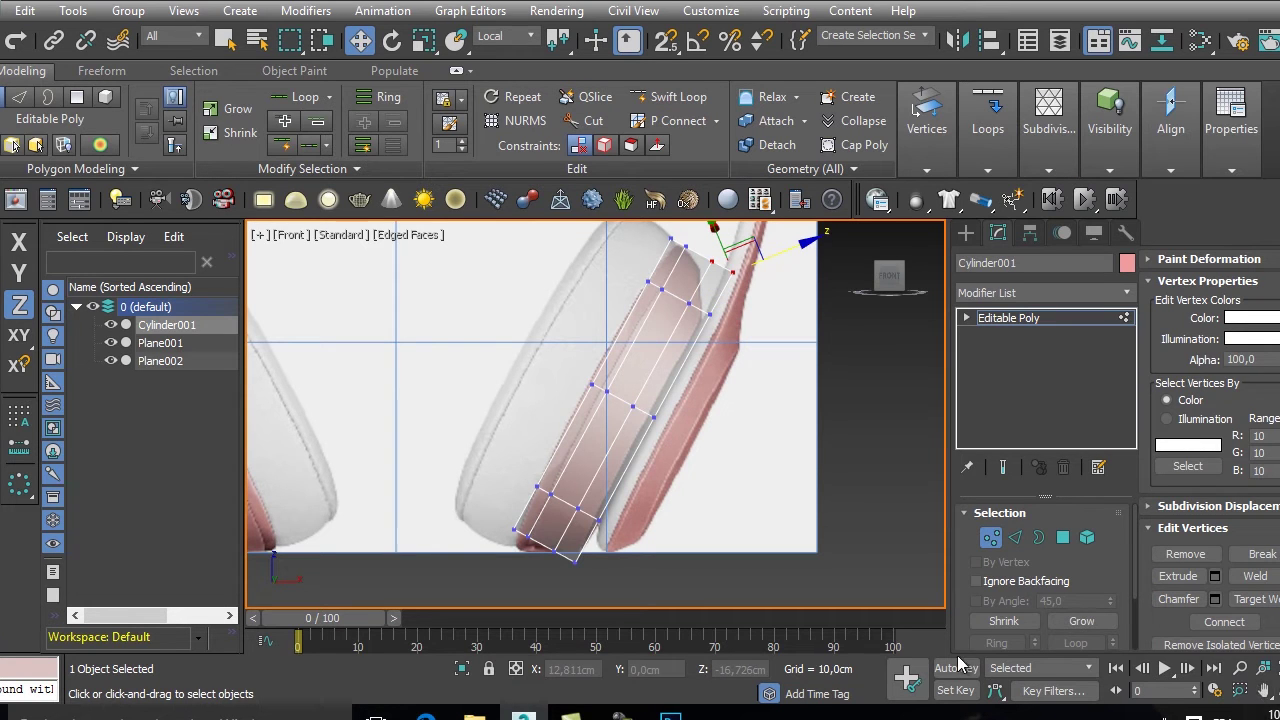
{"action": "left_click", "coordinate": [621, 716]}
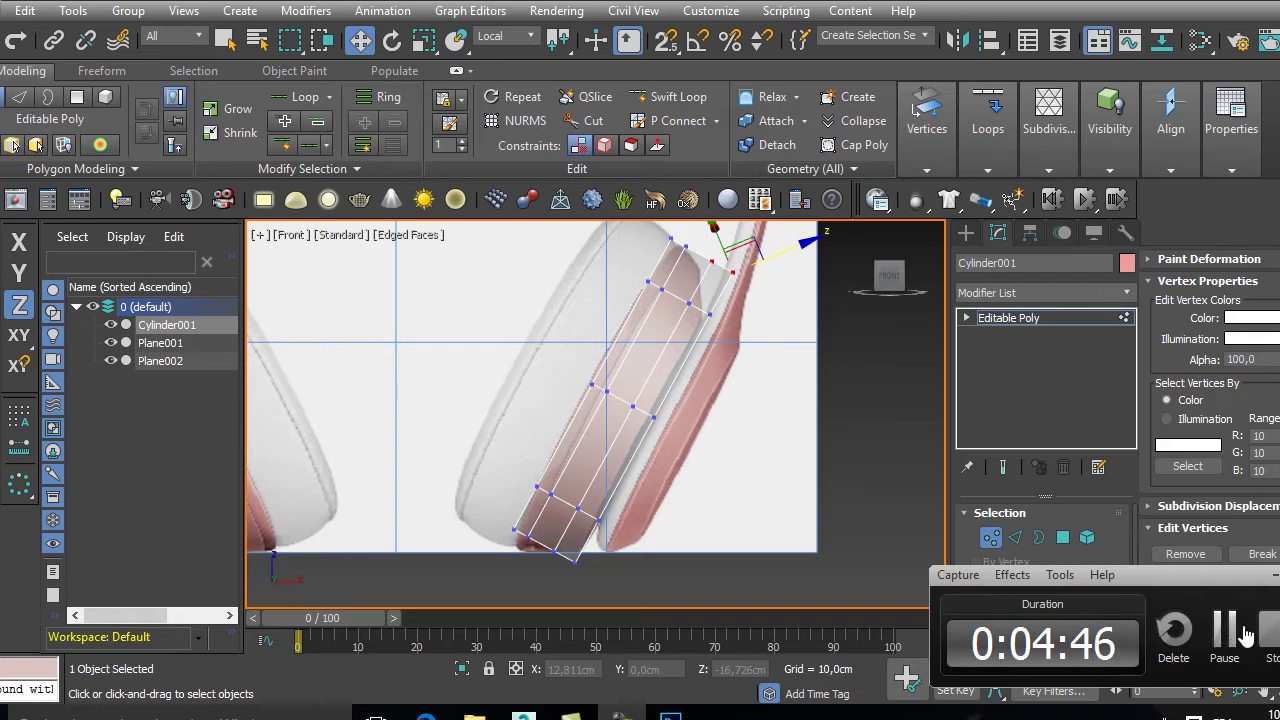
{"action": "left_click", "coordinate": [1145, 629]}
{"action": "middle_click_drag", "start_coordinate": [665, 421], "coordinate": [681, 466]}
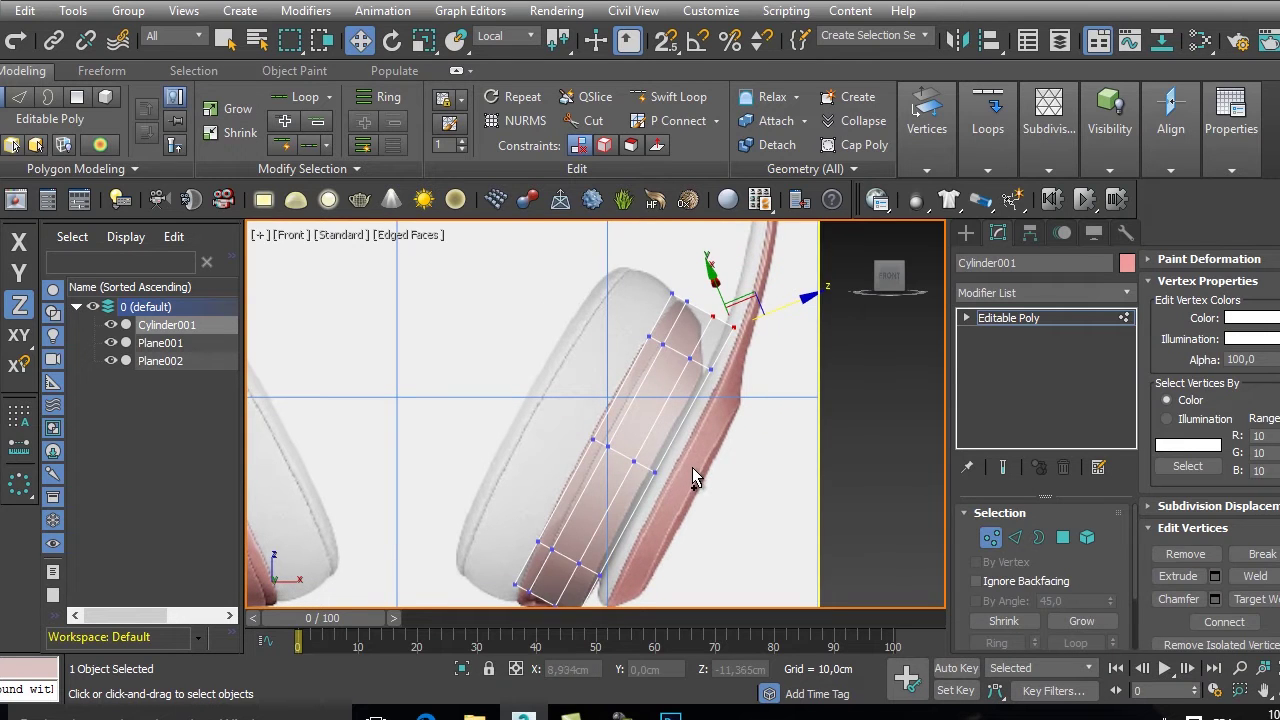
- Undo the edge loops, the Editable Poly conversion and the earlier tilt, height and plane changes, back to the upright cylinder
{"action": "key", "text": "ctrl+z"}
{"action": "key", "text": "ctrl+z"}
{"action": "key", "text": "ctrl+z"}
{"action": "key", "text": "ctrl+z"}
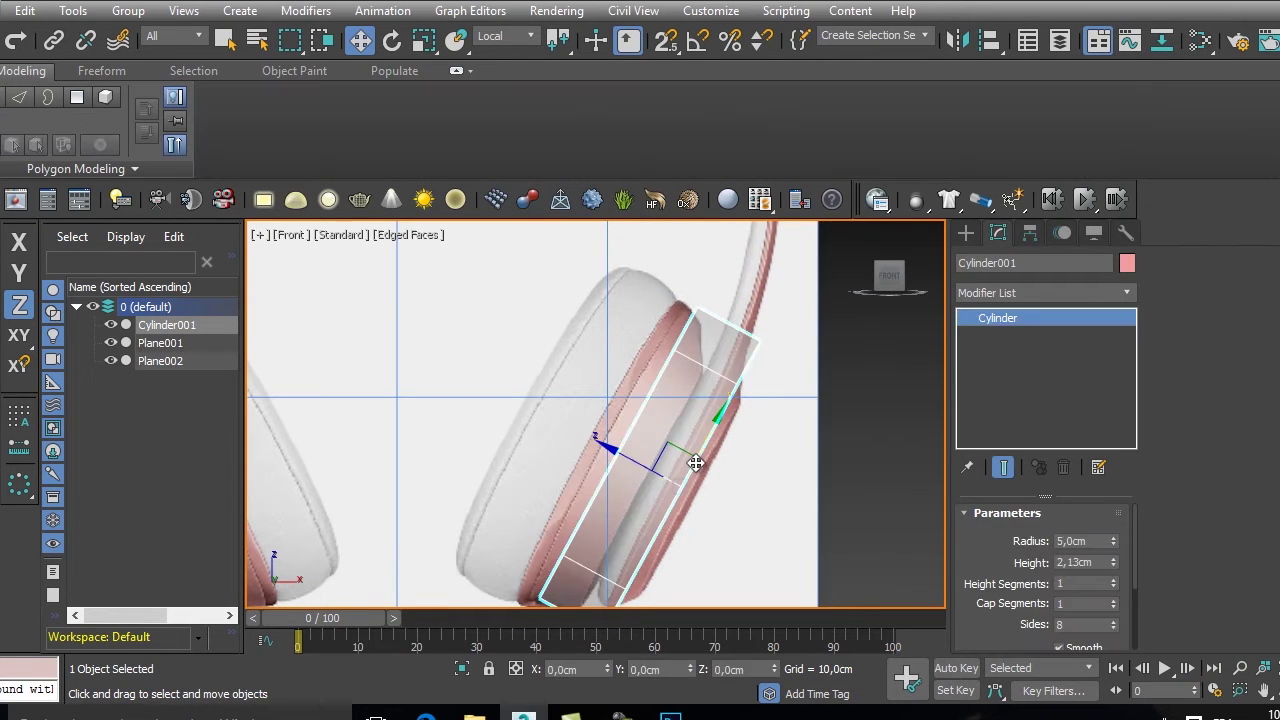
{"action": "key", "text": "ctrl+z"}
{"action": "key", "text": "ctrl+z"}
{"action": "key", "text": "ctrl+z"}
{"action": "key", "text": "ctrl+z"}
{"action": "key", "text": "ctrl+z"}
{"action": "key", "text": "ctrl+z"}
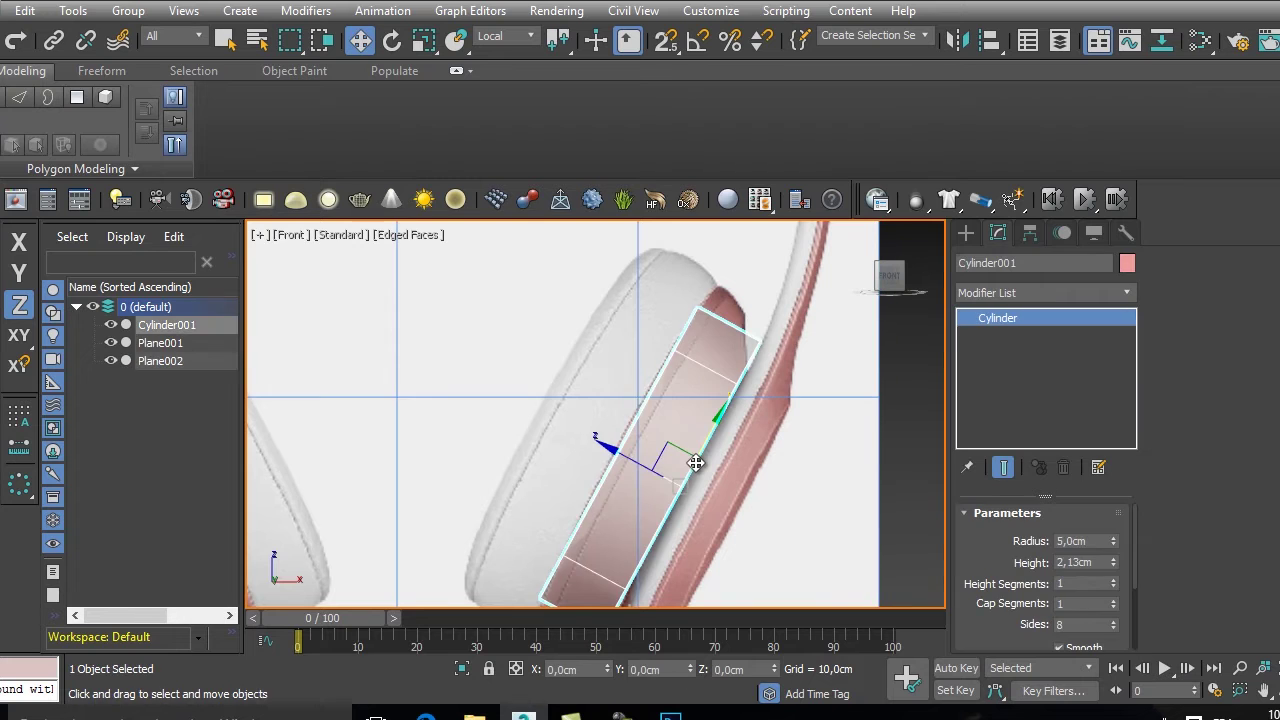
{"action": "key", "text": "ctrl+z"}
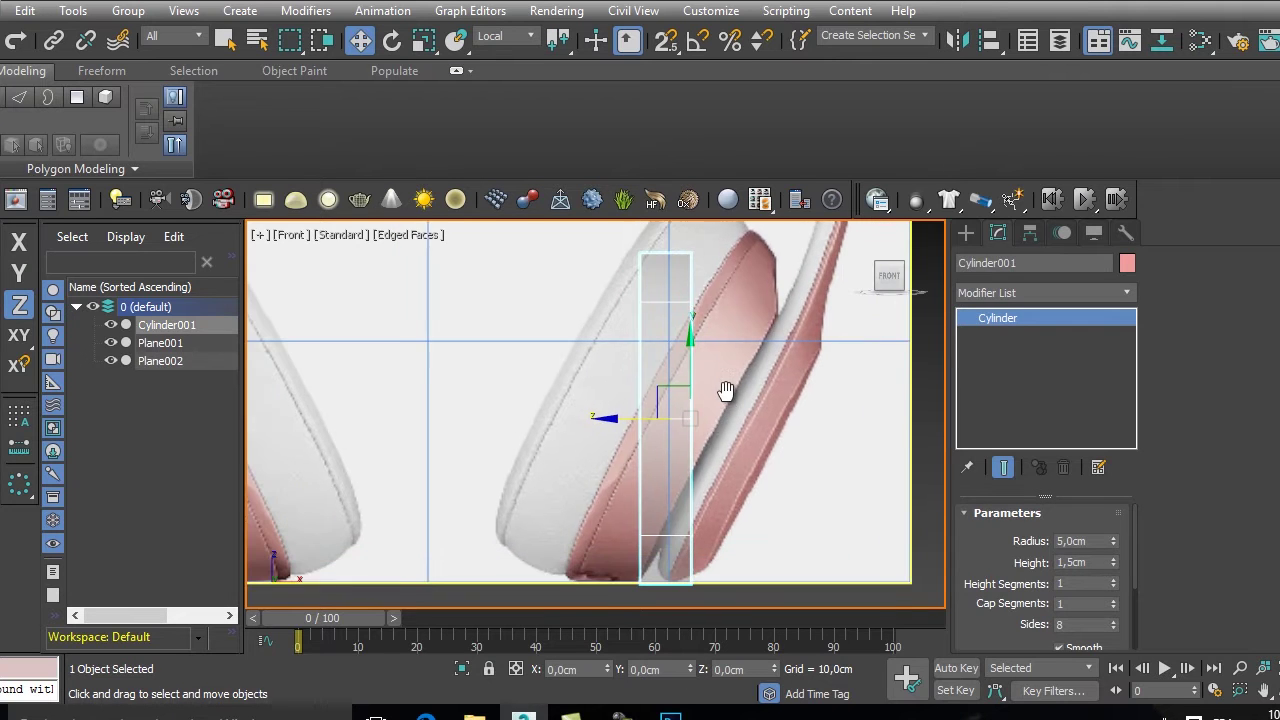
{"action": "key", "text": "shift+z"}
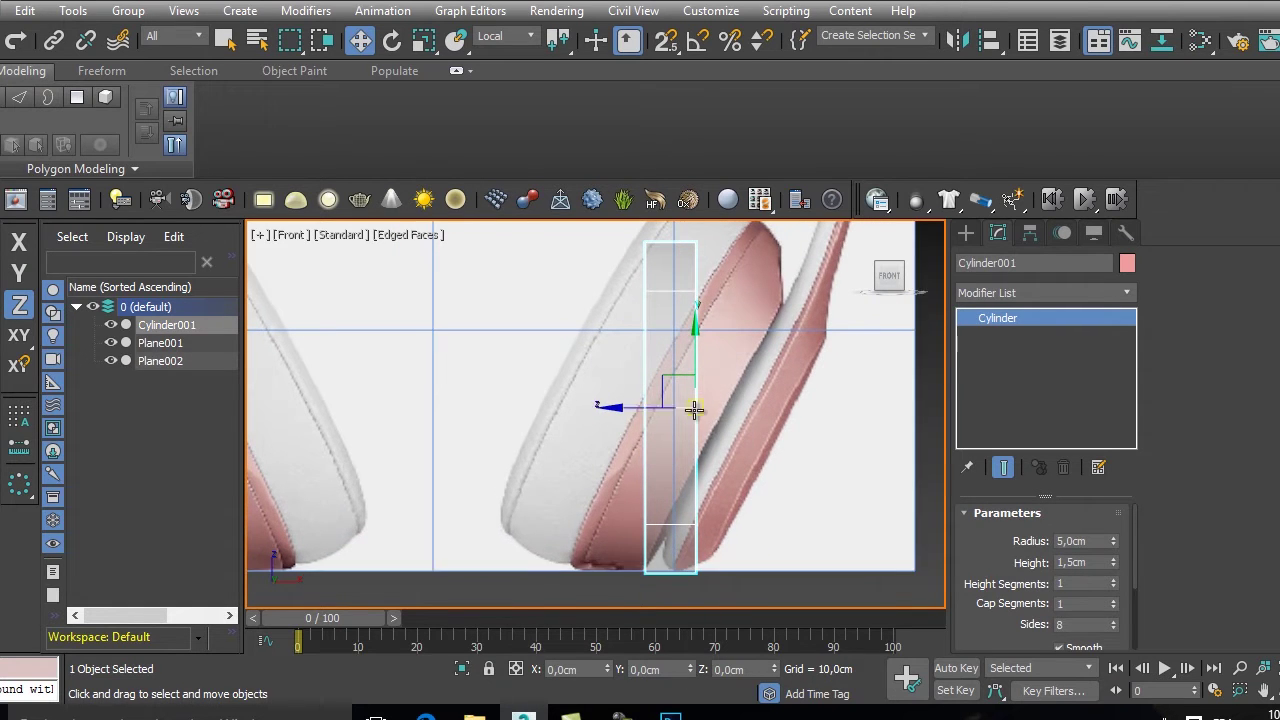
- Set the upright cylinder's height to 2 cm and convert it to an Editable Poly
{"action": "middle_click_drag", "start_coordinate": [787, 456], "coordinate": [823, 453]}
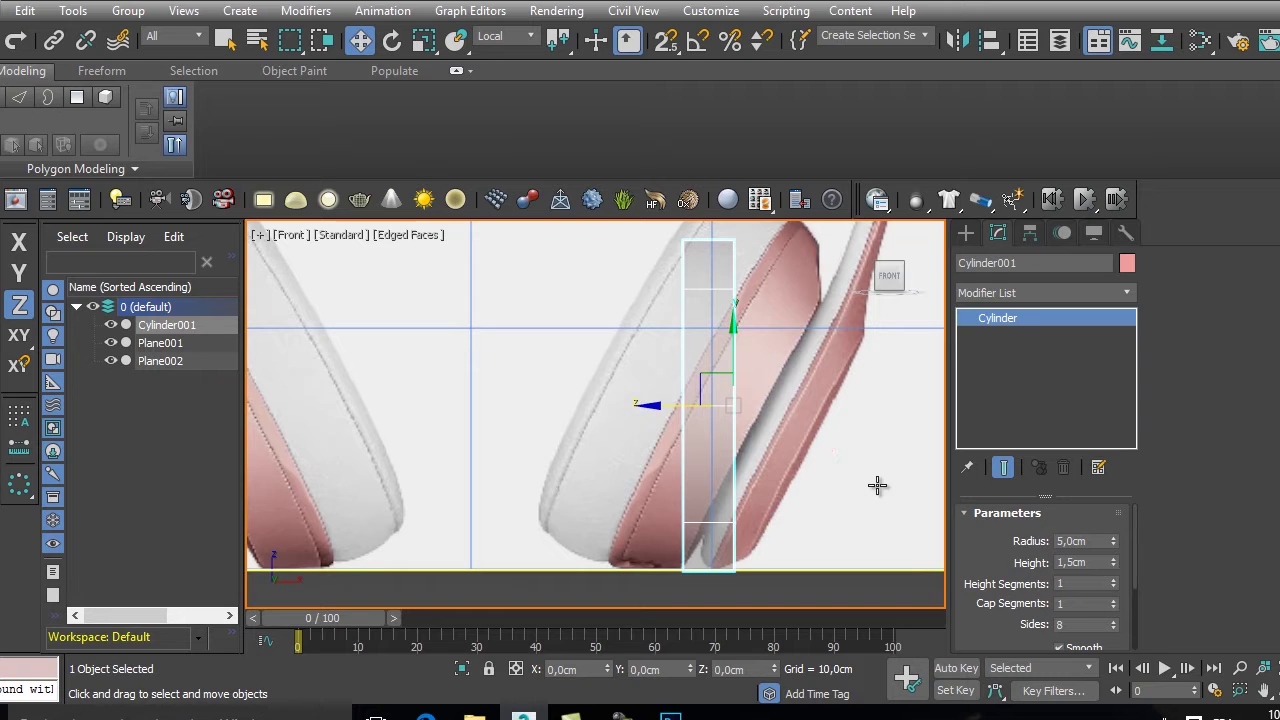
{"action": "double_click", "coordinate": [1096, 563]}
{"action": "type", "text": "2"}
{"action": "key", "text": "Return"}
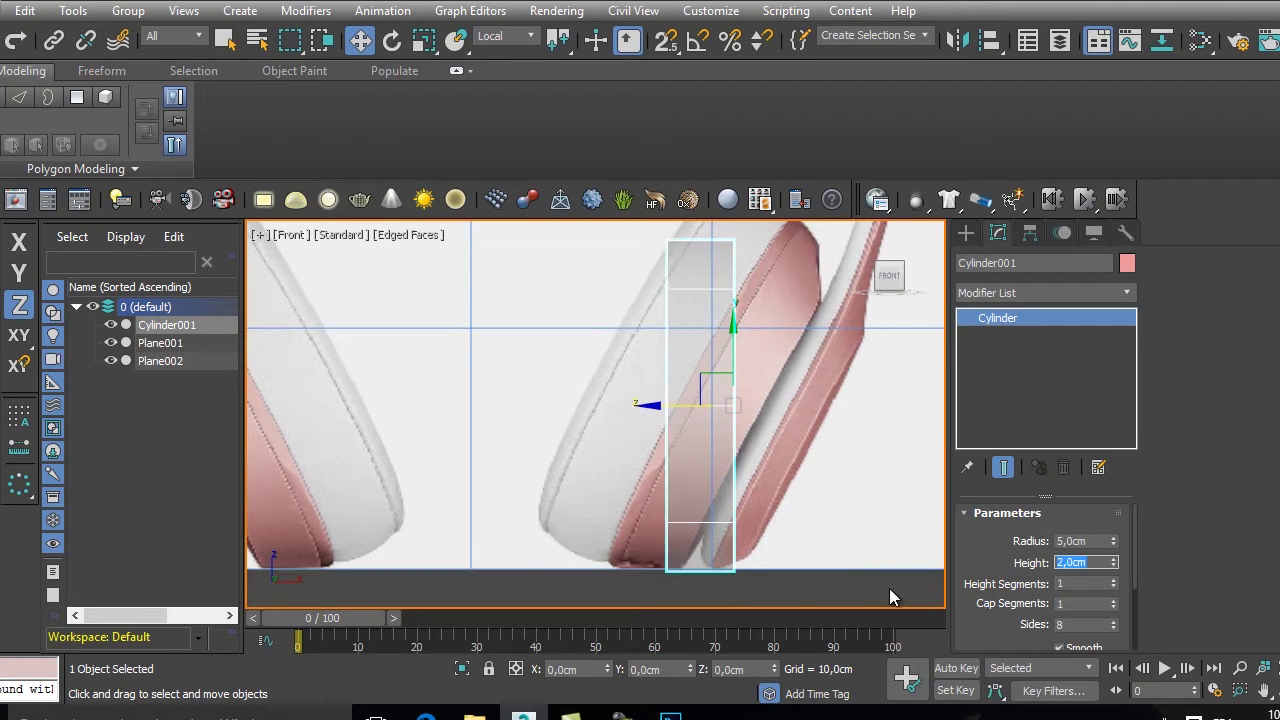
{"action": "right_click", "coordinate": [688, 366]}
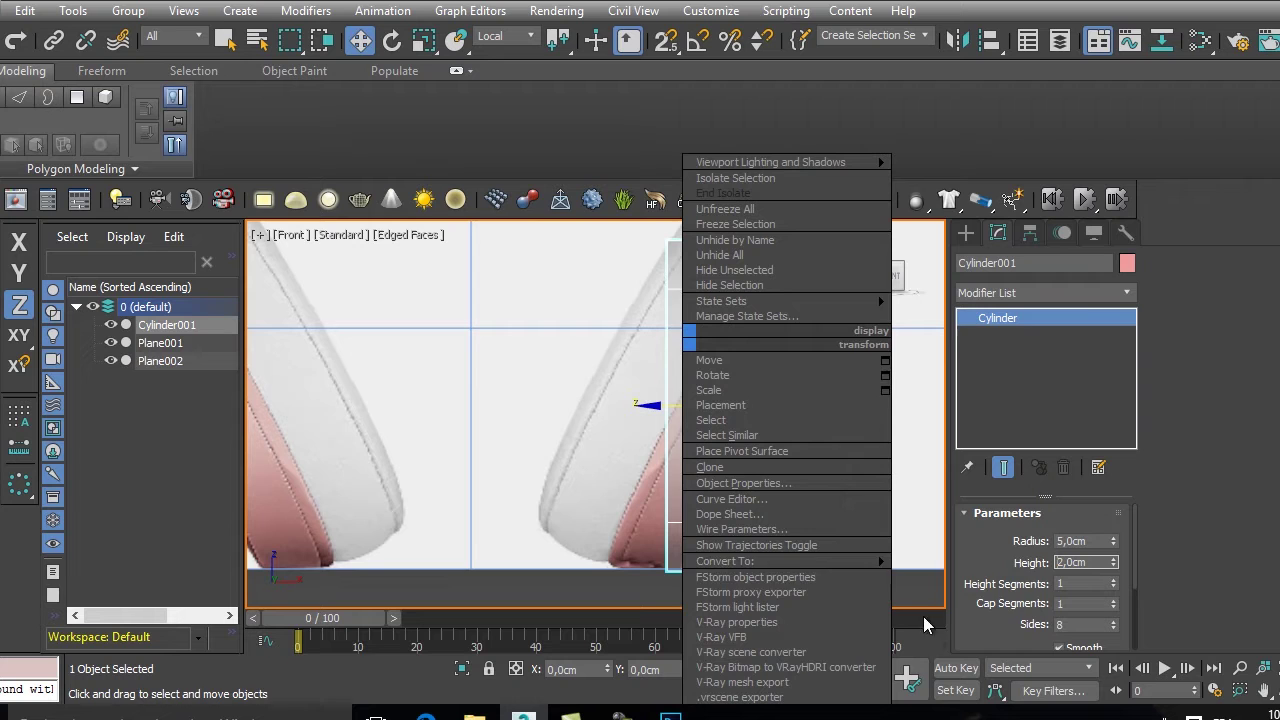
{"action": "mouse_move", "coordinate": [875, 561]}
{"action": "left_click", "coordinate": [954, 577]}
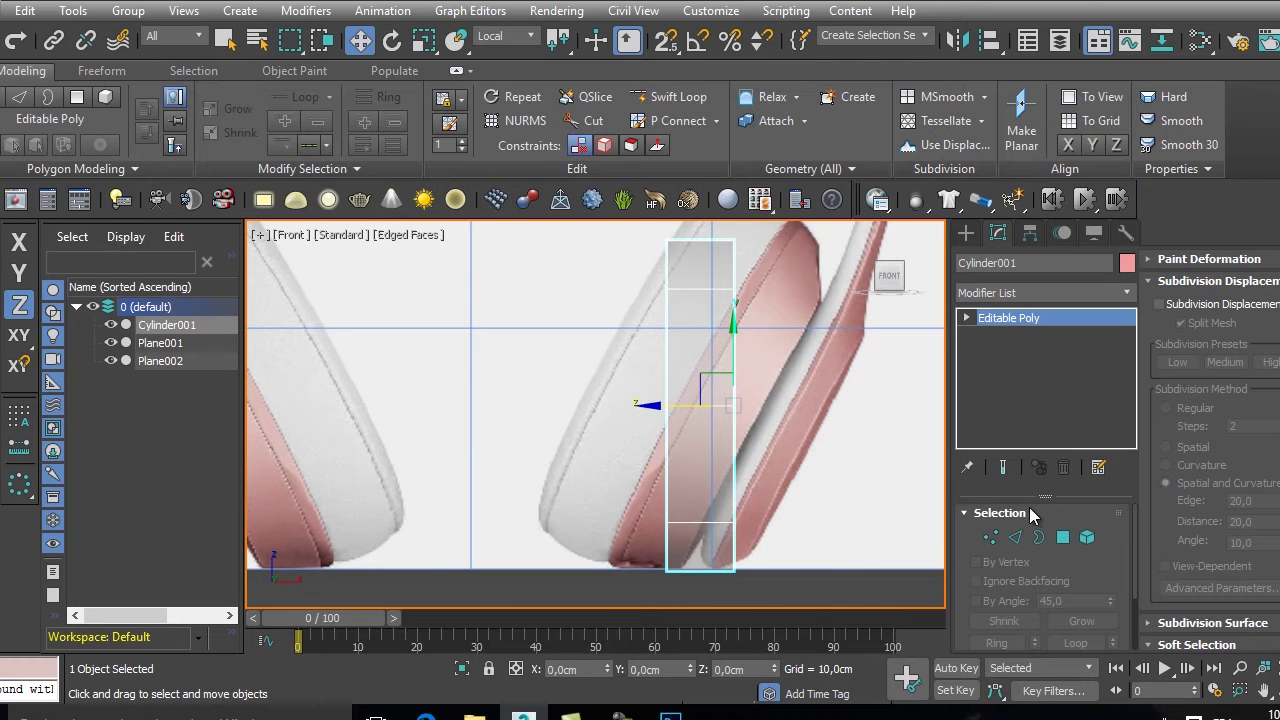
- Connect the ring of edges along the cylinder's height and move the new loop about 0.61 cm towards the cushion side
{"action": "left_click", "coordinate": [1015, 539]}
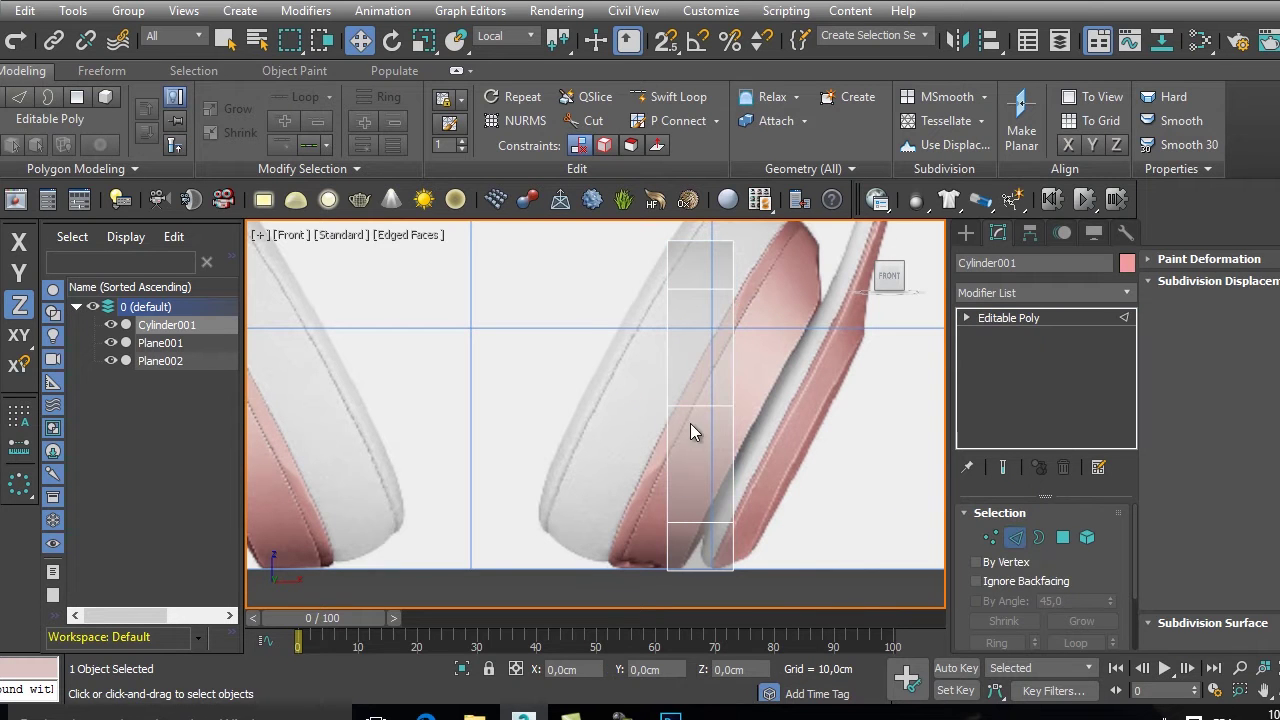
{"action": "scroll", "coordinate": [1099, 588], "scroll_direction": "down", "scroll_amount": 2}
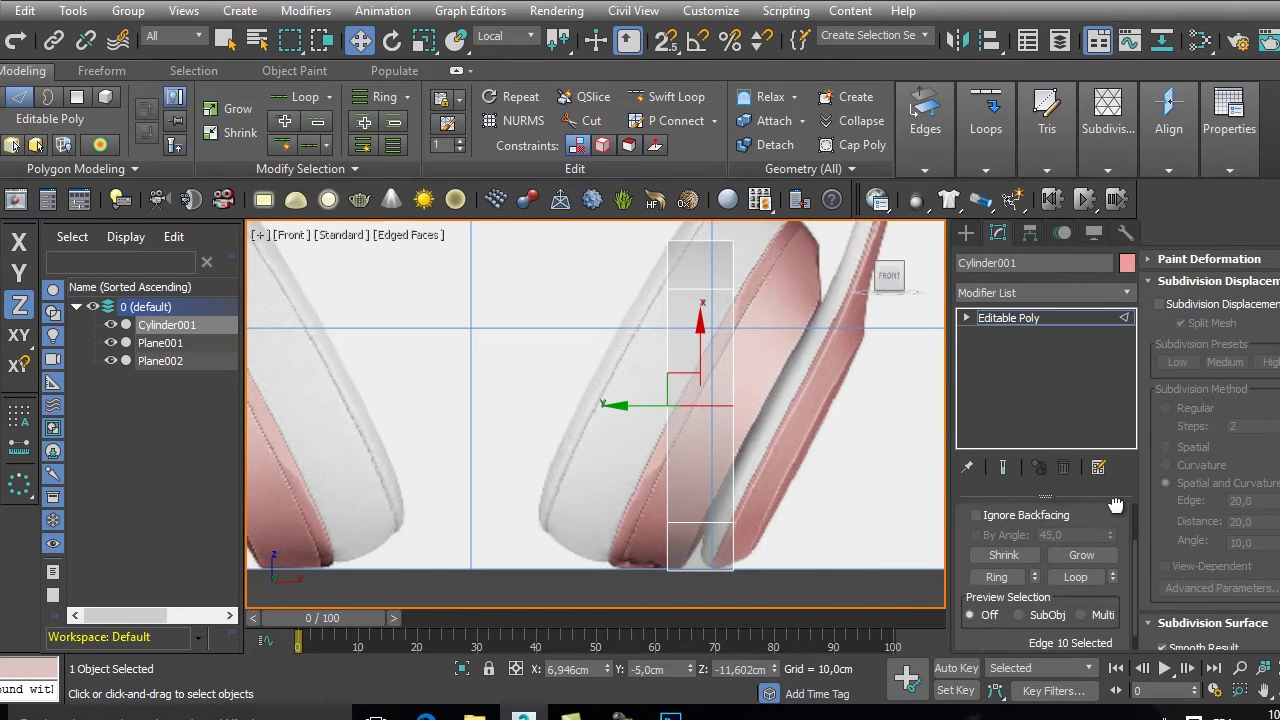
{"action": "left_click", "coordinate": [997, 576]}
{"action": "left_click", "coordinate": [1230, 283]}
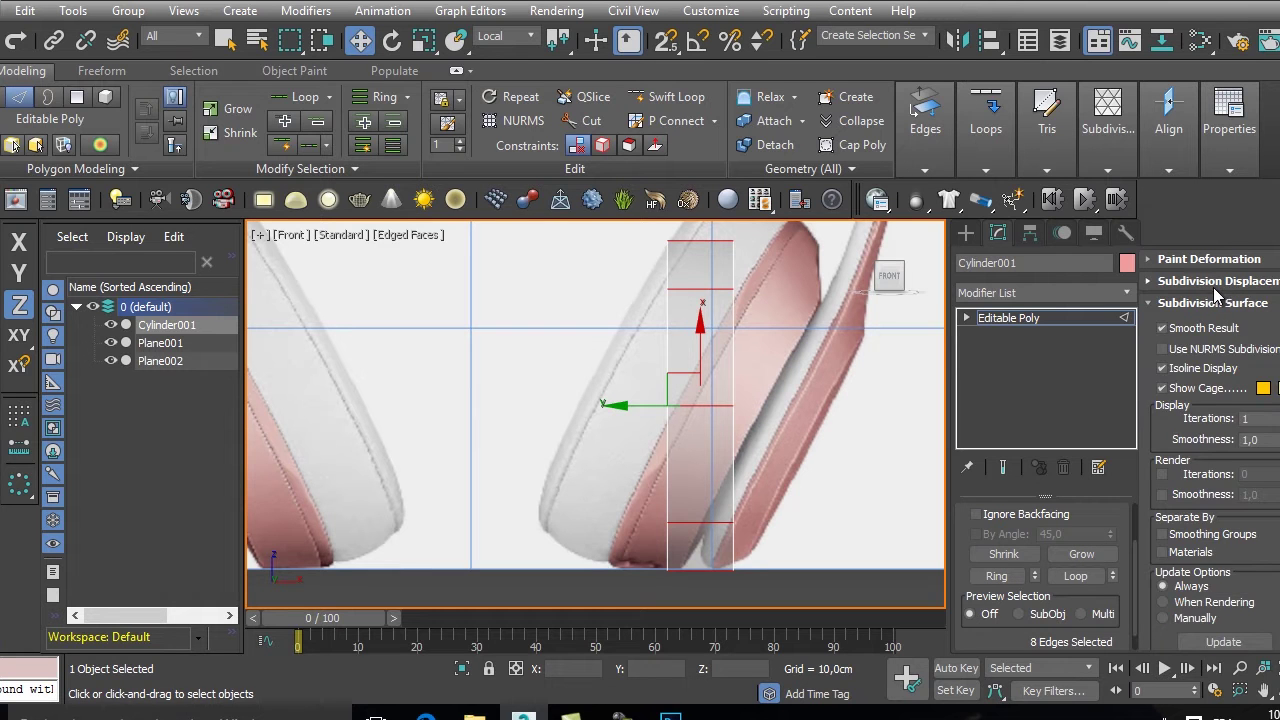
{"action": "left_click", "coordinate": [1205, 304]}
{"action": "left_click", "coordinate": [1198, 325]}
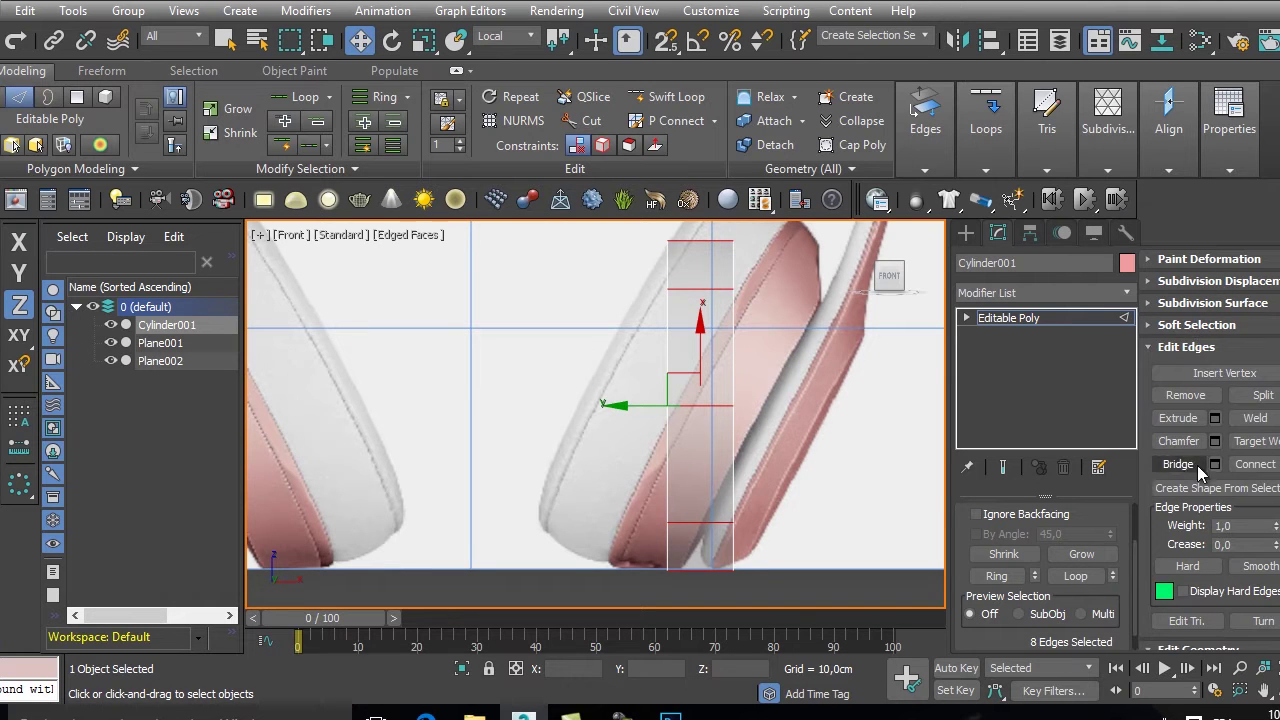
{"action": "left_click", "coordinate": [1258, 465]}
{"action": "left_click_drag", "start_coordinate": [754, 409], "coordinate": [735, 413]}
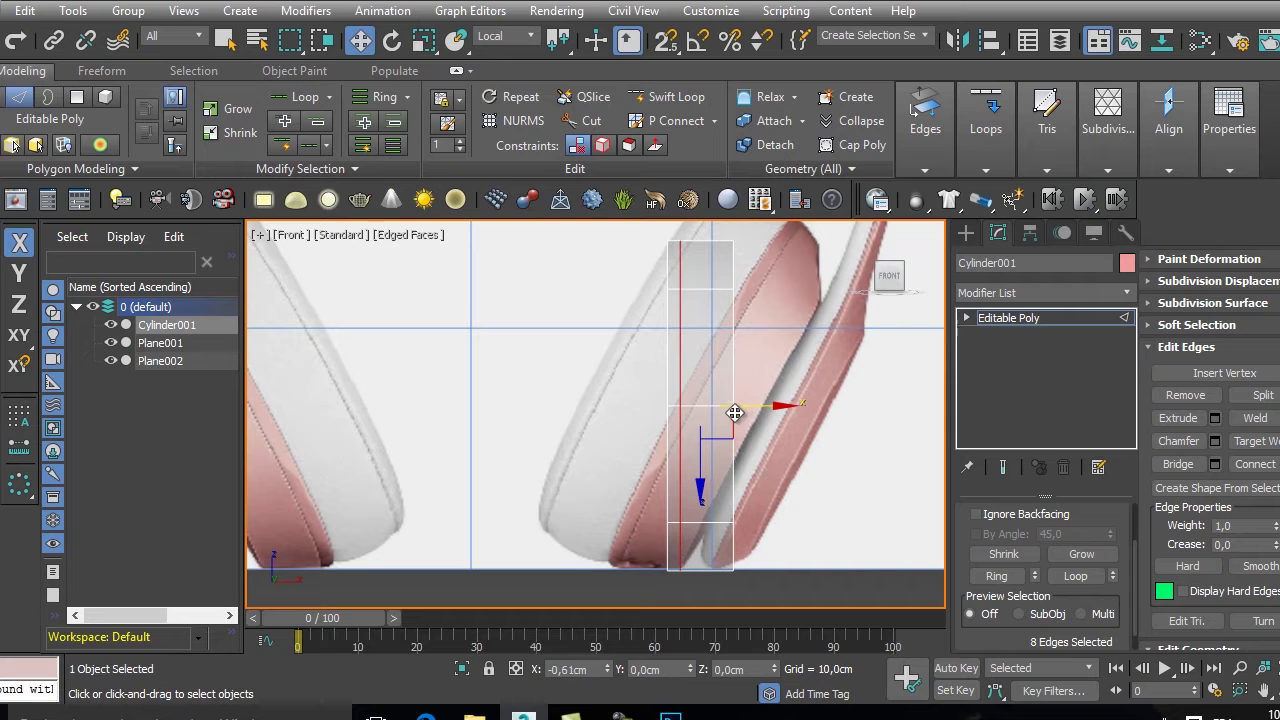
- Connect the ring of edges on the cylinder's wider section to add a second edge loop
{"action": "left_click", "coordinate": [718, 293]}
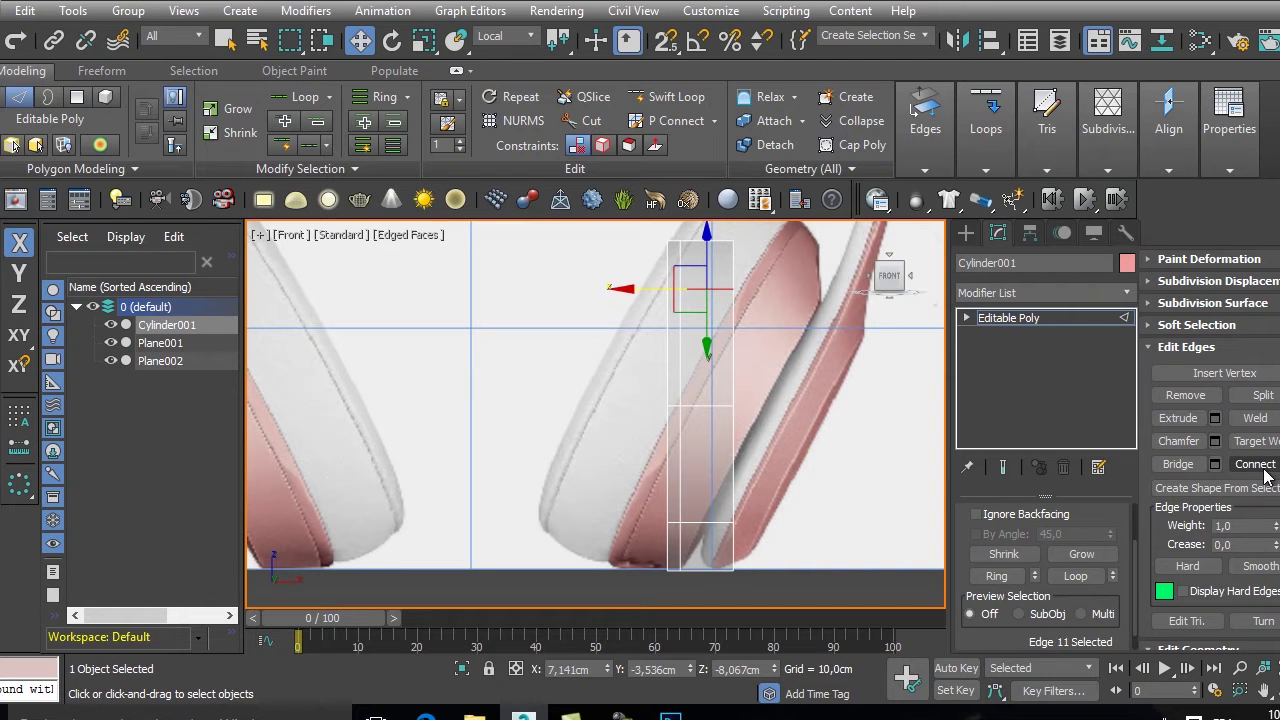
{"action": "left_click", "coordinate": [996, 576]}
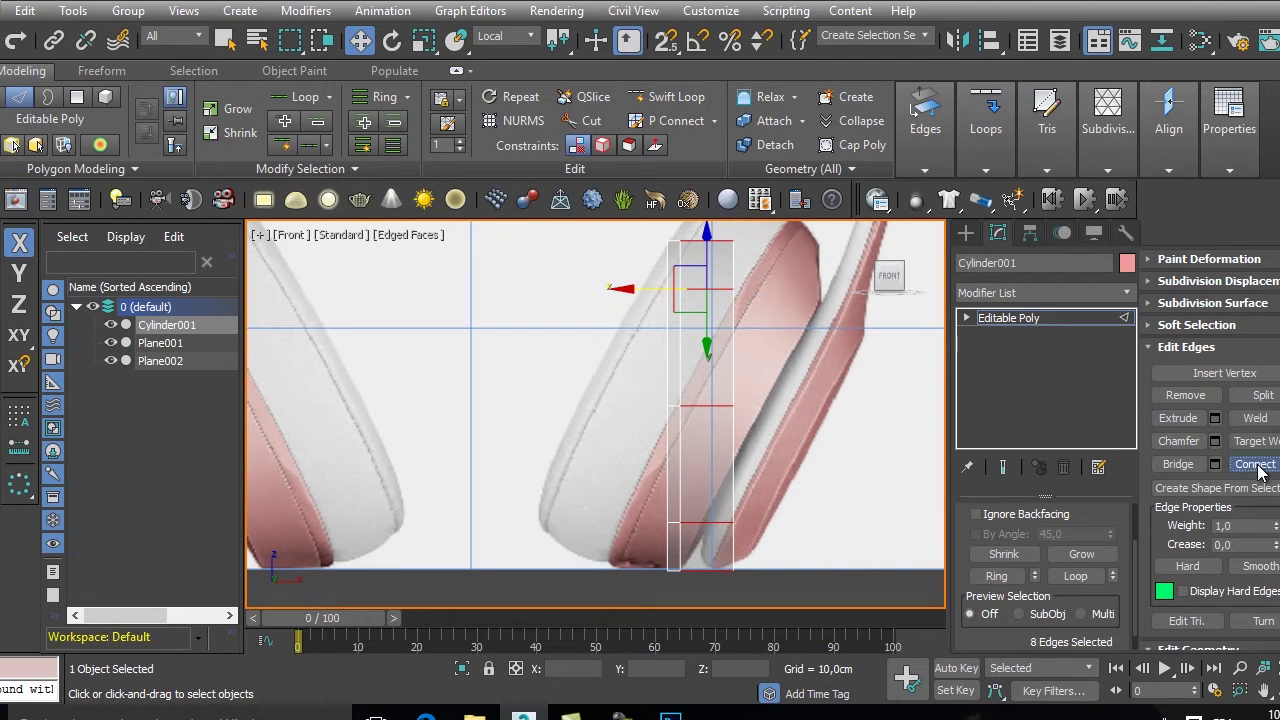
{"action": "left_click", "coordinate": [1255, 464]}
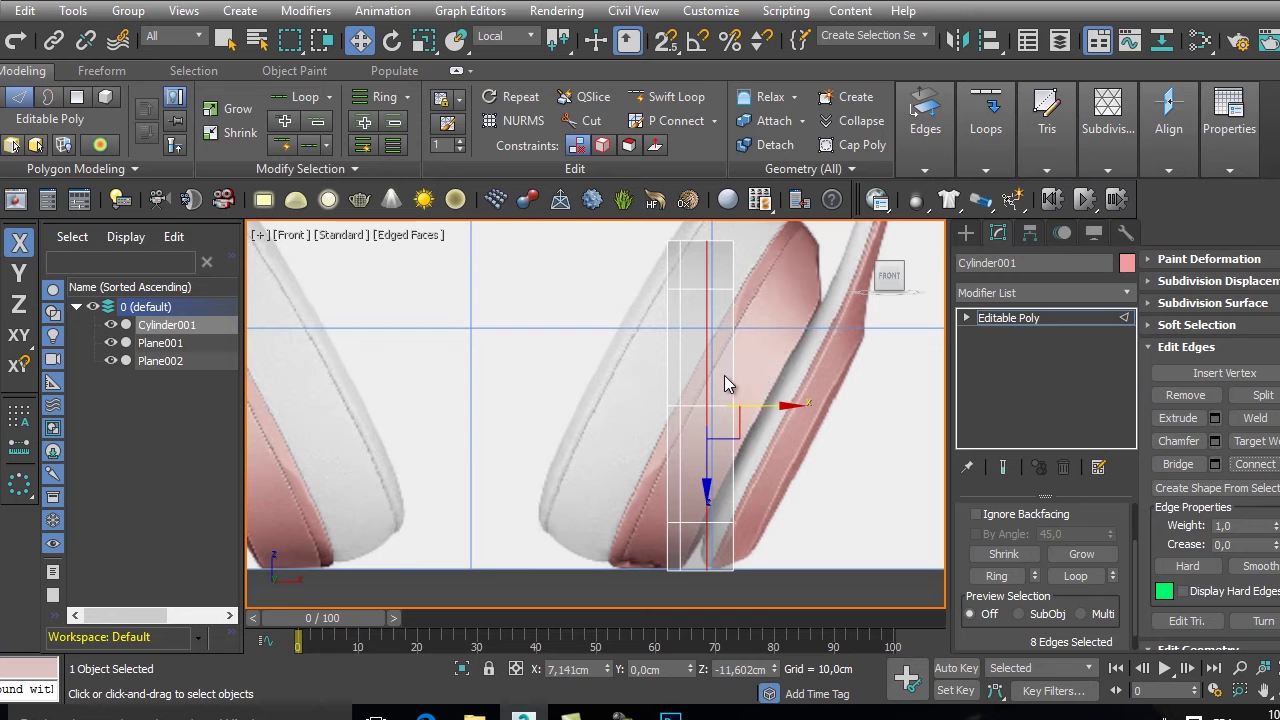
{"action": "middle_click_drag", "start_coordinate": [790, 398], "coordinate": [690, 423]}
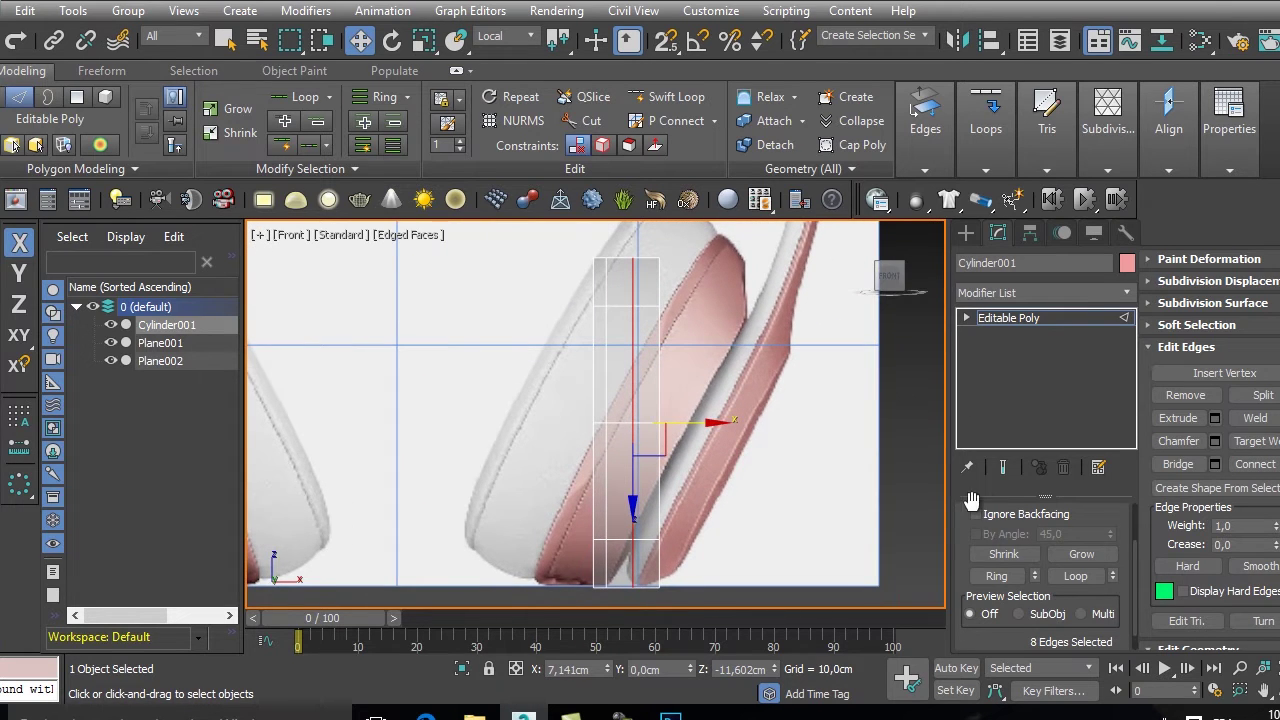
- Select the vertices of the cylinder's outer end and scale them down uniformly using the View coordinate system
{"action": "left_click_drag", "start_coordinate": [972, 500], "coordinate": [970, 640]}
{"action": "left_click", "coordinate": [986, 542]}
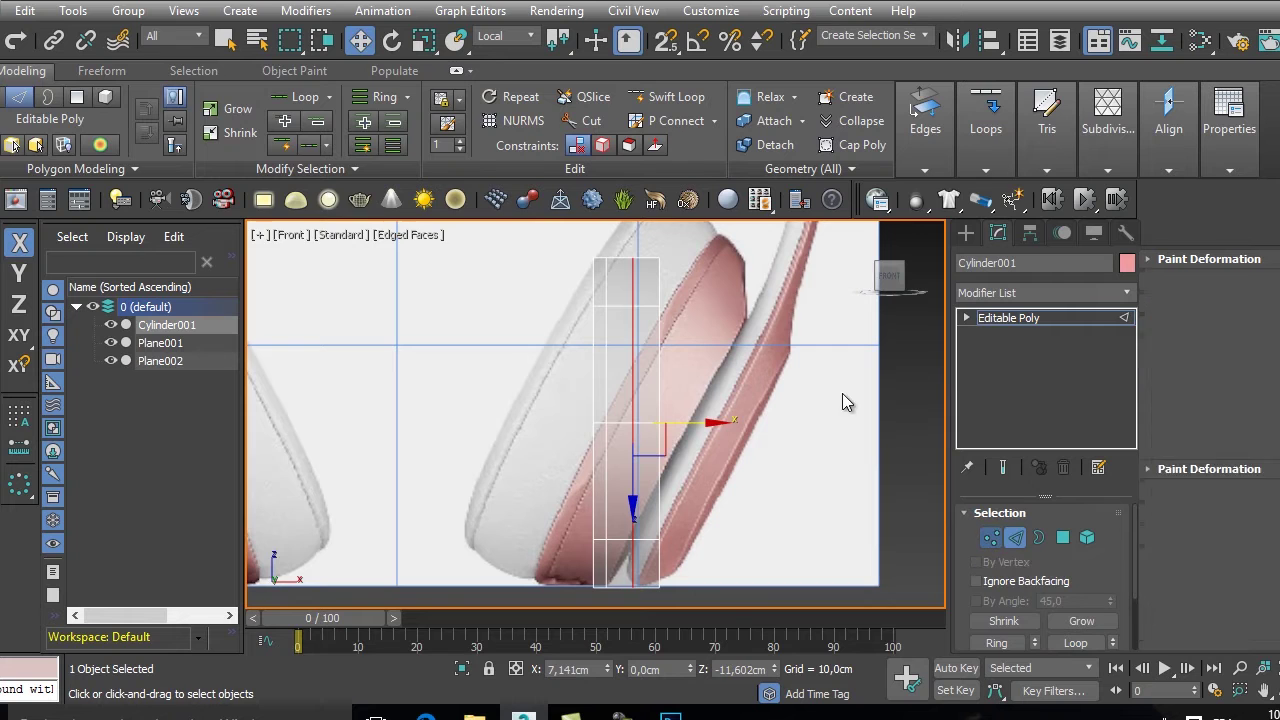
{"action": "left_click_drag", "start_coordinate": [740, 249], "coordinate": [649, 606]}
{"action": "scroll", "coordinate": [731, 471], "scroll_direction": "down", "scroll_amount": 3}
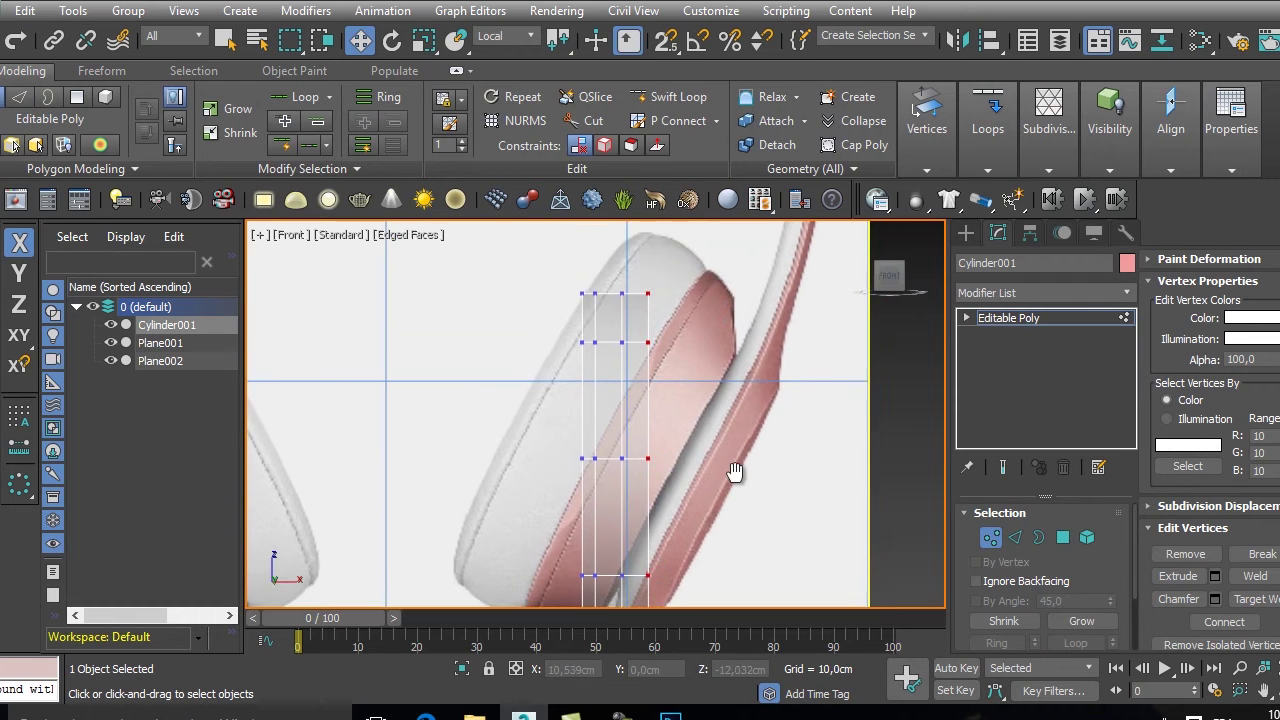
{"action": "left_click", "coordinate": [527, 44]}
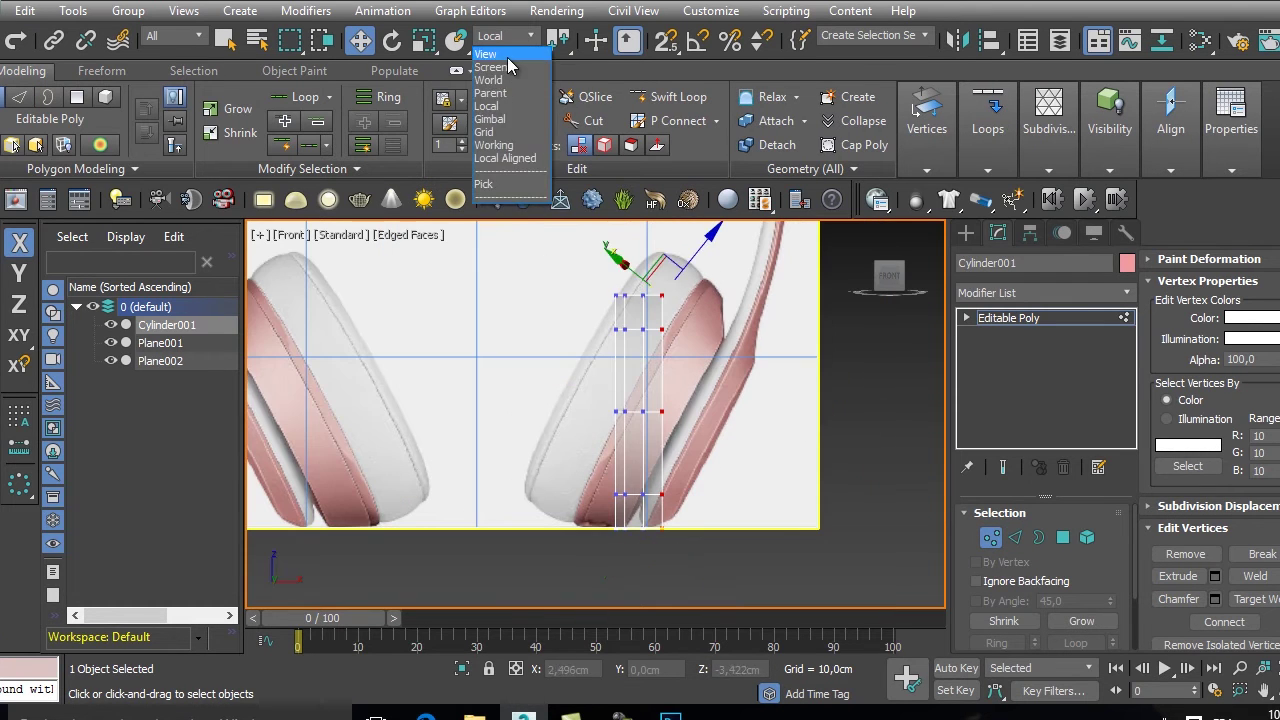
{"action": "left_click", "coordinate": [507, 57]}
{"action": "key", "text": "r"}
{"action": "left_click_drag", "start_coordinate": [672, 395], "coordinate": [688, 430]}
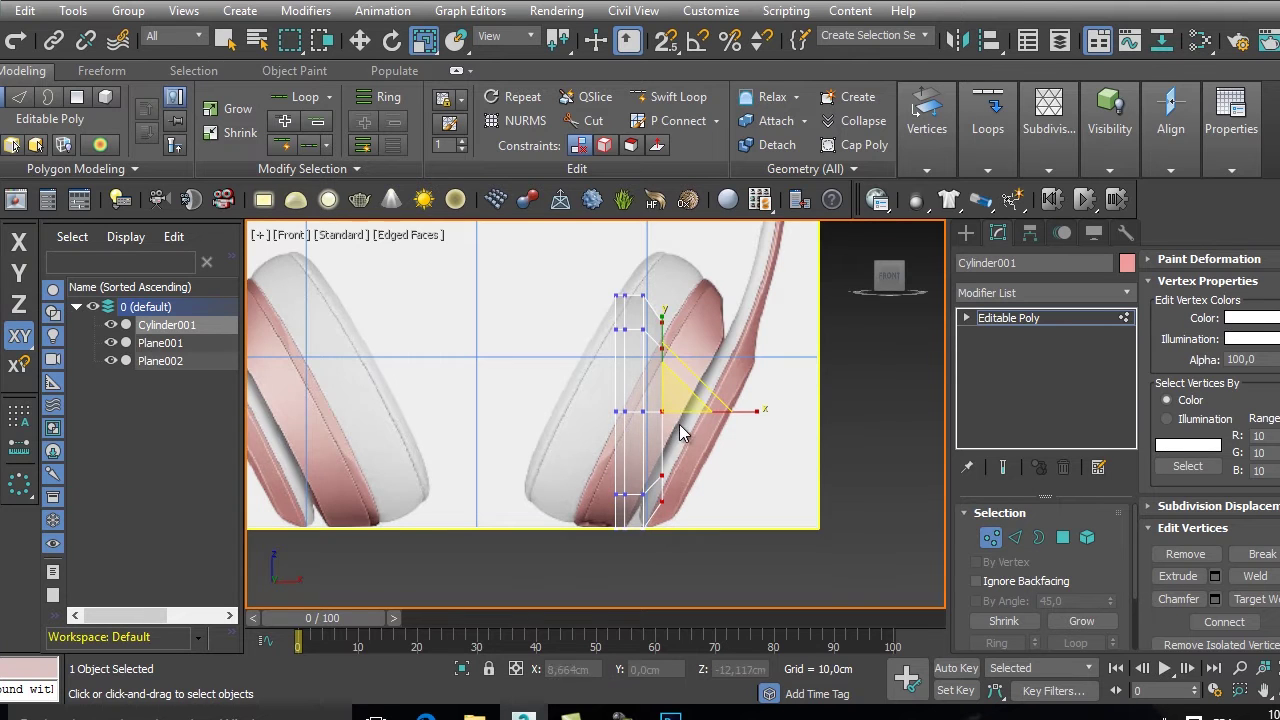
- Move the outer end vertices outward along X to about 8.19 cm
{"action": "scroll", "coordinate": [688, 430], "scroll_direction": "up", "scroll_amount": 2}
{"action": "key", "text": "w"}
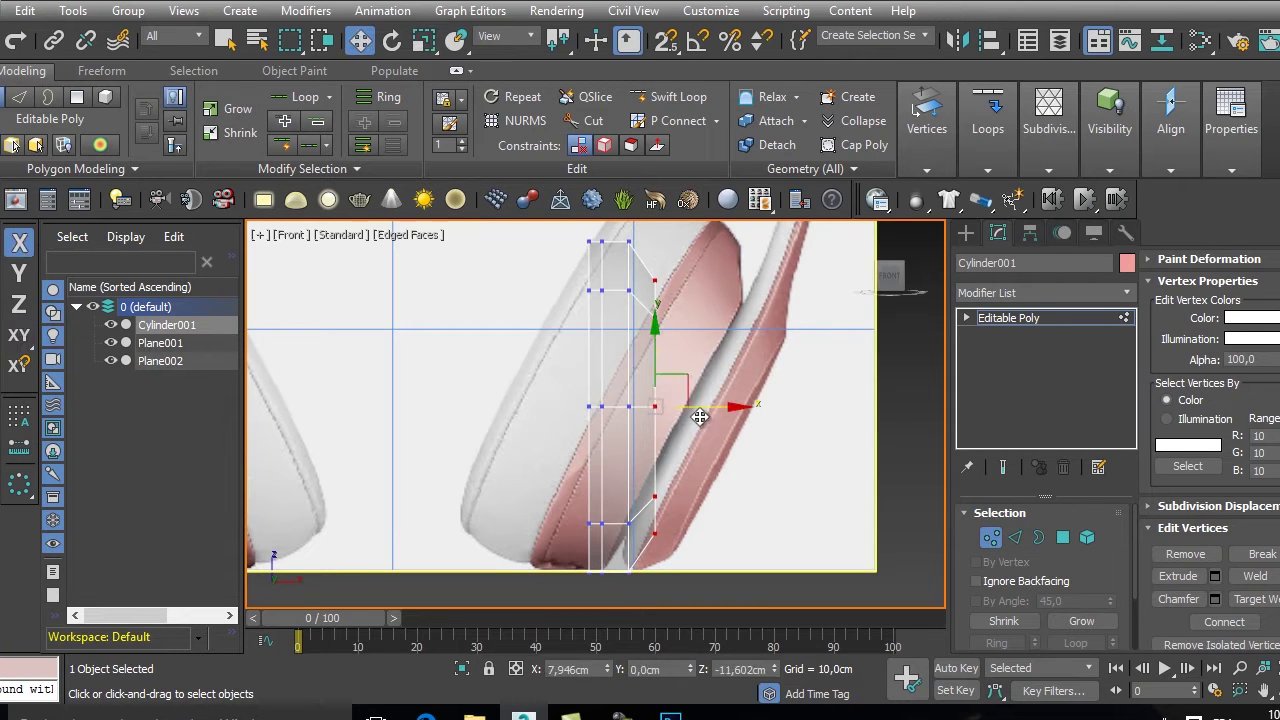
{"action": "left_click_drag", "start_coordinate": [703, 406], "coordinate": [713, 412]}
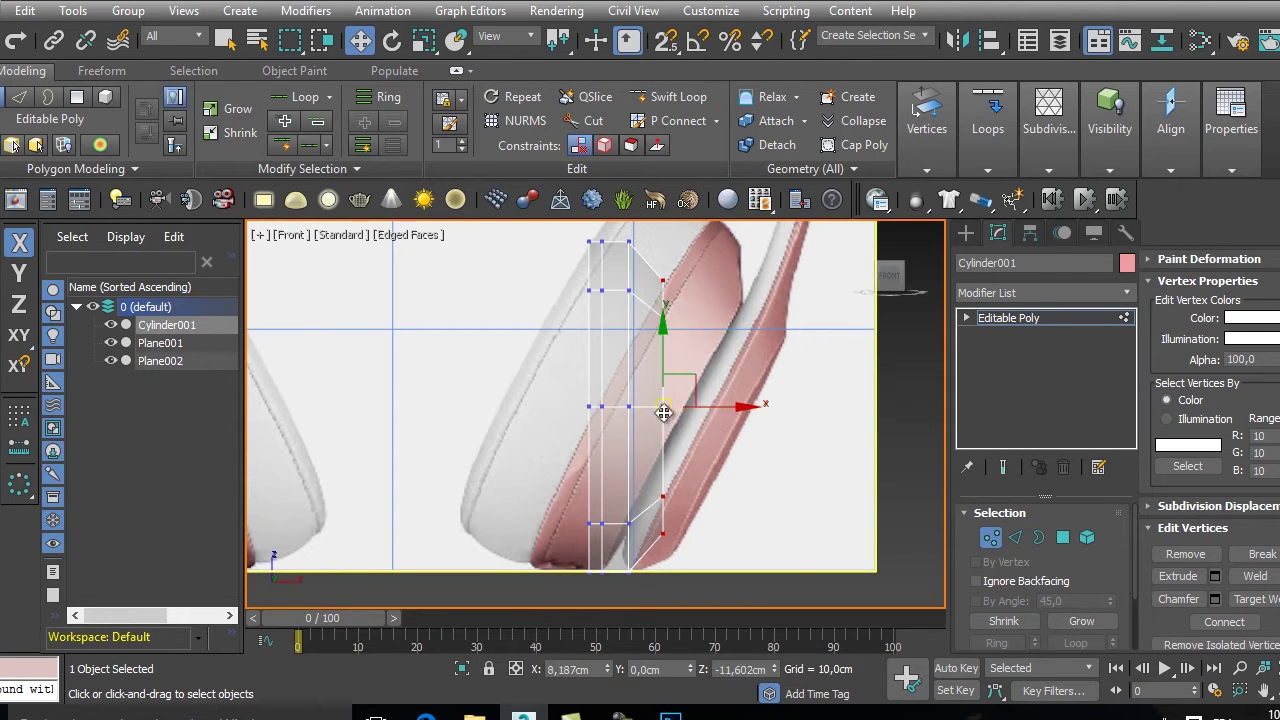
{"action": "scroll", "coordinate": [663, 409], "scroll_direction": "up", "scroll_amount": 1}
{"action": "scroll", "coordinate": [709, 420], "scroll_direction": "down", "scroll_amount": 1}
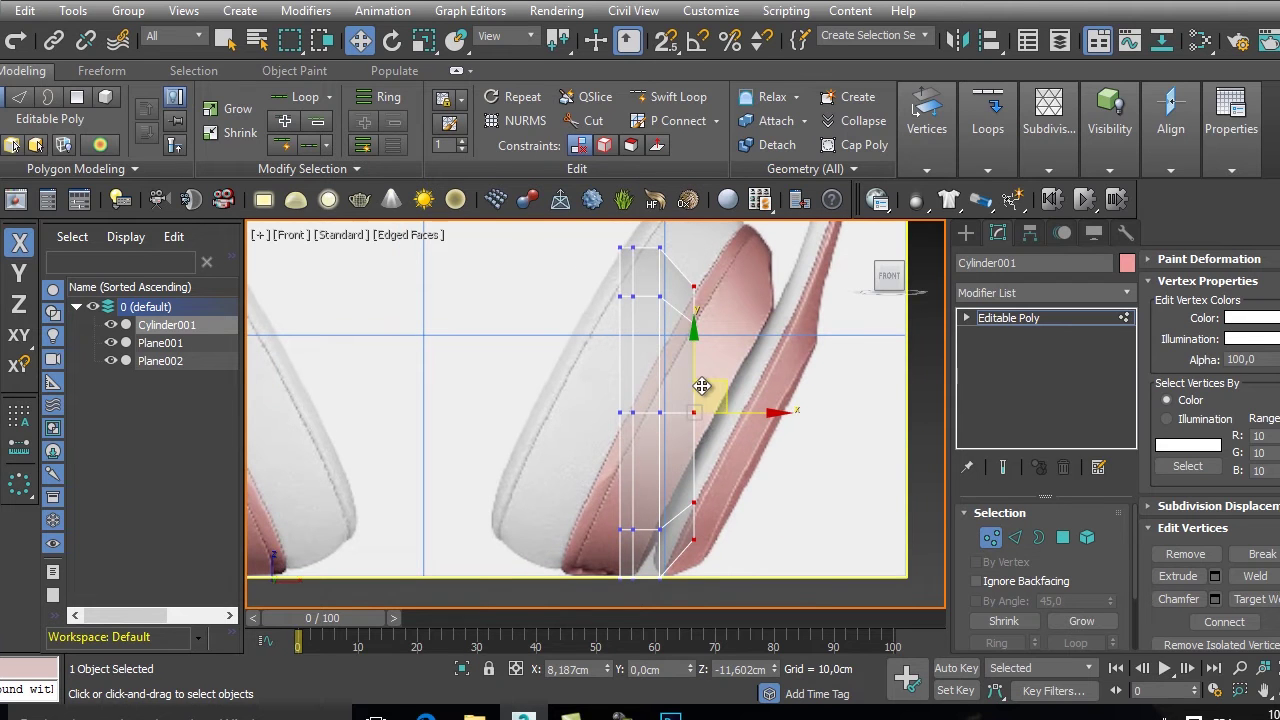
{"action": "middle_click_drag", "start_coordinate": [636, 367], "coordinate": [608, 380]}
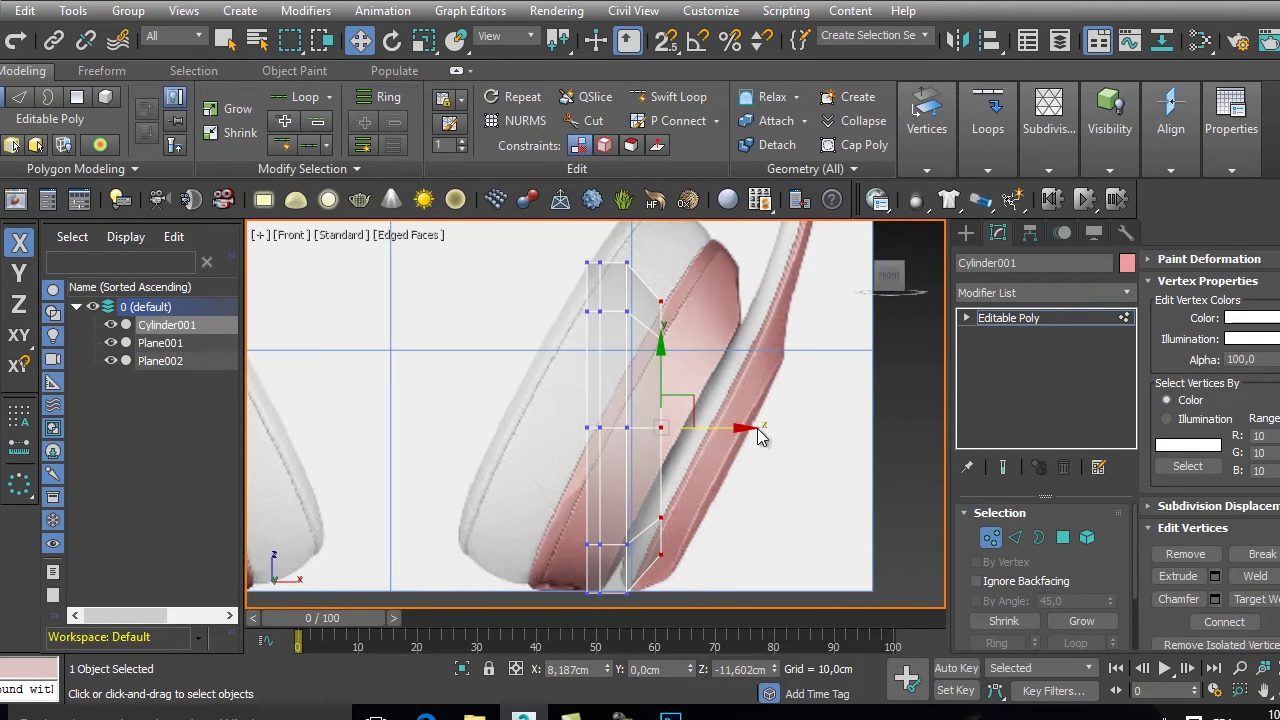
{"action": "middle_click_drag", "start_coordinate": [719, 402], "coordinate": [744, 372]}
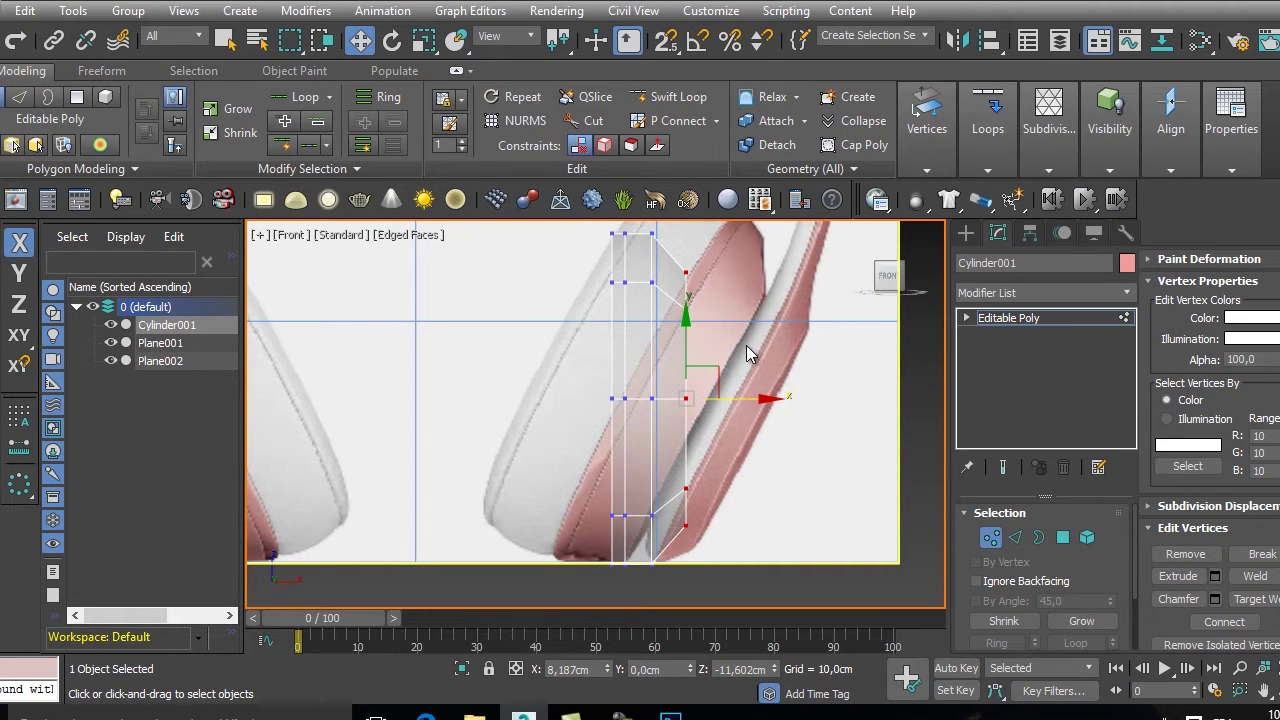
{"action": "scroll", "coordinate": [709, 380], "scroll_direction": "up", "scroll_amount": 2}
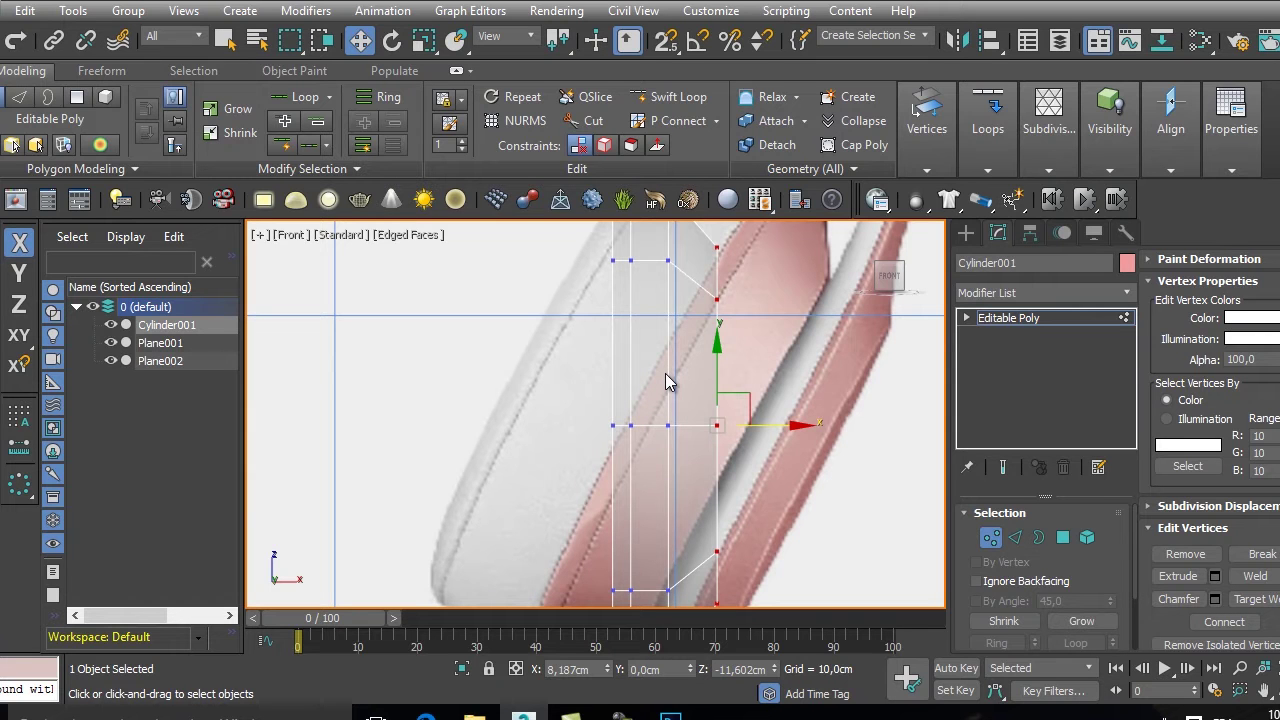
{"action": "middle_click_drag", "start_coordinate": [688, 346], "coordinate": [691, 379]}
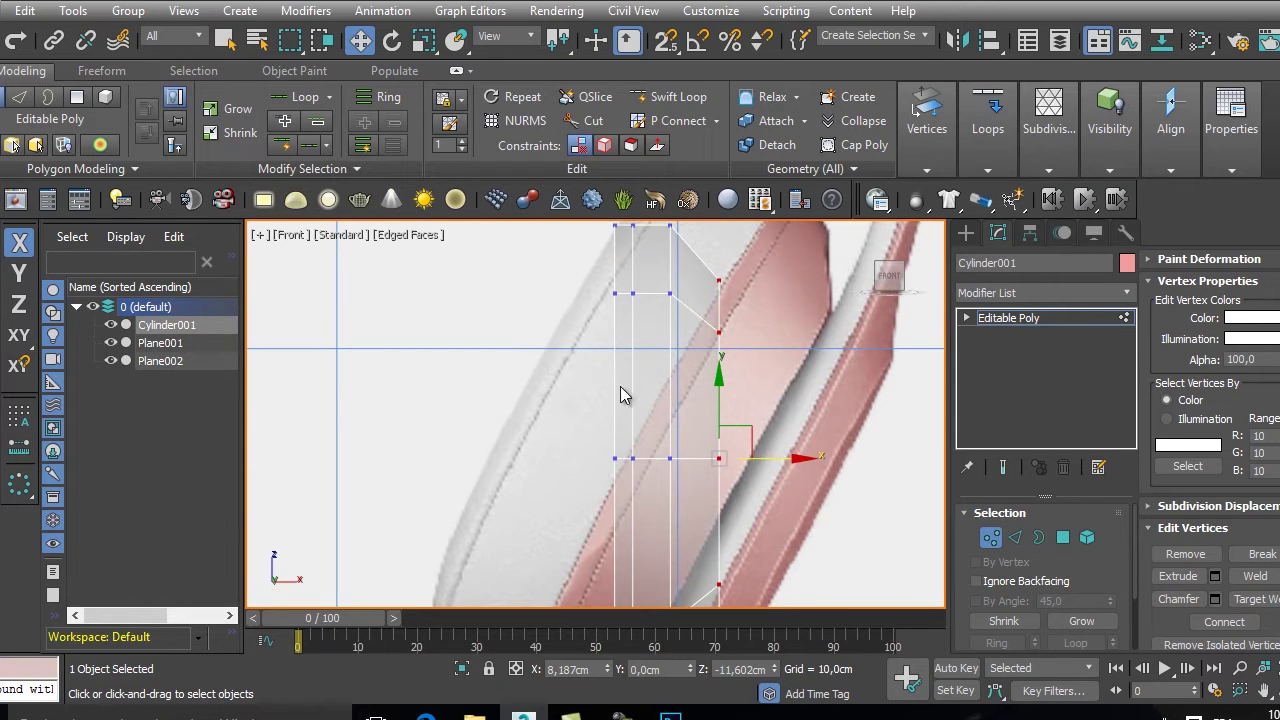
- Leave vertex editing and rotate the whole cylinder in the front view to match the tilt of the right ear cup's pink band
{"action": "scroll", "coordinate": [566, 365], "scroll_direction": "down", "scroll_amount": 2}
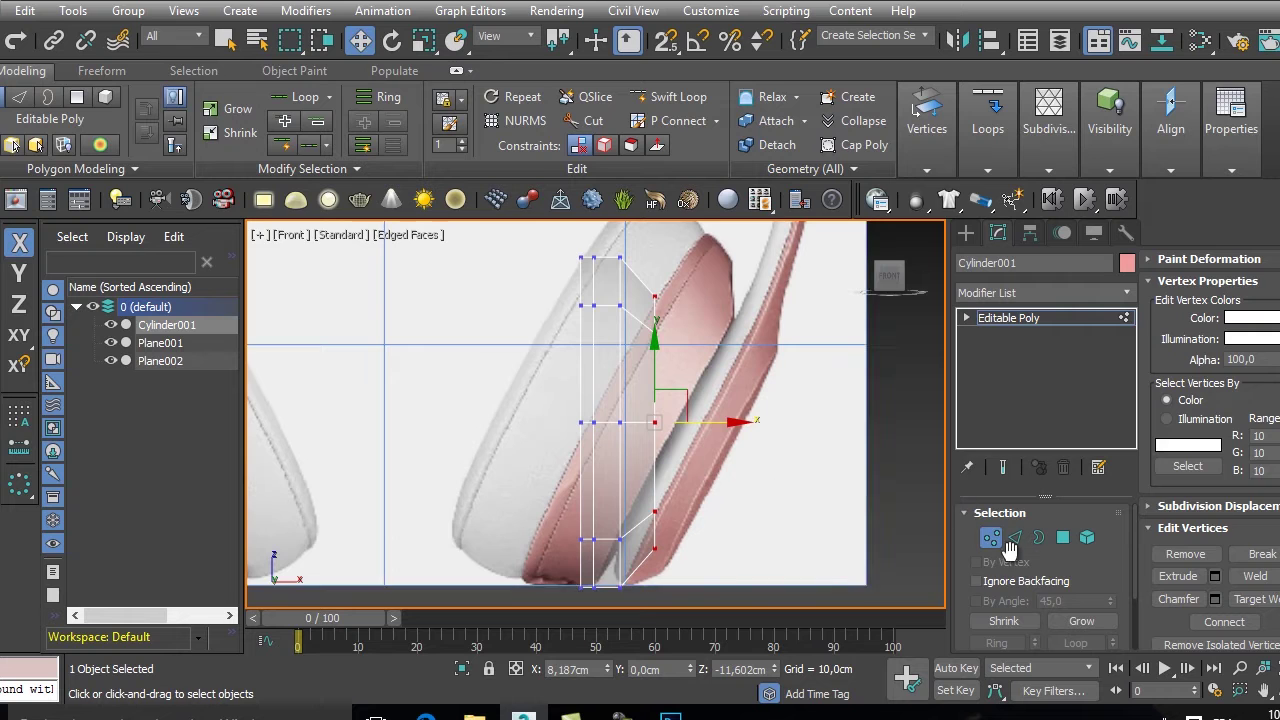
{"action": "left_click", "coordinate": [995, 540]}
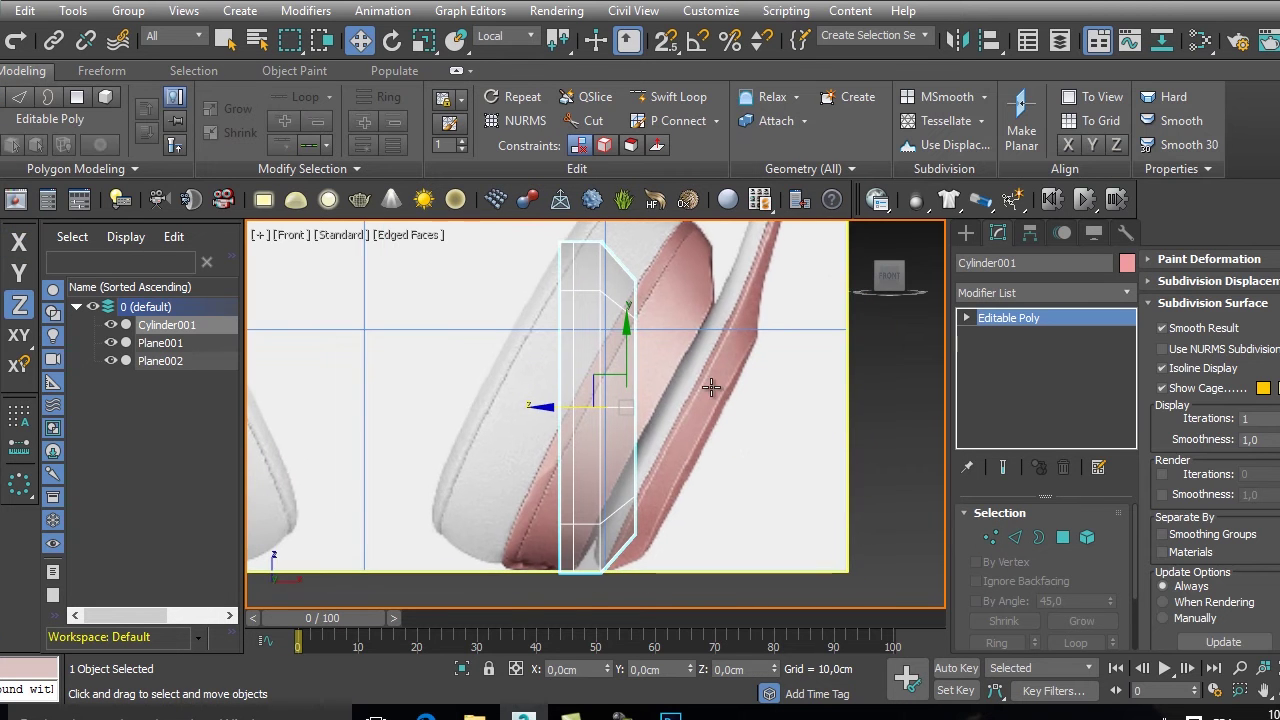
{"action": "middle_click_drag", "start_coordinate": [620, 391], "coordinate": [508, 364]}
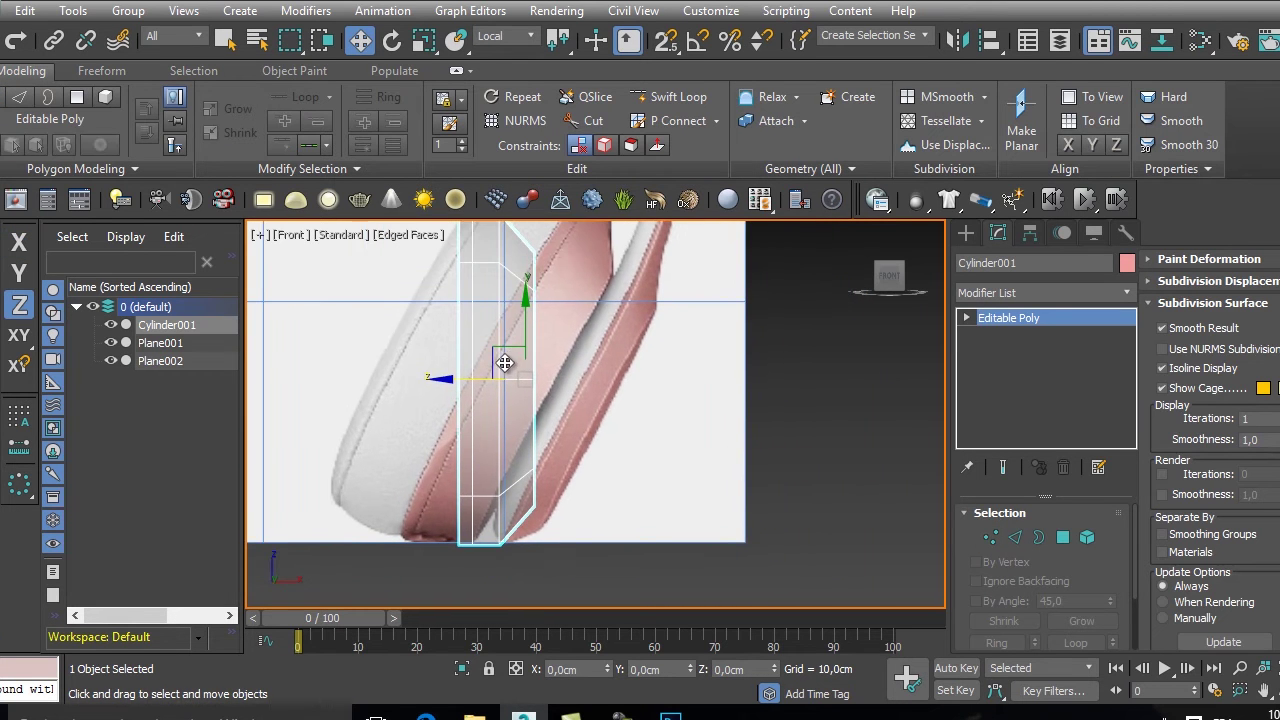
{"action": "key", "text": "e"}
{"action": "left_click_drag", "start_coordinate": [586, 300], "coordinate": [494, 363]}
{"action": "key", "text": "w"}
{"action": "scroll", "coordinate": [775, 340], "scroll_direction": "up", "scroll_amount": 1}
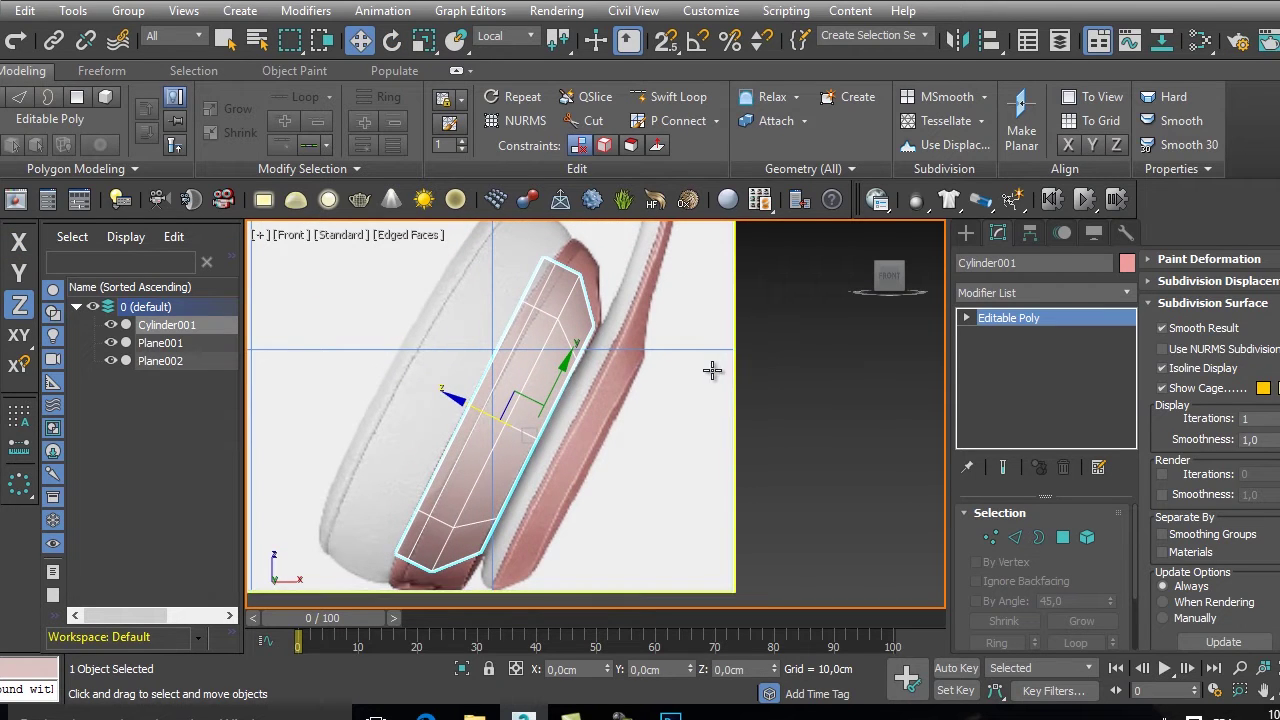
{"action": "scroll", "coordinate": [563, 428], "scroll_direction": "up", "scroll_amount": 2}
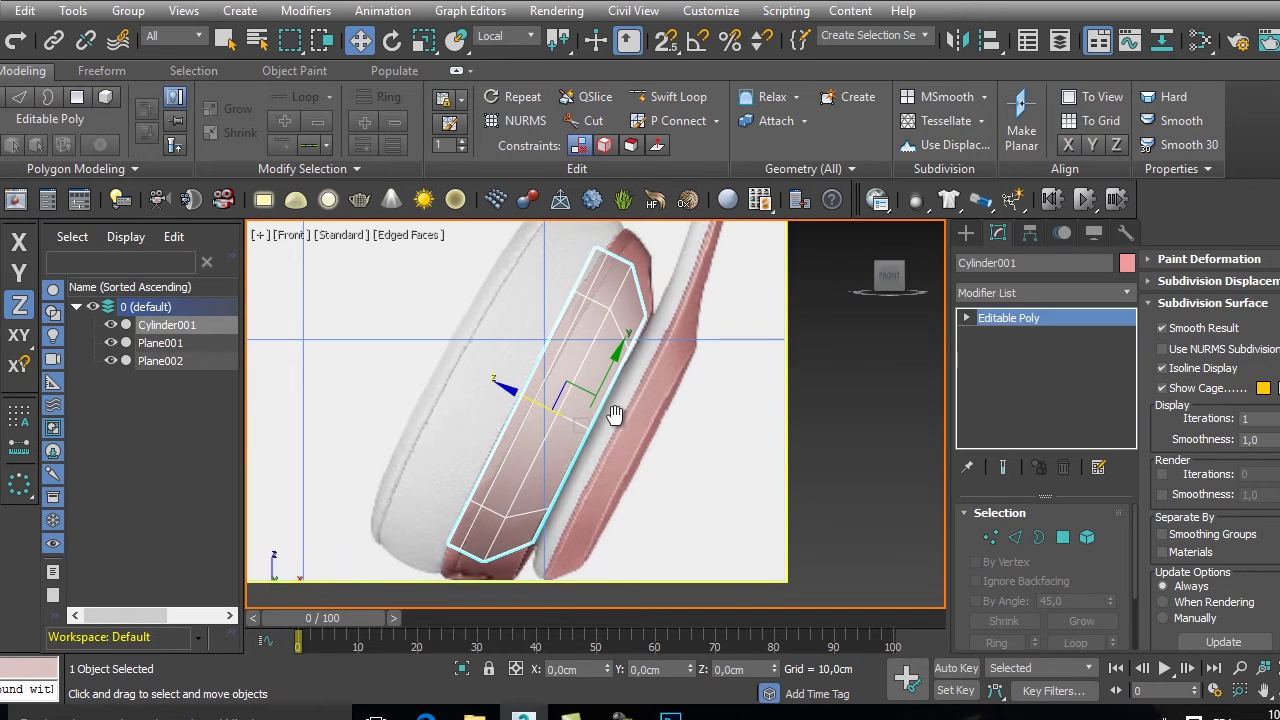
{"action": "middle_click_drag", "start_coordinate": [571, 443], "coordinate": [630, 400]}
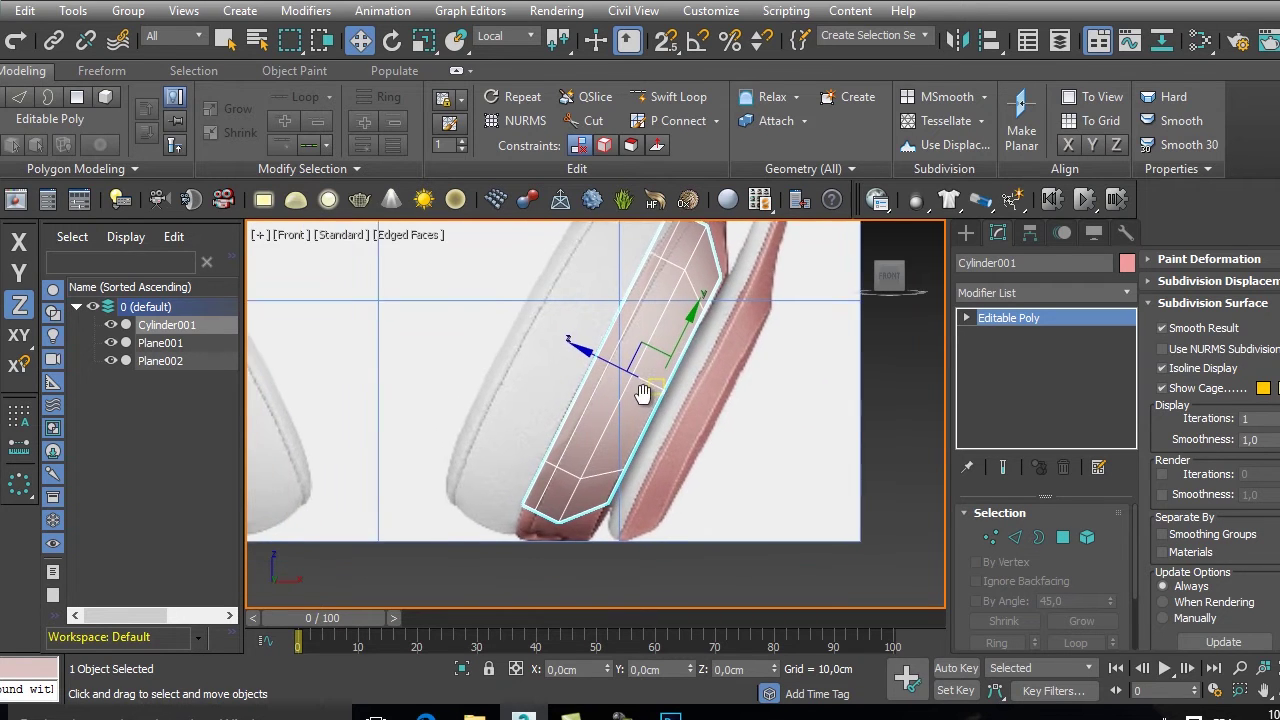
{"action": "scroll", "coordinate": [605, 420], "scroll_direction": "down", "scroll_amount": 2}
{"action": "scroll", "coordinate": [605, 420], "scroll_direction": "up", "scroll_amount": 2}
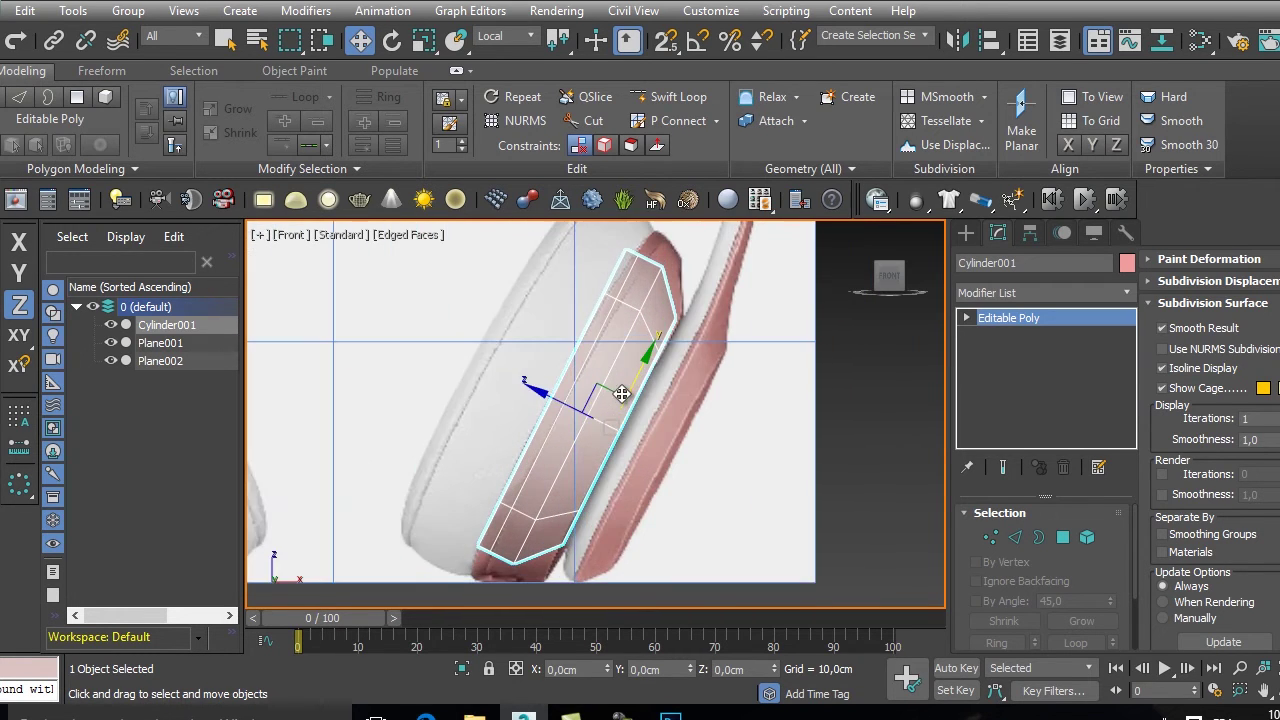
{"action": "left_click", "coordinate": [990, 537]}
{"action": "middle_click_drag", "start_coordinate": [675, 325], "coordinate": [735, 337]}
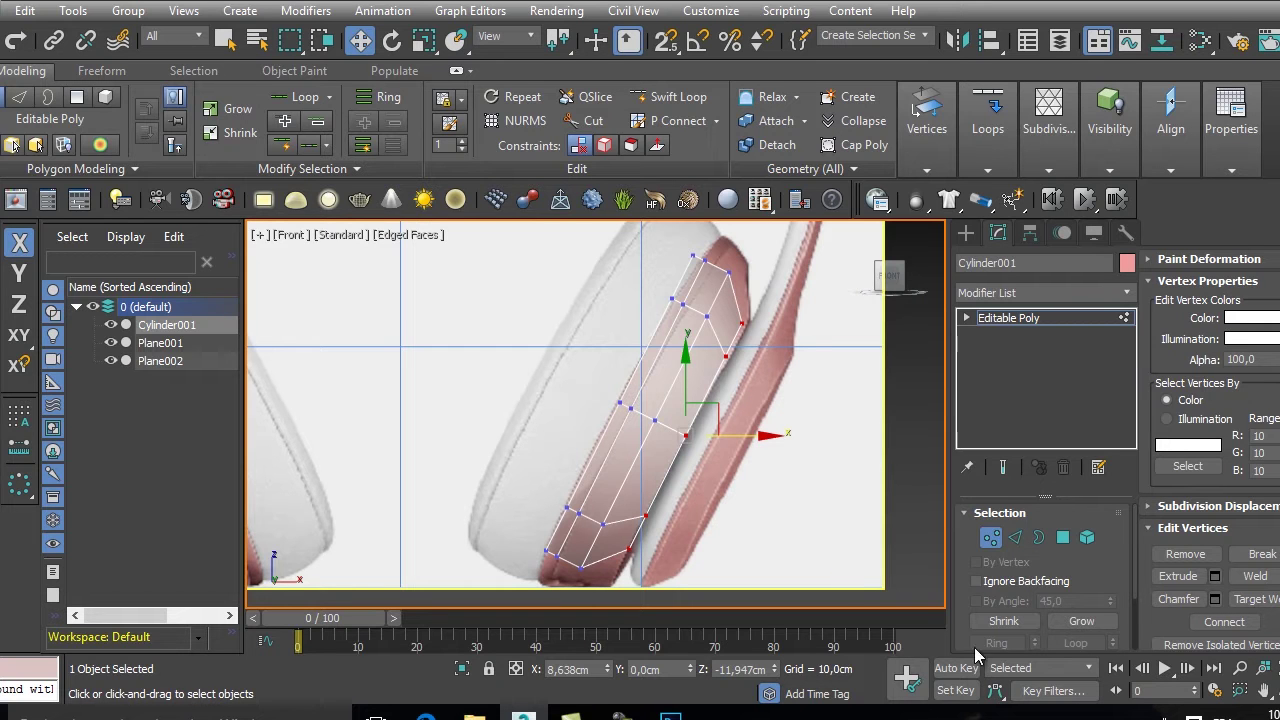
{"action": "left_click", "coordinate": [990, 537]}
- Select both reference planes, scale them uniformly to 86%, and lower them slightly along their local Y axis
{"action": "scroll", "coordinate": [640, 437], "scroll_direction": "down", "scroll_amount": 6}
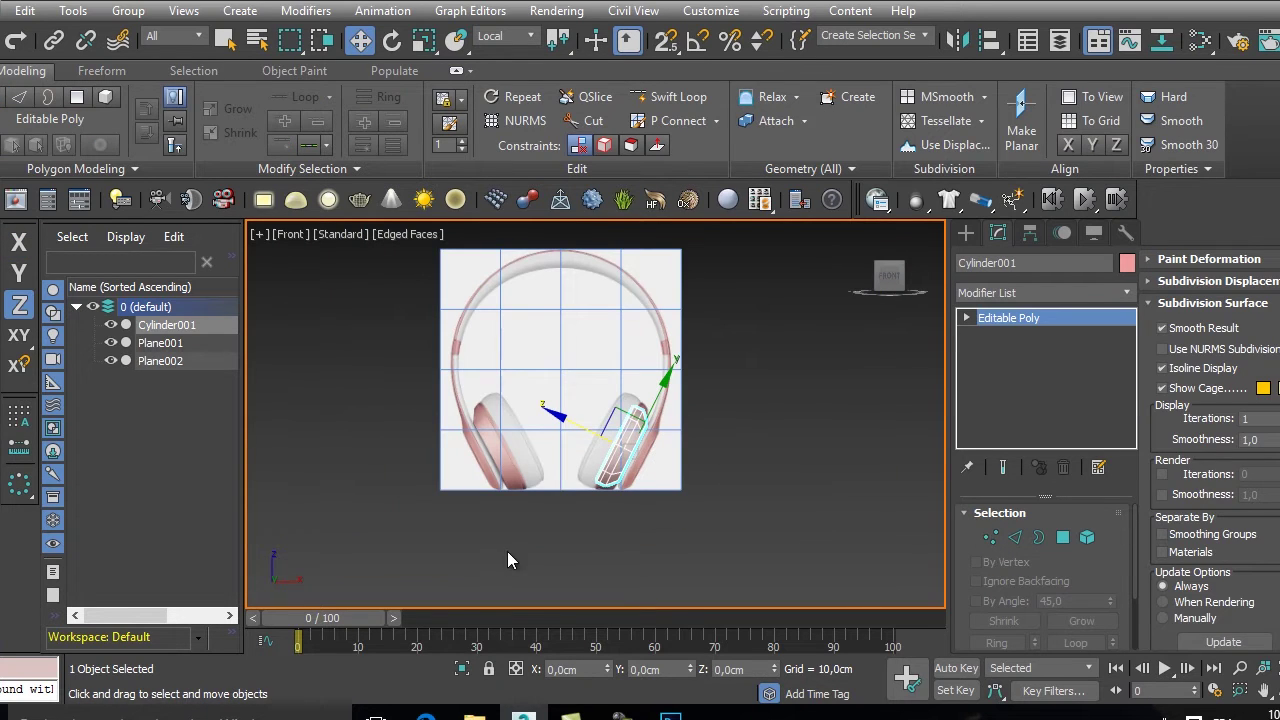
{"action": "left_click_drag", "start_coordinate": [523, 380], "coordinate": [591, 466]}
{"action": "scroll", "coordinate": [591, 466], "scroll_direction": "up", "scroll_amount": 5}
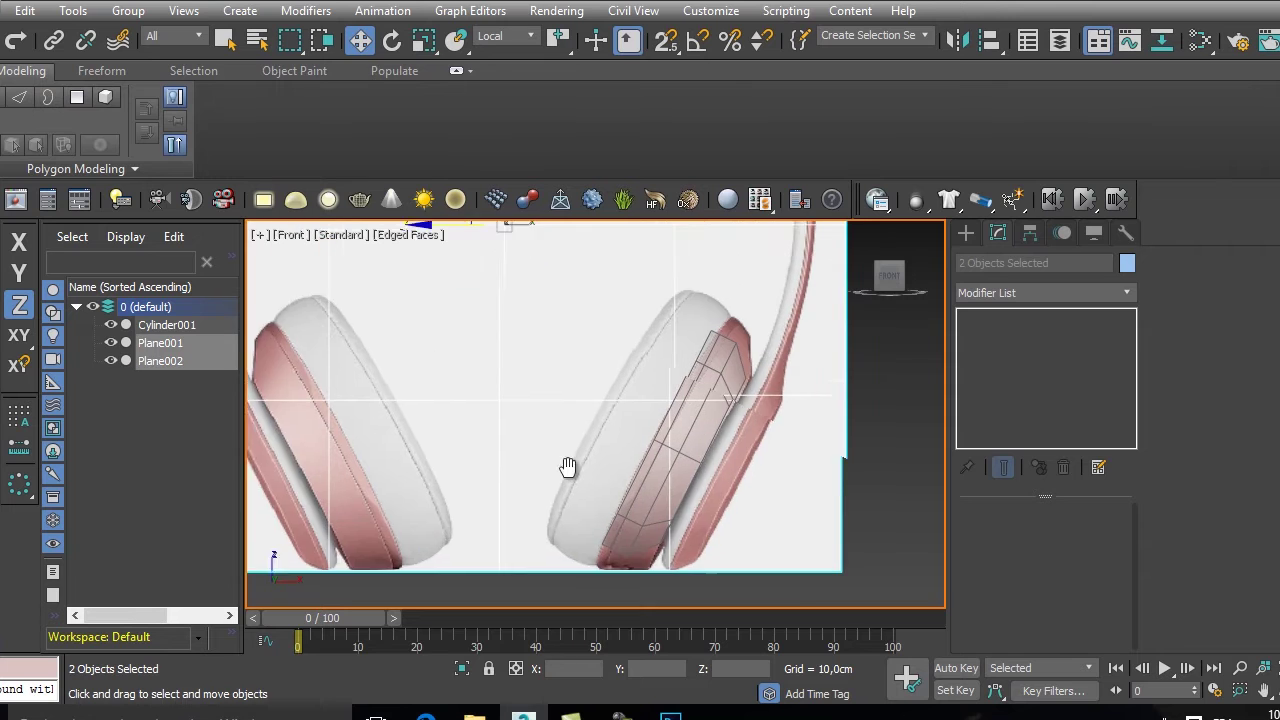
{"action": "key", "text": "r"}
{"action": "left_click_drag", "start_coordinate": [446, 251], "coordinate": [445, 273]}
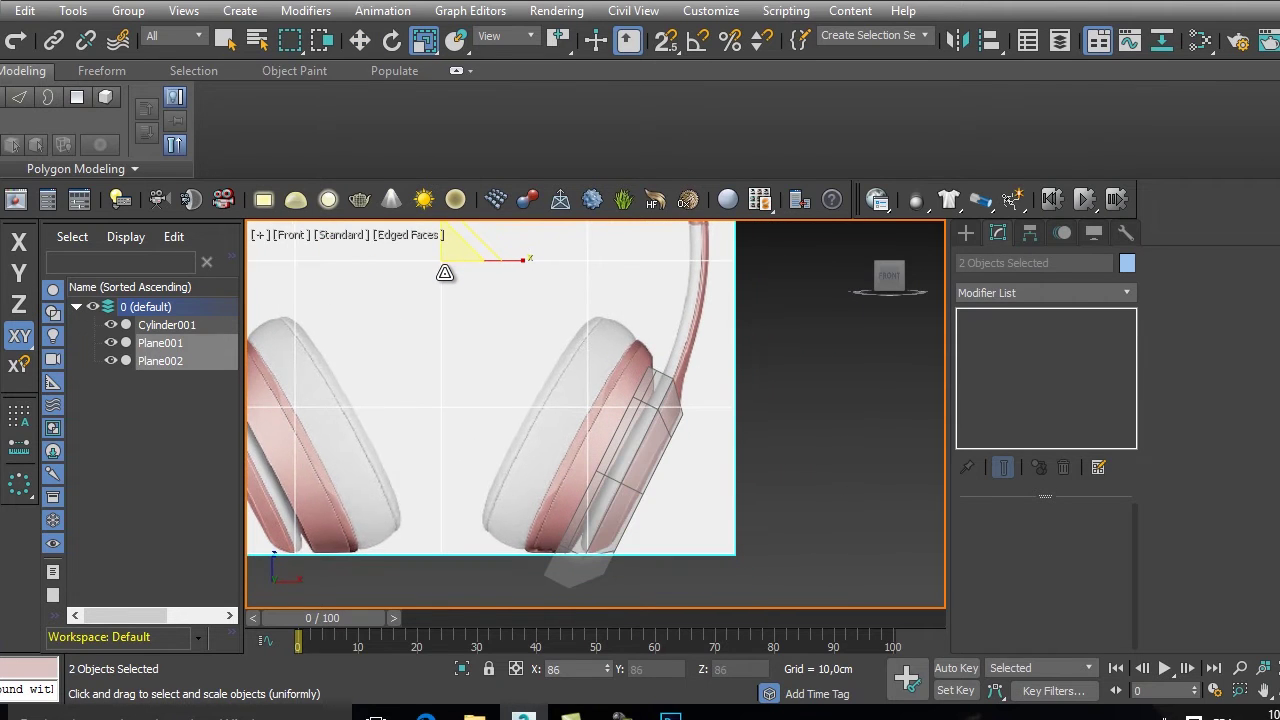
{"action": "key", "text": "w"}
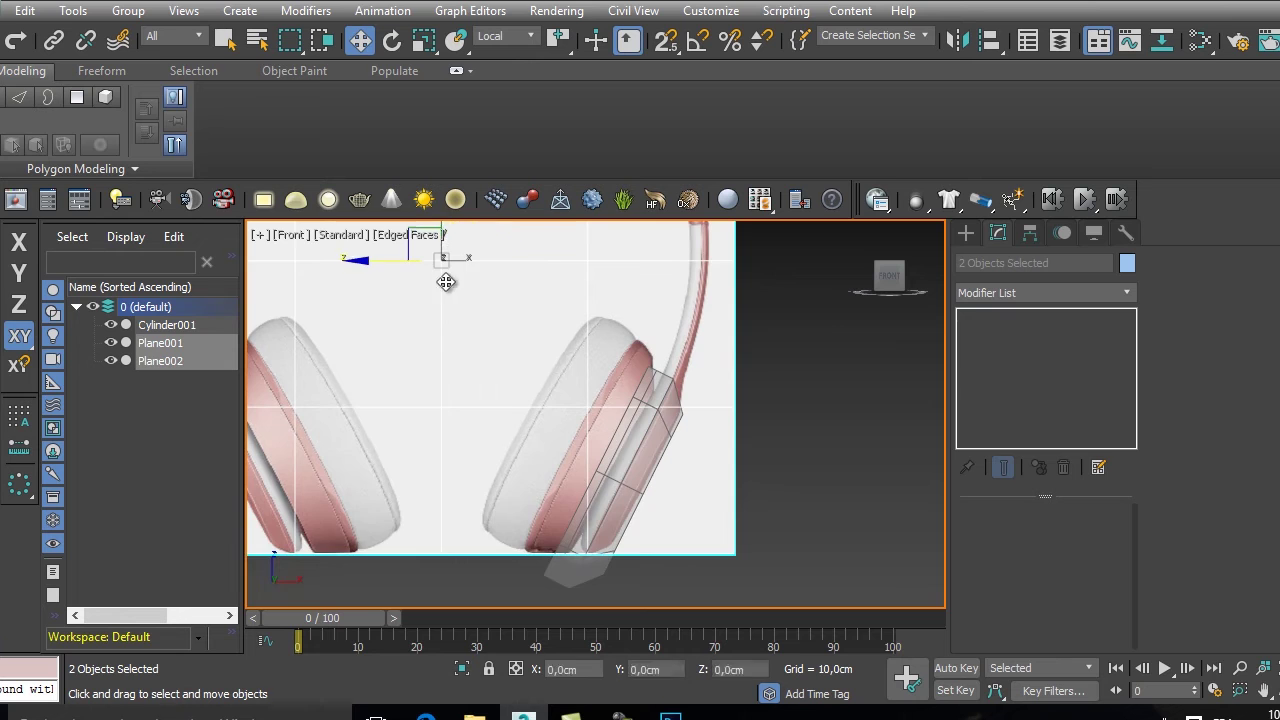
{"action": "middle_click_drag", "start_coordinate": [443, 277], "coordinate": [457, 286]}
{"action": "left_click_drag", "start_coordinate": [457, 286], "coordinate": [454, 298]}
{"action": "middle_click_drag", "start_coordinate": [454, 298], "coordinate": [587, 438]}
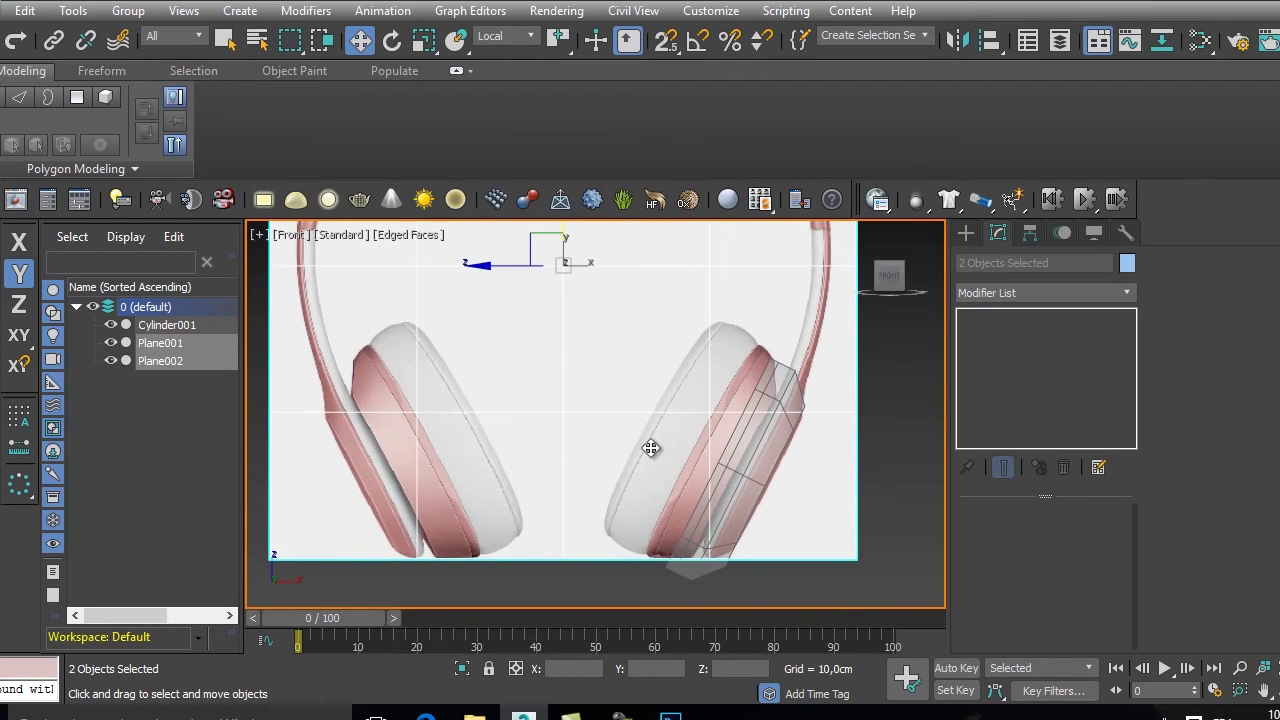
- Move the cylinder along its local Z axis onto the right ear cup's pink band in the reference
{"action": "scroll", "coordinate": [651, 449], "scroll_direction": "up", "scroll_amount": 3}
{"action": "left_click", "coordinate": [800, 420]}
{"action": "left_click_drag", "start_coordinate": [756, 451], "coordinate": [705, 414]}
{"action": "middle_click_drag", "start_coordinate": [705, 414], "coordinate": [716, 437]}
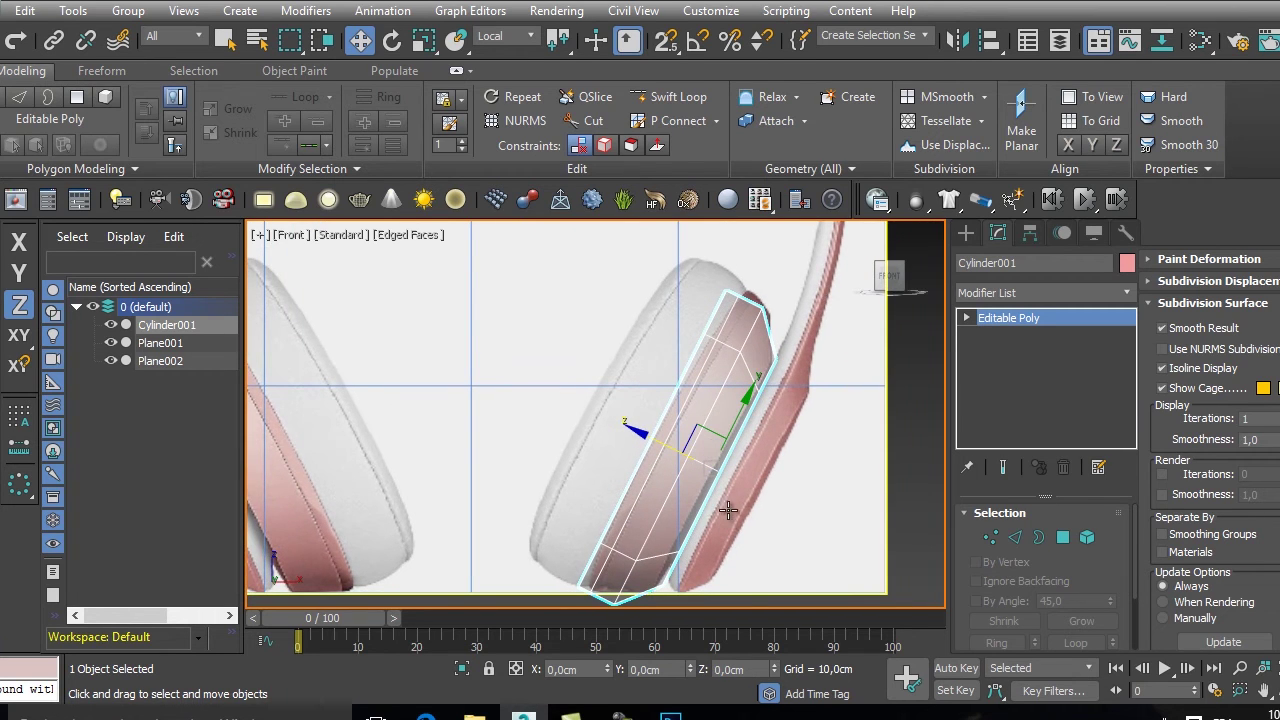
{"action": "middle_click_drag", "start_coordinate": [728, 512], "coordinate": [677, 480]}
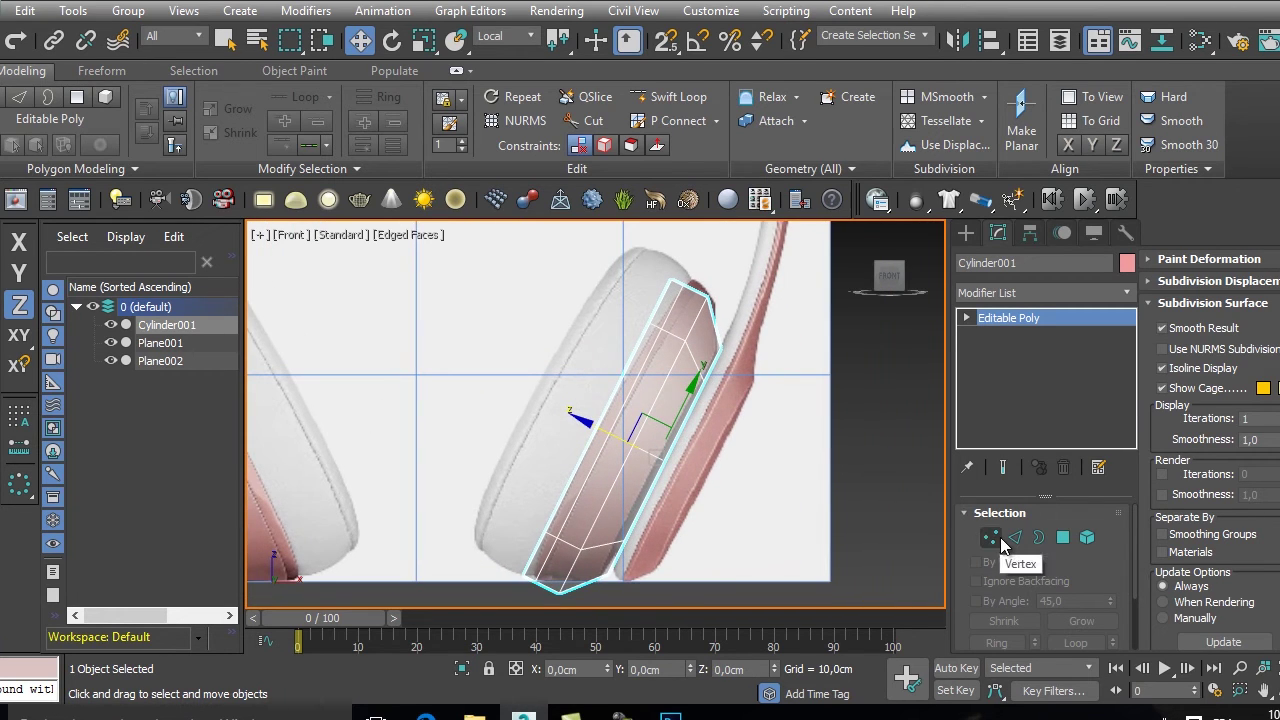
- Select the vertices of the two cushion-side loops of the cylinder and scale them up slightly and uniformly
{"action": "left_click", "coordinate": [1001, 538]}
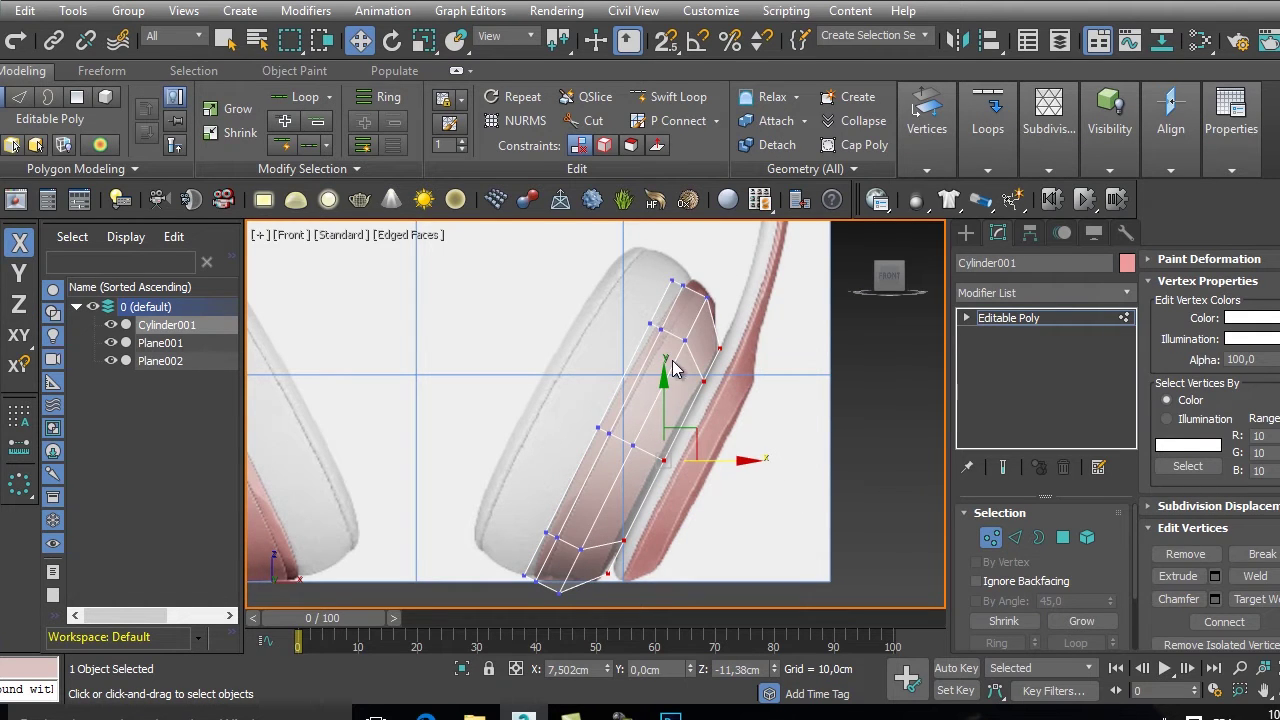
{"action": "scroll", "coordinate": [690, 355], "scroll_direction": "up", "scroll_amount": 3}
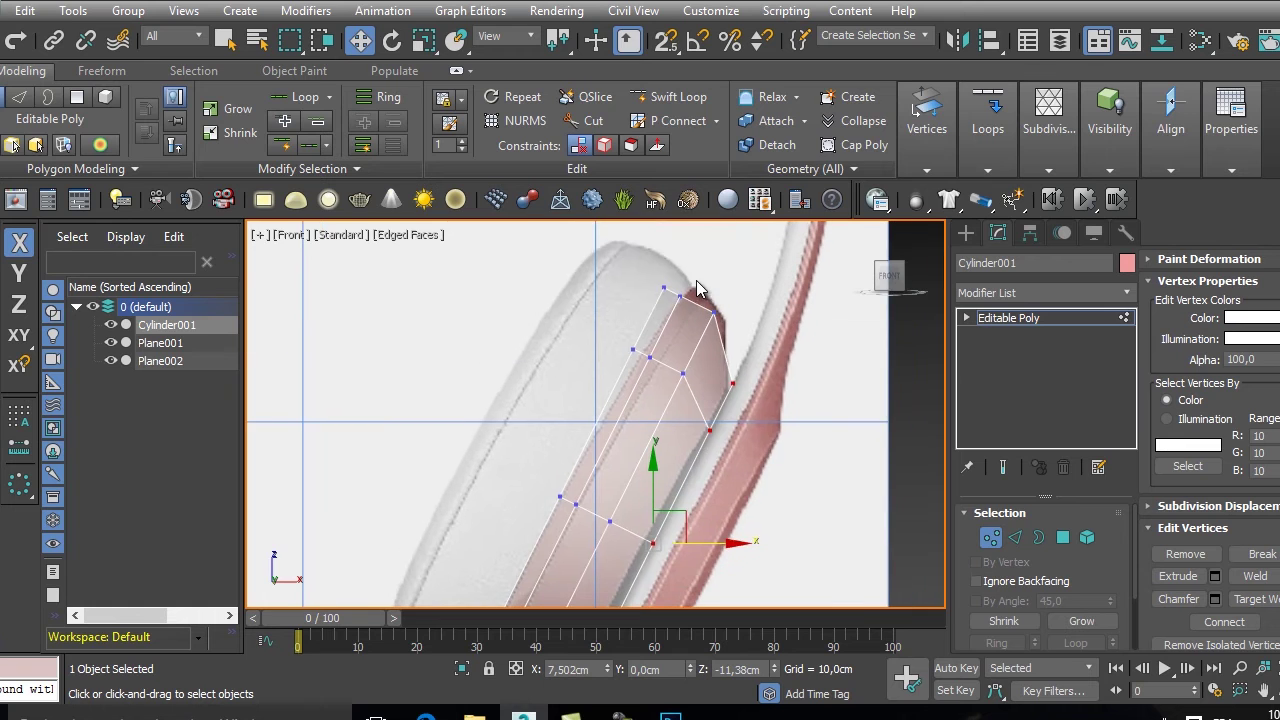
{"action": "left_click_drag", "start_coordinate": [656, 320], "coordinate": [656, 320]}
{"action": "scroll", "coordinate": [606, 400], "scroll_direction": "down", "scroll_amount": 3}
{"action": "scroll", "coordinate": [744, 288], "scroll_direction": "up", "scroll_amount": 3}
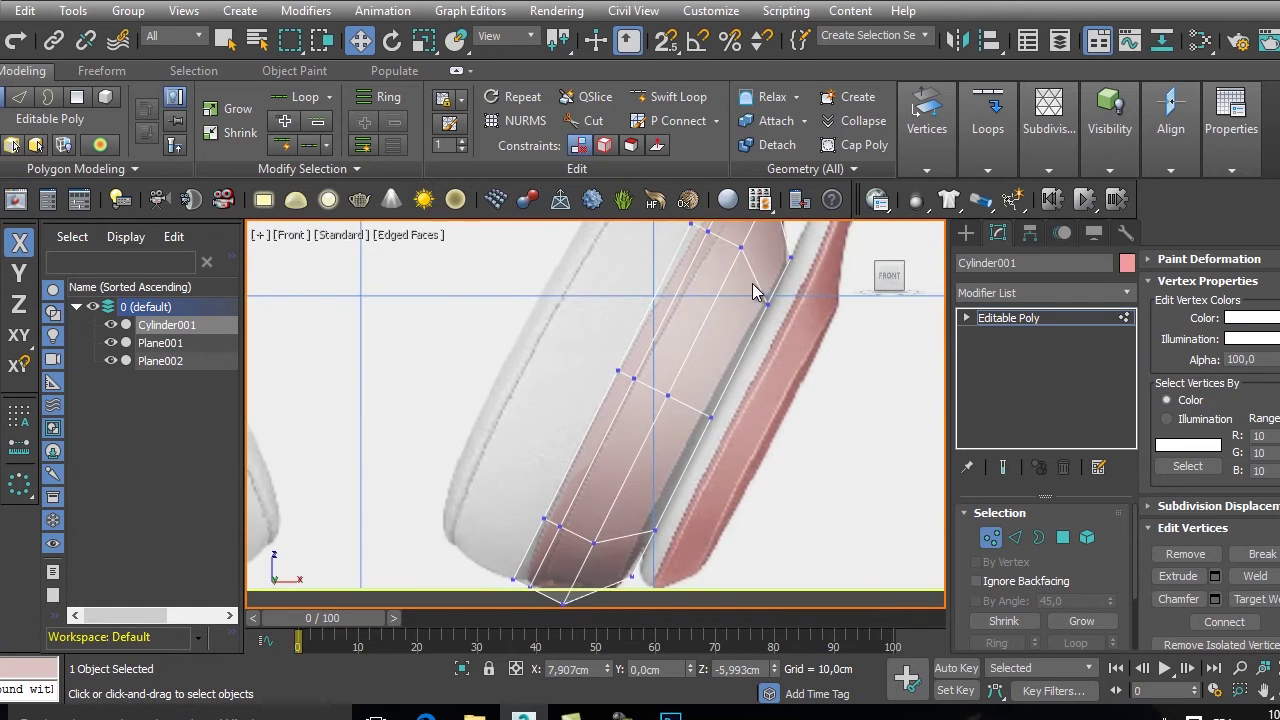
{"action": "left_click_drag", "start_coordinate": [577, 334], "coordinate": [601, 370], "text": "ctrl"}
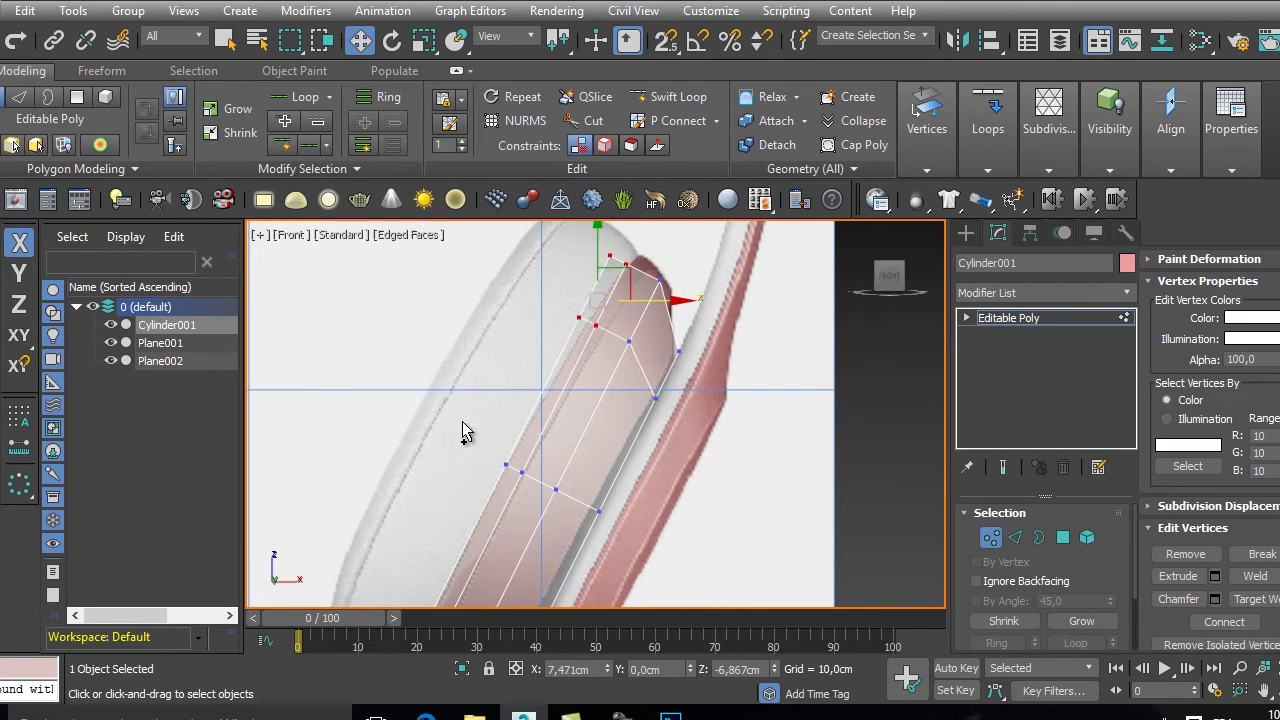
{"action": "left_click_drag", "start_coordinate": [540, 520], "coordinate": [509, 586]}
{"action": "scroll", "coordinate": [475, 467], "scroll_direction": "up", "scroll_amount": 2}
{"action": "scroll", "coordinate": [600, 400], "scroll_direction": "up", "scroll_amount": 2}
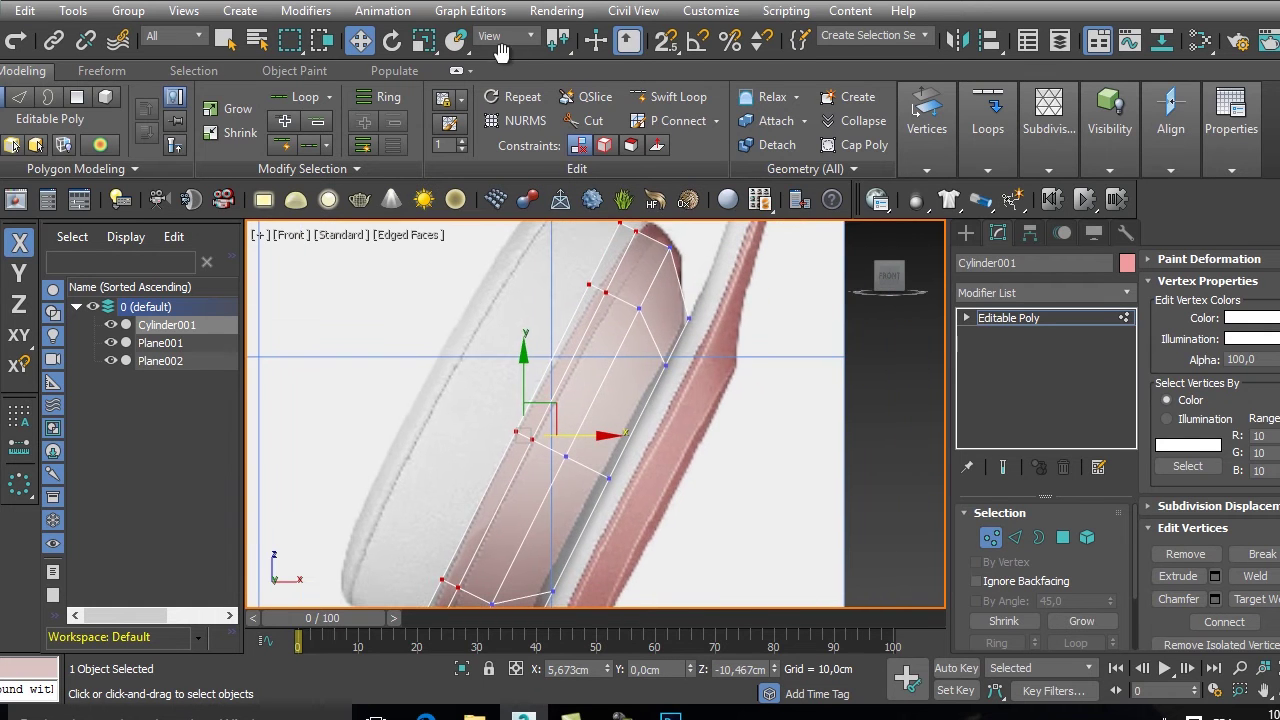
{"action": "left_click", "coordinate": [424, 40]}
{"action": "left_click_drag", "start_coordinate": [529, 425], "coordinate": [535, 413]}
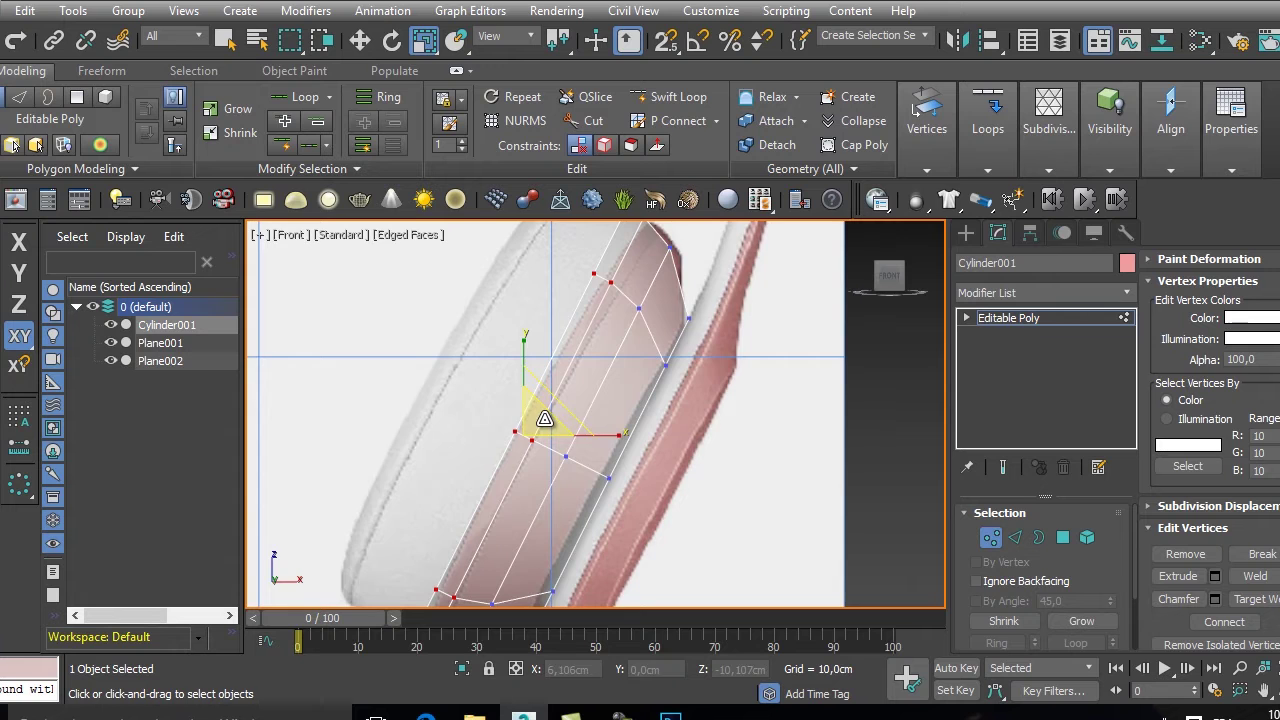
- Isolate the cylinder, delete its cushion-side end cap polygon, and leave polygon editing
{"action": "scroll", "coordinate": [540, 412], "scroll_direction": "down", "scroll_amount": 2}
{"action": "middle_click_drag", "start_coordinate": [567, 401], "coordinate": [693, 378]}
{"action": "key", "text": "alt+q"}
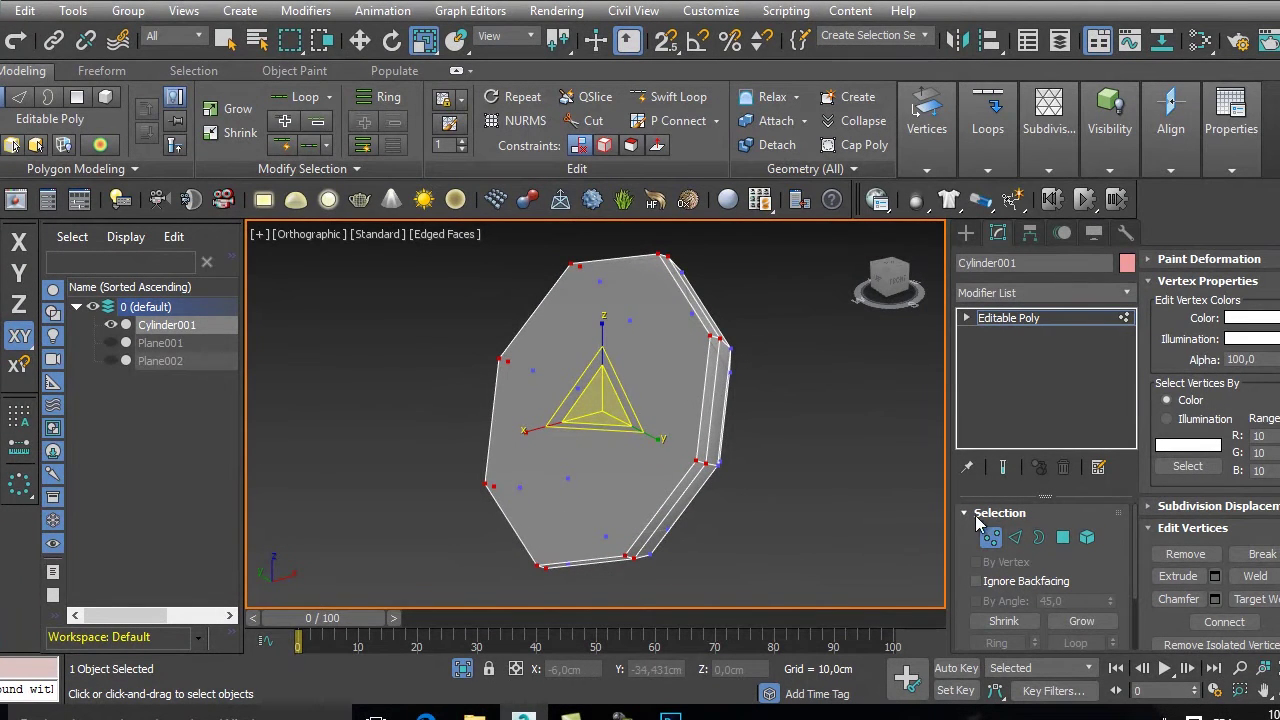
{"action": "left_click", "coordinate": [1063, 537]}
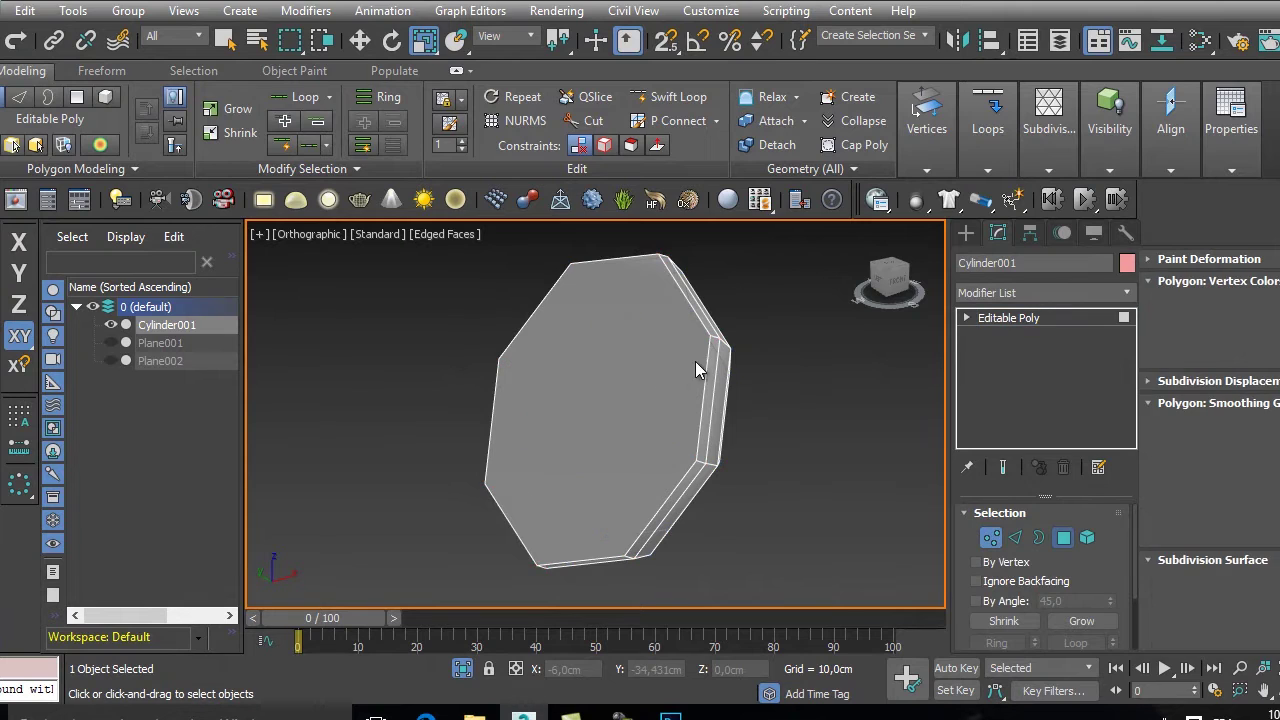
{"action": "left_click", "coordinate": [695, 361]}
{"action": "middle_click_drag", "start_coordinate": [813, 478], "coordinate": [880, 470], "text": "alt"}
{"action": "middle_click_drag", "start_coordinate": [596, 447], "coordinate": [525, 385], "text": "alt"}
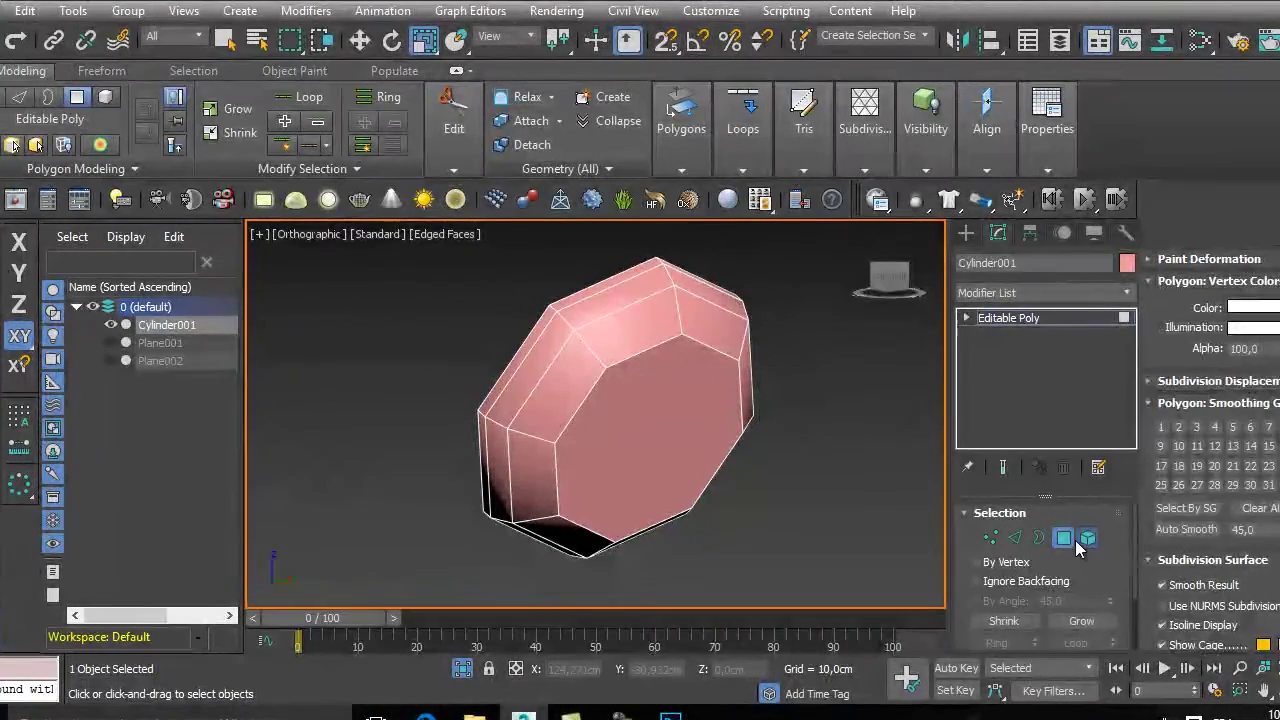
{"action": "left_click", "coordinate": [1080, 538]}
{"action": "key", "text": "4"}
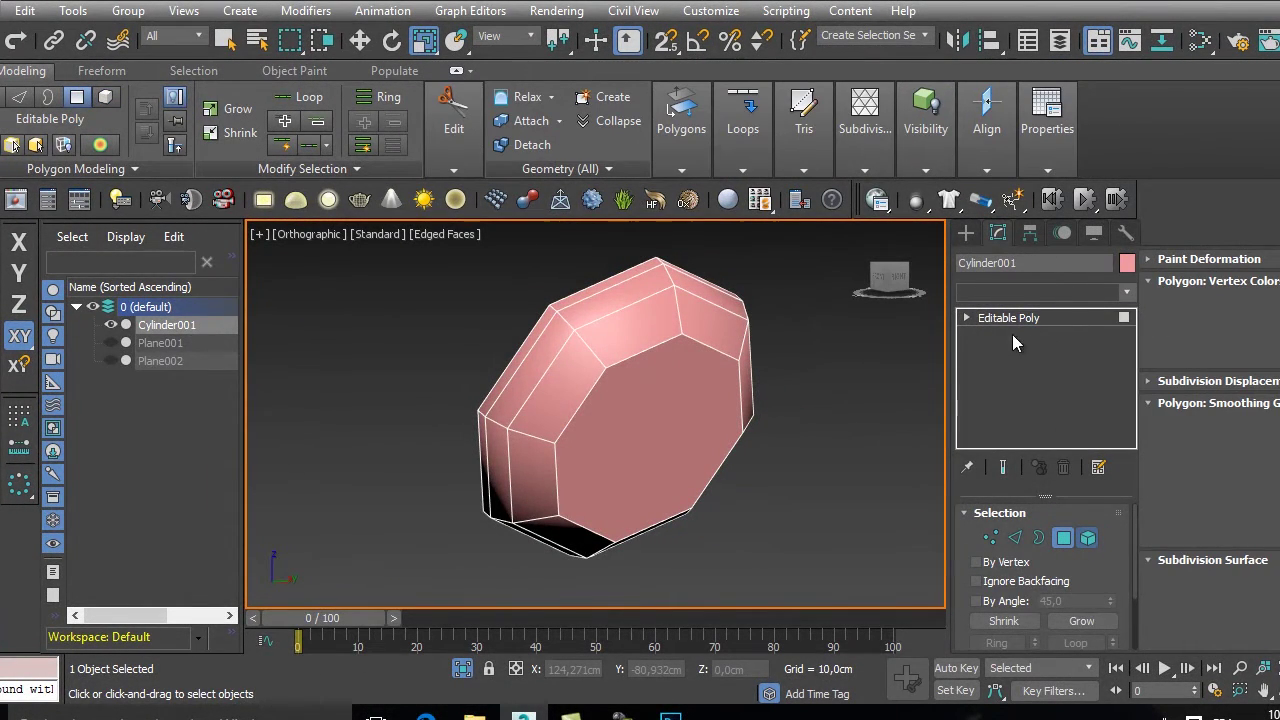
{"action": "left_click", "coordinate": [1063, 538]}
- Apply an OpenSubdiv modifier to the cylinder and set its iterations to 2
{"action": "left_click", "coordinate": [1077, 291]}
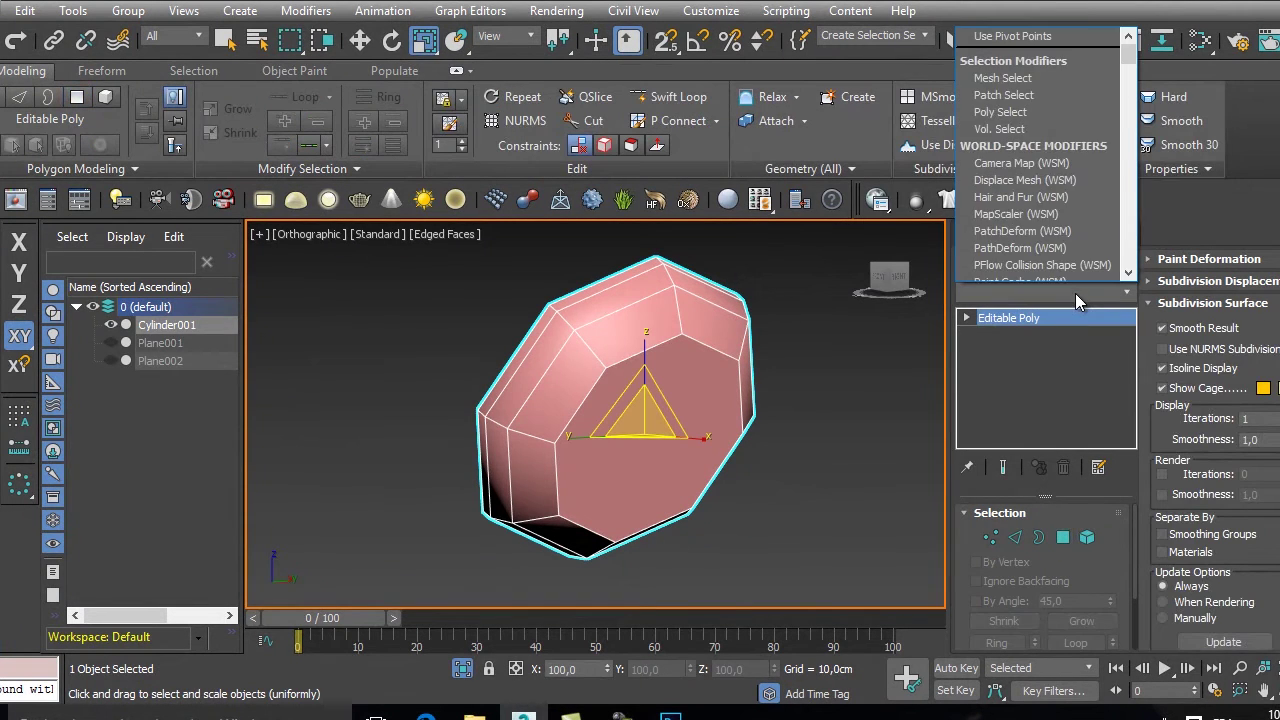
{"action": "key", "text": "o"}
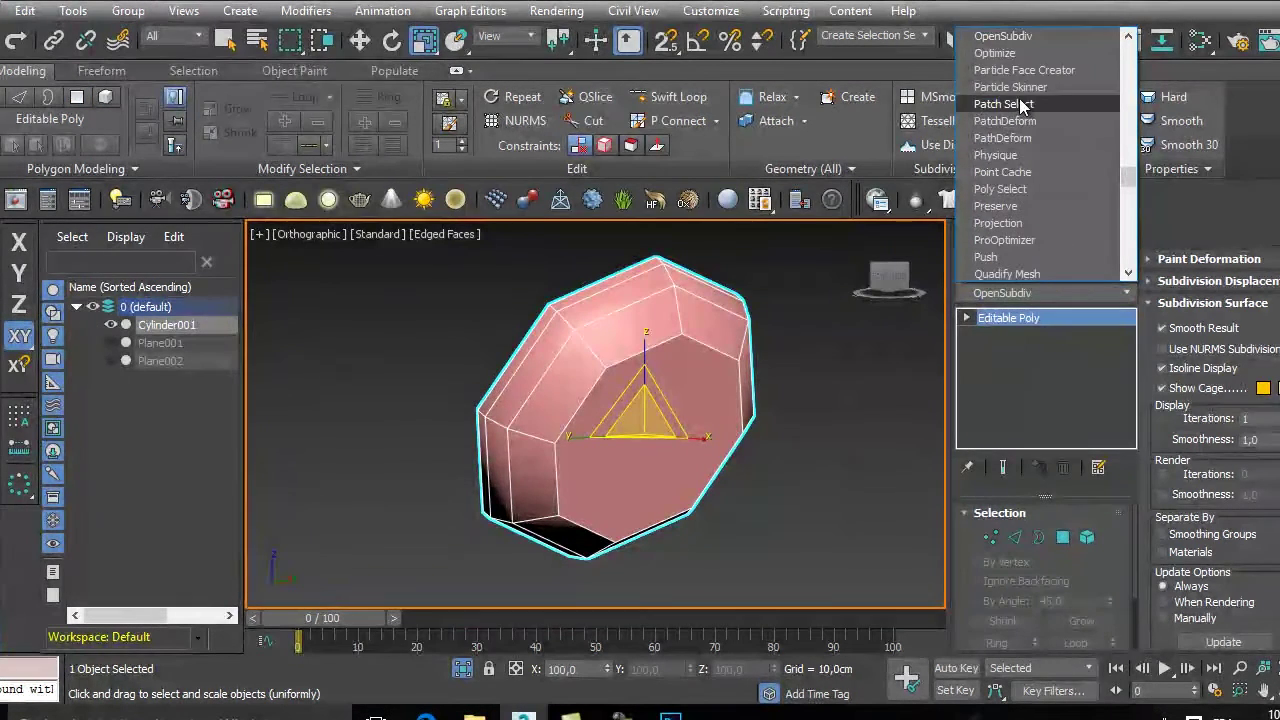
{"action": "left_click", "coordinate": [1003, 36]}
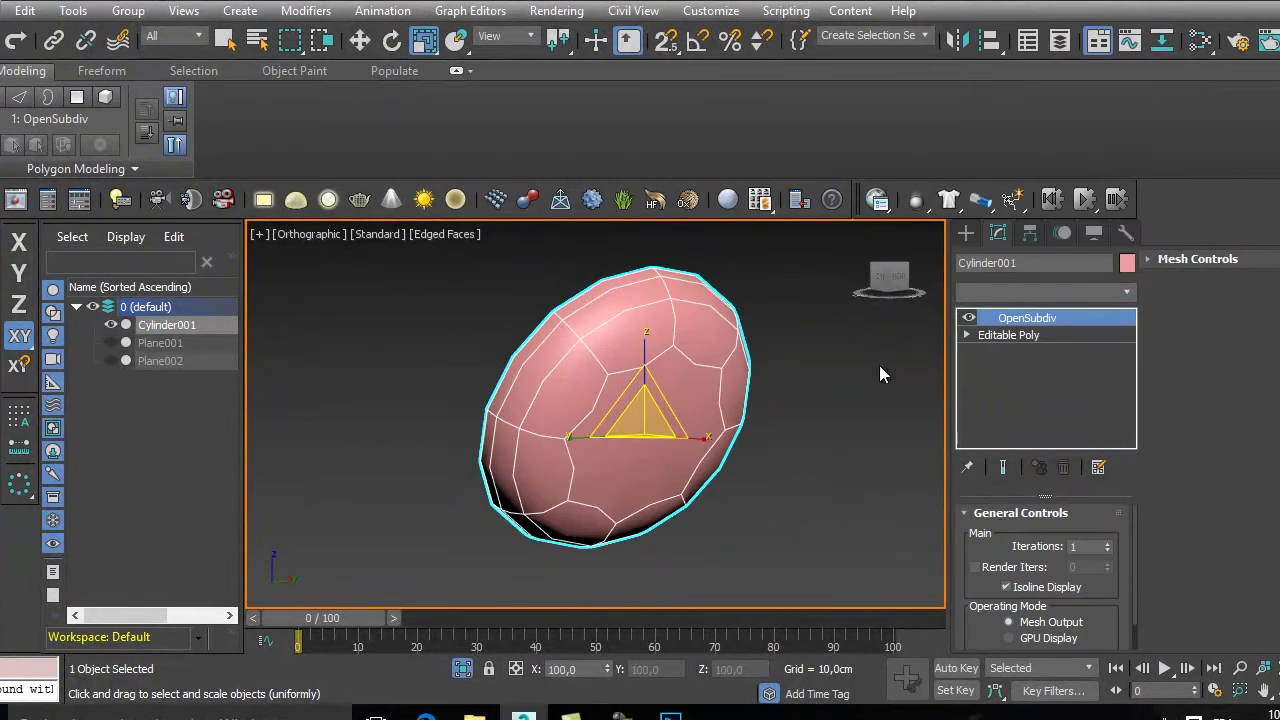
{"action": "left_click", "coordinate": [1106, 543]}
{"action": "middle_click_drag", "start_coordinate": [275, 471], "coordinate": [477, 472], "text": "alt"}
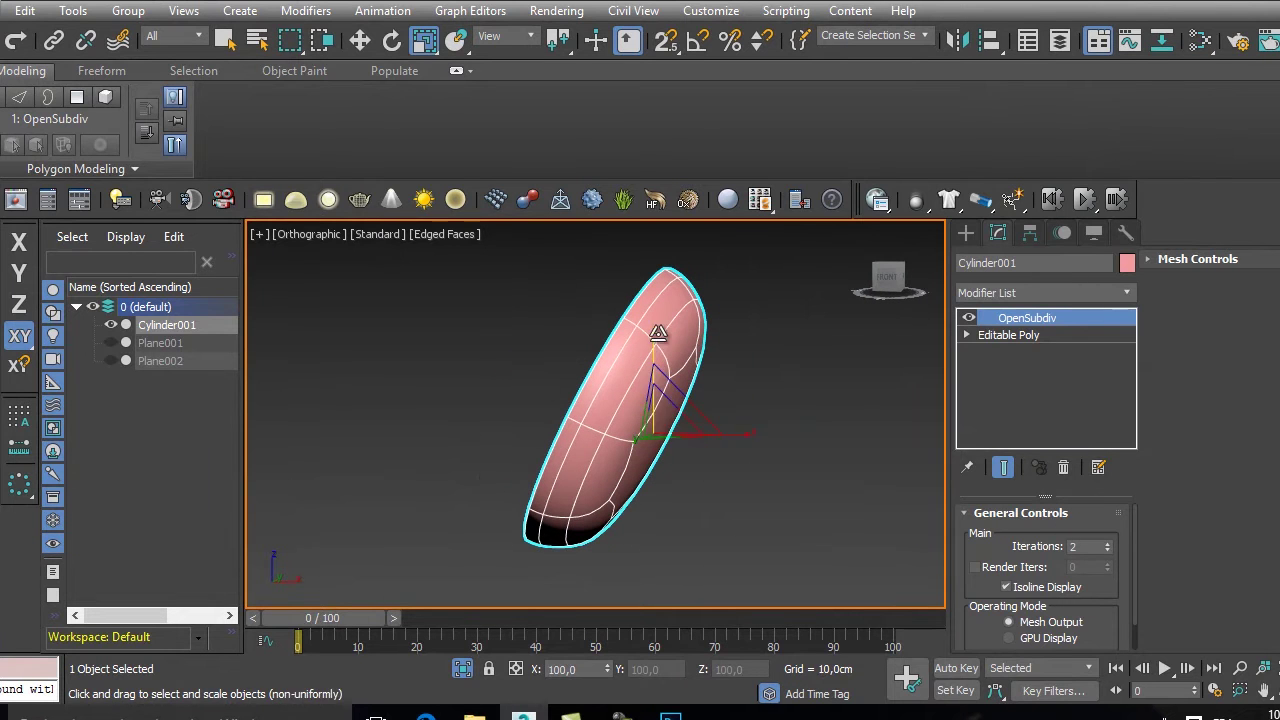
- Edit the base Editable Poly with the OpenSubdiv result shown and add supporting edge loops near the cylinder's outer end with Swift Loop
{"action": "left_click", "coordinate": [967, 335]}
{"action": "left_click", "coordinate": [1000, 352]}
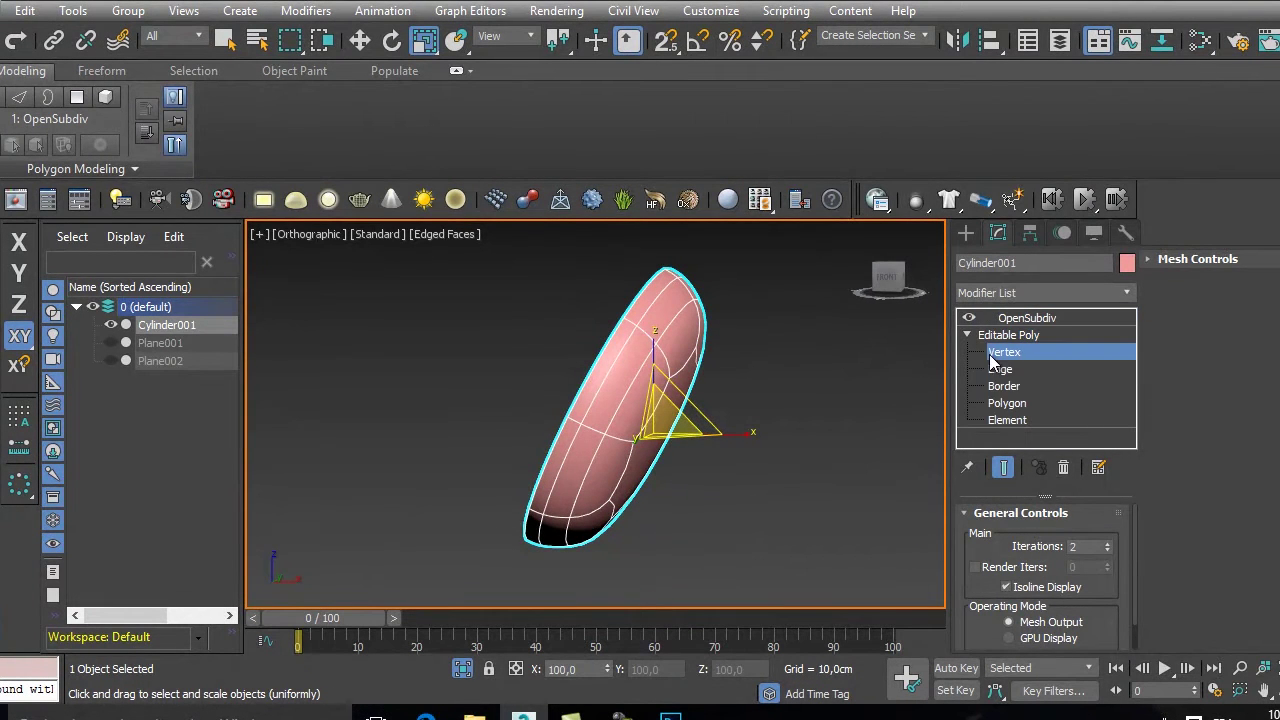
{"action": "left_click", "coordinate": [1005, 468]}
{"action": "middle_click_drag", "start_coordinate": [922, 406], "coordinate": [706, 439], "text": "alt"}
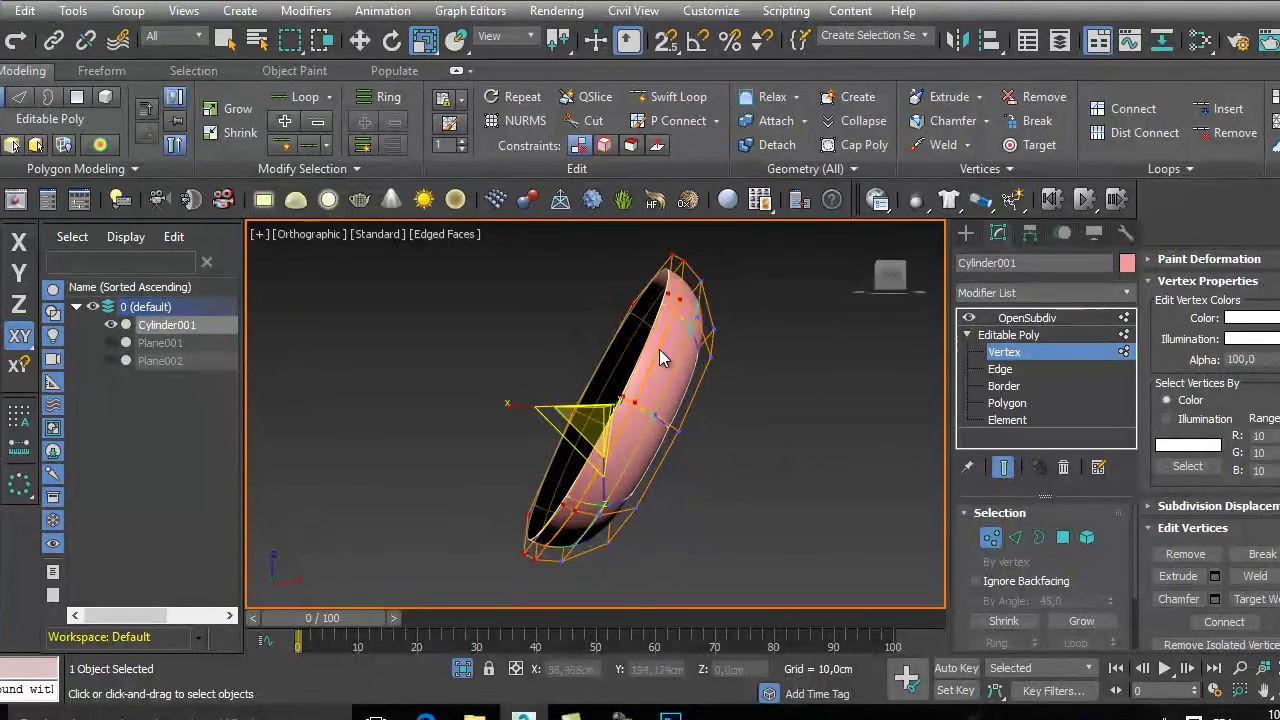
{"action": "middle_click_drag", "start_coordinate": [645, 318], "coordinate": [625, 345], "text": "alt"}
{"action": "left_click", "coordinate": [670, 96]}
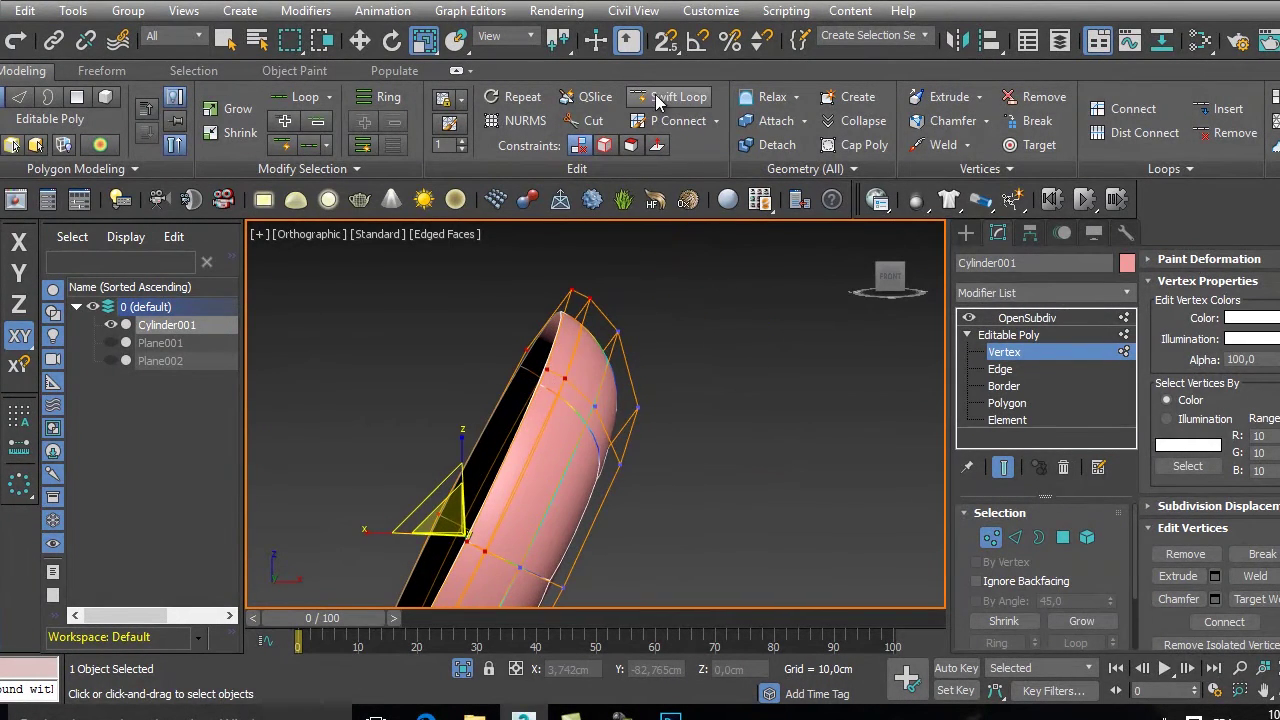
{"action": "scroll", "coordinate": [598, 374], "scroll_direction": "up", "scroll_amount": 4}
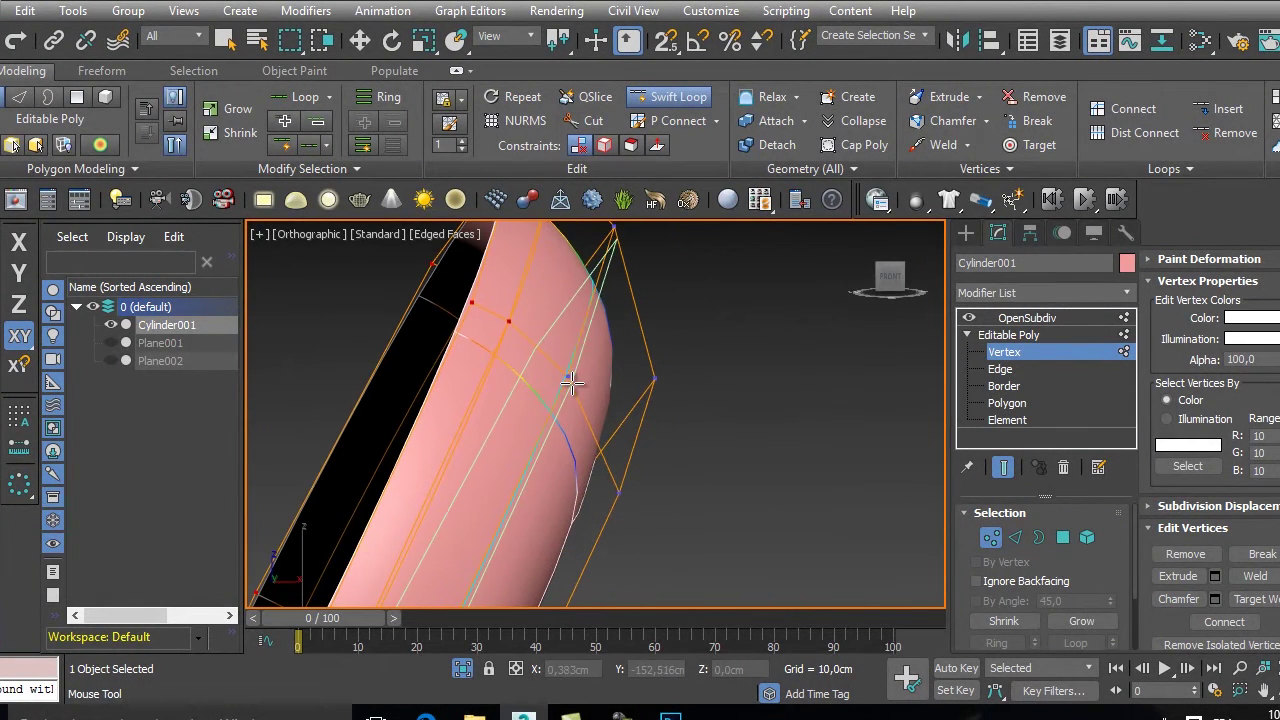
{"action": "middle_click_drag", "start_coordinate": [558, 415], "coordinate": [515, 425], "text": "alt"}
{"action": "scroll", "coordinate": [540, 410], "scroll_direction": "up", "scroll_amount": 3}
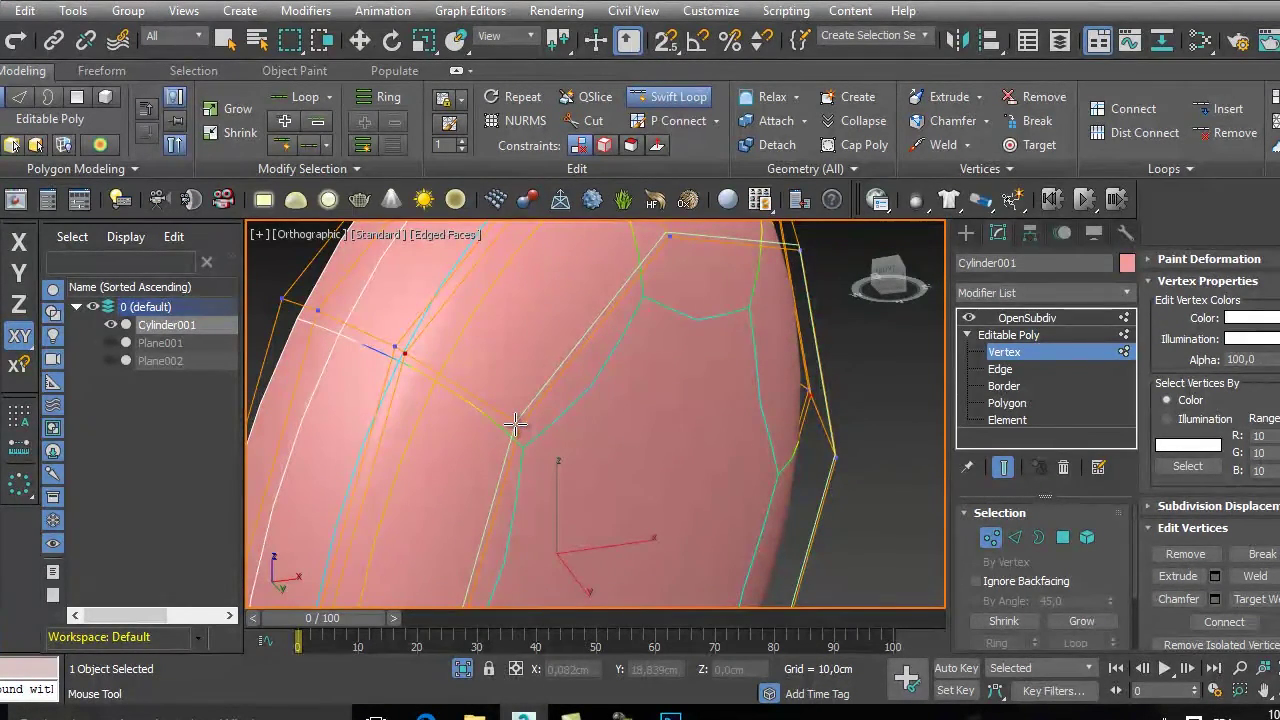
{"action": "scroll", "coordinate": [600, 414], "scroll_direction": "down", "scroll_amount": 4}
{"action": "left_click", "coordinate": [1052, 320]}
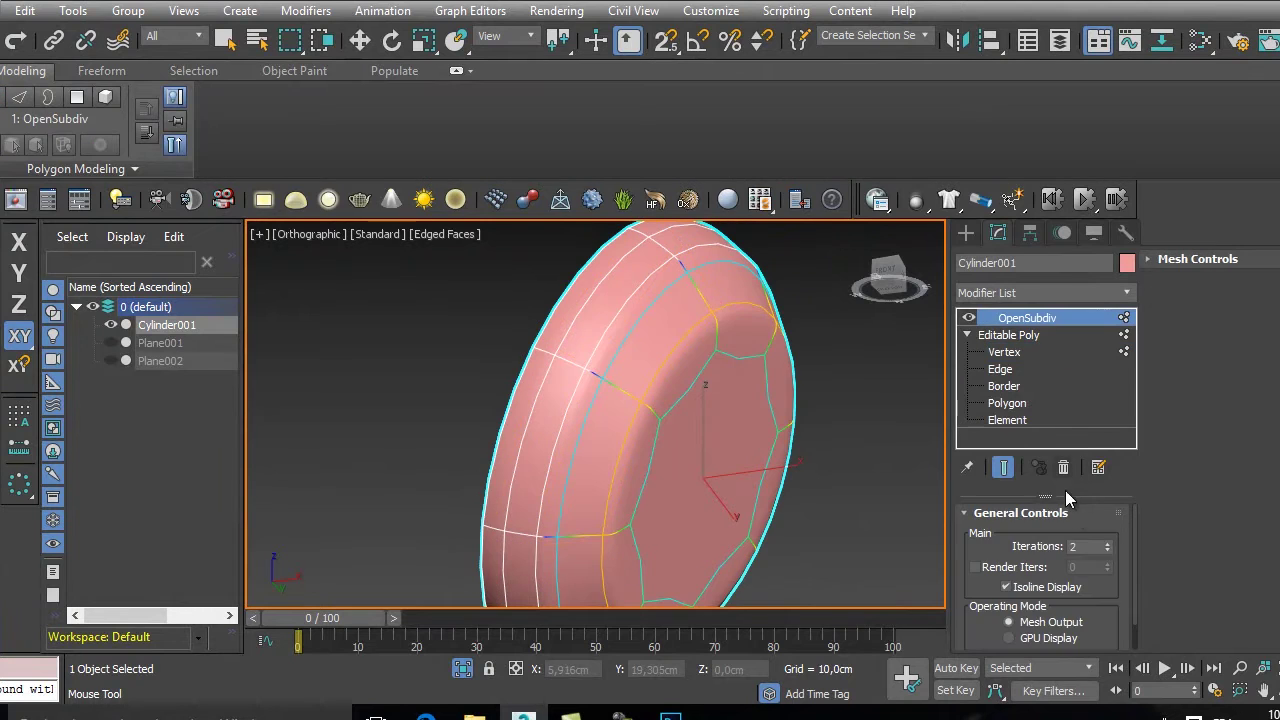
- Examine the smoothed cylinder's profile from the front with the edge display turned off
{"action": "left_click", "coordinate": [900, 438]}
{"action": "key", "text": "w"}
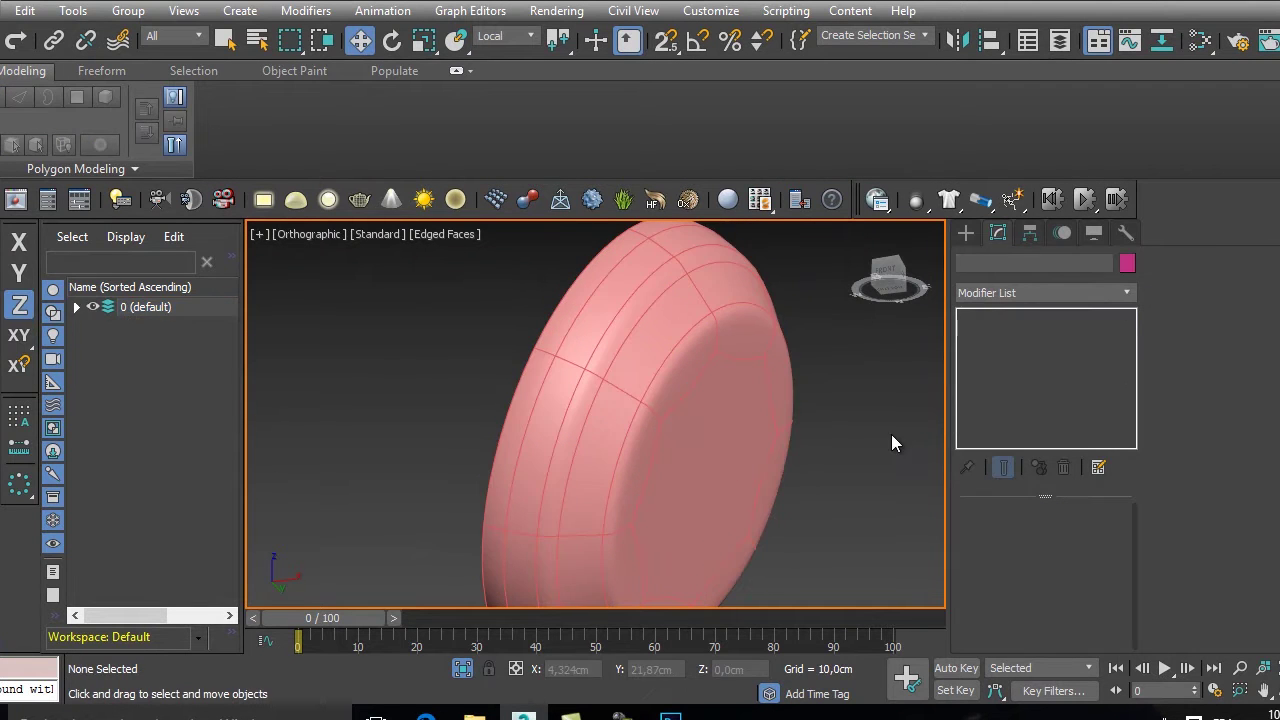
{"action": "middle_click_drag", "start_coordinate": [748, 429], "coordinate": [706, 429], "text": "alt"}
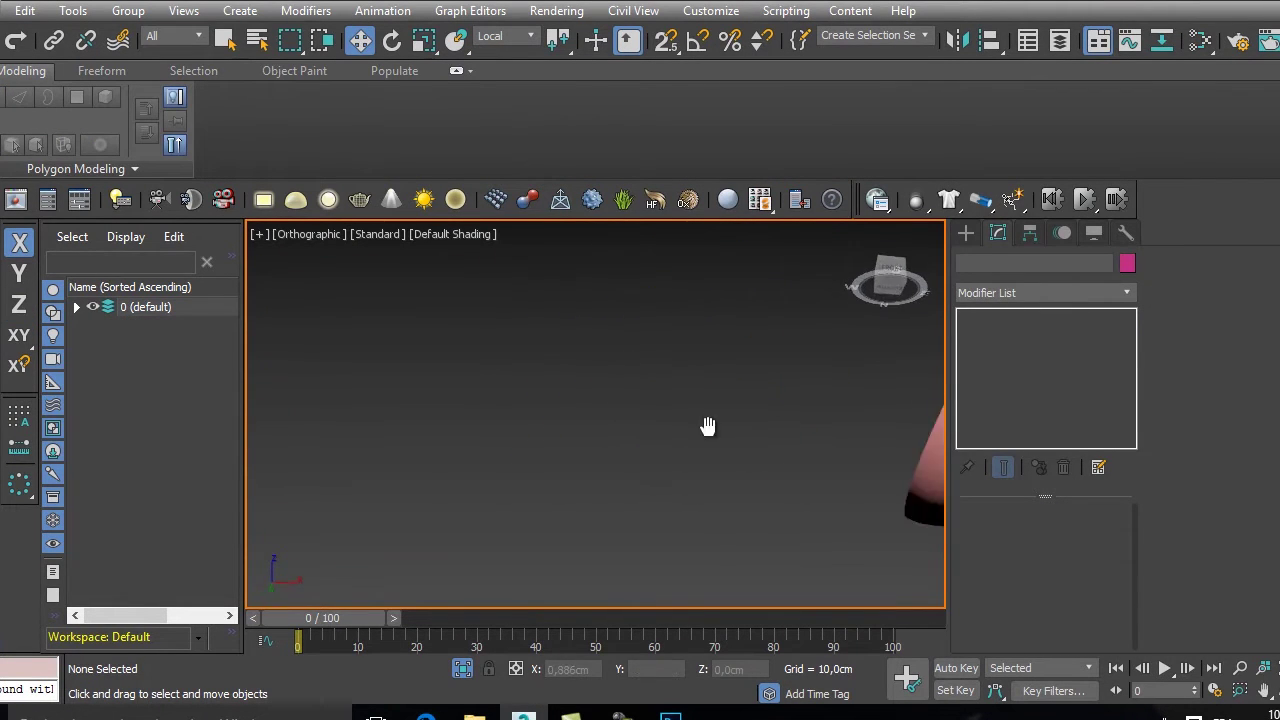
{"action": "key", "text": "f"}
{"action": "scroll", "coordinate": [628, 442], "scroll_direction": "up", "scroll_amount": 4}
{"action": "scroll", "coordinate": [628, 442], "scroll_direction": "up", "scroll_amount": 3}
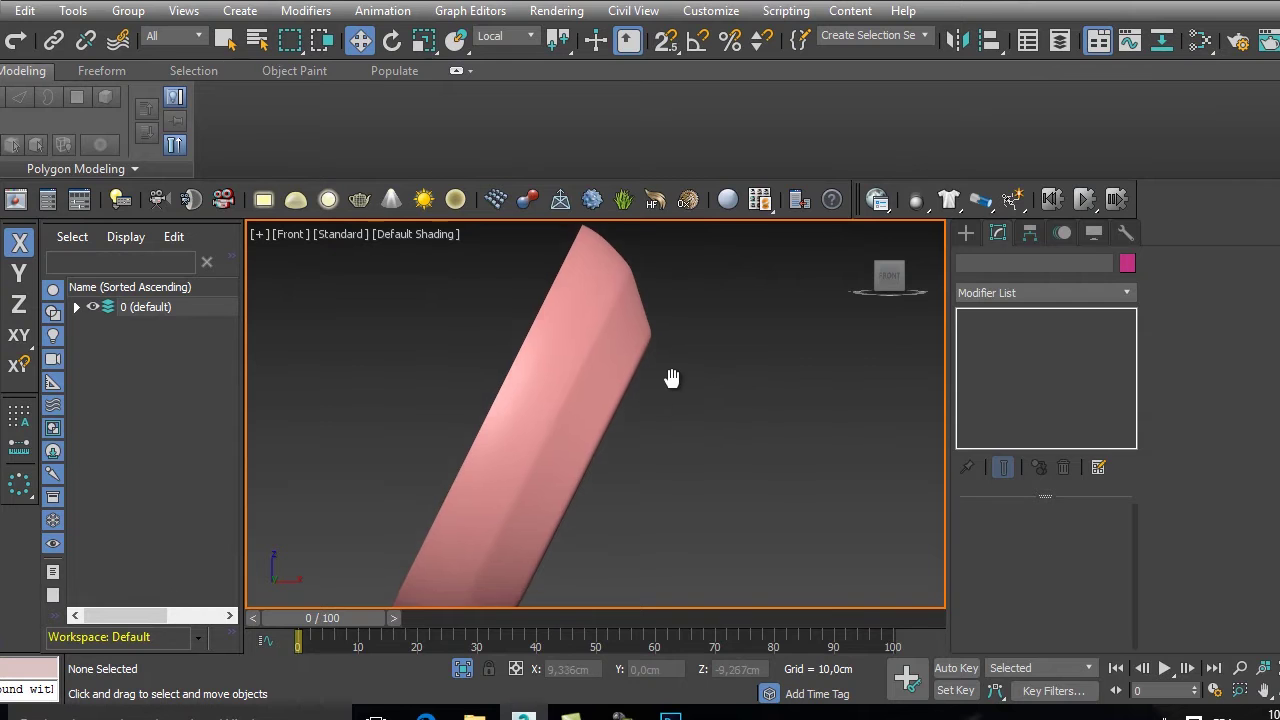
{"action": "scroll", "coordinate": [689, 366], "scroll_direction": "down", "scroll_amount": 4}
{"action": "left_click", "coordinate": [622, 332]}
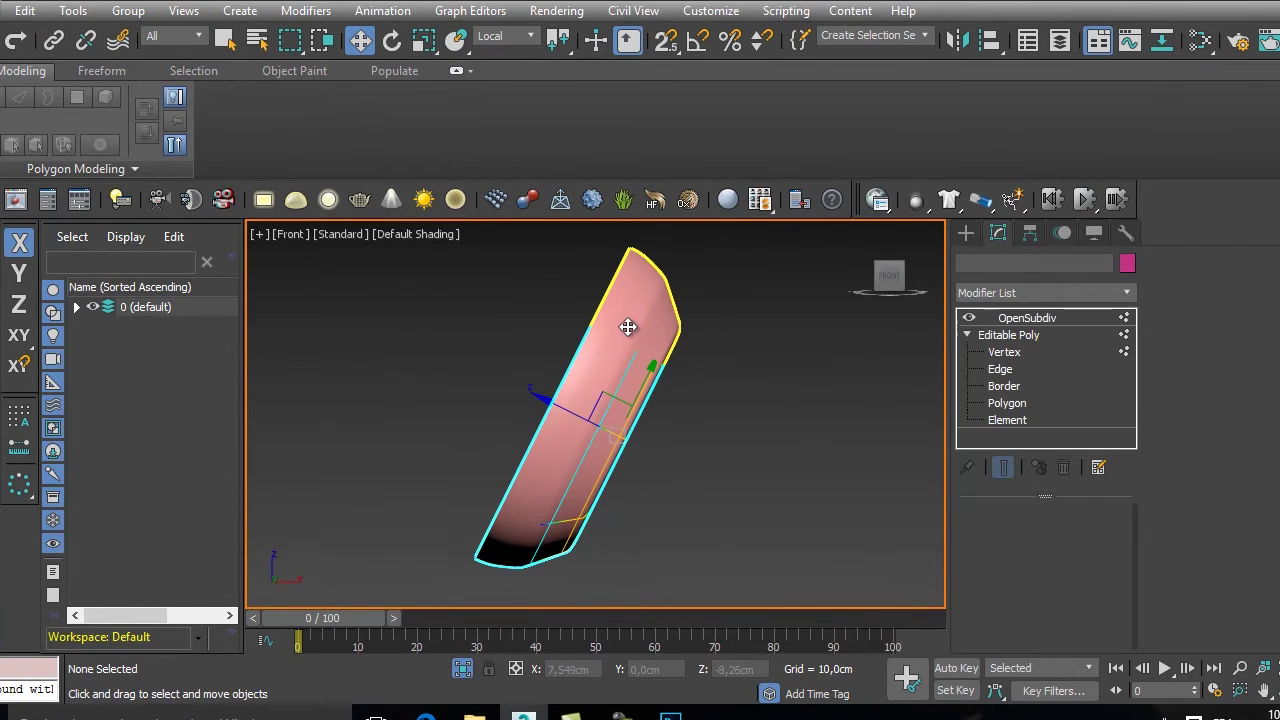
{"action": "scroll", "coordinate": [674, 323], "scroll_direction": "up", "scroll_amount": 3}
{"action": "scroll", "coordinate": [674, 323], "scroll_direction": "down", "scroll_amount": 2}
- Select the edge loop beside the cylinder's cushion-side rim and hide the OpenSubdiv result to show the base mesh
{"action": "left_click", "coordinate": [998, 370]}
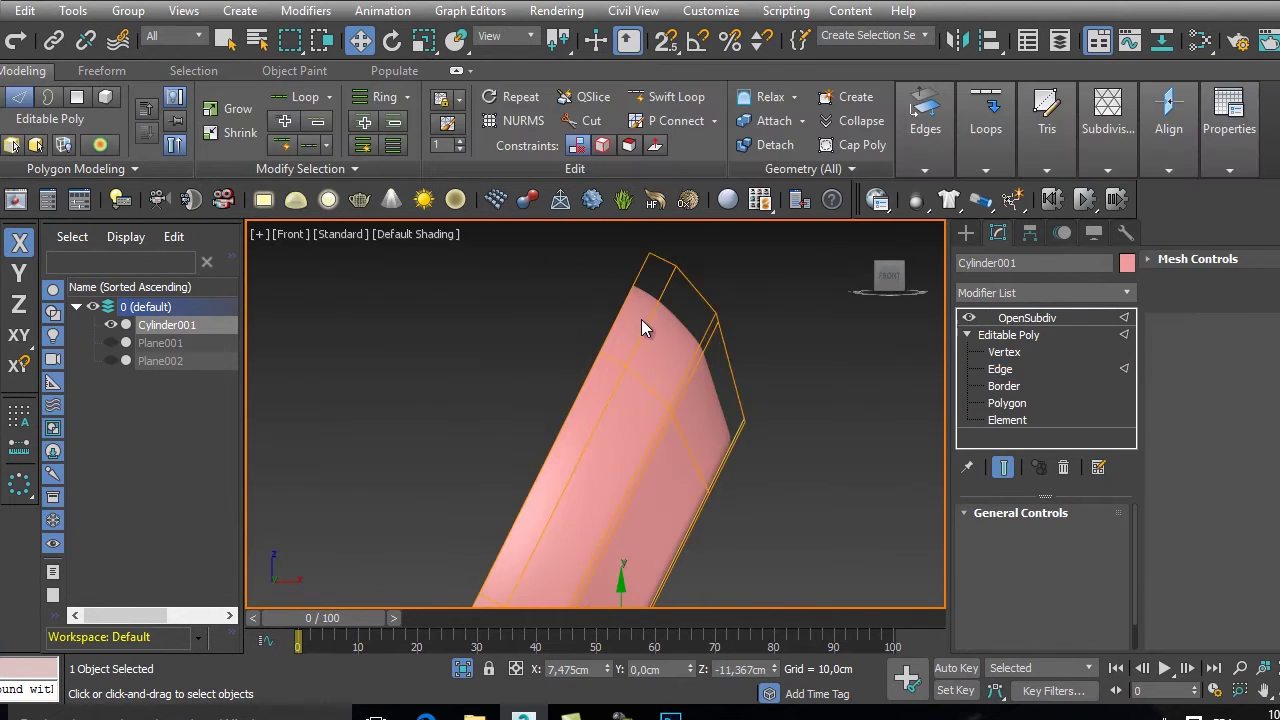
{"action": "scroll", "coordinate": [641, 319], "scroll_direction": "up", "scroll_amount": 3}
{"action": "left_click", "coordinate": [653, 332]}
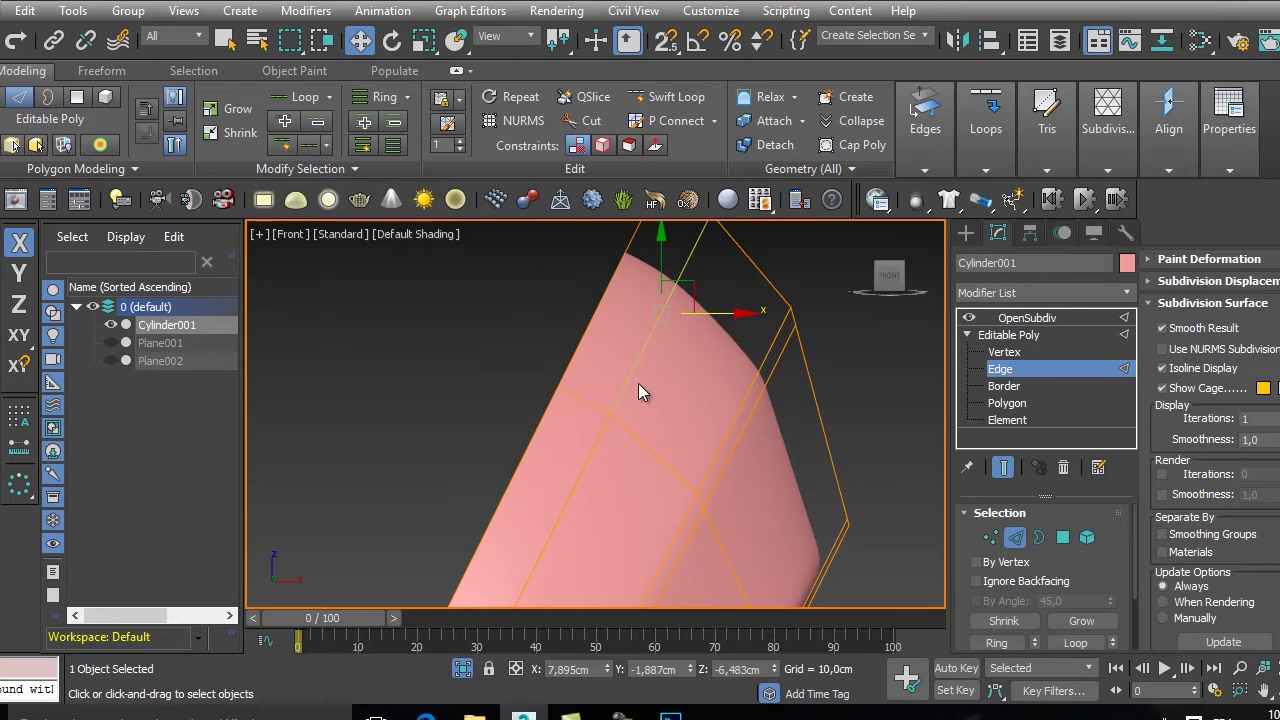
{"action": "left_click", "coordinate": [1072, 643]}
{"action": "left_click", "coordinate": [1003, 467]}
- Chamfer the selected edge loop as an open chamfer to cut a narrow gap, and set the OpenSubdiv iterations to 3
{"action": "middle_click_drag", "start_coordinate": [830, 430], "coordinate": [755, 398], "text": "alt"}
{"action": "key", "text": "F4"}
{"action": "middle_click_drag", "start_coordinate": [741, 446], "coordinate": [666, 460], "text": "alt"}
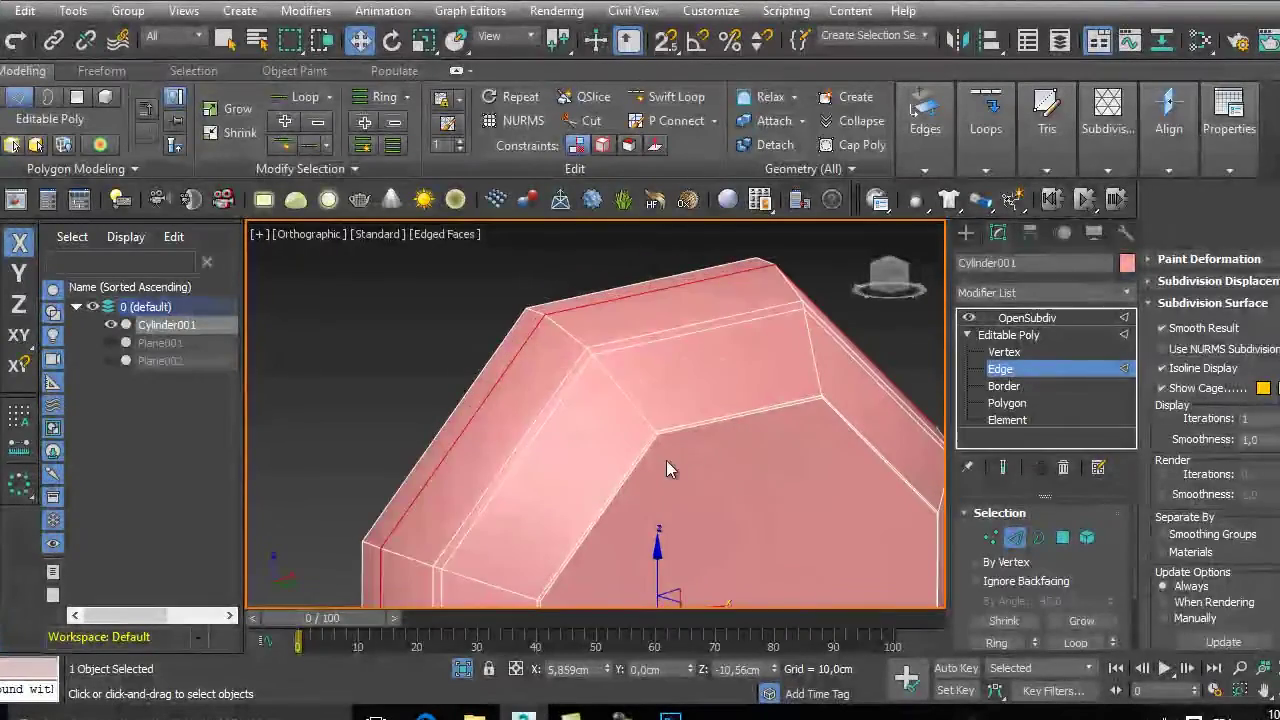
{"action": "middle_click_drag", "start_coordinate": [664, 398], "coordinate": [702, 360], "text": "alt"}
{"action": "middle_click_drag", "start_coordinate": [793, 406], "coordinate": [723, 377], "text": "alt"}
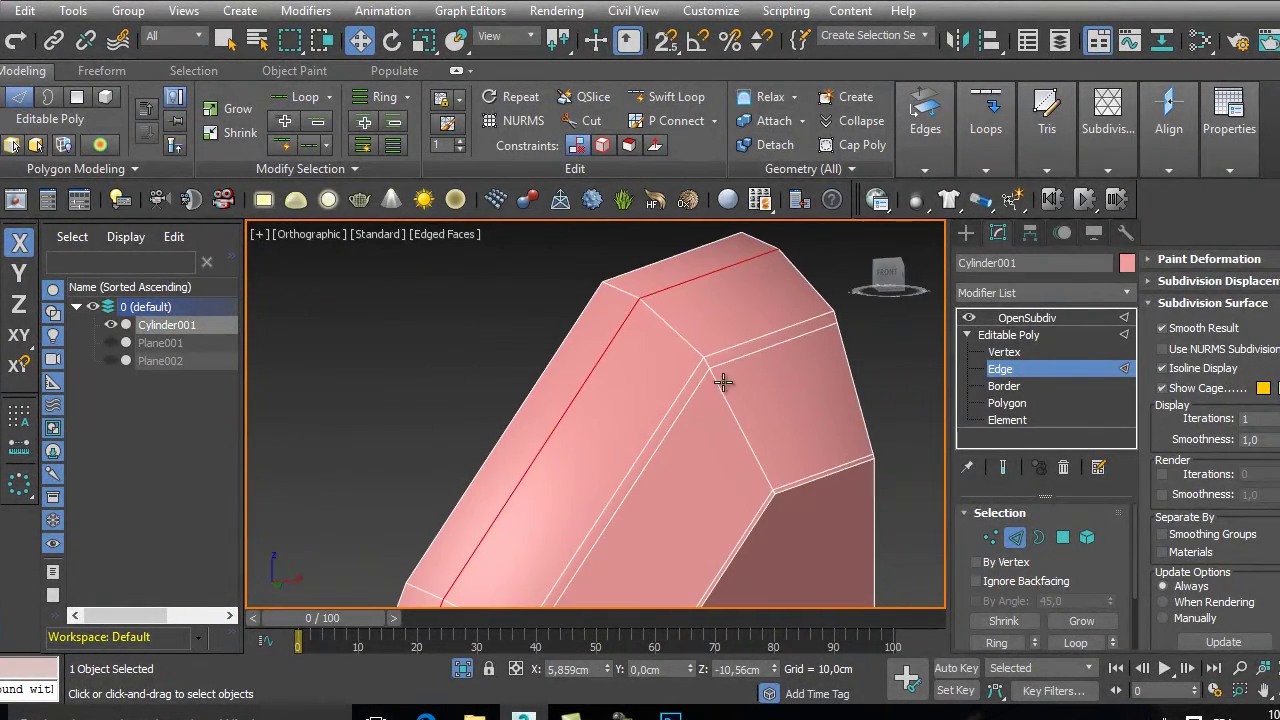
{"action": "scroll", "coordinate": [1203, 558], "scroll_direction": "down", "scroll_amount": 5}
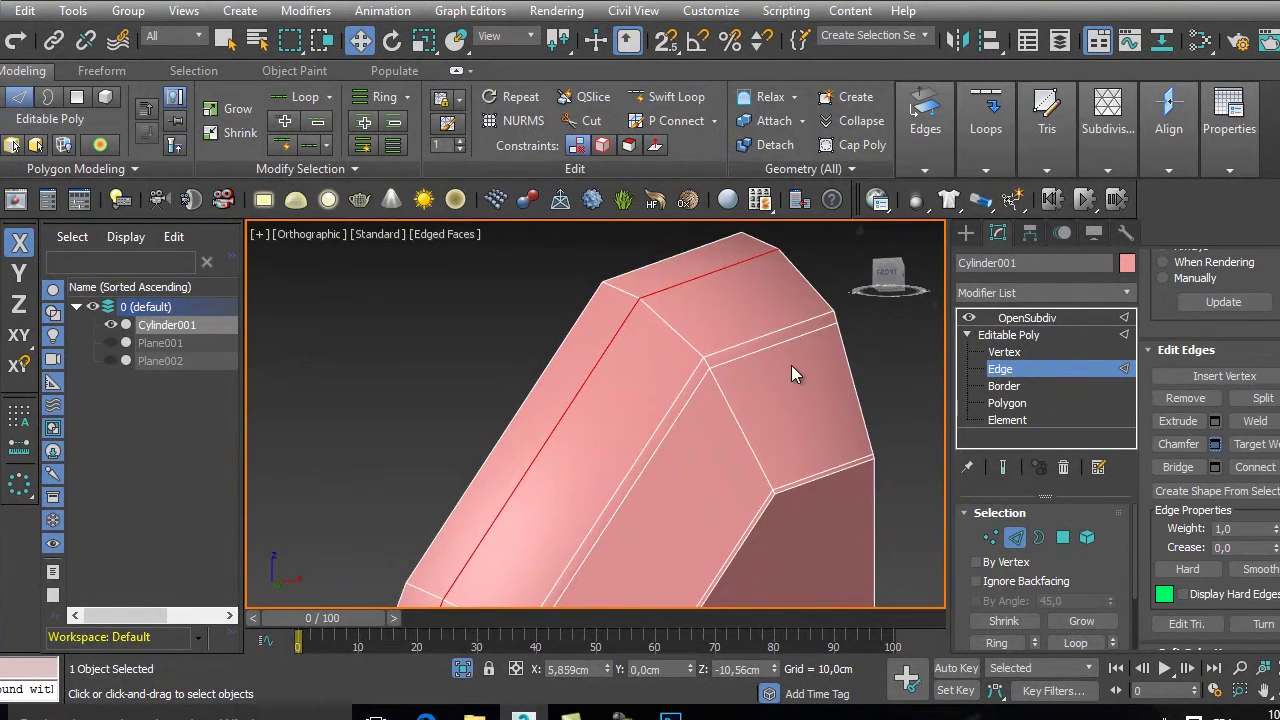
{"action": "left_click_drag", "start_coordinate": [648, 396], "coordinate": [350, 315]}
{"action": "left_click_drag", "start_coordinate": [317, 376], "coordinate": [313, 372]}
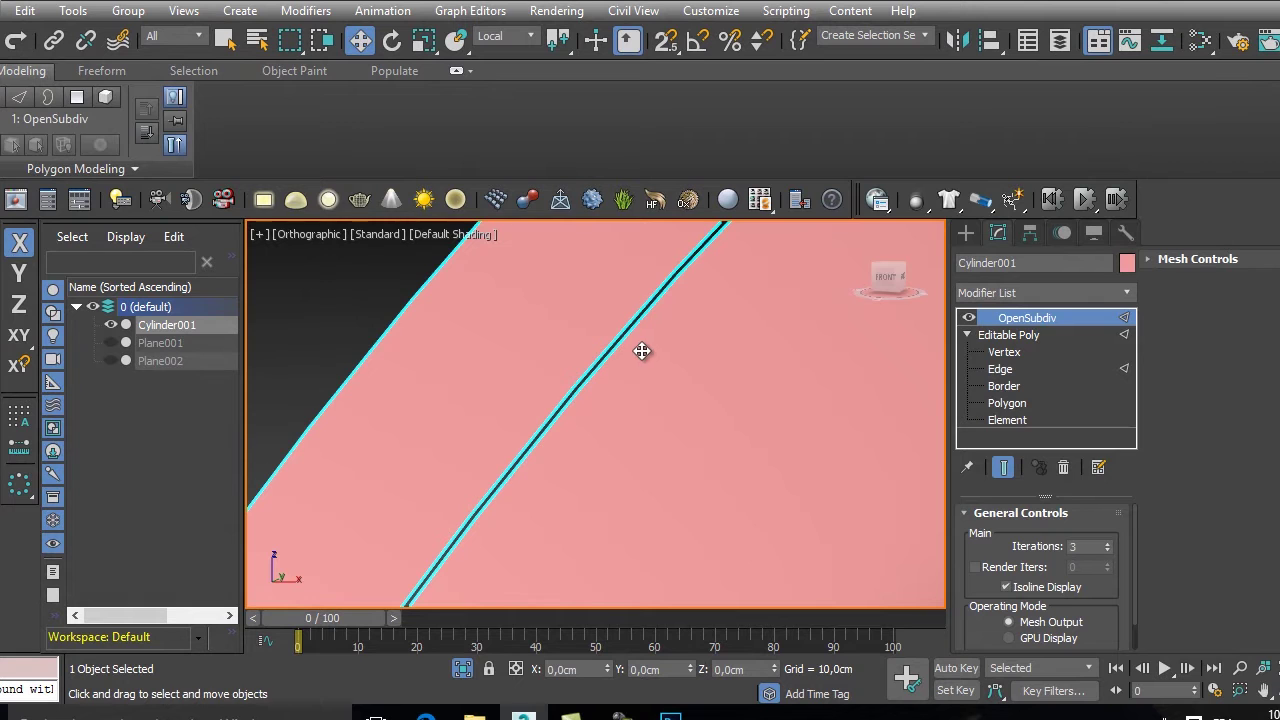
- Extend the gap's open borders slightly inward by scaling to form a groove around the cylinder, and check it with OpenSubdiv
{"action": "scroll", "coordinate": [610, 362], "scroll_direction": "up", "scroll_amount": 4}
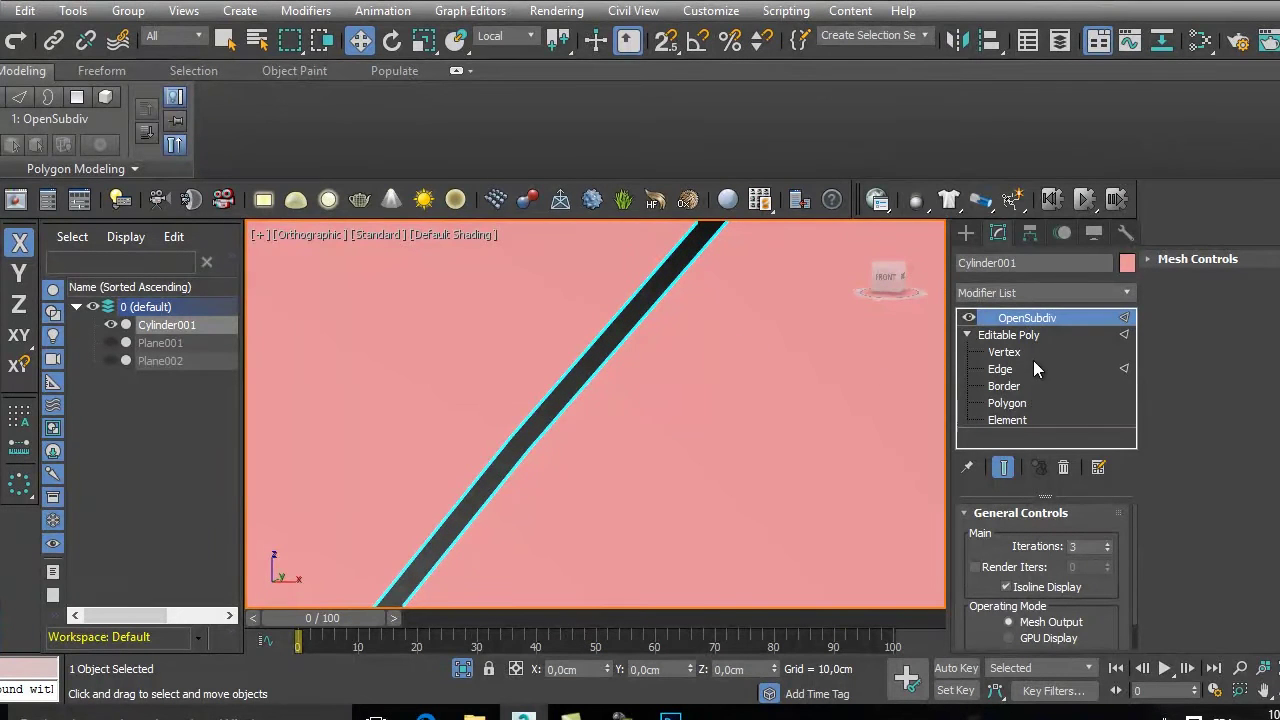
{"action": "left_click", "coordinate": [1004, 386]}
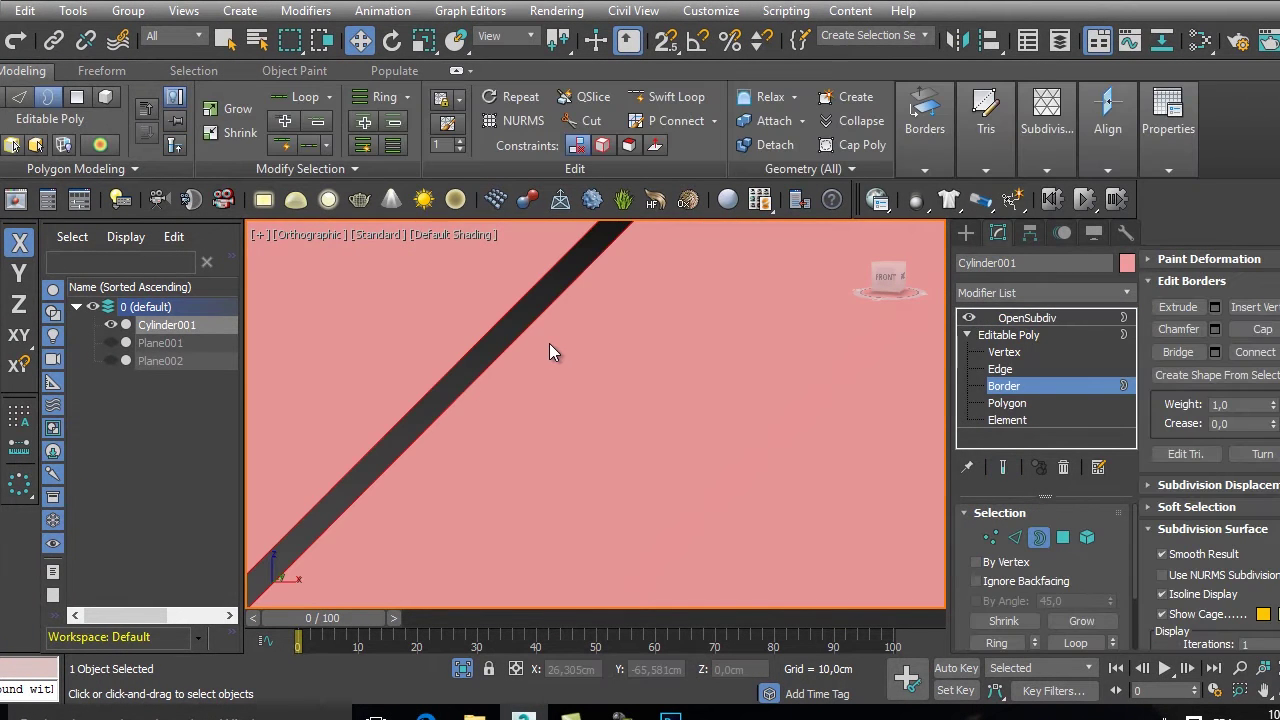
{"action": "middle_click_drag", "start_coordinate": [527, 381], "coordinate": [790, 390], "text": "alt"}
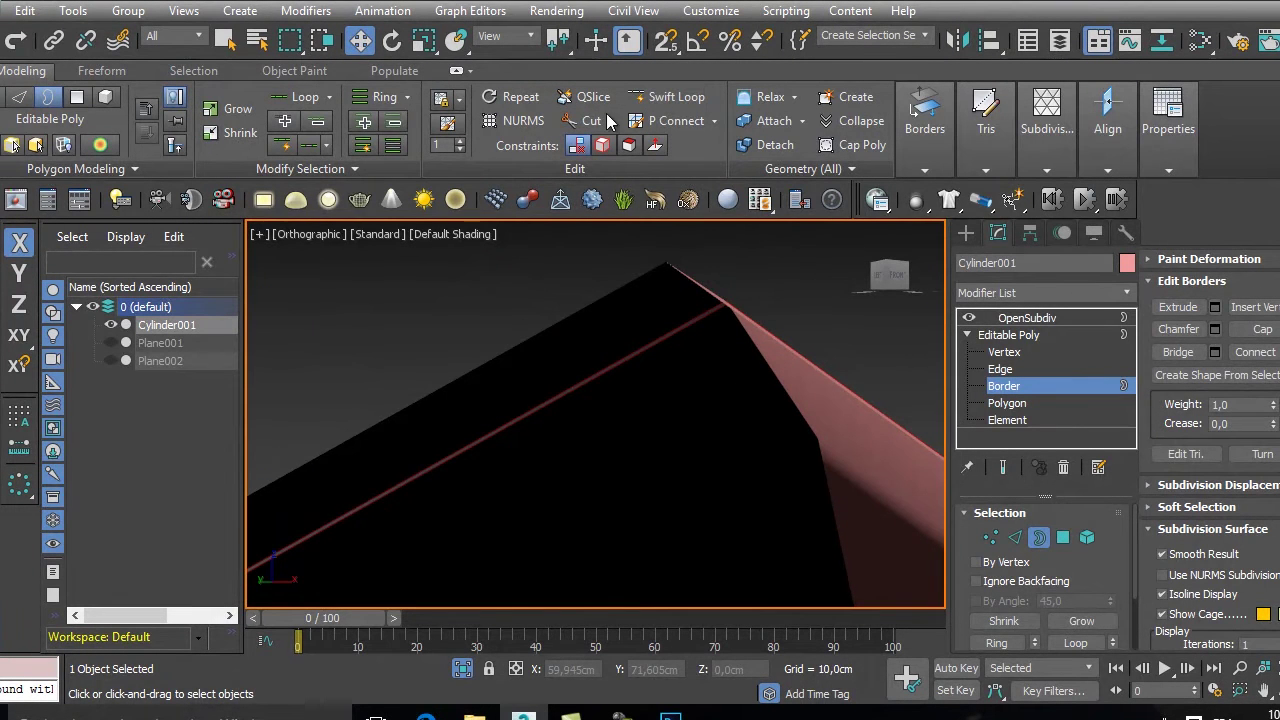
{"action": "key", "text": "r"}
{"action": "middle_click_drag", "start_coordinate": [687, 318], "coordinate": [1014, 337], "text": "alt"}
{"action": "left_click", "coordinate": [1072, 338]}
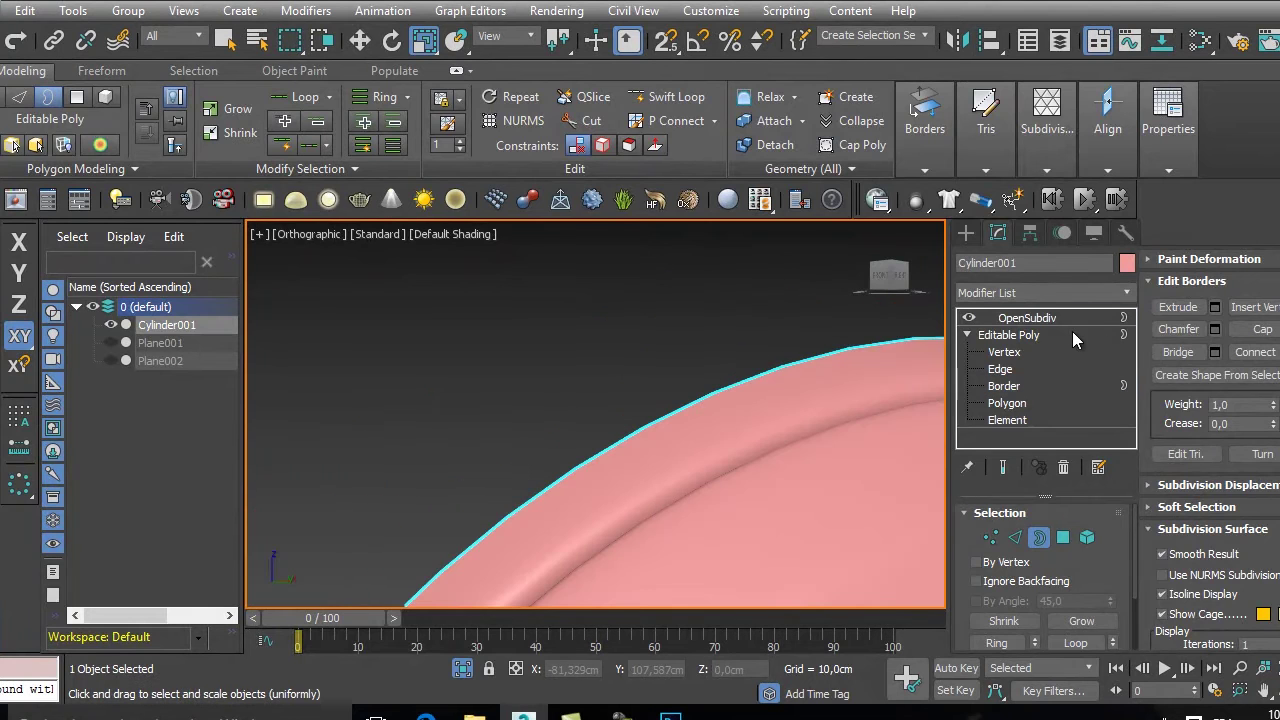
{"action": "left_click", "coordinate": [1062, 318]}
- Select the edge loops along both sides of the groove and chamfer them by 0,01 cm with 1 segment and Open turned off
{"action": "middle_click_drag", "start_coordinate": [663, 334], "coordinate": [1006, 380], "text": "alt"}
{"action": "left_click", "coordinate": [1006, 370]}
{"action": "middle_click_drag", "start_coordinate": [620, 303], "coordinate": [566, 337], "text": "alt"}
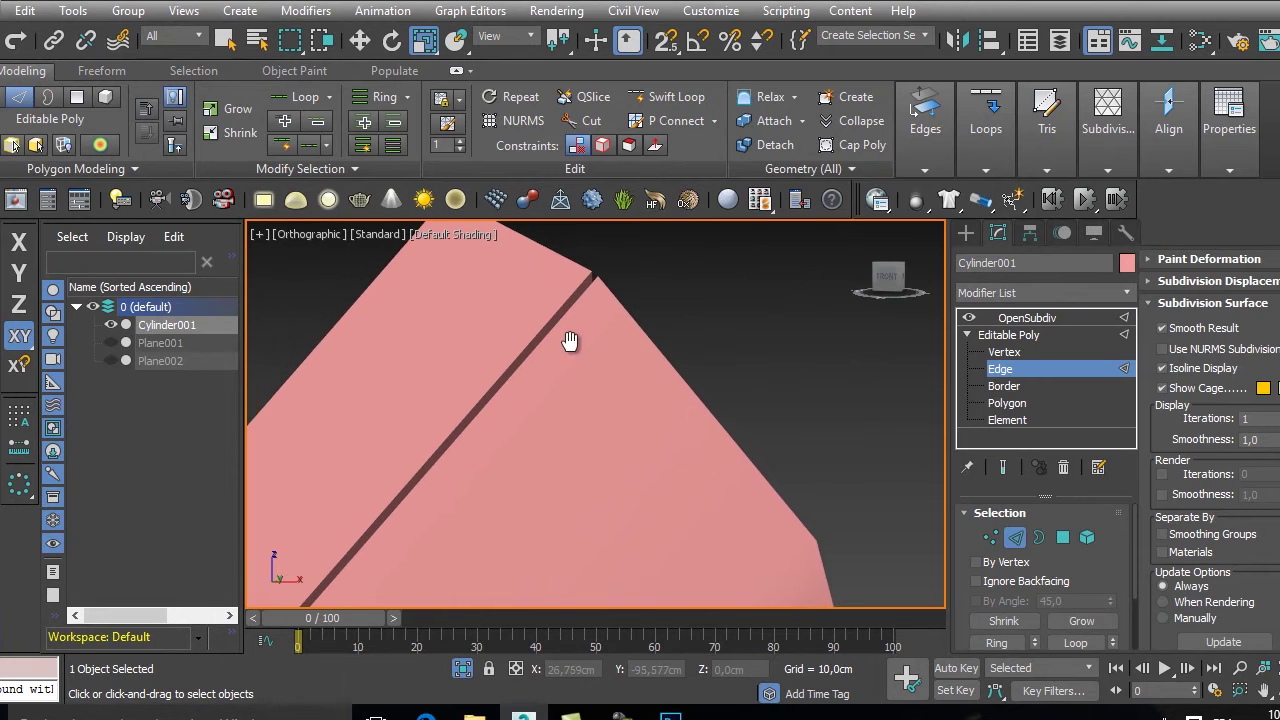
{"action": "left_click", "coordinate": [555, 314]}
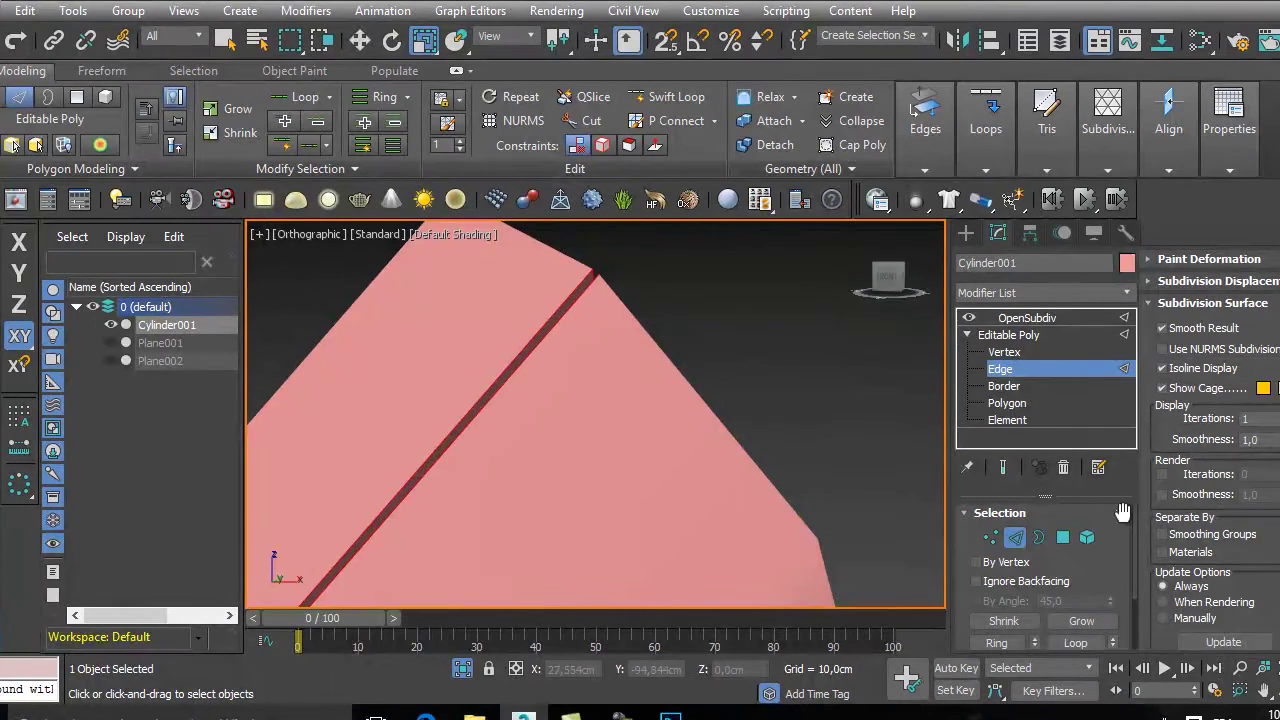
{"action": "scroll", "coordinate": [1140, 460], "scroll_direction": "down", "scroll_amount": 5}
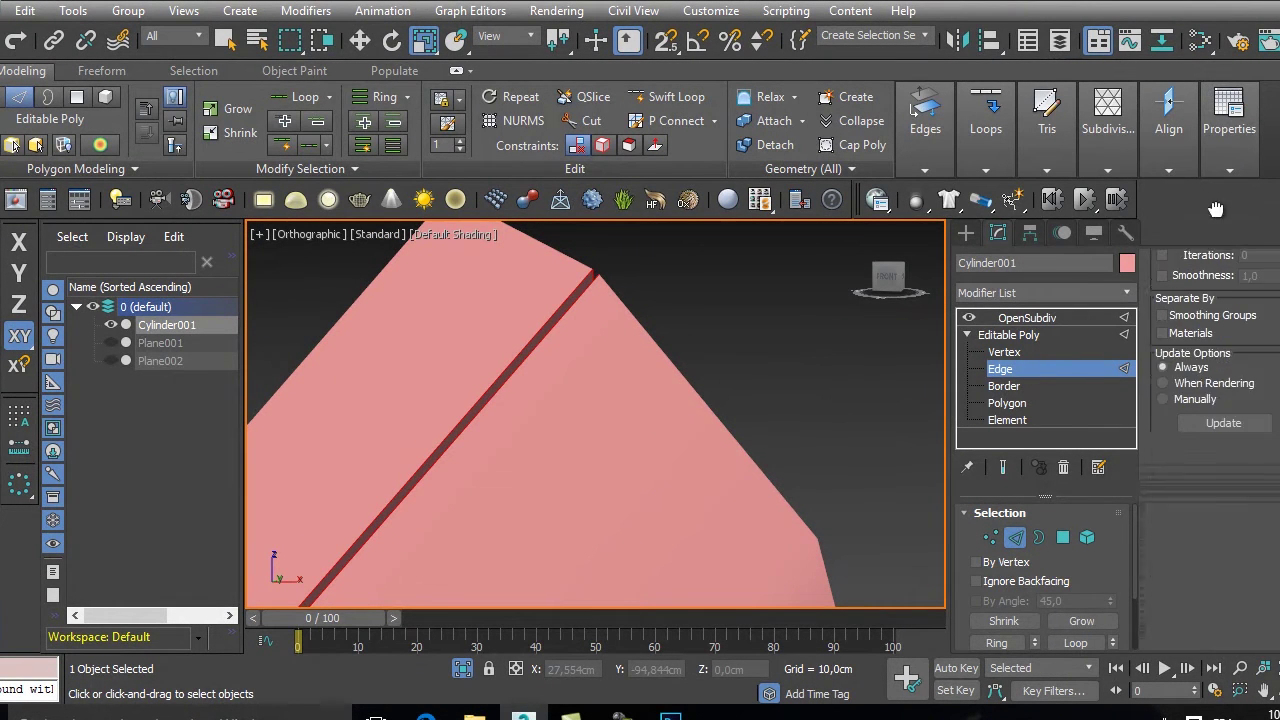
{"action": "left_click", "coordinate": [1215, 521]}
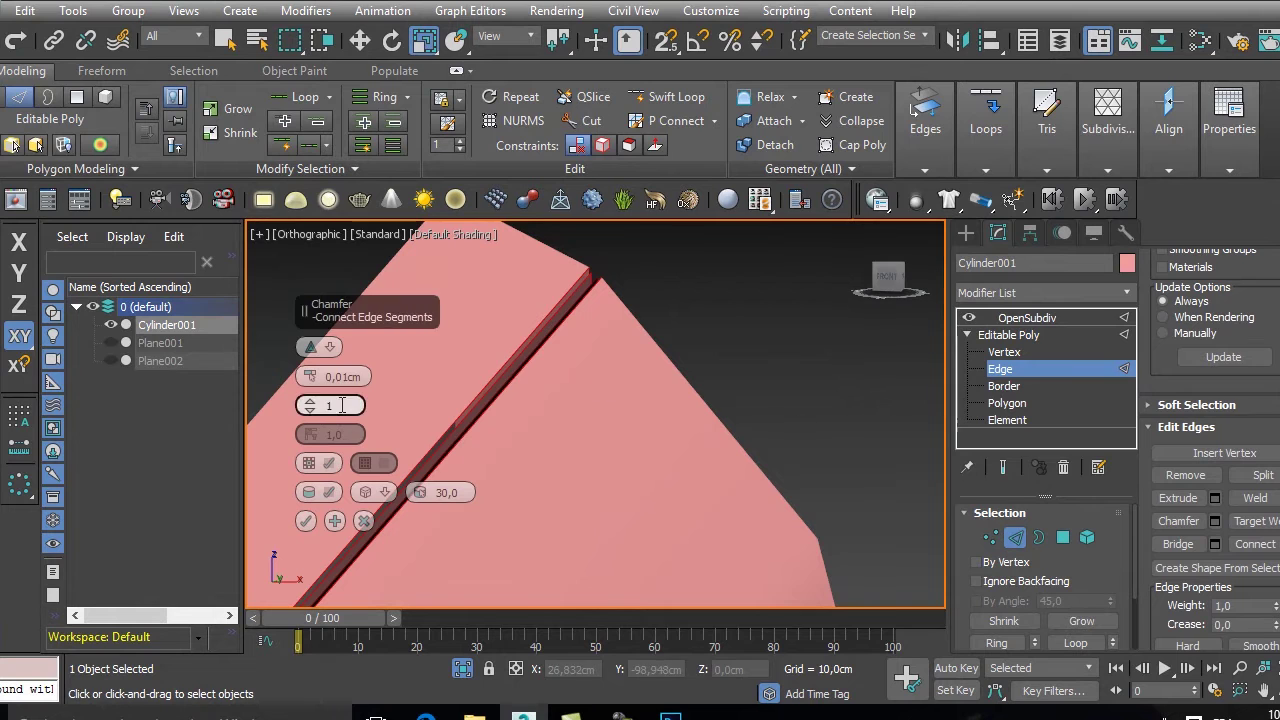
{"action": "left_click", "coordinate": [330, 464]}
{"action": "left_click", "coordinate": [330, 466]}
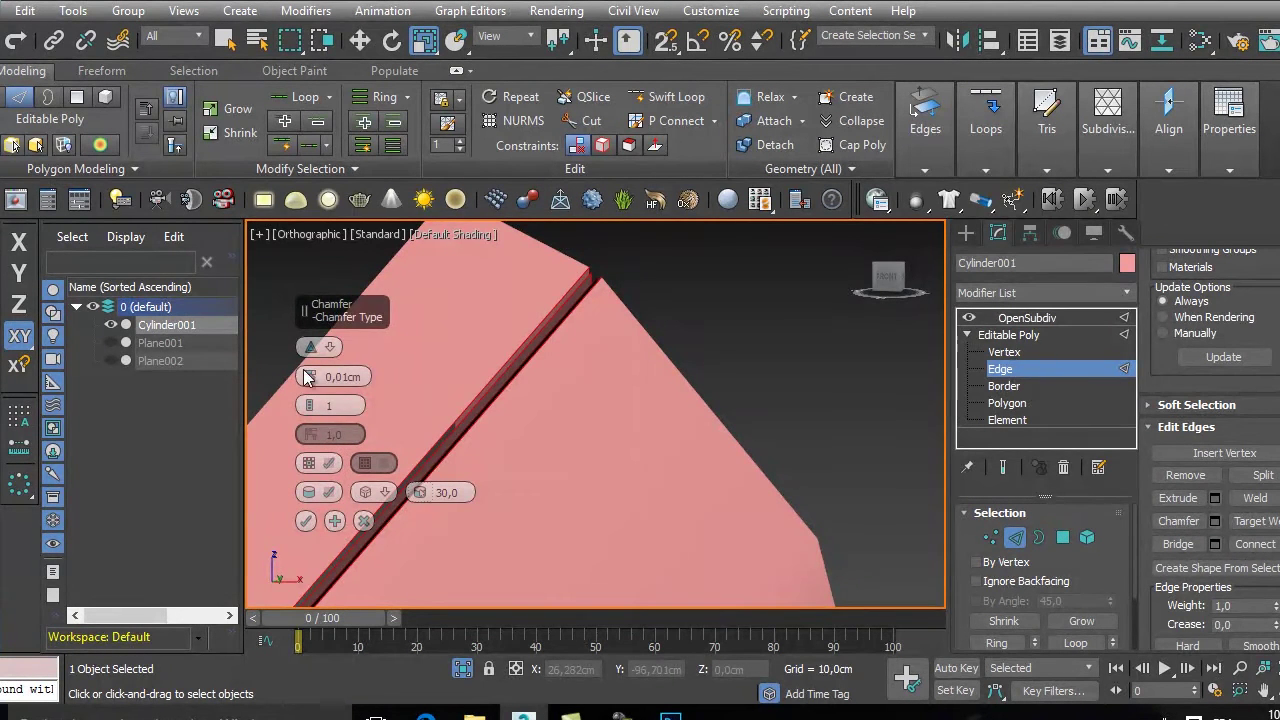
{"action": "left_click", "coordinate": [331, 463]}
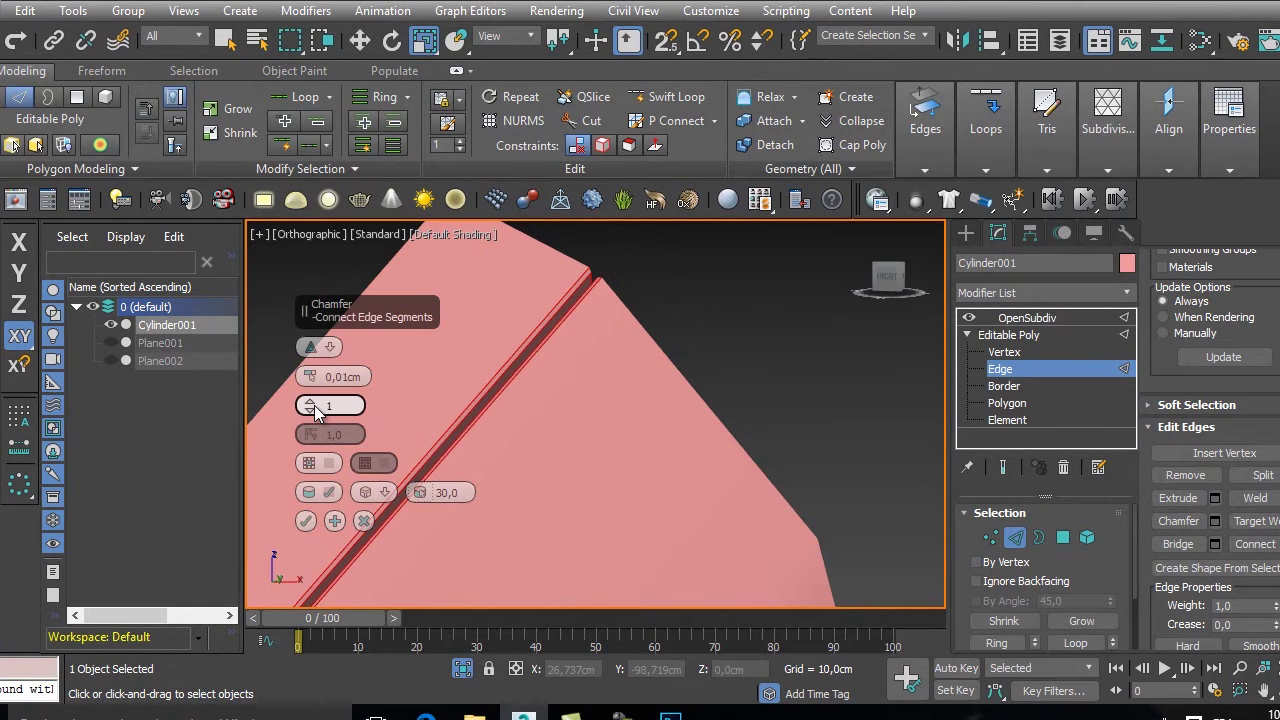
{"action": "left_click", "coordinate": [305, 521]}
- Return to the OpenSubdiv level, set its iterations to 4, and inspect the smoothed groove with the cylinder deselected
{"action": "left_click", "coordinate": [1064, 318]}
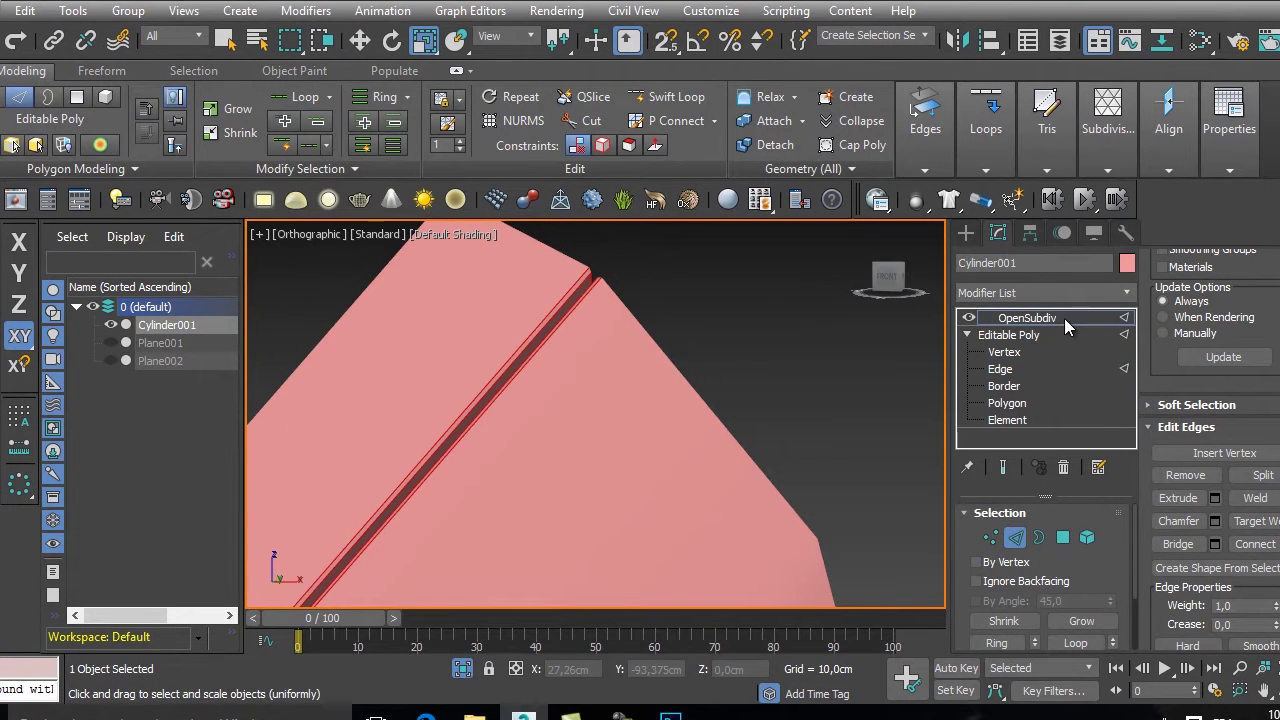
{"action": "middle_click_drag", "start_coordinate": [725, 370], "coordinate": [640, 330], "text": "alt"}
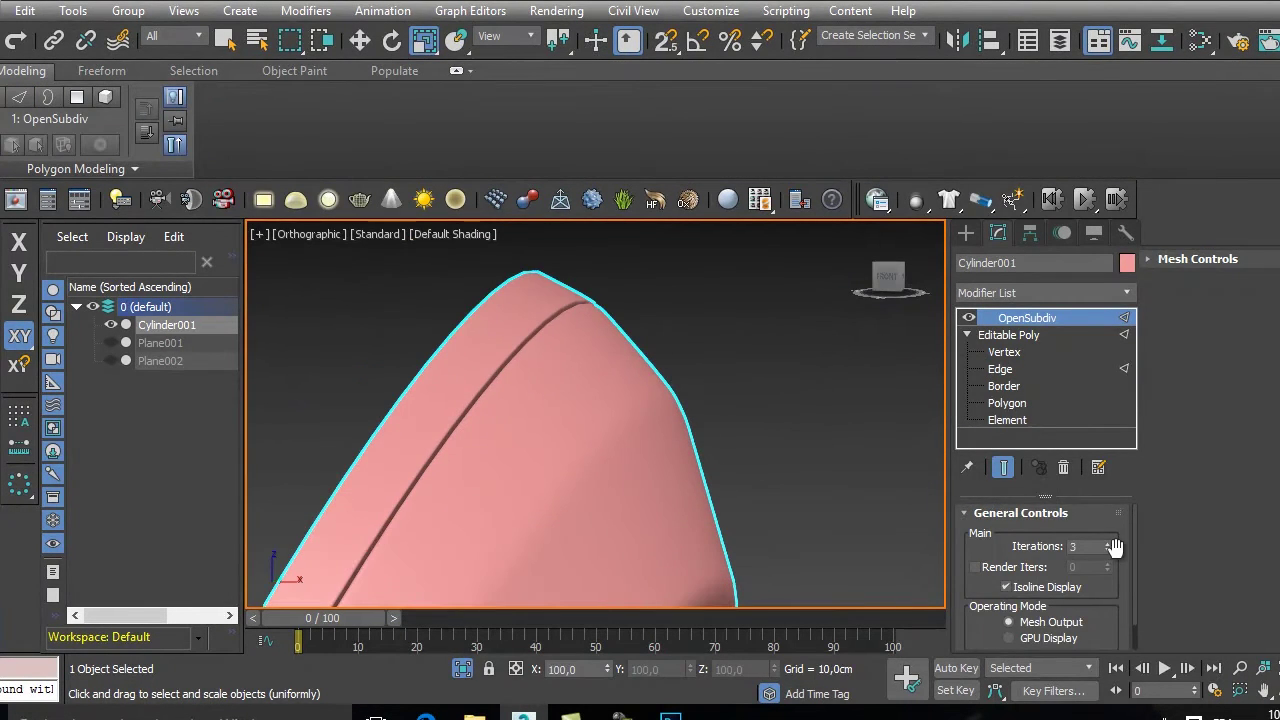
{"action": "left_click", "coordinate": [840, 403]}
{"action": "middle_click_drag", "start_coordinate": [840, 403], "coordinate": [812, 322], "text": "alt"}
{"action": "left_click", "coordinate": [1220, 630]}
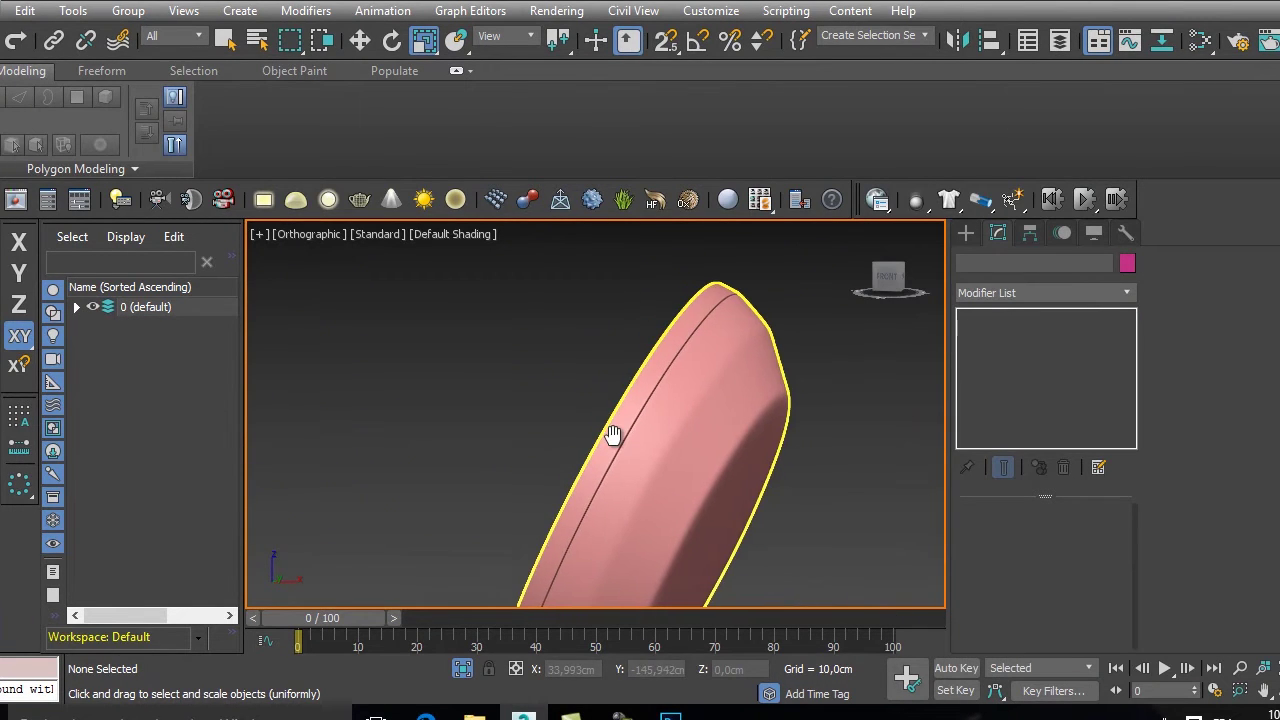
{"action": "middle_click_drag", "start_coordinate": [608, 434], "coordinate": [657, 423], "text": "alt"}
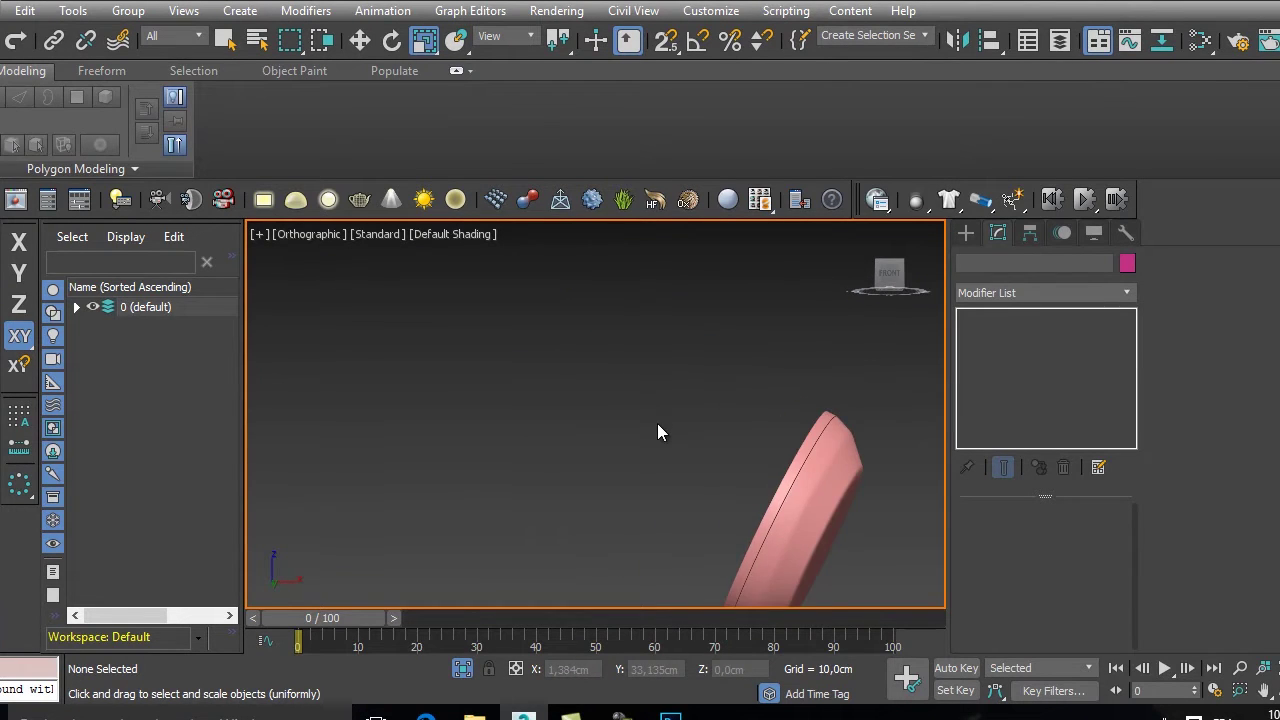
- Frame the cylinder in the front view and end its isolation to bring back the reference planes
{"action": "key", "text": "l"}
{"action": "key", "text": "z"}
{"action": "key", "text": "f"}
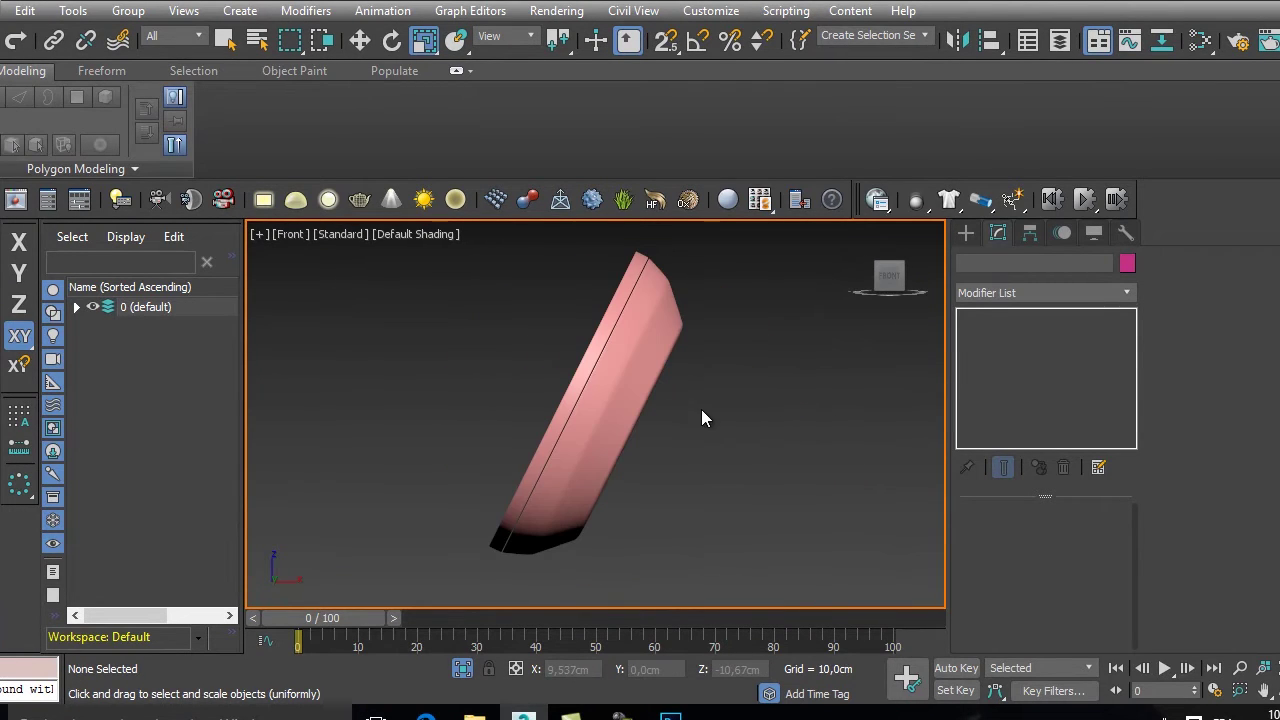
{"action": "right_click", "coordinate": [702, 368]}
{"action": "left_click", "coordinate": [757, 288]}
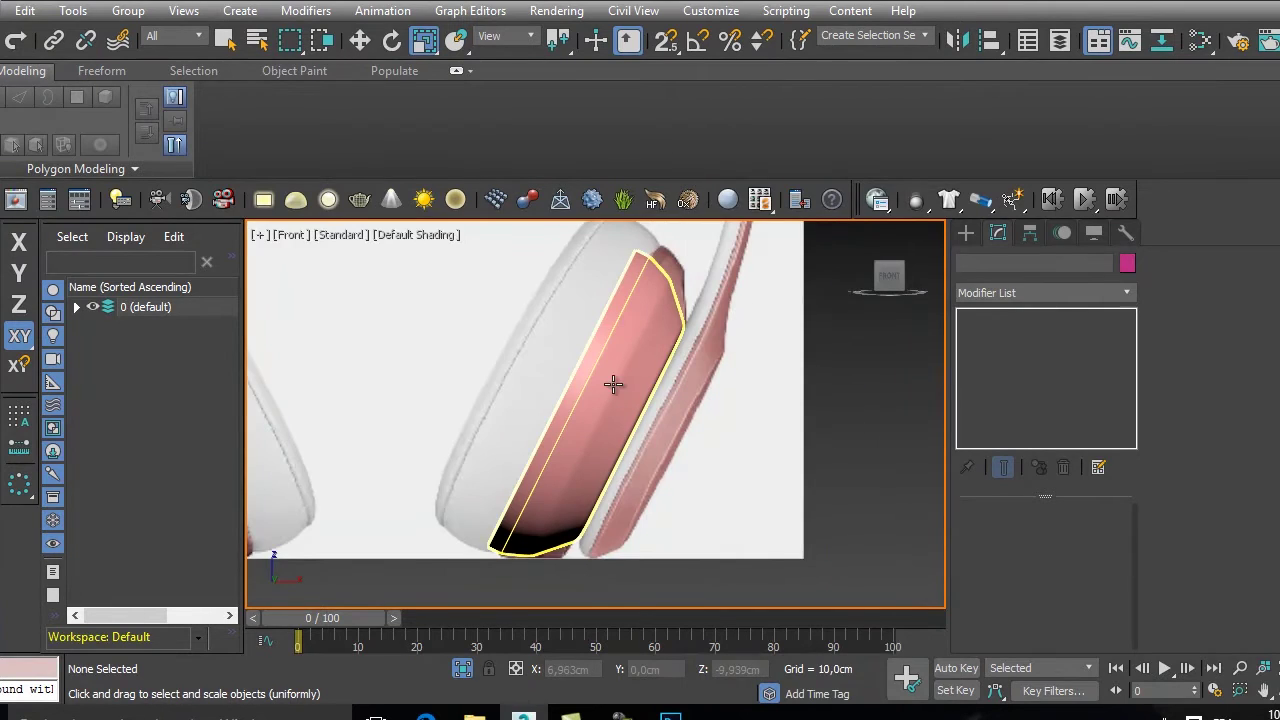
- Select the cylinder and make it see-through over the right ear cup of the front reference
{"action": "scroll", "coordinate": [613, 384], "scroll_direction": "up", "scroll_amount": 2}
{"action": "middle_click_drag", "start_coordinate": [646, 377], "coordinate": [696, 372]}
{"action": "left_click", "coordinate": [690, 359]}
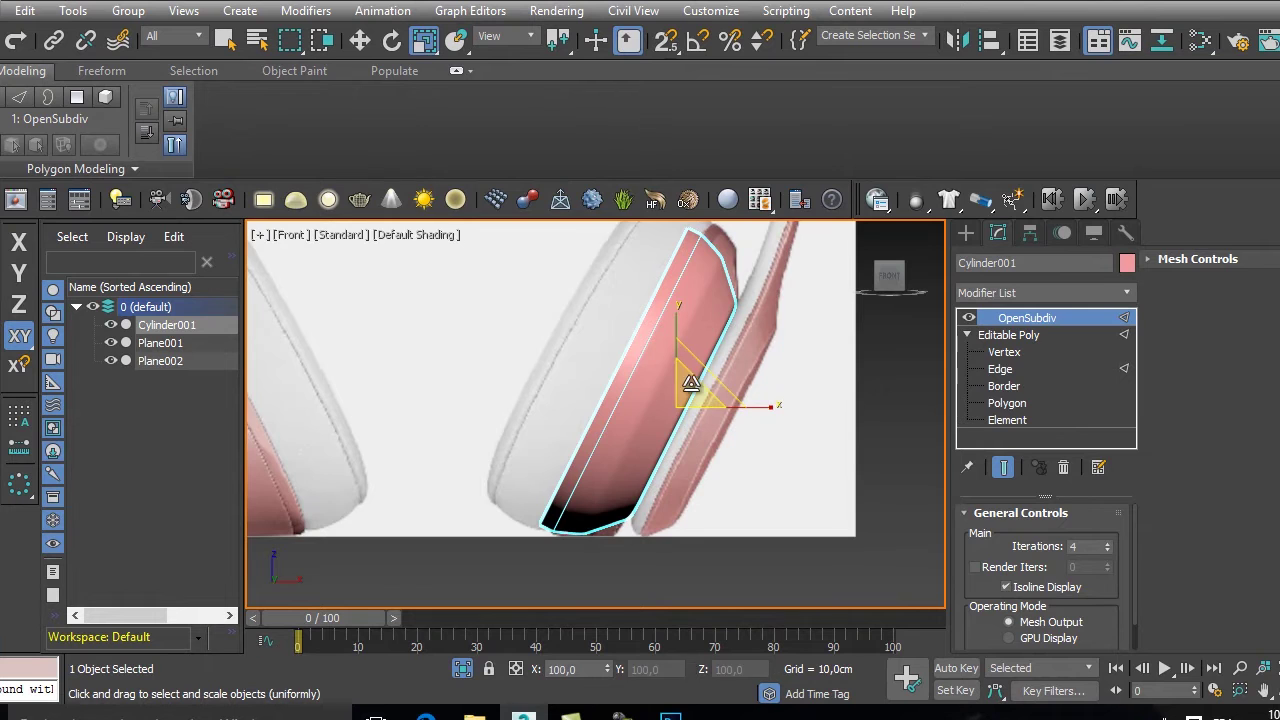
{"action": "key", "text": "F3"}
{"action": "key", "text": "F4"}
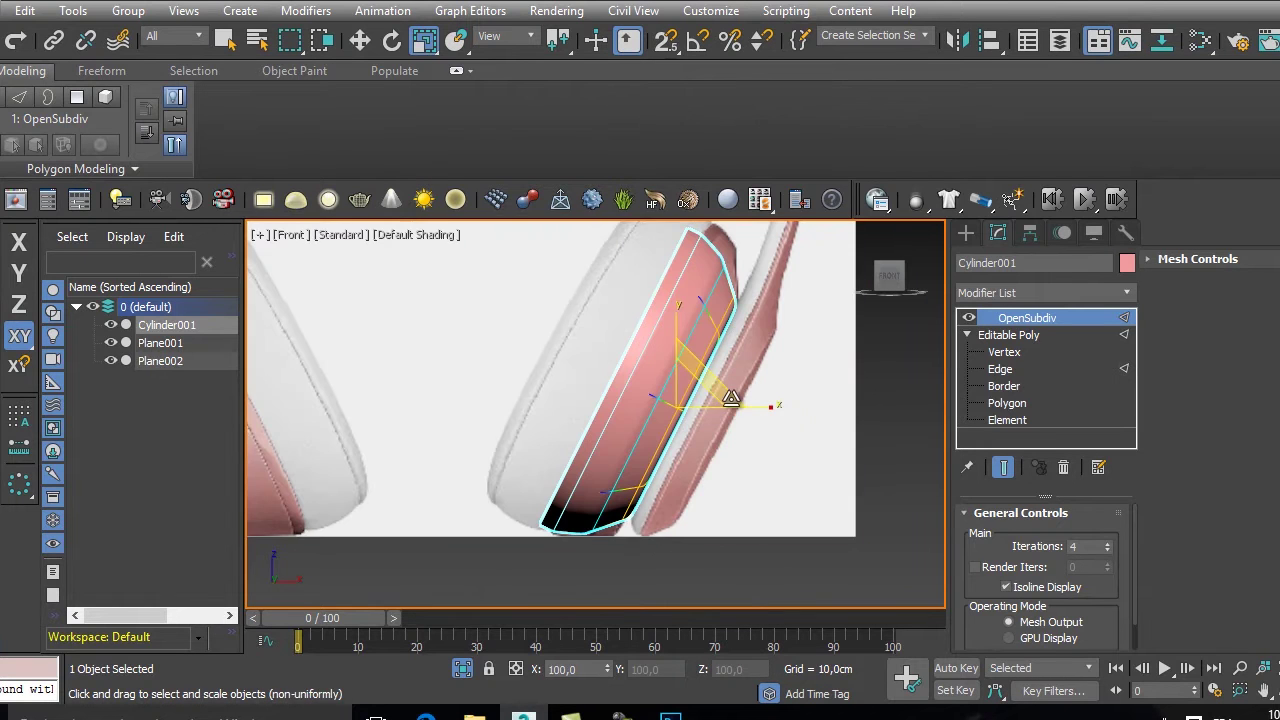
{"action": "key", "text": "alt+x"}
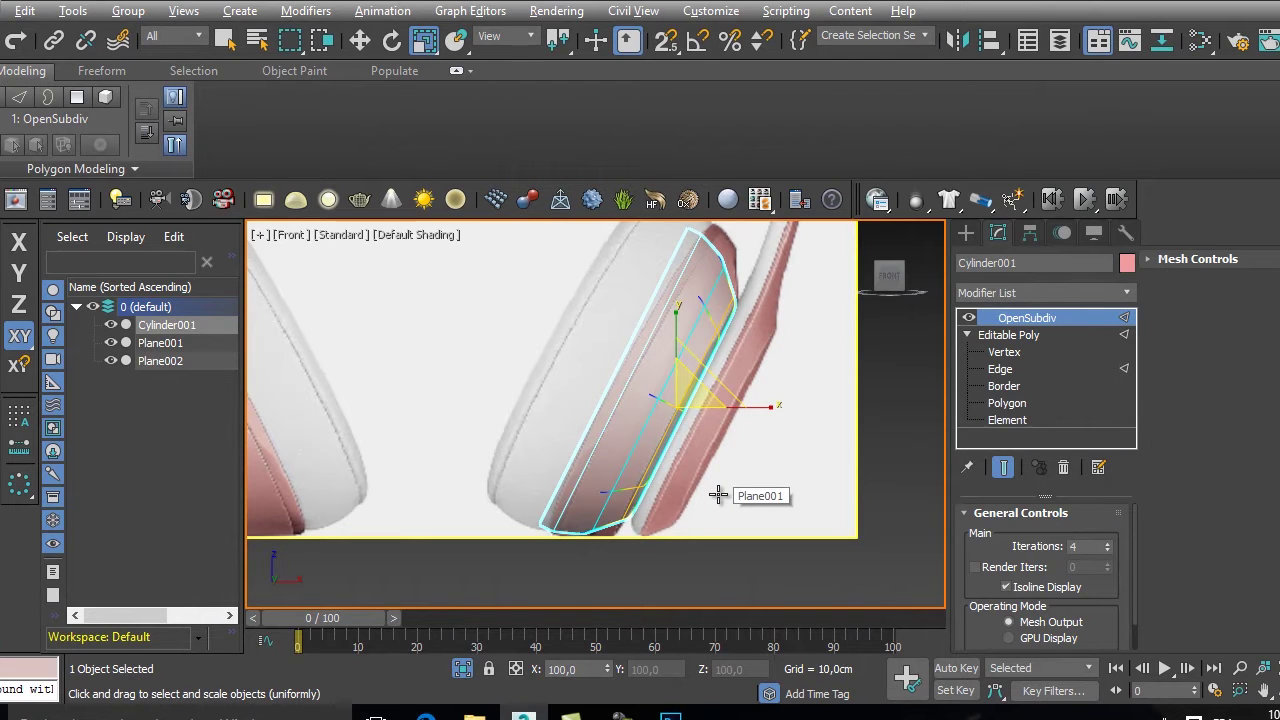
- Move the cylinder slightly toward the cushion along its local Z axis and scale it up slightly and uniformly
{"action": "key", "text": "w"}
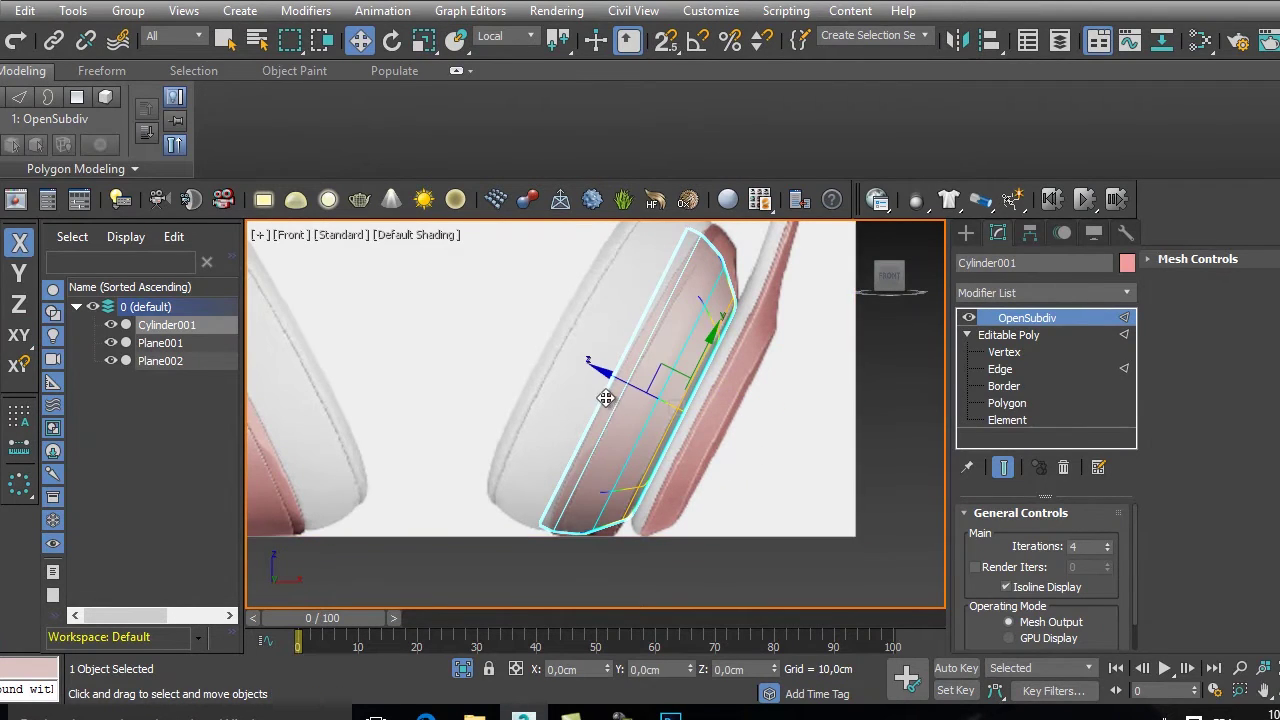
{"action": "mouse_move", "coordinate": [612, 385]}
{"action": "left_mouse_down"}
{"action": "mouse_move", "coordinate": [582, 352]}
{"action": "mouse_move", "coordinate": [614, 384]}
{"action": "left_mouse_up"}
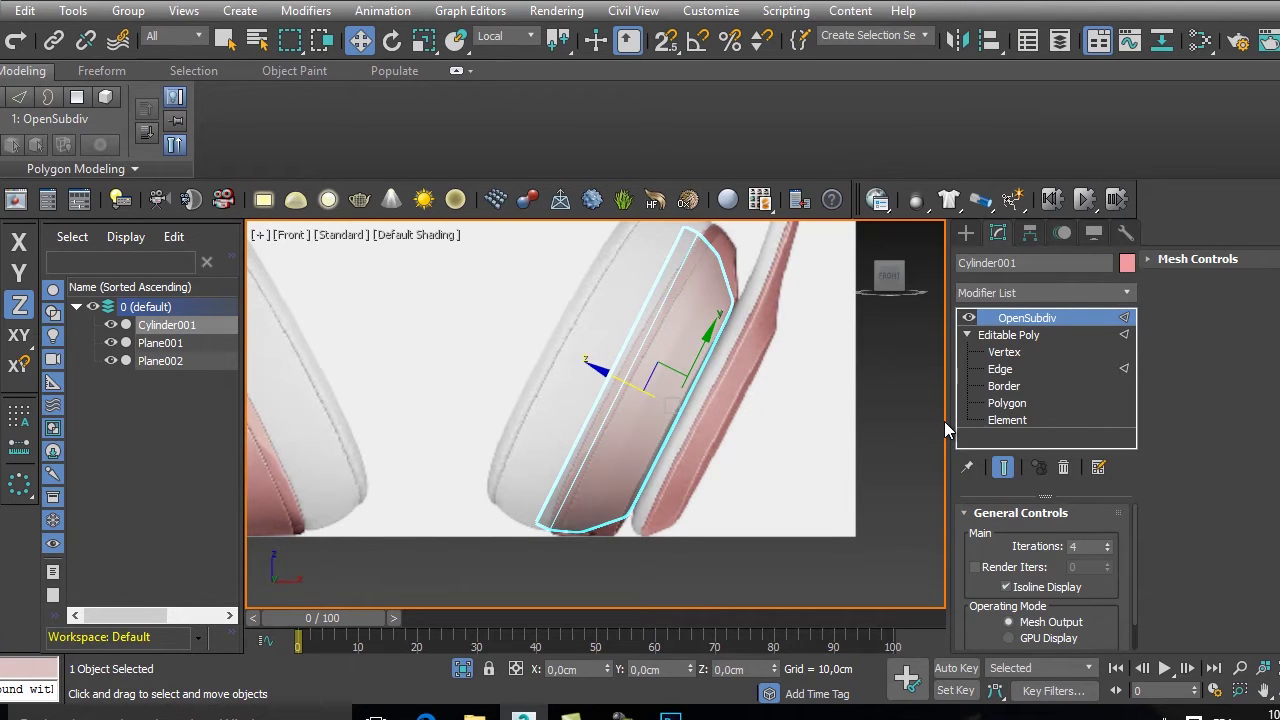
{"action": "key", "text": "r"}
{"action": "left_click_drag", "start_coordinate": [680, 398], "coordinate": [681, 386]}
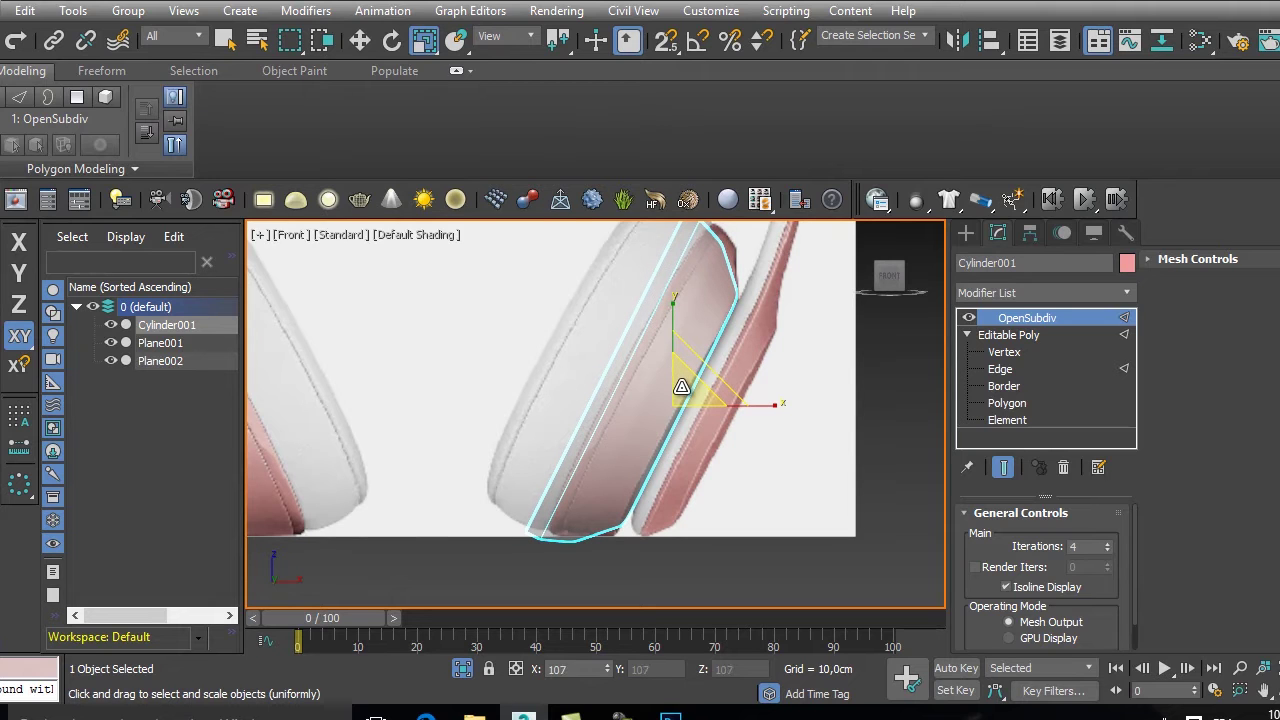
{"action": "left_click_drag", "start_coordinate": [681, 386], "coordinate": [684, 391]}
- Fine-tune the cylinder's position along its local Z axis against the pink band in the front reference
{"action": "key", "text": "w"}
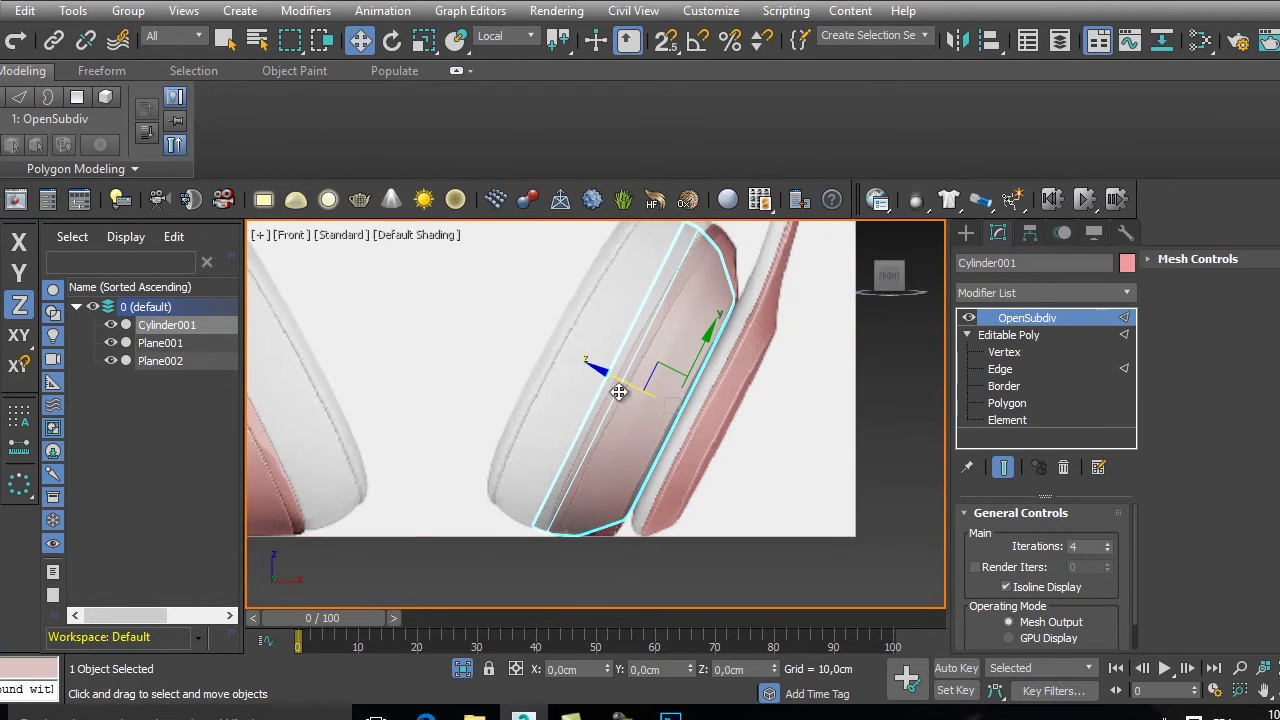
{"action": "left_click_drag", "start_coordinate": [603, 371], "coordinate": [615, 378]}
{"action": "left_click_drag", "start_coordinate": [613, 372], "coordinate": [604, 365]}
{"action": "scroll", "coordinate": [673, 372], "scroll_direction": "down", "scroll_amount": 5}
{"action": "scroll", "coordinate": [690, 367], "scroll_direction": "up", "scroll_amount": 4}
{"action": "middle_click_drag", "start_coordinate": [617, 389], "coordinate": [753, 386]}
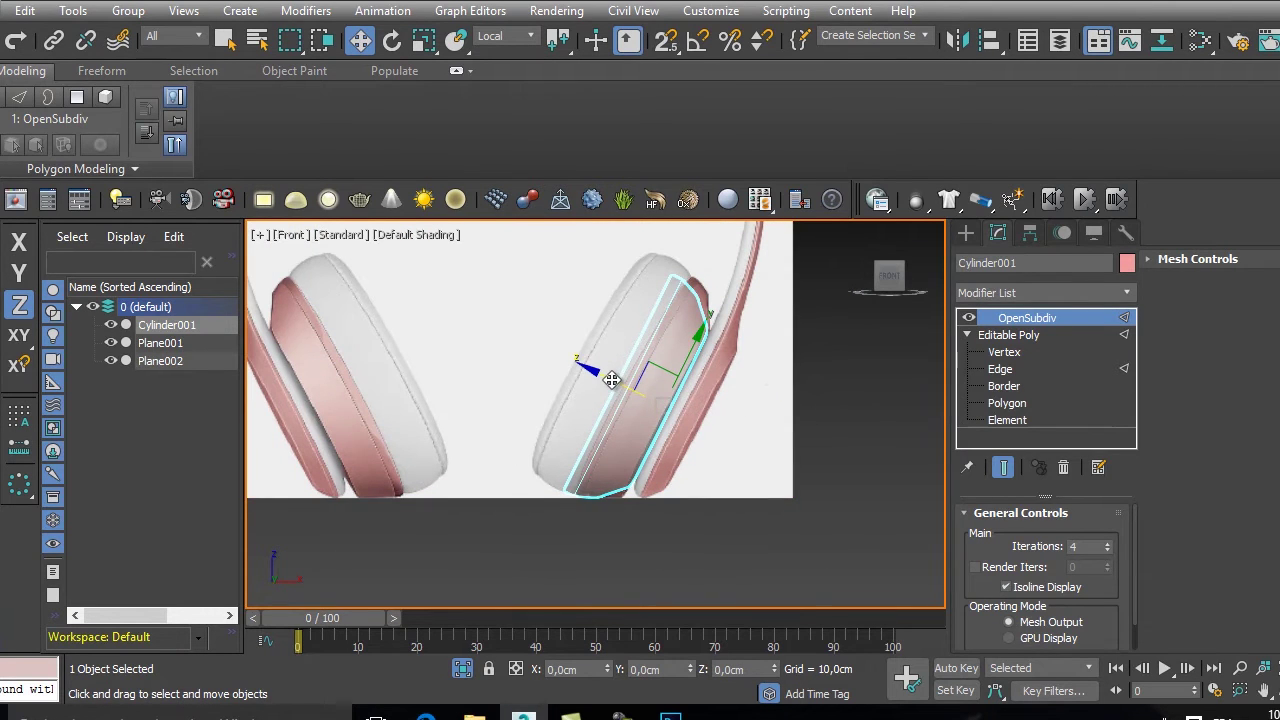
{"action": "scroll", "coordinate": [625, 395], "scroll_direction": "up", "scroll_amount": 2}
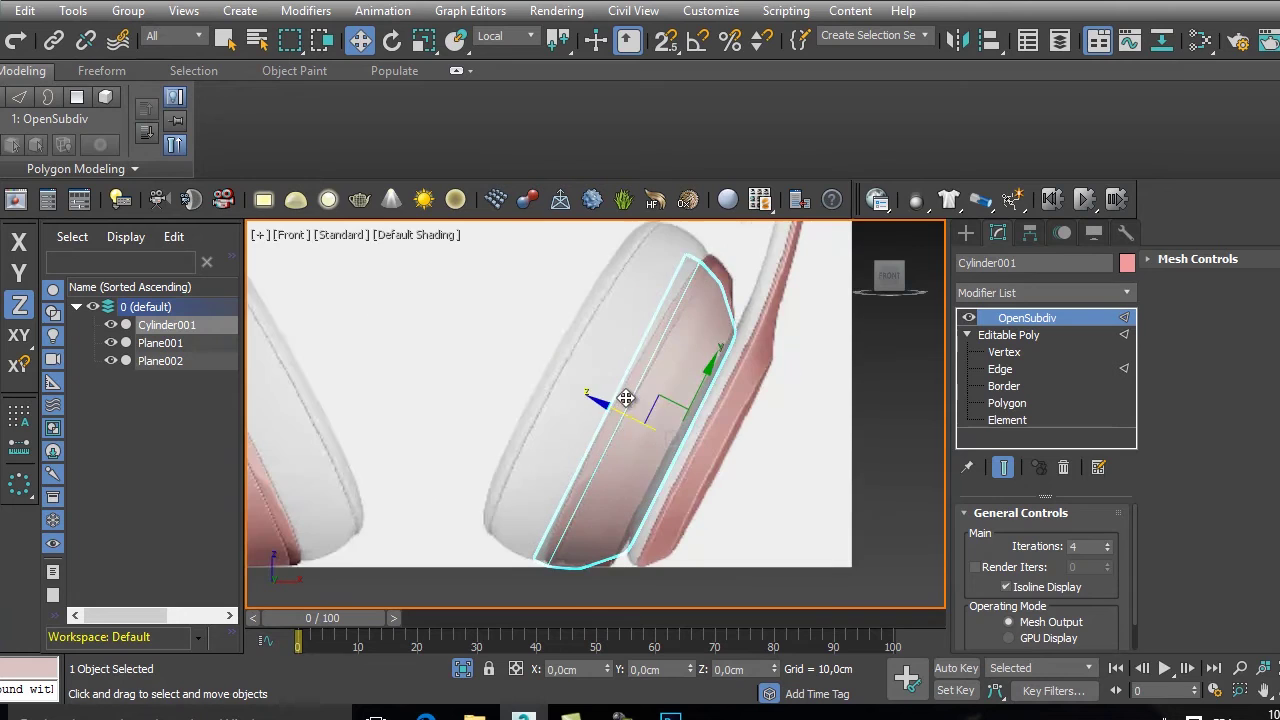
- Rotate the pink band's cylinder slightly about its local X axis to match the tilt of the band in the front reference
{"action": "key", "text": "e"}
{"action": "left_click_drag", "start_coordinate": [740, 401], "coordinate": [777, 434]}
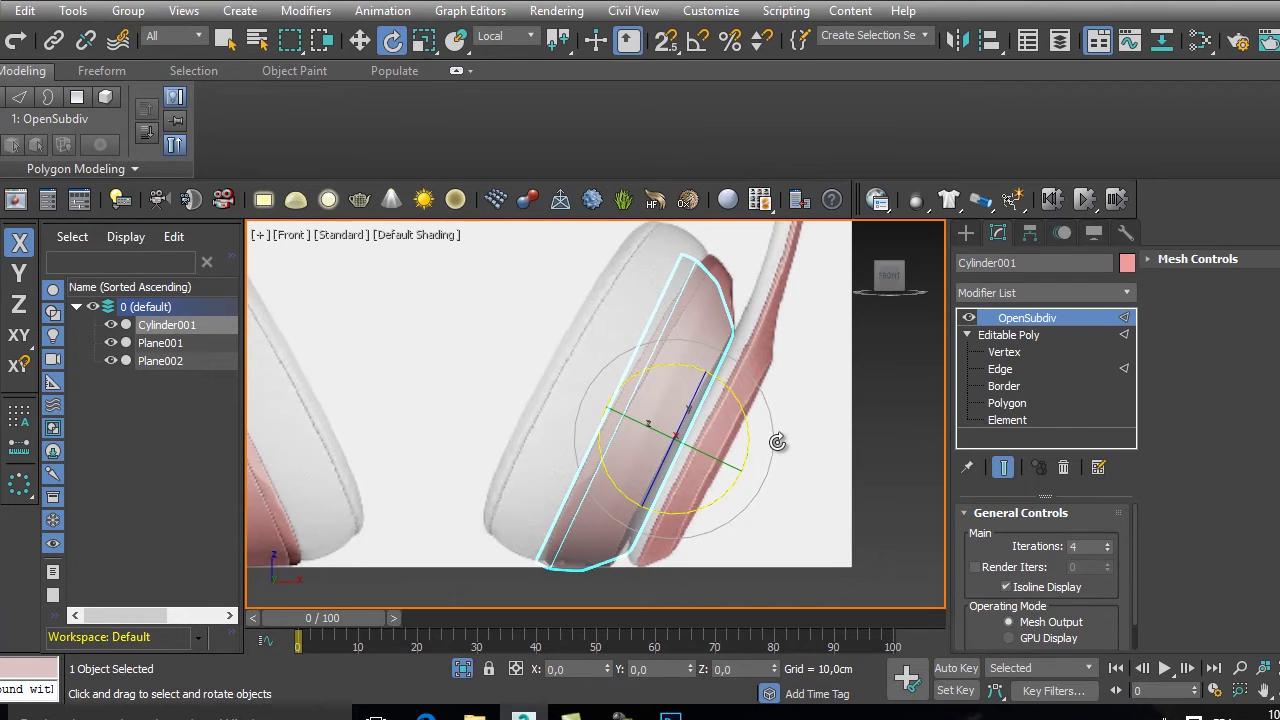
{"action": "left_click_drag", "start_coordinate": [773, 479], "coordinate": [760, 474]}
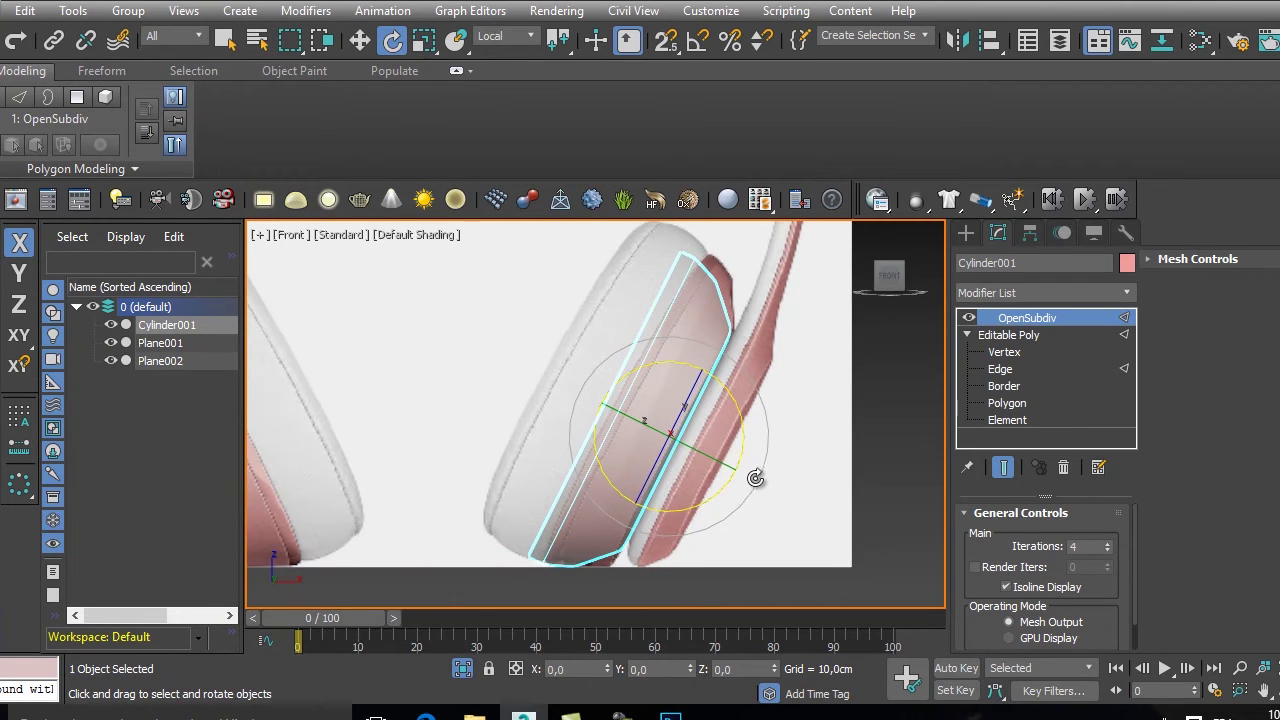
{"action": "scroll", "coordinate": [680, 423], "scroll_direction": "down", "scroll_amount": 4}
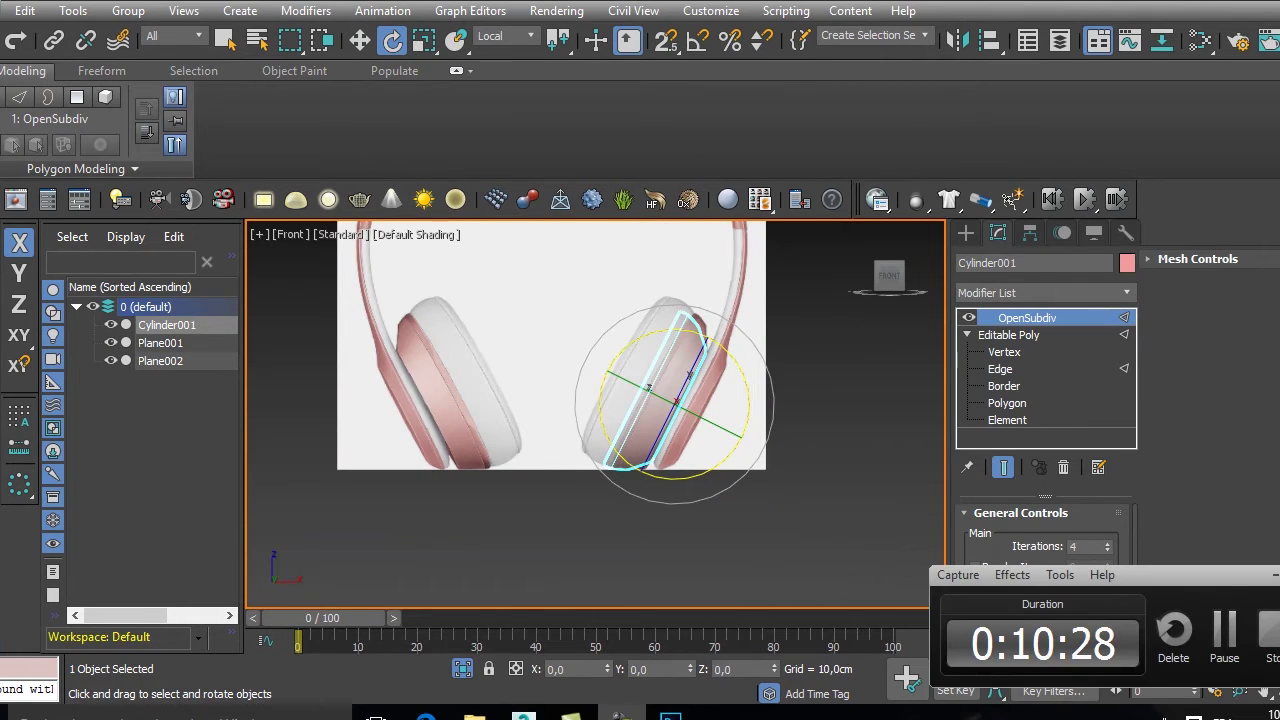
{"action": "scroll", "coordinate": [700, 394], "scroll_direction": "up", "scroll_amount": 3}
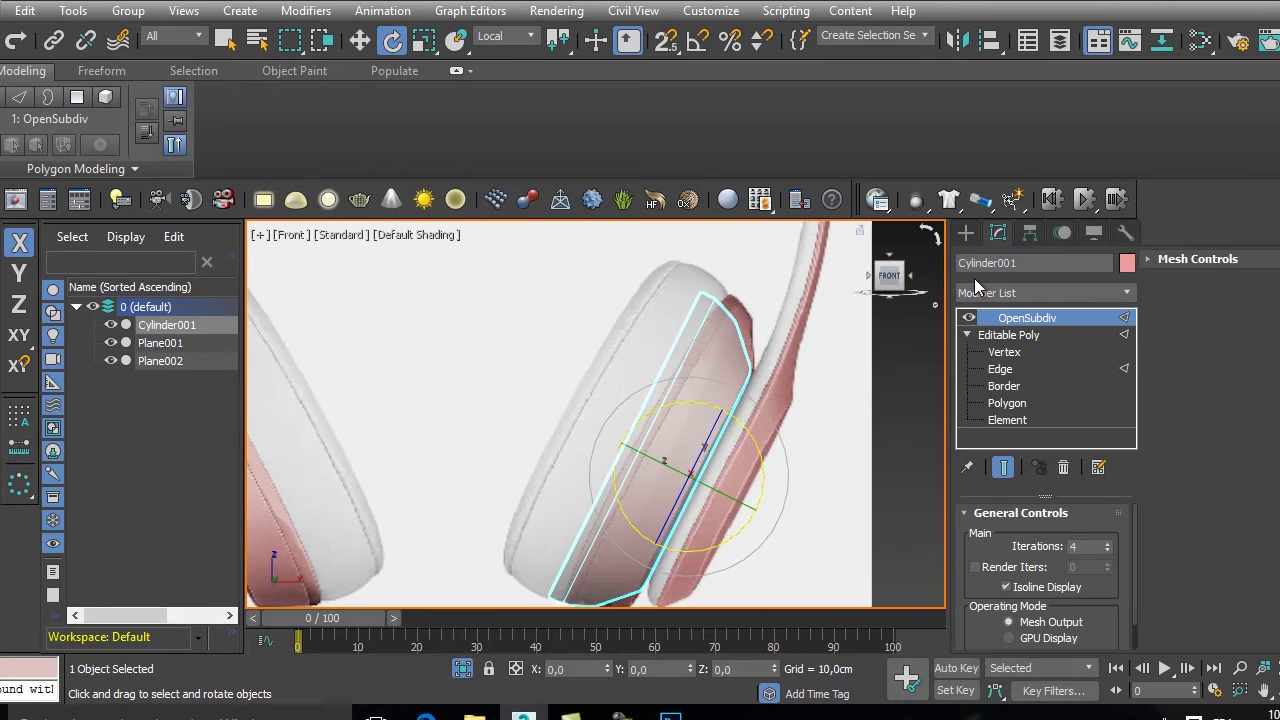
- Draw an eight-sided cylinder about 4 cm in radius and 4.3 cm high in the empty space beside the front reference
{"action": "left_click", "coordinate": [964, 234]}
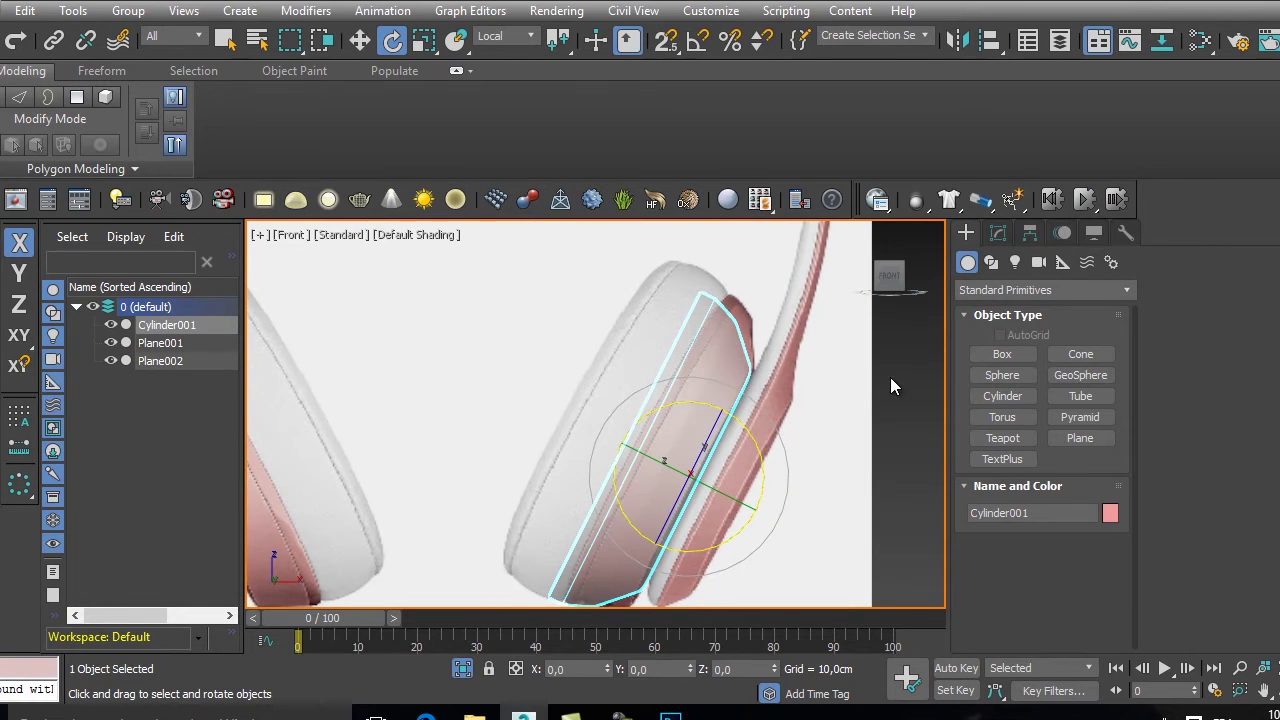
{"action": "left_click", "coordinate": [1004, 397]}
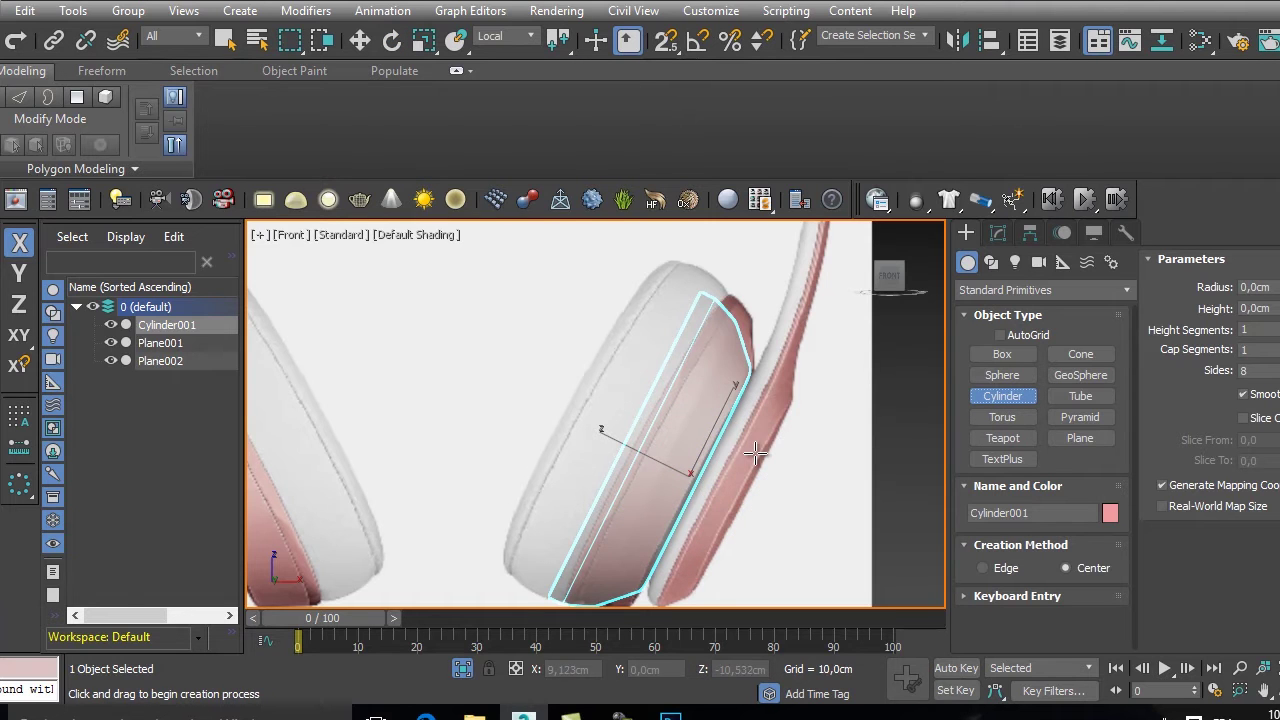
{"action": "scroll", "coordinate": [755, 455], "scroll_direction": "down", "scroll_amount": 5}
{"action": "left_click_drag", "start_coordinate": [751, 413], "coordinate": [803, 463]}
{"action": "left_click", "coordinate": [805, 468]}
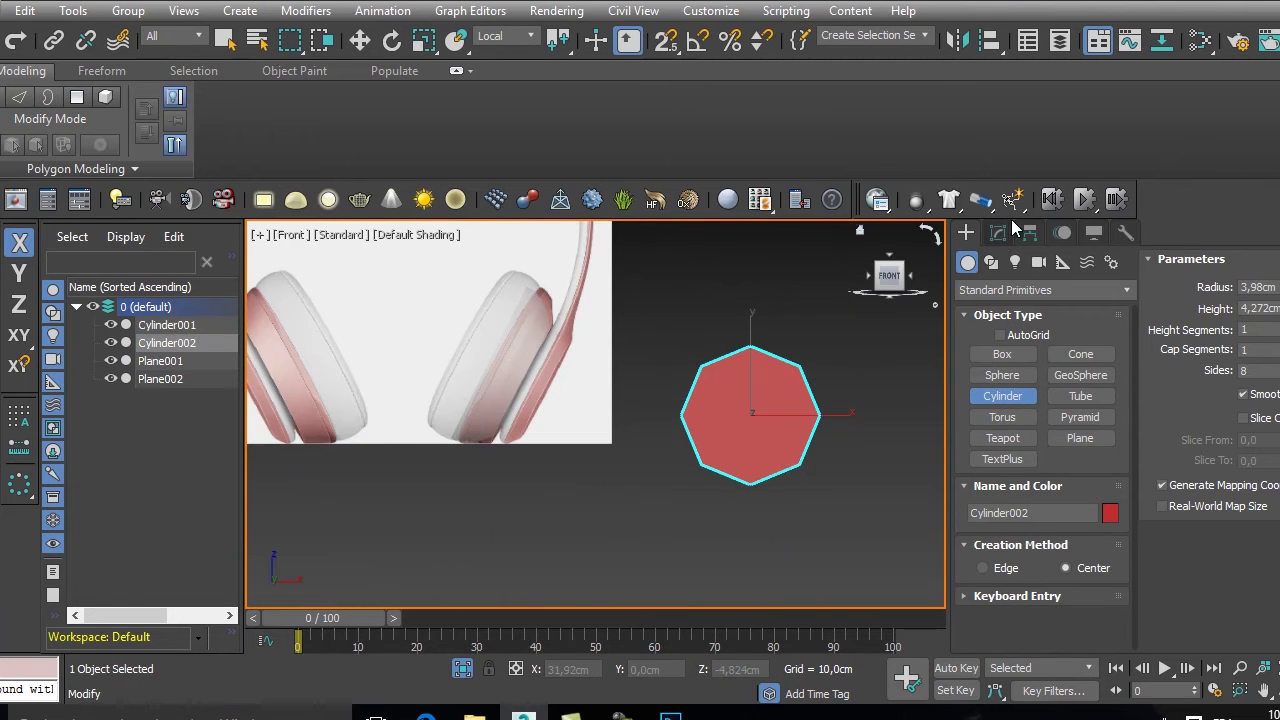
- Set the new cylinder's radius to 5 cm
{"action": "left_click", "coordinate": [1003, 232]}
{"action": "double_click", "coordinate": [1102, 540]}
{"action": "type", "text": "5"}
{"action": "key", "text": "Return"}
- Convert the new cylinder to Editable Poly and delete both of its end caps to leave an open ring
{"action": "middle_click_drag", "start_coordinate": [960, 507], "coordinate": [796, 449], "text": "alt"}
{"action": "right_click", "coordinate": [796, 440]}
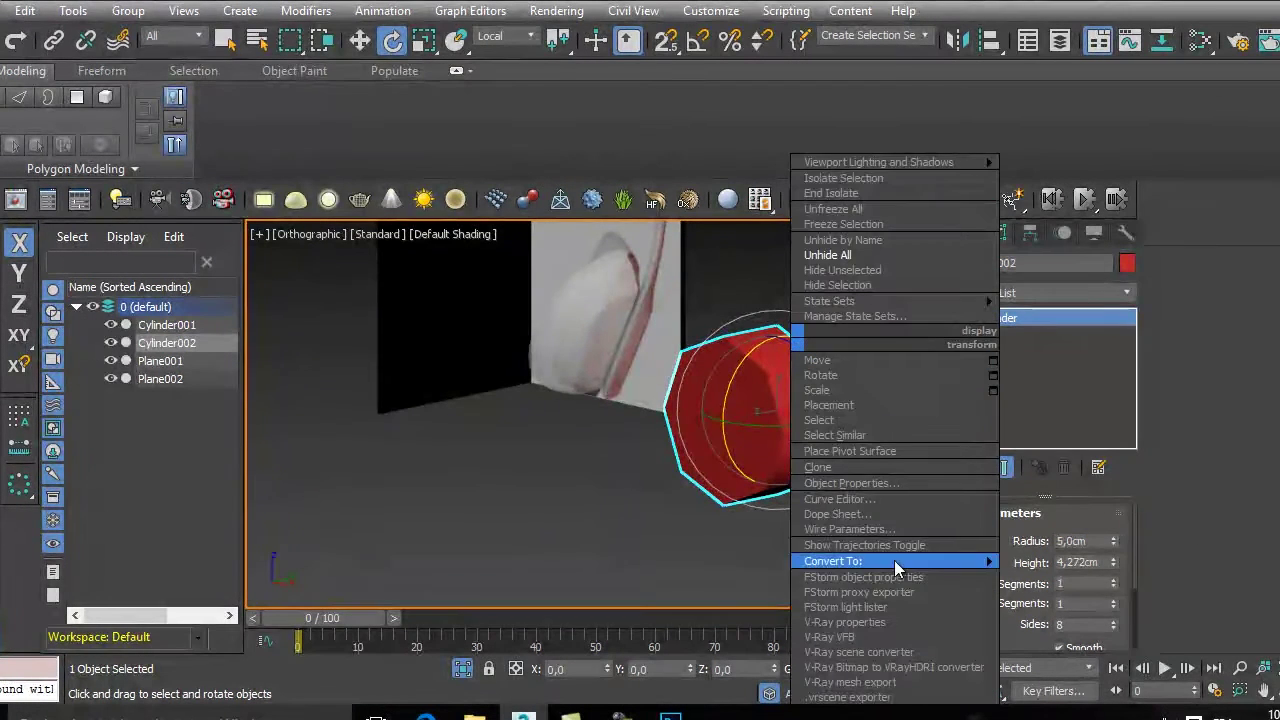
{"action": "mouse_move", "coordinate": [934, 556]}
{"action": "left_click", "coordinate": [1030, 584]}
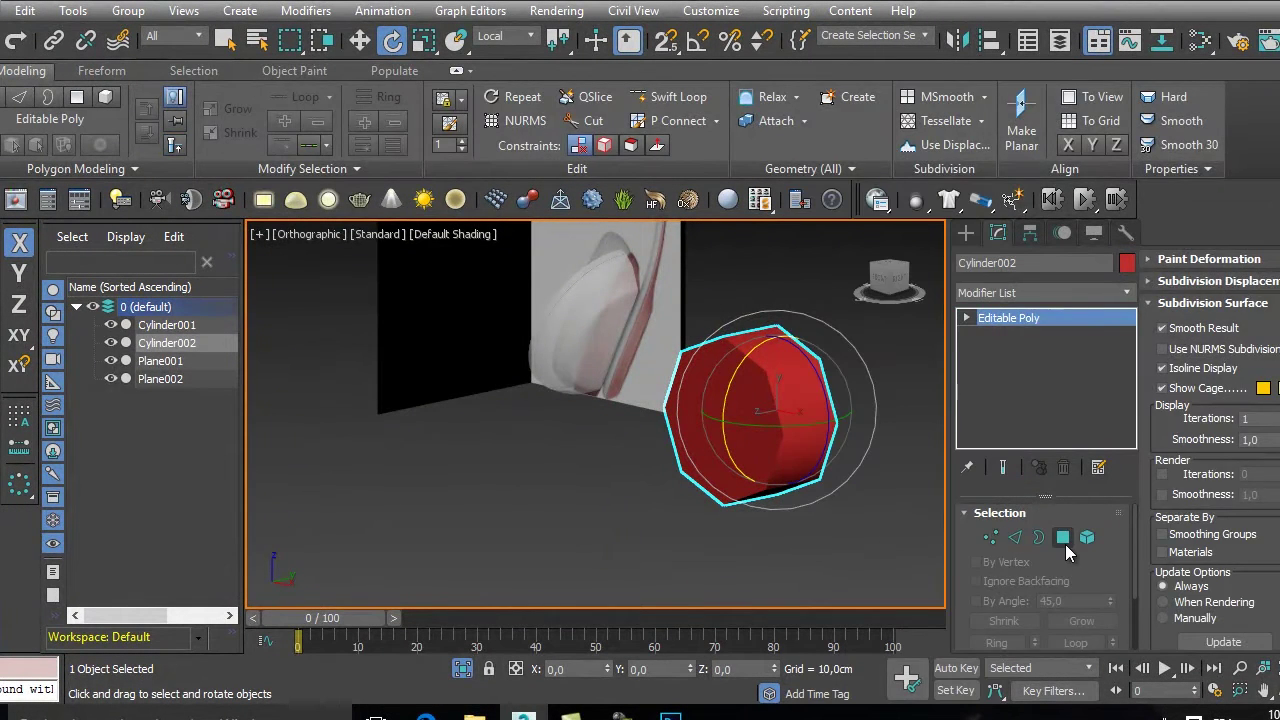
{"action": "key", "text": "4"}
{"action": "mouse_move", "coordinate": [802, 435]}
{"action": "middle_mouse_down", "text": "alt"}
{"action": "mouse_move", "coordinate": [654, 417]}
{"action": "mouse_move", "coordinate": [800, 430]}
{"action": "middle_mouse_up", "text": "alt"}
{"action": "key", "text": "Delete"}
{"action": "middle_click_drag", "start_coordinate": [705, 472], "coordinate": [760, 470], "text": "alt"}
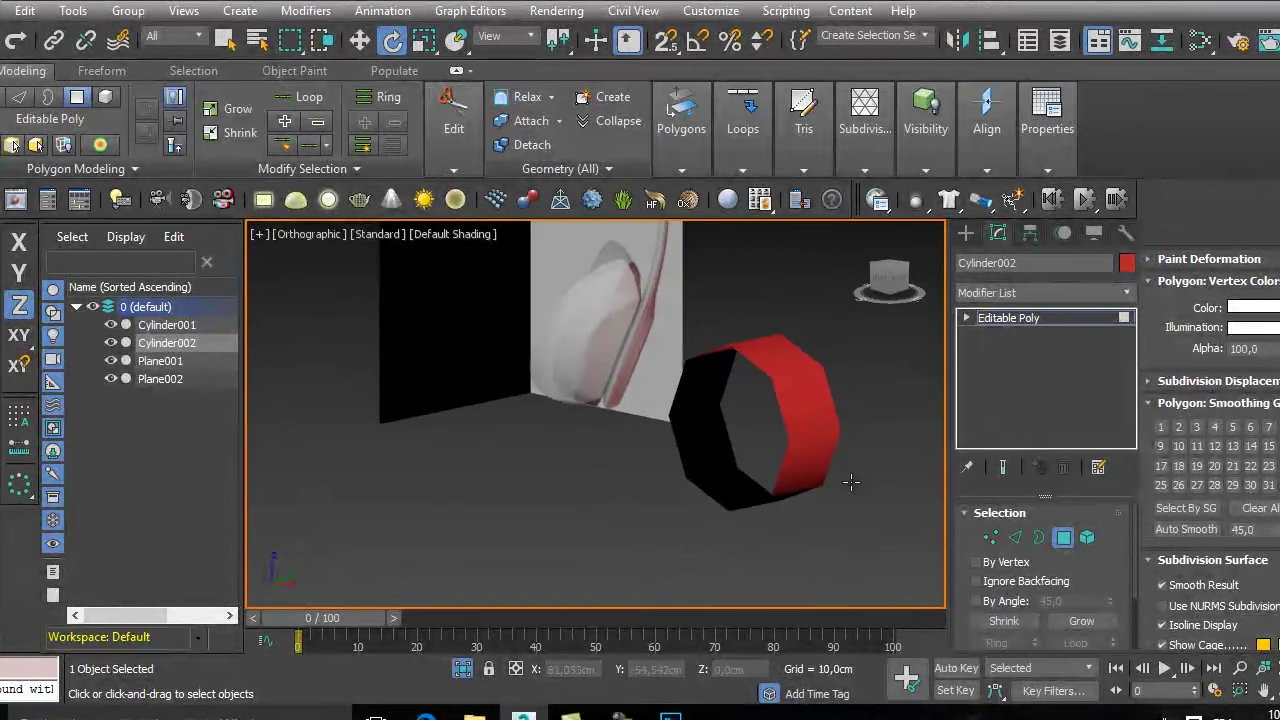
{"action": "left_click", "coordinate": [1063, 537]}
- In the front view, rotate the open ring a quarter turn so it stands edge-on and move it between the two ear cups
{"action": "key", "text": "f"}
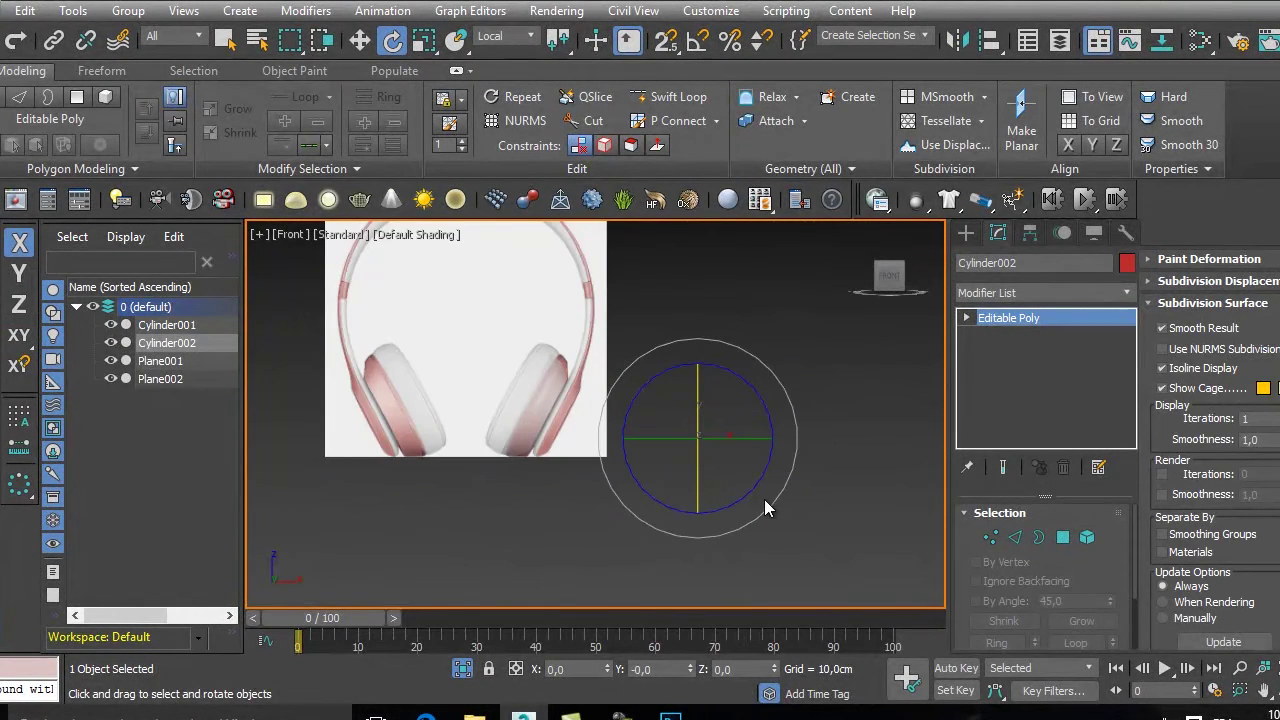
{"action": "left_click_drag", "start_coordinate": [734, 443], "coordinate": [592, 432]}
{"action": "left_click_drag", "start_coordinate": [743, 447], "coordinate": [455, 440]}
{"action": "key", "text": "w"}
{"action": "scroll", "coordinate": [480, 430], "scroll_direction": "up", "scroll_amount": 4}
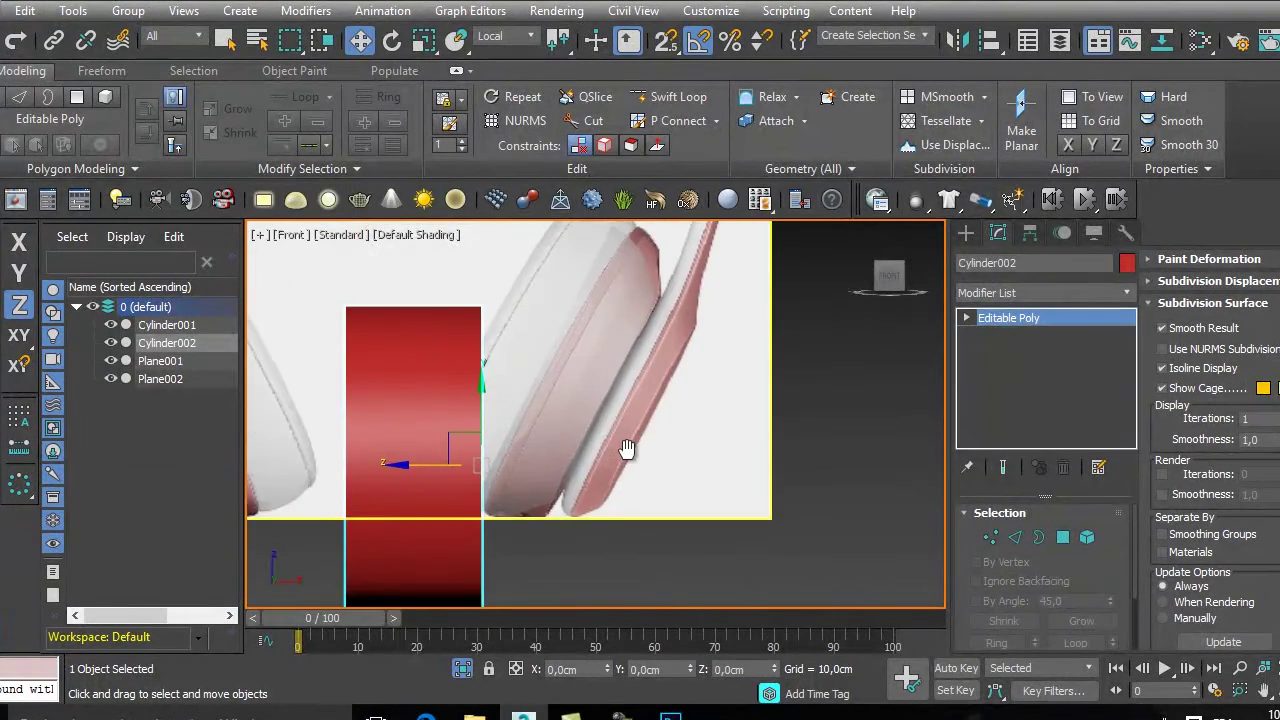
- Raise the ring along its local Y axis to the height of the ear cups and make it see-through
{"action": "scroll", "coordinate": [626, 448], "scroll_direction": "down", "scroll_amount": 3}
{"action": "left_click_drag", "start_coordinate": [706, 394], "coordinate": [703, 337]}
{"action": "key", "text": "alt+x"}
{"action": "scroll", "coordinate": [702, 399], "scroll_direction": "up", "scroll_amount": 3}
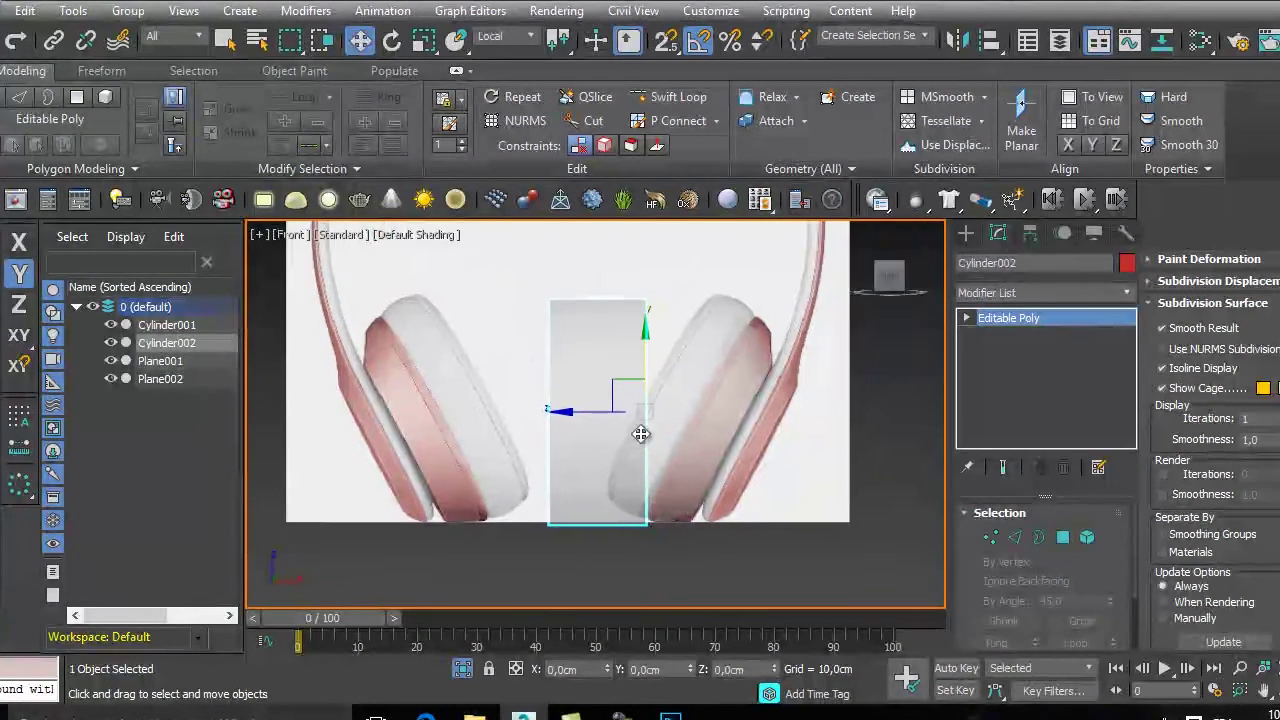
{"action": "left_click_drag", "start_coordinate": [643, 360], "coordinate": [643, 351]}
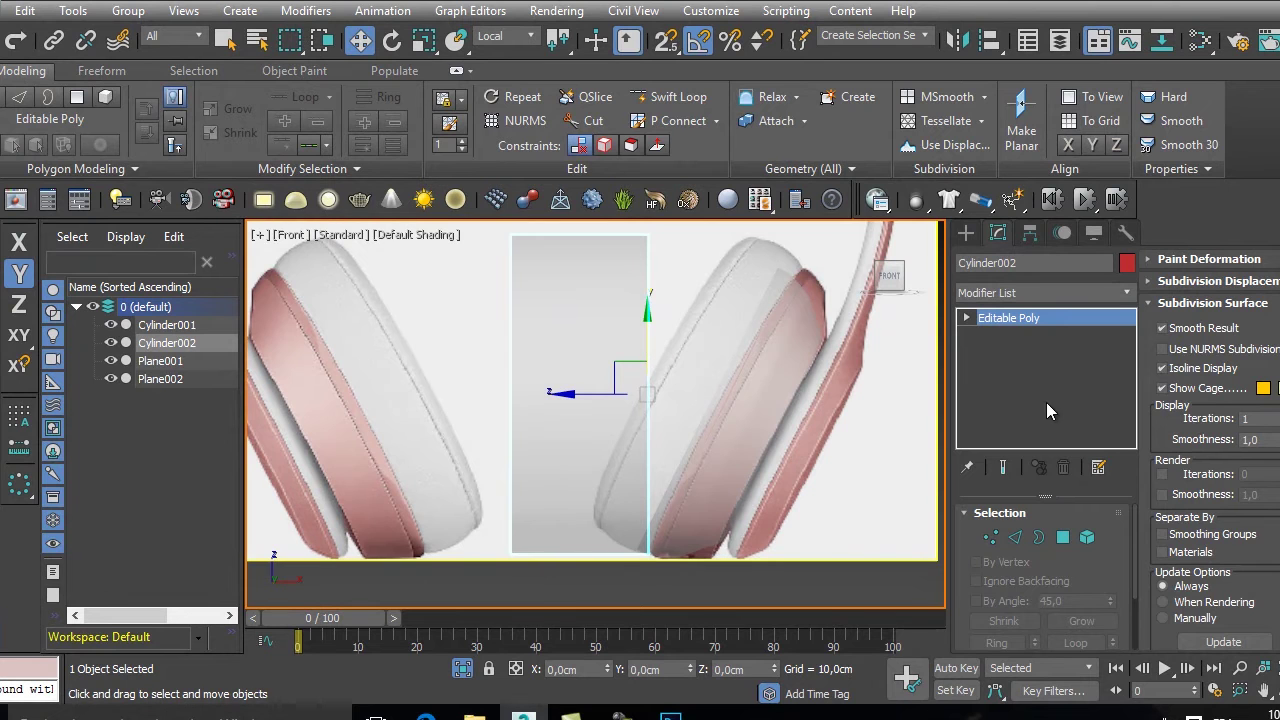
- Narrow the ring by moving the open border farther from the right ear cup inward along X to about 0.7 cm
{"action": "left_click", "coordinate": [1039, 537]}
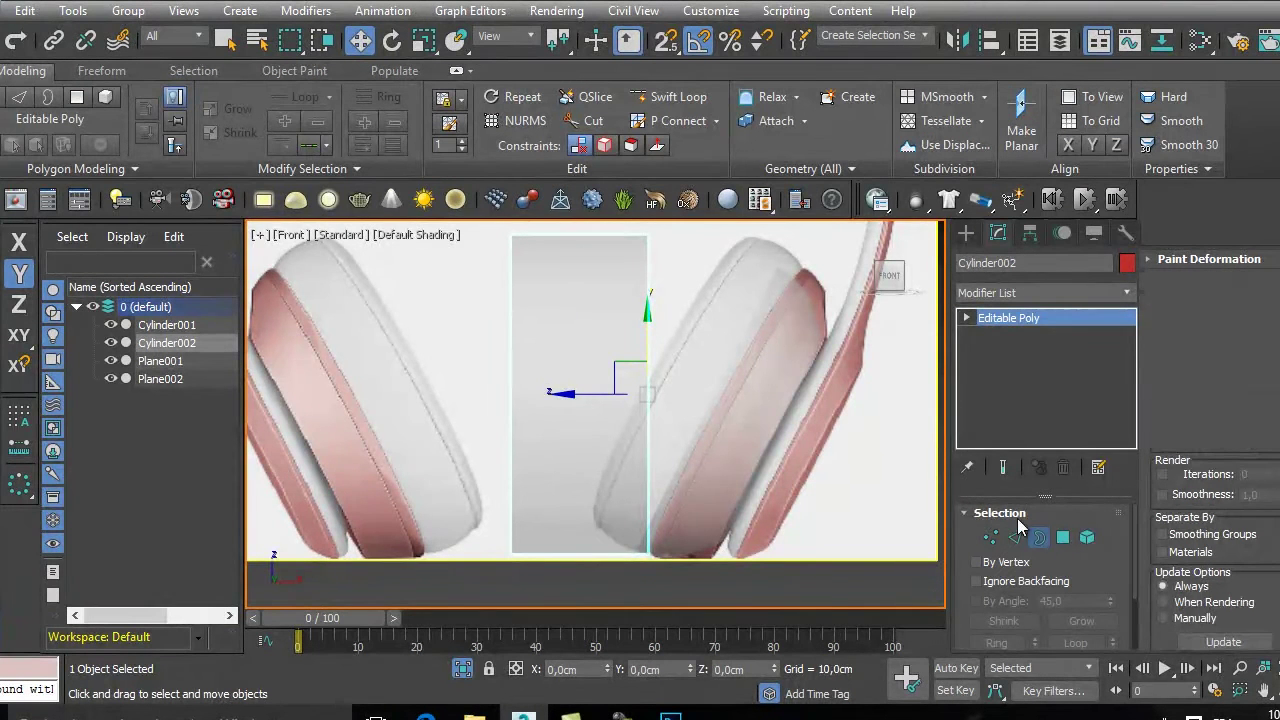
{"action": "left_click", "coordinate": [515, 368]}
{"action": "left_click_drag", "start_coordinate": [571, 395], "coordinate": [608, 440]}
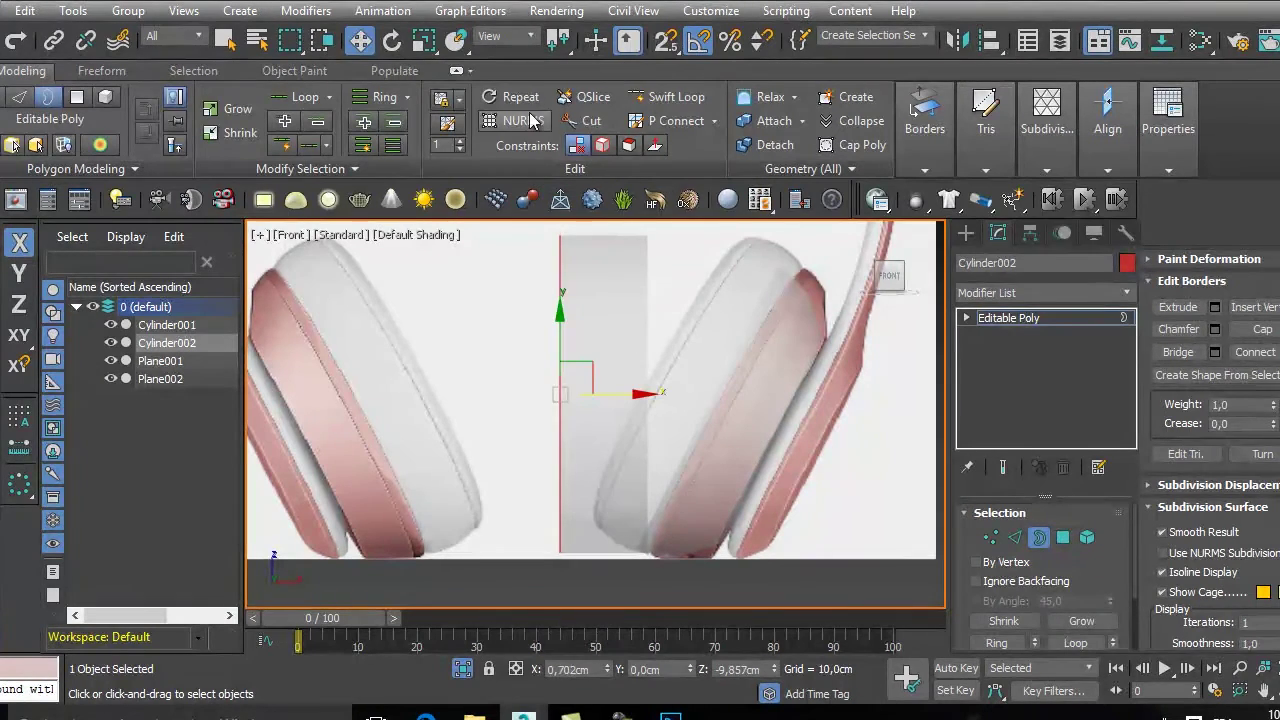
- Insert an edge loop around the middle of the ring with Swift Loop and scale it up slightly for a bulge
{"action": "left_click", "coordinate": [670, 96]}
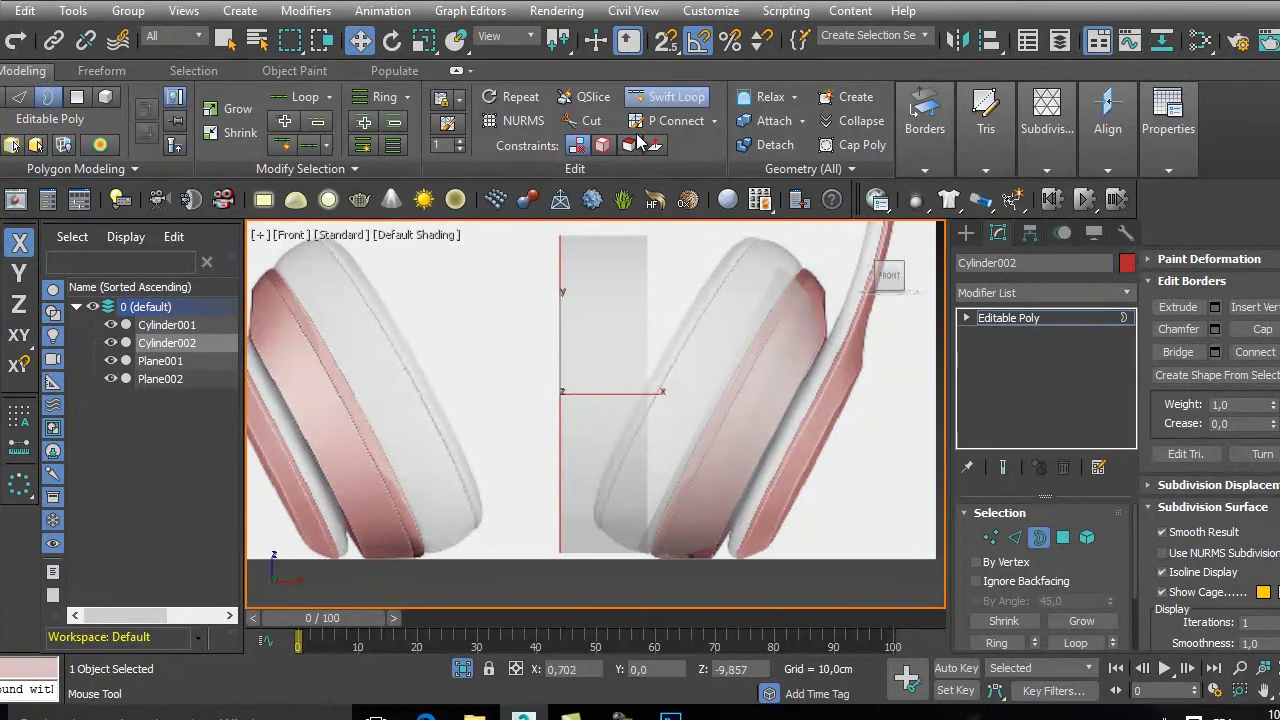
{"action": "left_click", "coordinate": [604, 280]}
{"action": "right_click", "coordinate": [581, 306]}
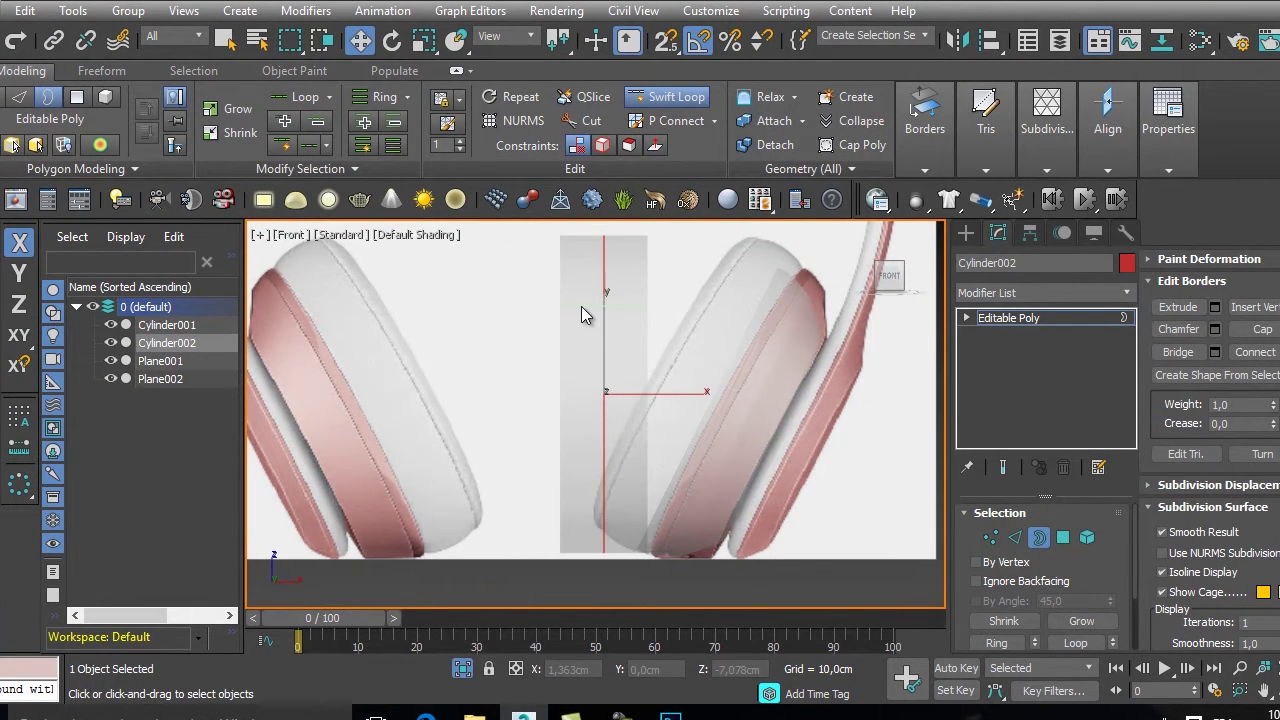
{"action": "key", "text": "r"}
{"action": "left_click_drag", "start_coordinate": [613, 390], "coordinate": [609, 375]}
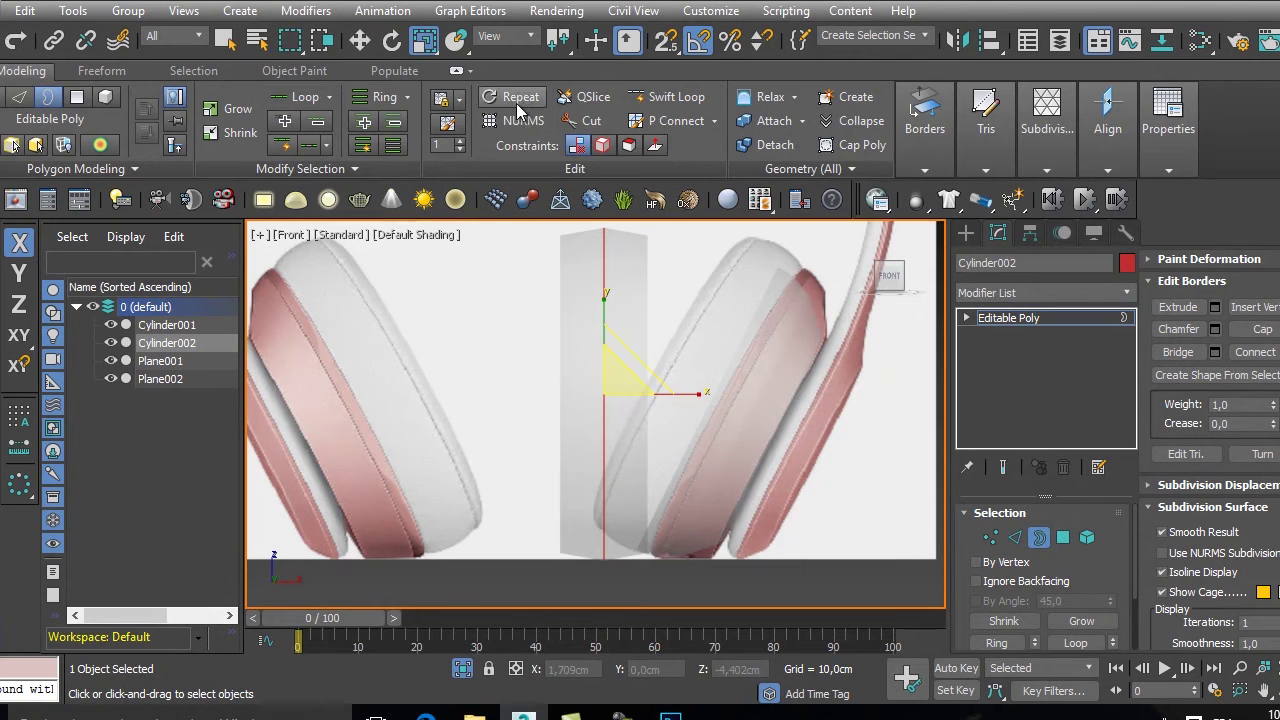
- Insert another Swift Loop edge loop close to the ring's open border on the side away from the right ear cup
{"action": "left_click", "coordinate": [676, 97]}
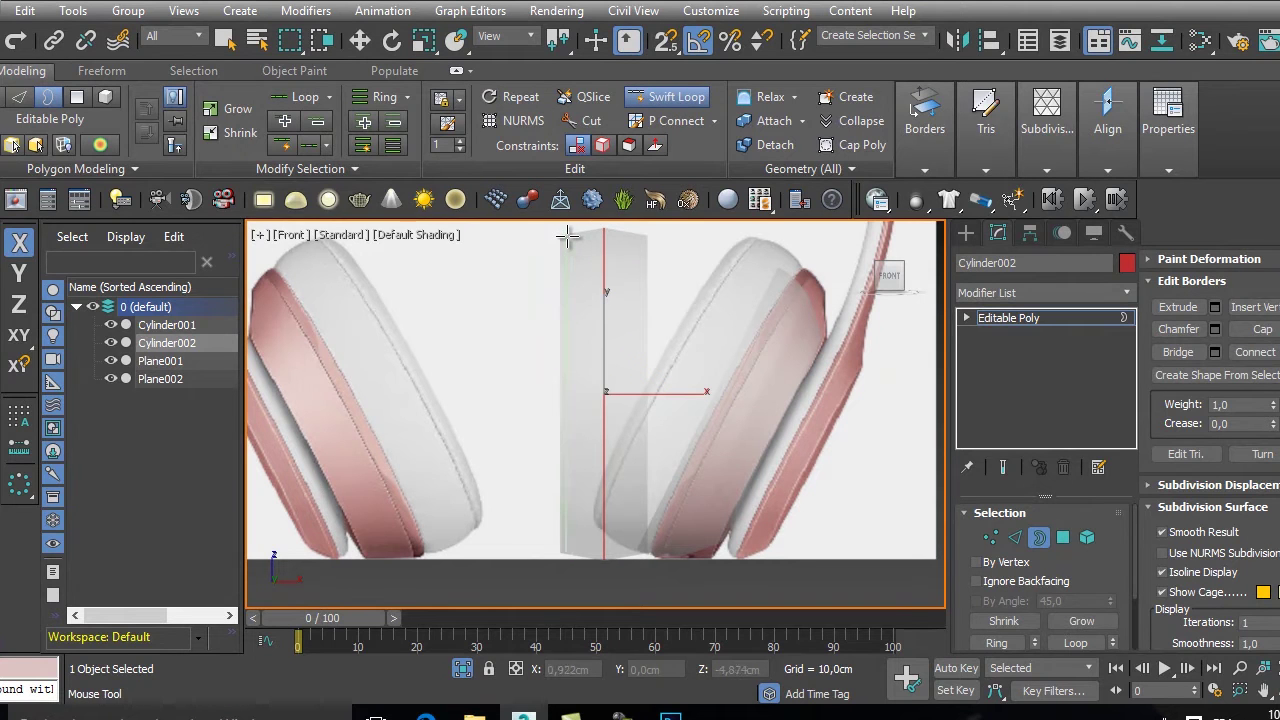
{"action": "scroll", "coordinate": [600, 280], "scroll_direction": "up", "scroll_amount": 2}
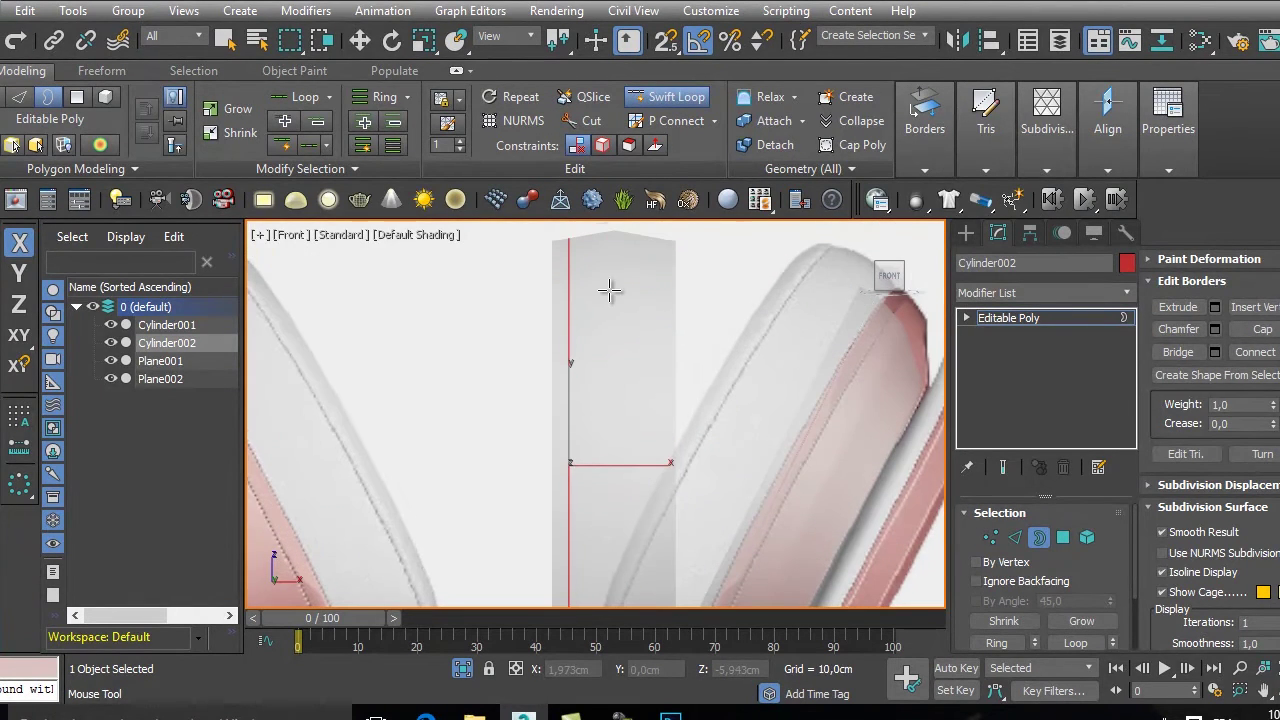
{"action": "key", "text": "w"}
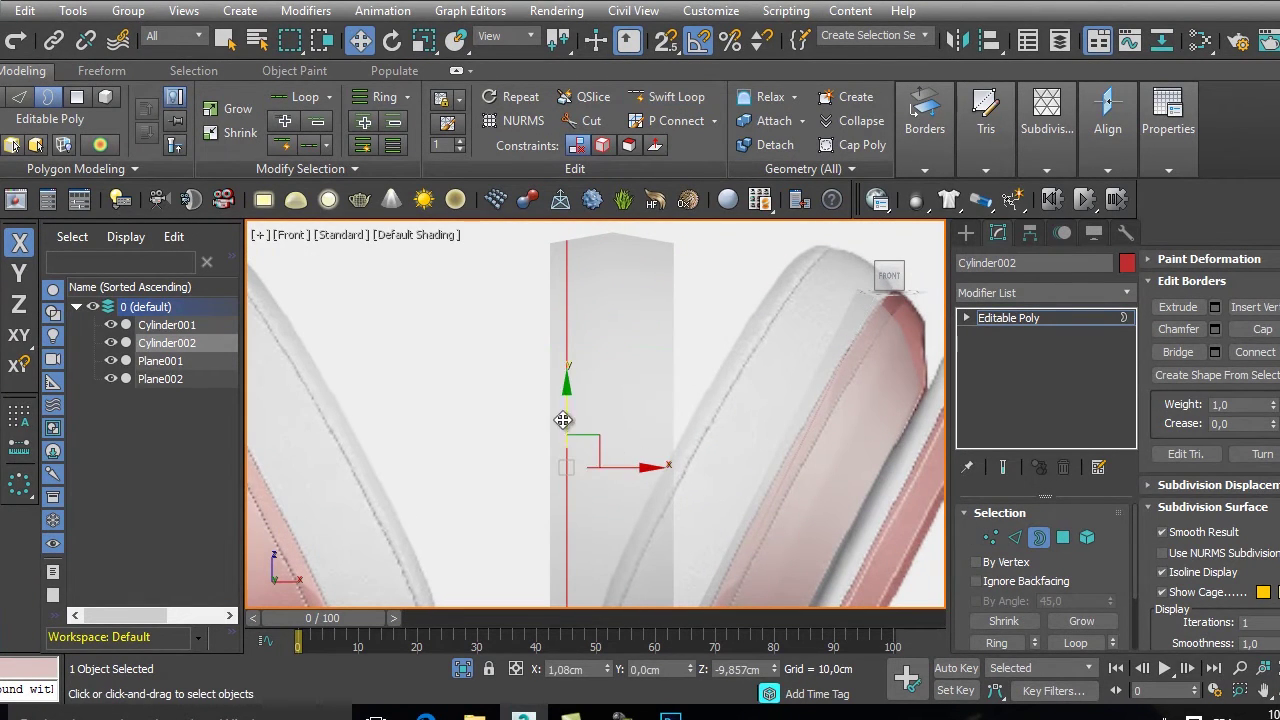
- Show edged faces and scale up the ring's open border beside the new edge loop slightly and uniformly
{"action": "left_click", "coordinate": [549, 383]}
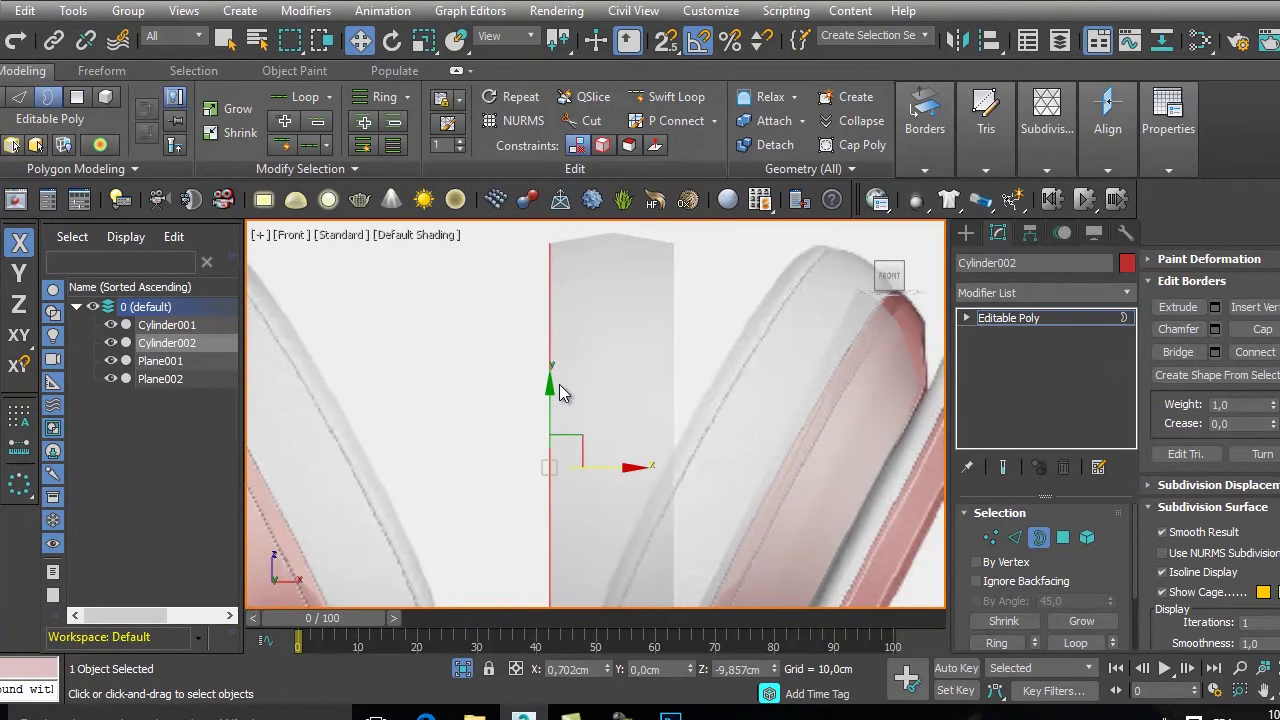
{"action": "key", "text": "F4"}
{"action": "middle_click_drag", "start_coordinate": [562, 391], "coordinate": [600, 382]}
{"action": "key", "text": "r"}
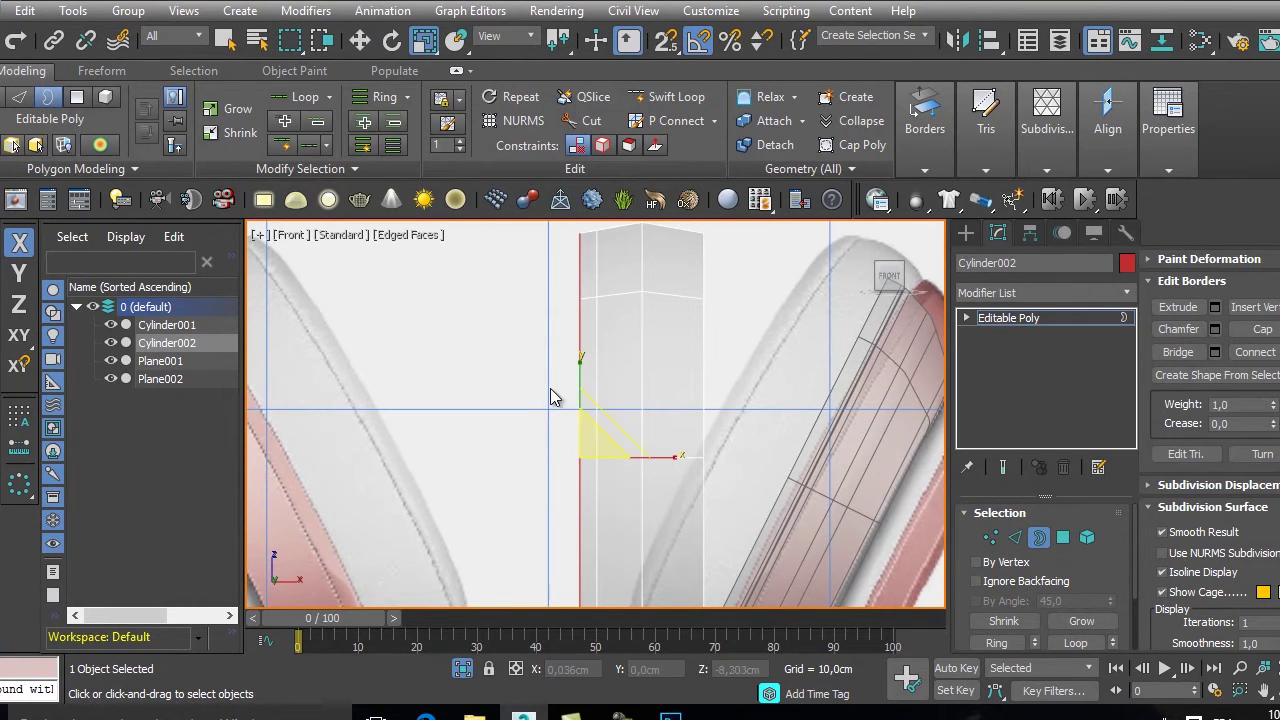
{"action": "left_click_drag", "start_coordinate": [591, 451], "coordinate": [591, 439]}
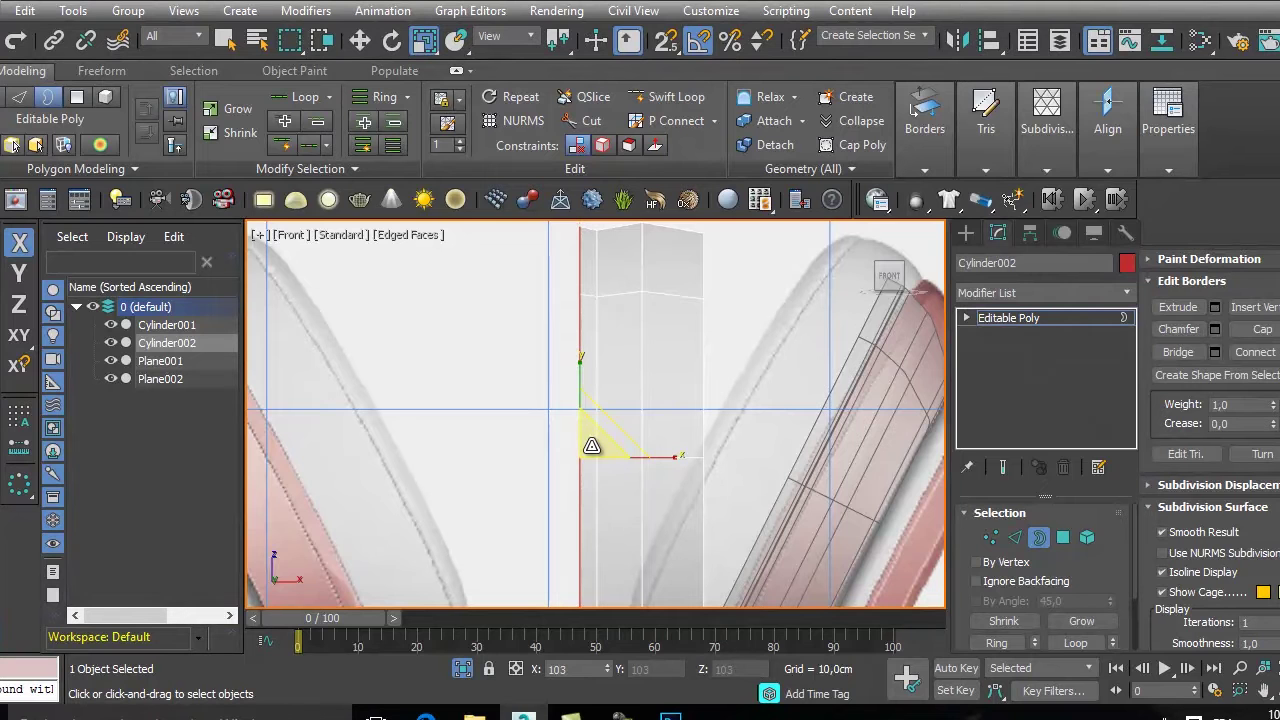
{"action": "left_click_drag", "start_coordinate": [592, 447], "coordinate": [585, 445]}
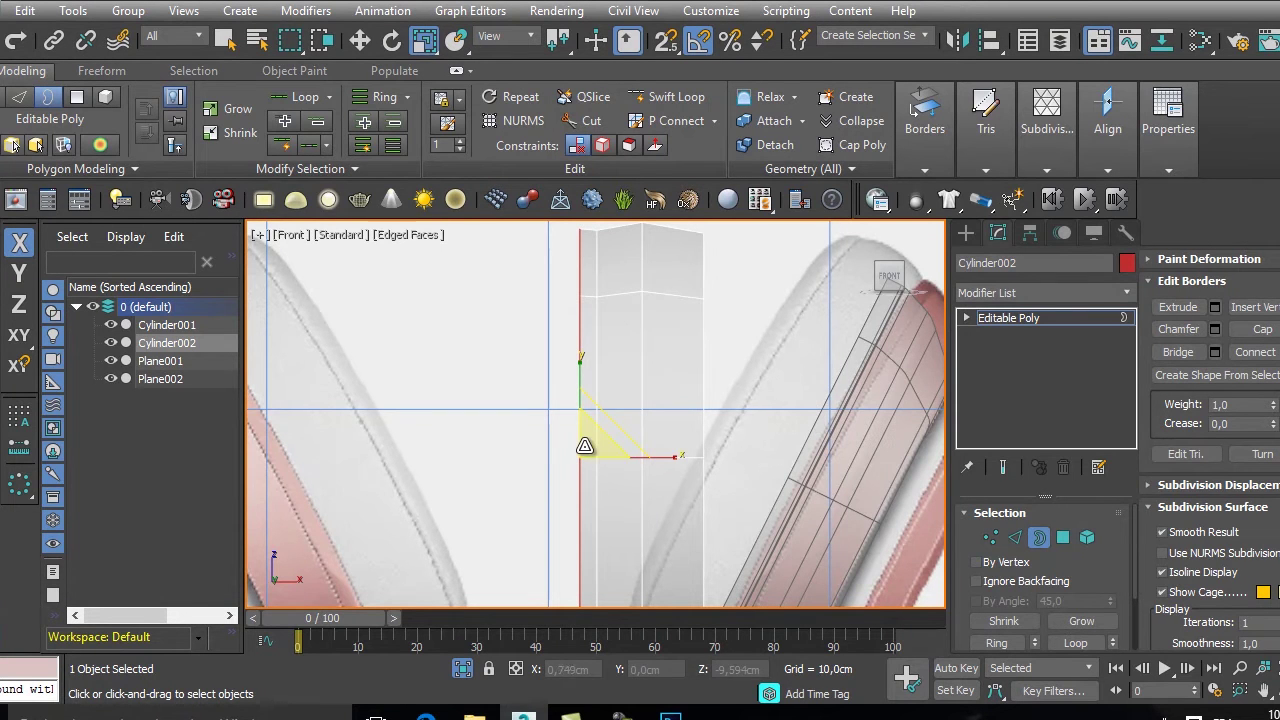
- Isolate the ring and extrude its selected border into a narrow rim, slightly smaller and shifted outward to about X 0.44 cm
{"action": "middle_click_drag", "start_coordinate": [597, 449], "coordinate": [590, 424], "text": "alt"}
{"action": "key", "text": "alt+q"}
{"action": "scroll", "coordinate": [590, 424], "scroll_direction": "up", "scroll_amount": 2}
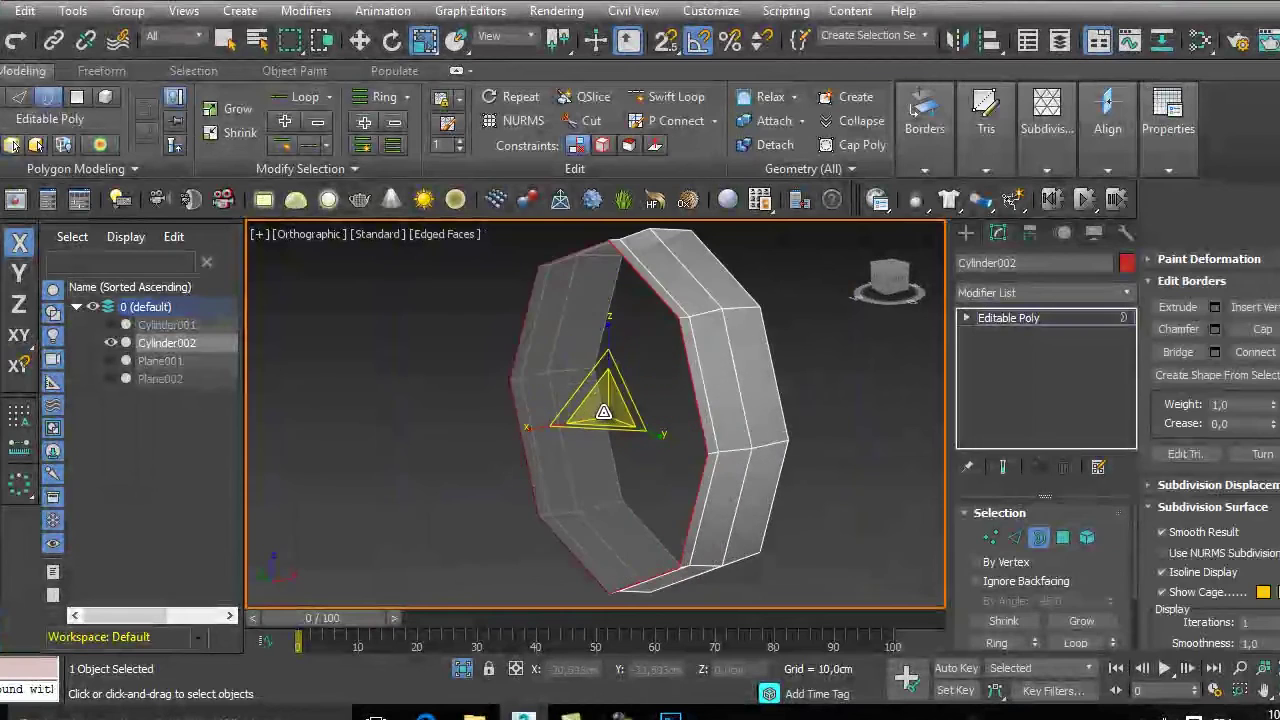
{"action": "left_click_drag", "start_coordinate": [584, 424], "coordinate": [586, 418]}
{"action": "key", "text": "w"}
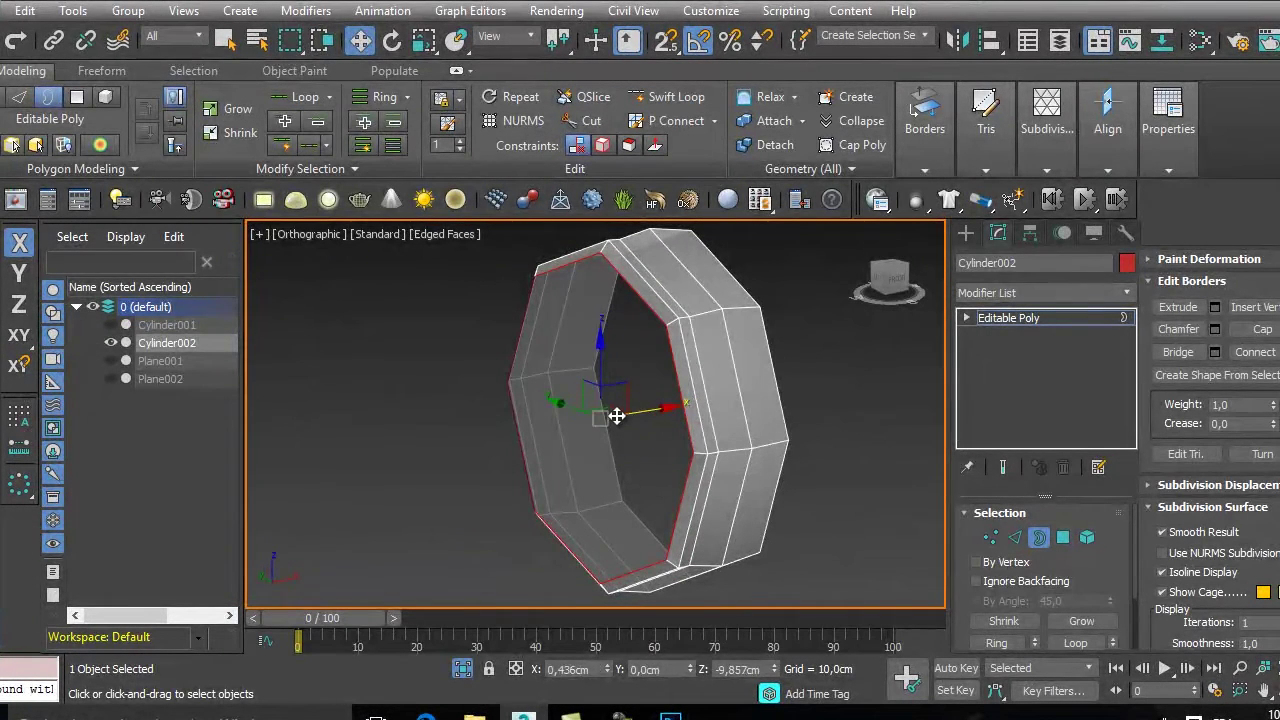
- Extrude the border toward the ring's centre by uniform scaling to form a wide, flat front face around a smaller opening
{"action": "key", "text": "r"}
{"action": "middle_click_drag", "start_coordinate": [617, 416], "coordinate": [597, 444], "text": "alt"}
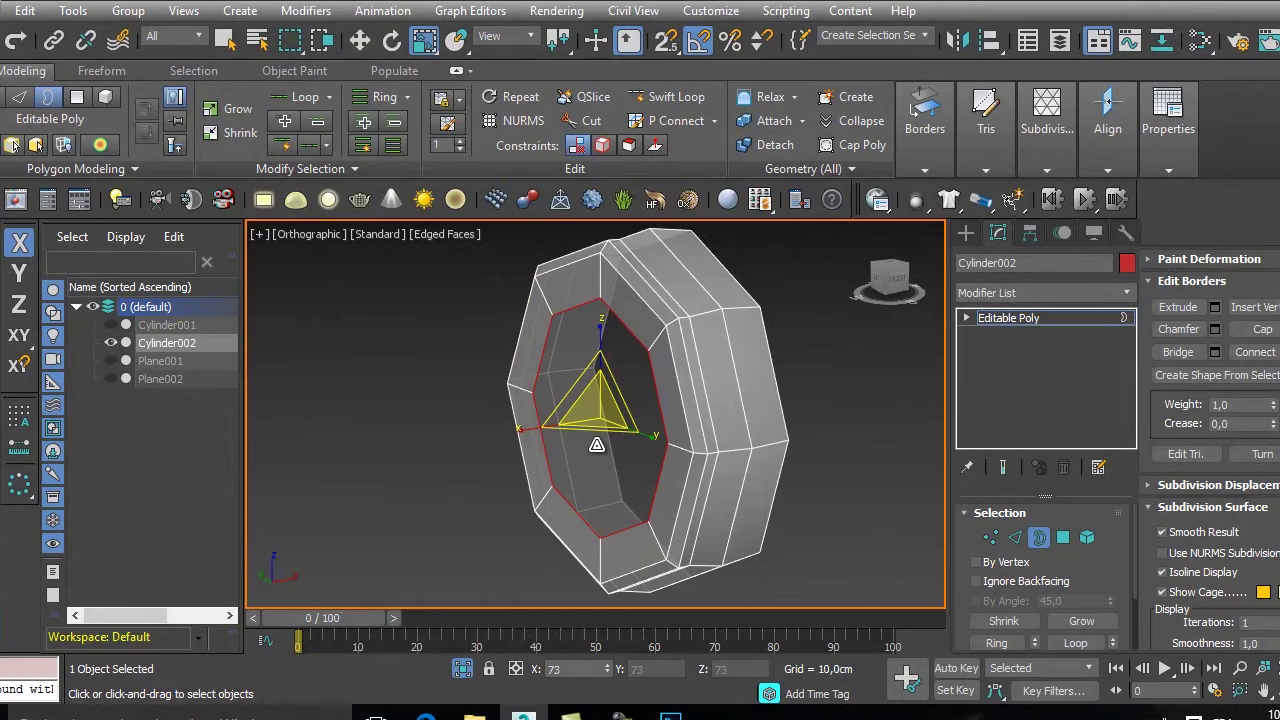
{"action": "left_click_drag", "start_coordinate": [597, 444], "coordinate": [597, 452]}
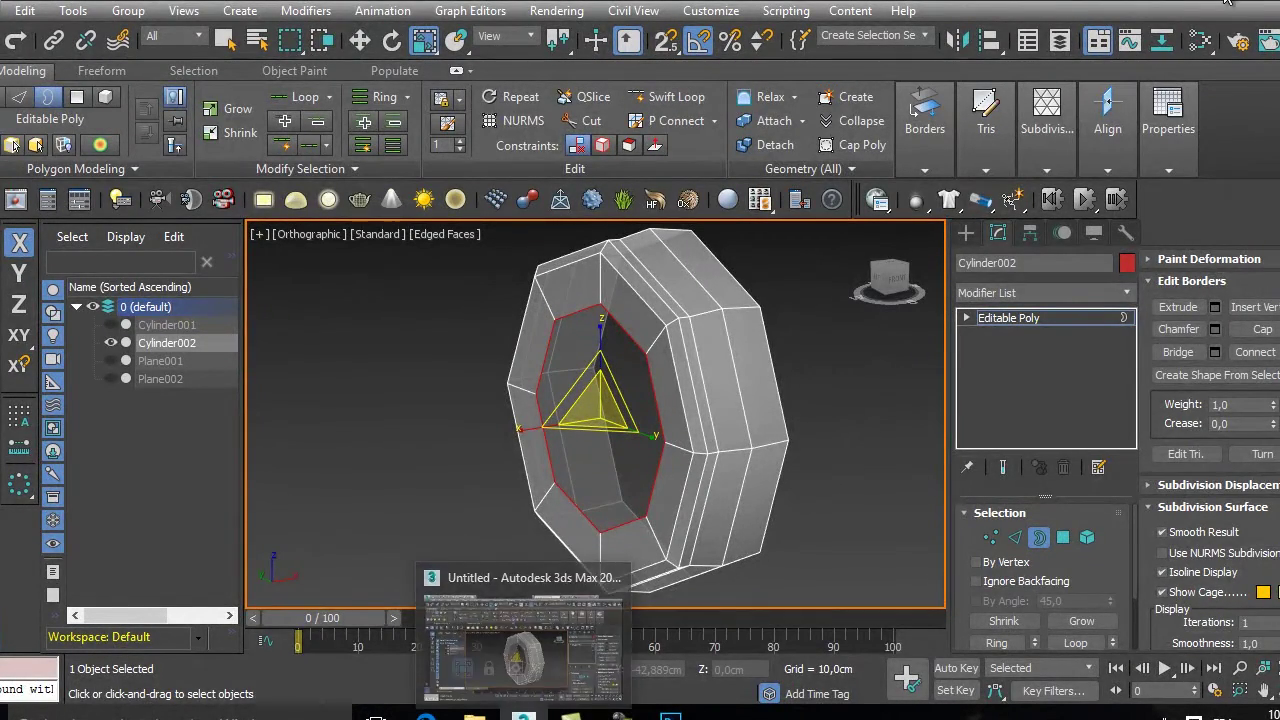
- Check the cushion opening in the headphone photo from the desktop, and extrude the inner border about 1.1 cm into the ring along X
{"action": "left_click", "coordinate": [523, 715]}
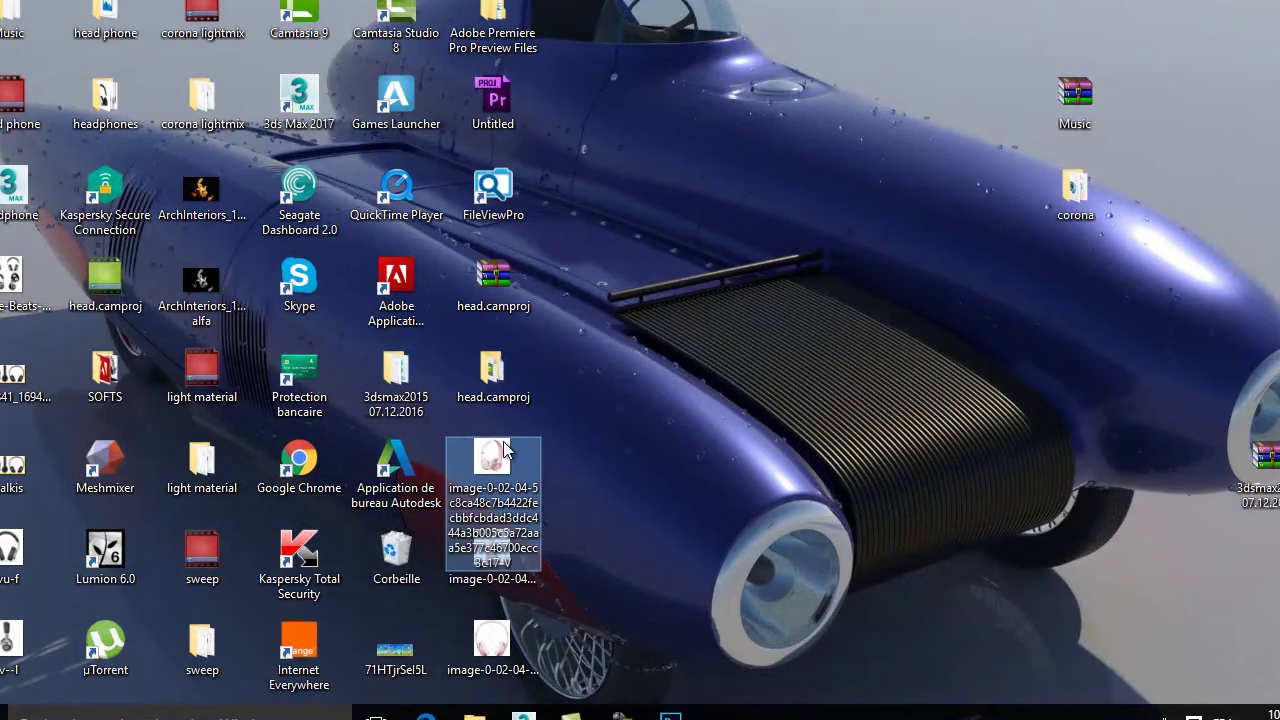
{"action": "double_click", "coordinate": [491, 458]}
{"action": "scroll", "coordinate": [558, 447], "scroll_direction": "up", "scroll_amount": 5}
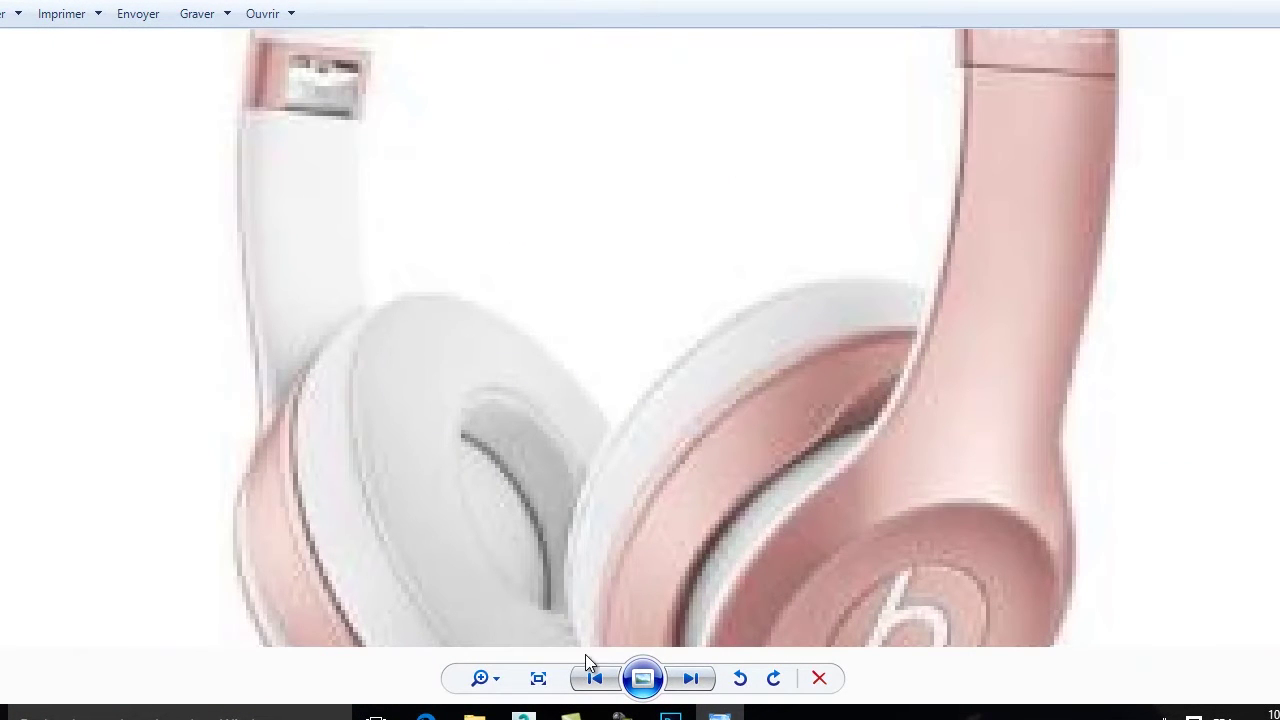
{"action": "left_click", "coordinate": [720, 716]}
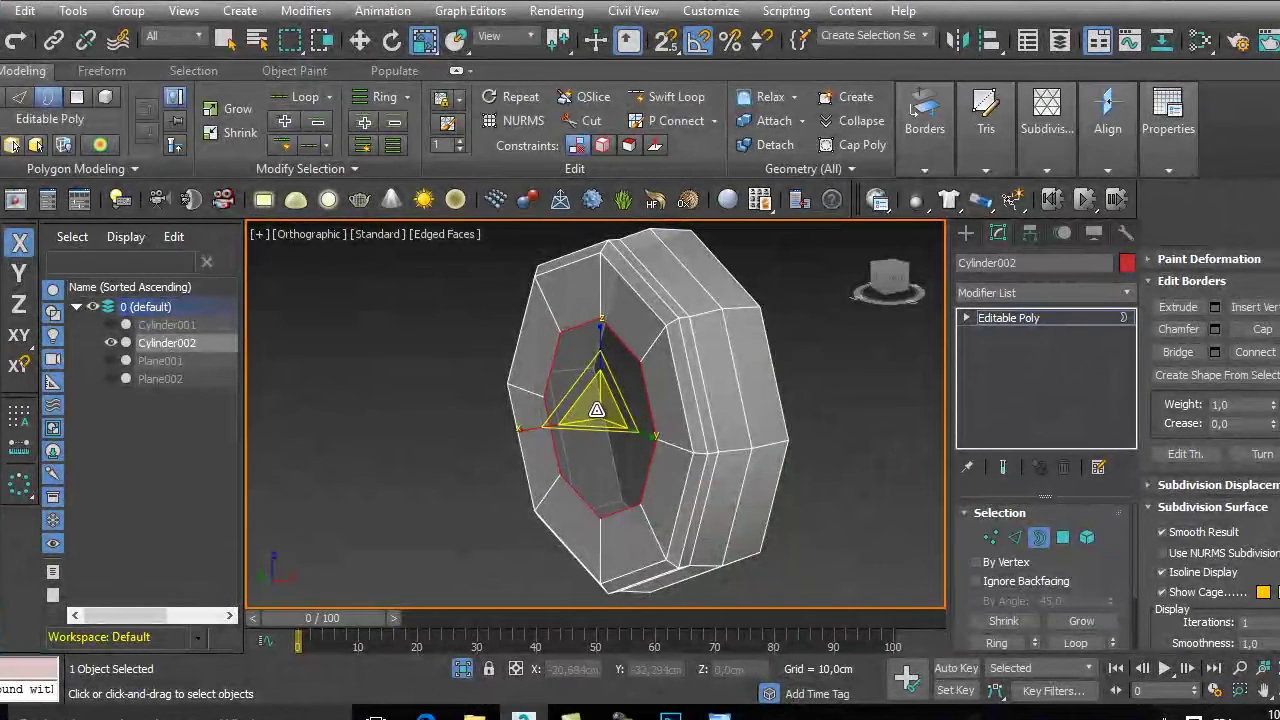
{"action": "key", "text": "w"}
{"action": "left_click_drag", "start_coordinate": [654, 408], "coordinate": [688, 409]}
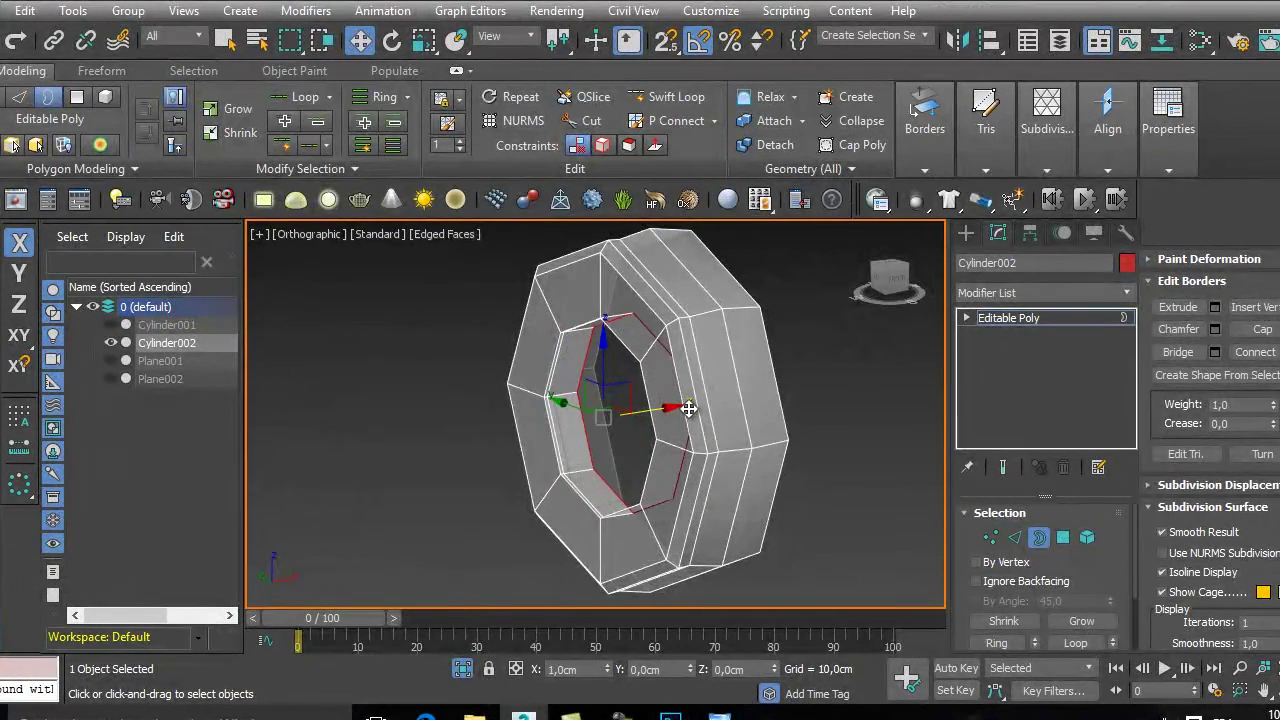
{"action": "middle_click_drag", "start_coordinate": [782, 413], "coordinate": [657, 405], "text": "alt"}
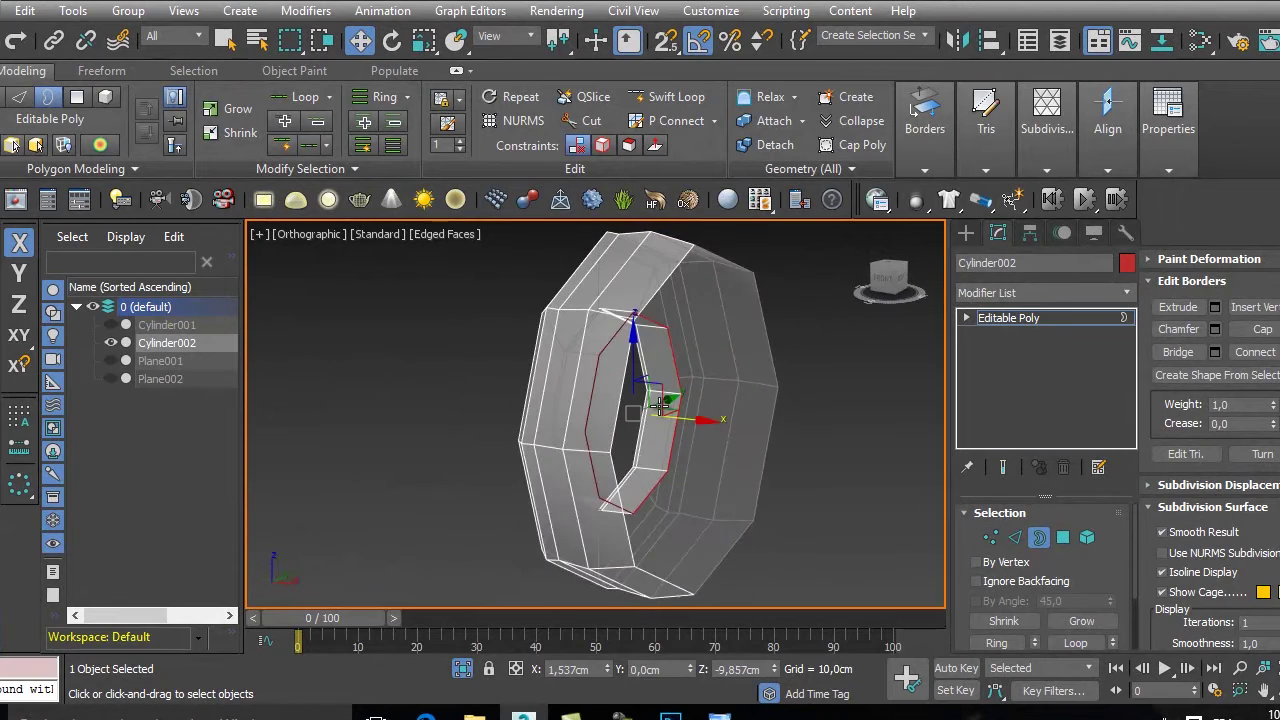
- Extrude the ring's large outer back border slightly inward by scaling to form a narrow lip, and leave border editing
{"action": "left_click", "coordinate": [663, 288]}
{"action": "key", "text": "r"}
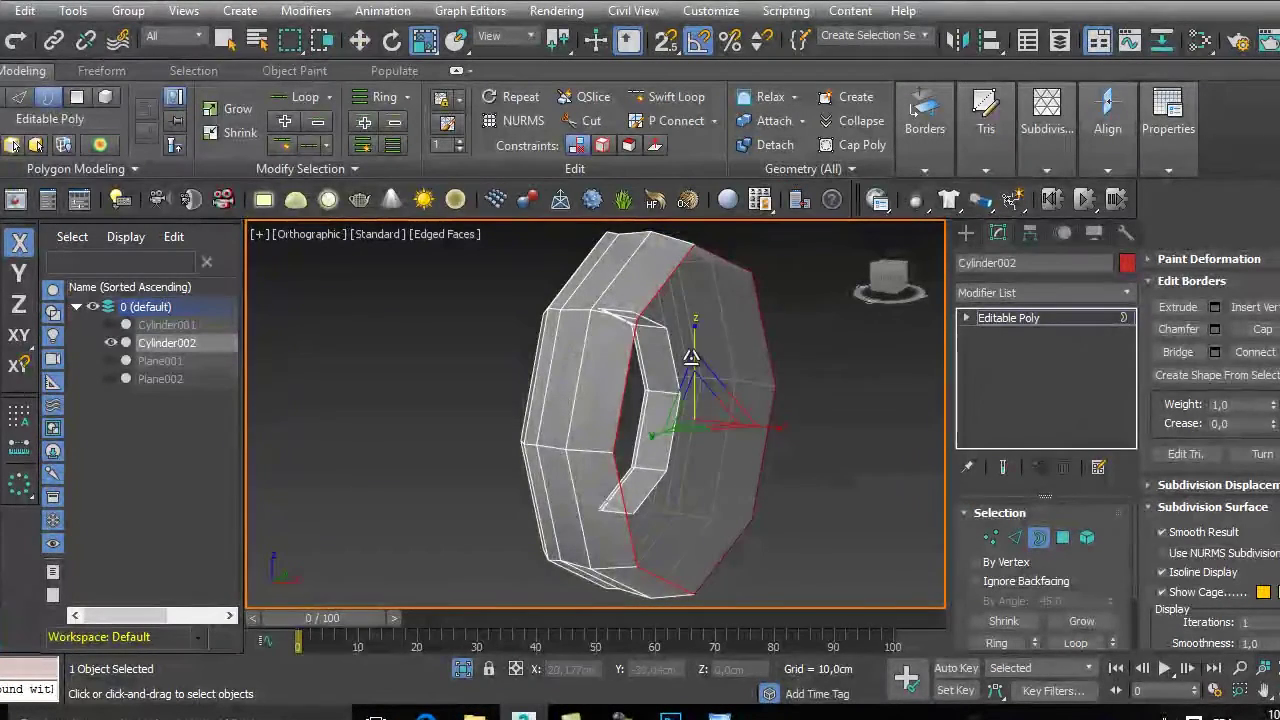
{"action": "left_click", "coordinate": [1039, 539]}
- Apply an OpenSubdiv modifier to the ring, set its iterations to 3, and deselect the ring
{"action": "left_click", "coordinate": [1068, 293]}
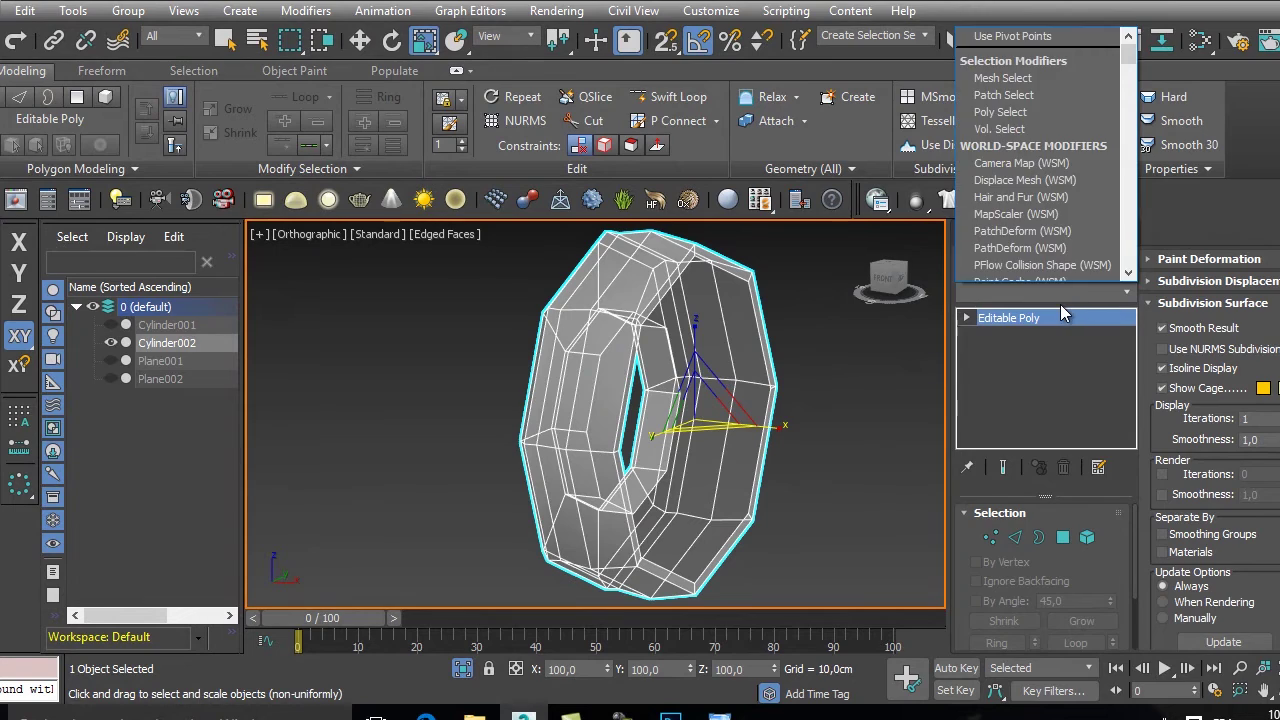
{"action": "scroll", "coordinate": [1044, 258], "scroll_direction": "down", "scroll_amount": 10}
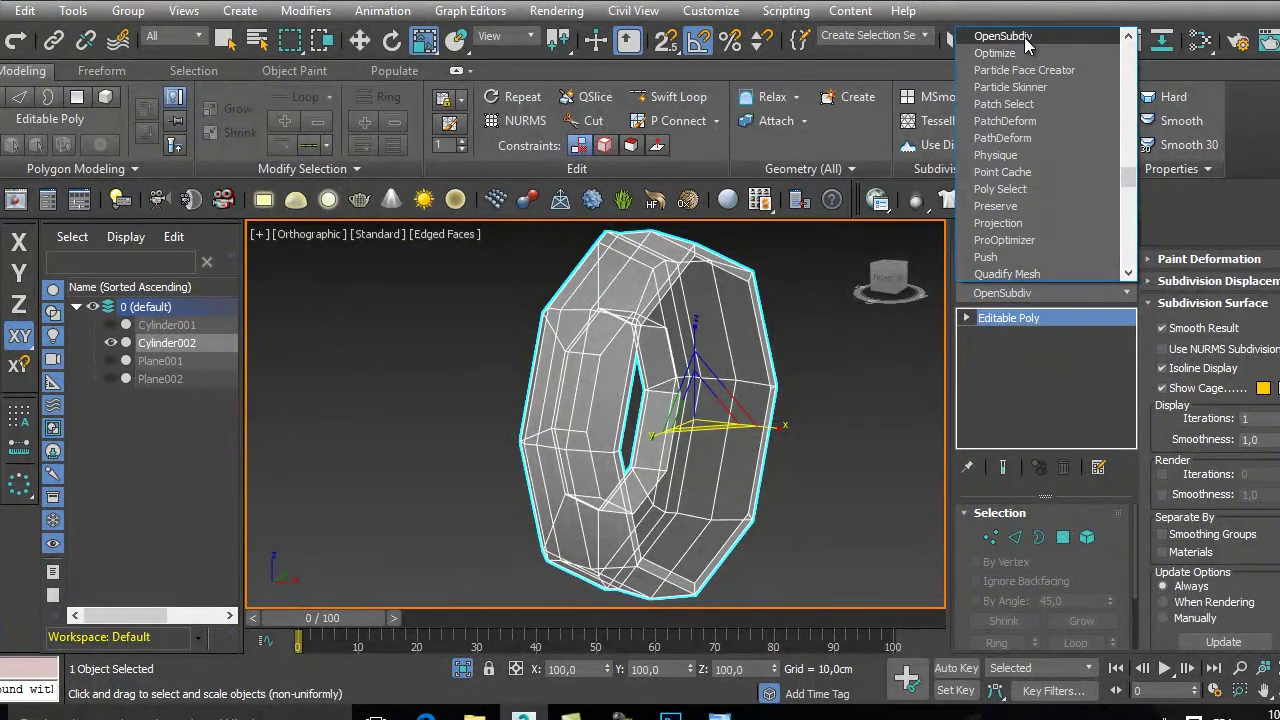
{"action": "left_click", "coordinate": [1003, 36]}
{"action": "left_click", "coordinate": [1108, 542]}
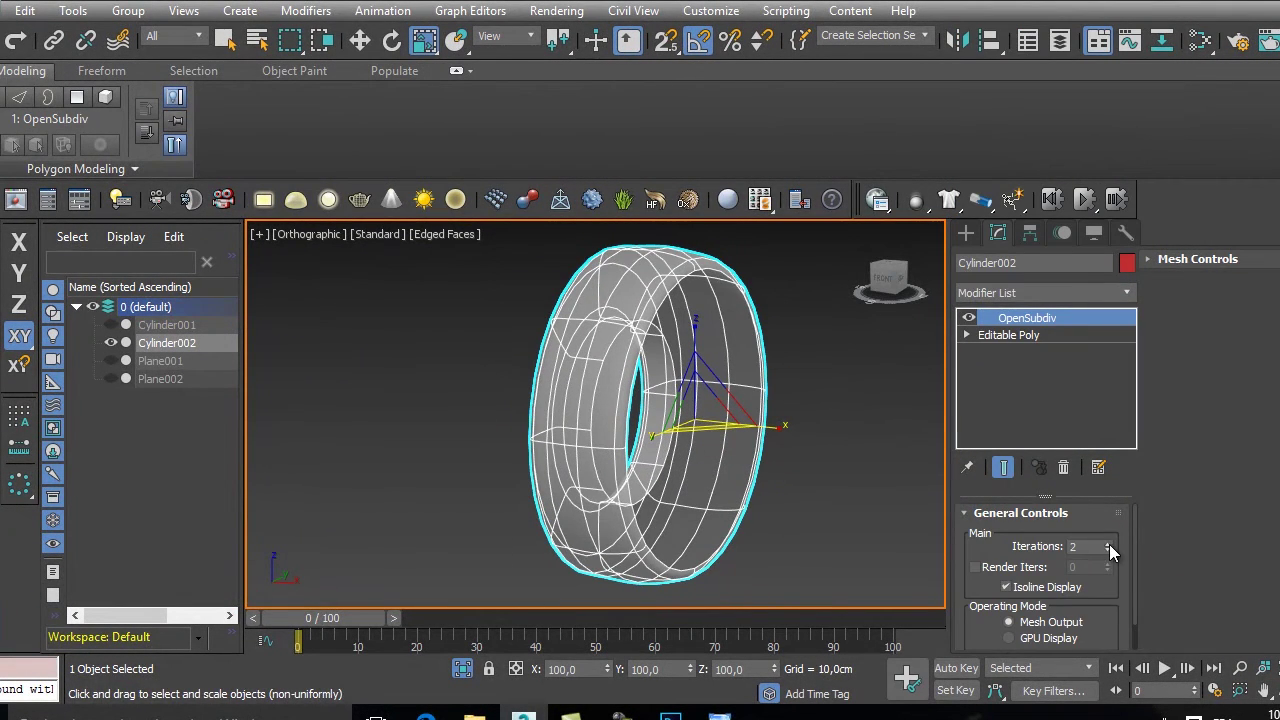
{"action": "left_click", "coordinate": [1108, 542]}
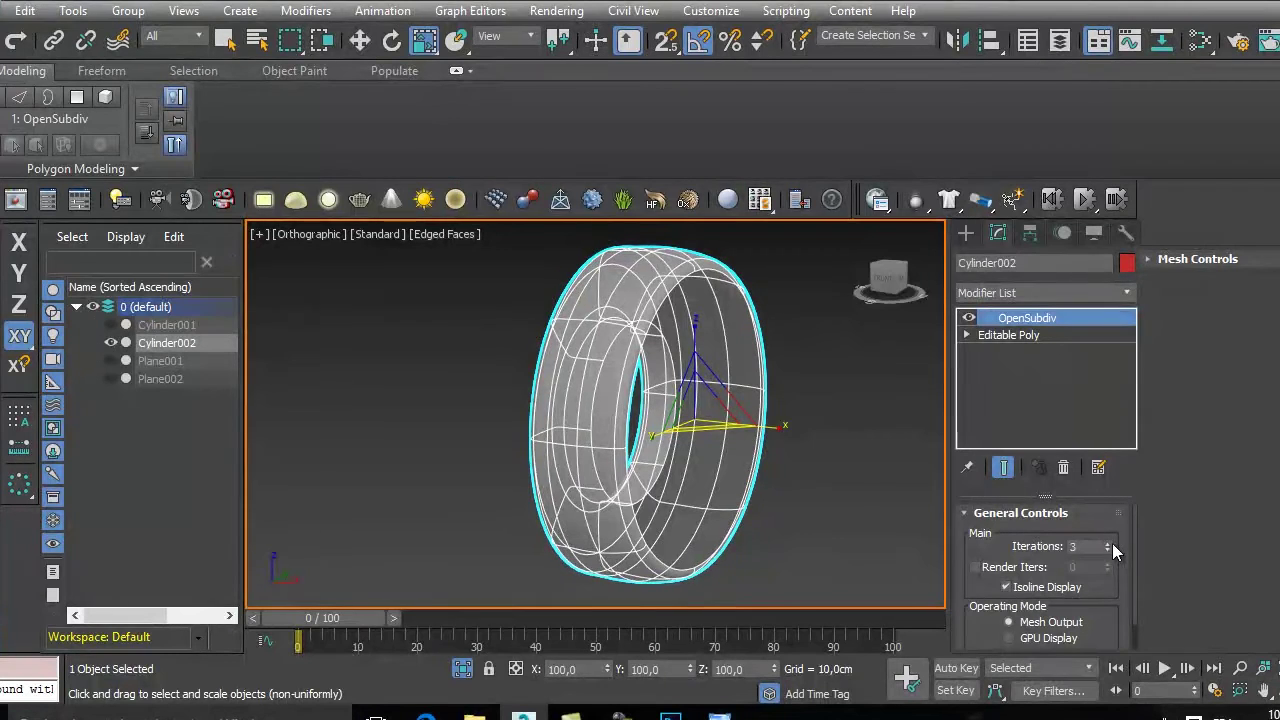
{"action": "left_click", "coordinate": [836, 465]}
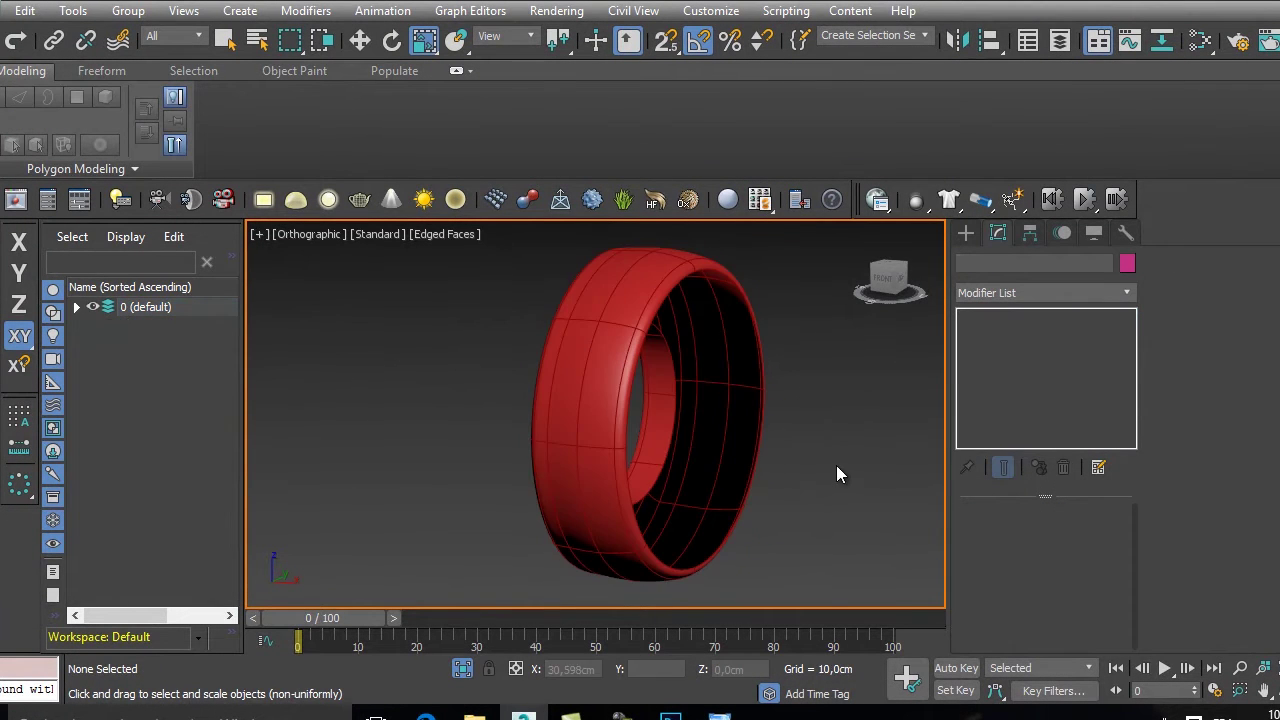
- In a perspective view, select the ring's full edge loop next to the front rim on the outer side wall
{"action": "key", "text": "p"}
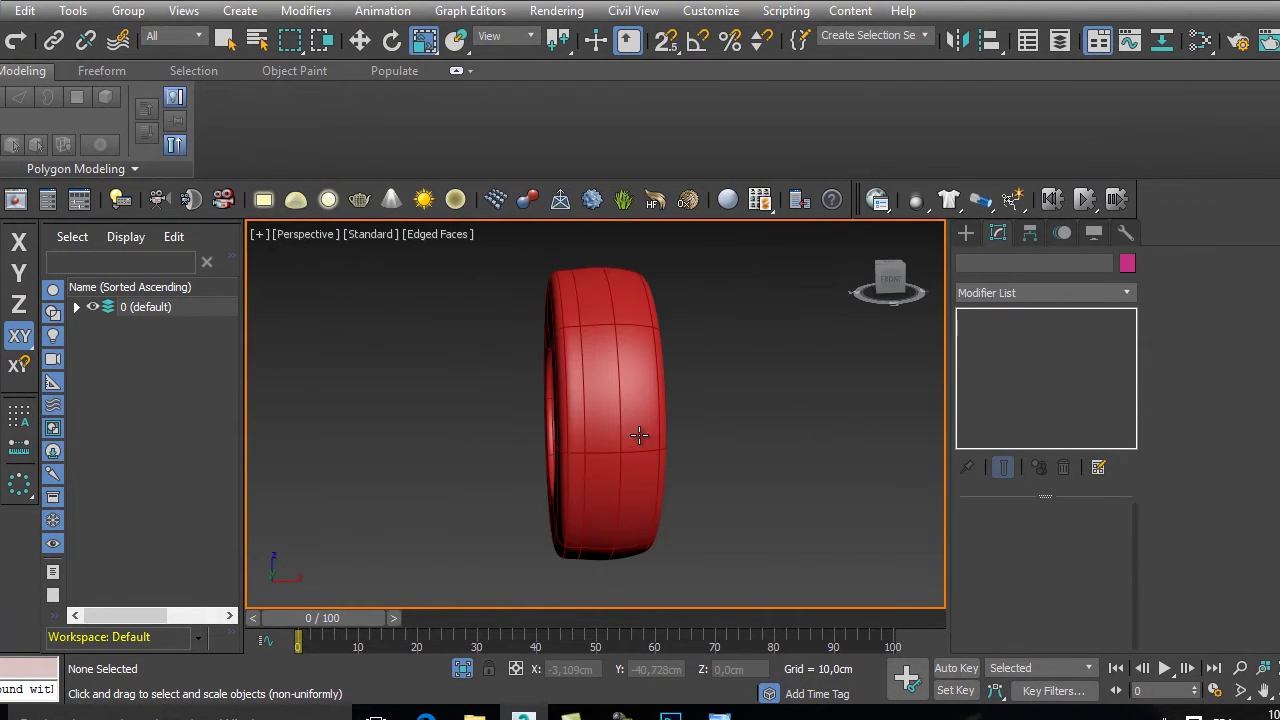
{"action": "left_click", "coordinate": [663, 412]}
{"action": "scroll", "coordinate": [640, 450], "scroll_direction": "up", "scroll_amount": 4}
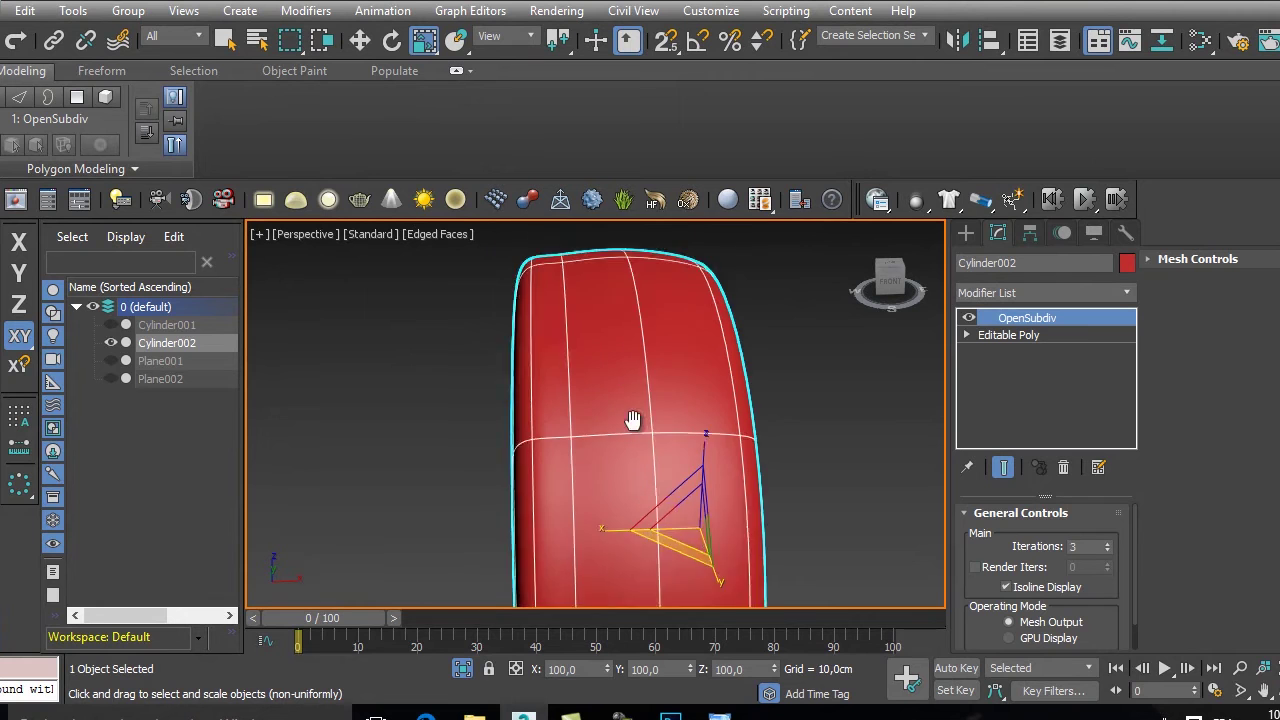
{"action": "left_click", "coordinate": [966, 336]}
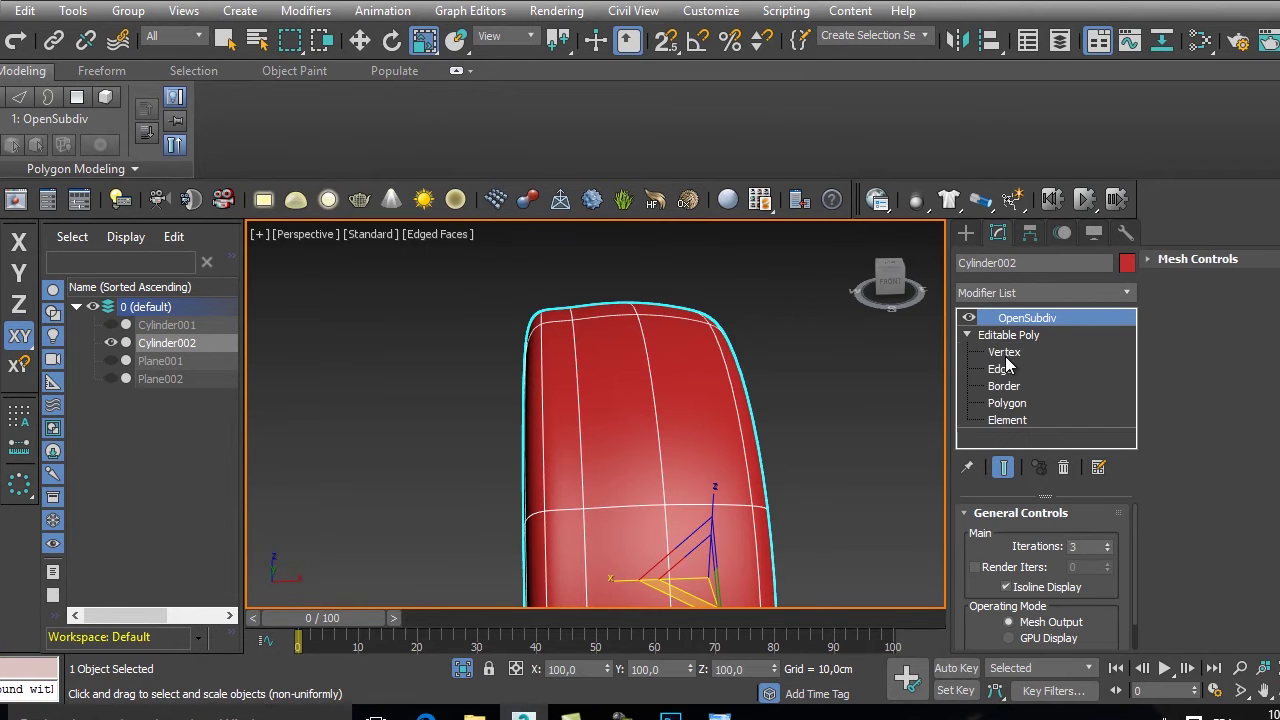
{"action": "left_click", "coordinate": [1000, 369]}
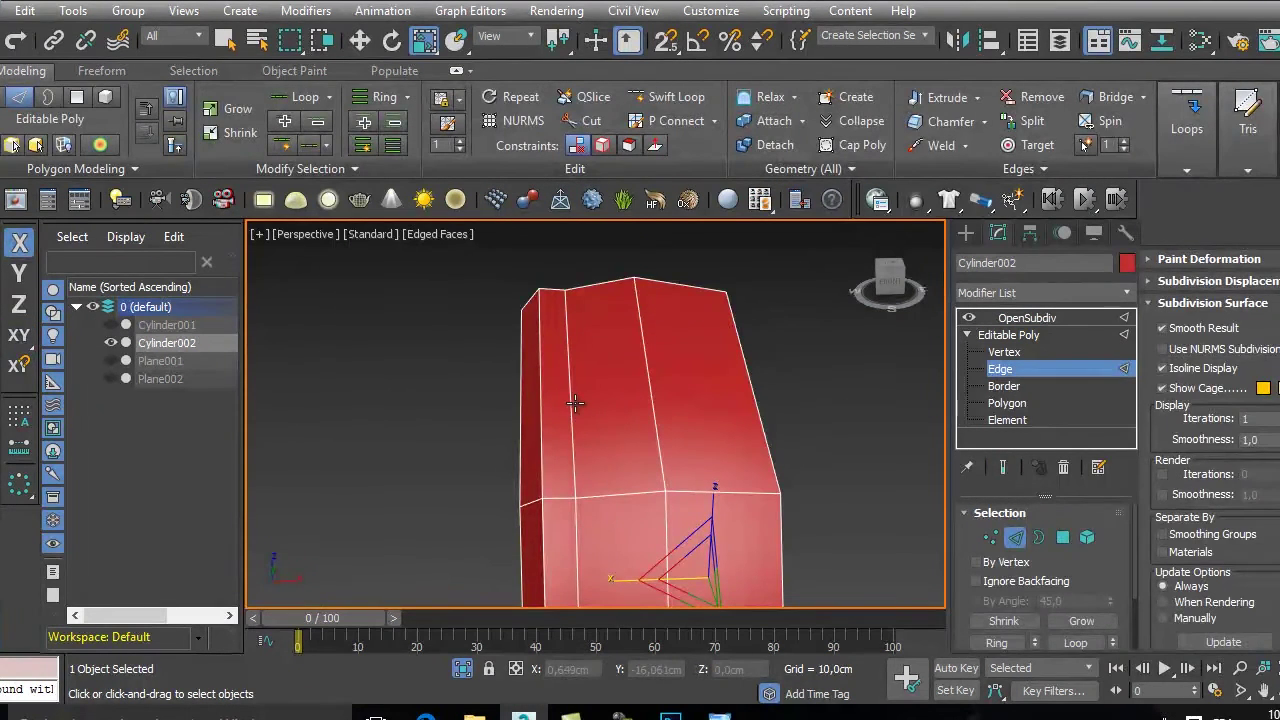
{"action": "left_click", "coordinate": [566, 403]}
{"action": "middle_click_drag", "start_coordinate": [930, 523], "coordinate": [600, 400], "text": "alt"}
{"action": "scroll", "coordinate": [1271, 582], "scroll_direction": "down", "scroll_amount": 5}
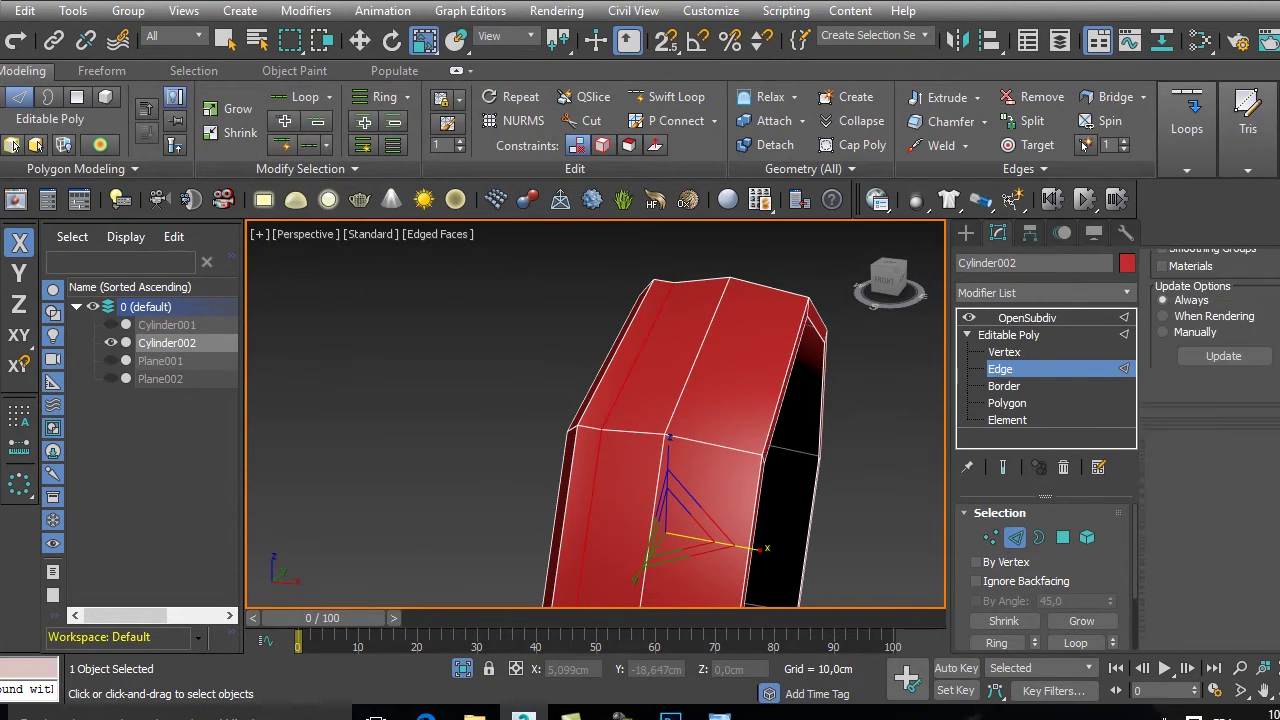
- Extrude the selected edge loop with a height of -0.03 cm and a width of 0.02 cm to cut a seam groove
{"action": "left_click", "coordinate": [1215, 385]}
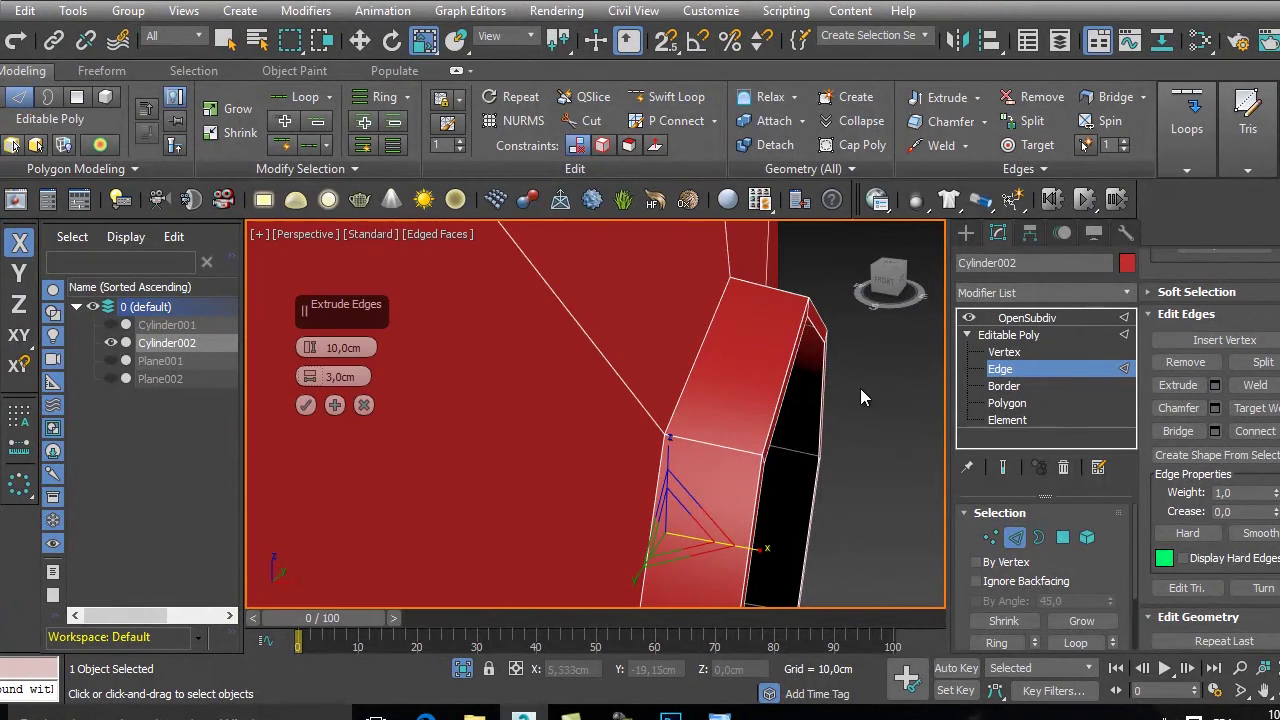
{"action": "left_click_drag", "start_coordinate": [310, 377], "coordinate": [310, 440]}
{"action": "scroll", "coordinate": [648, 384], "scroll_direction": "up", "scroll_amount": 4}
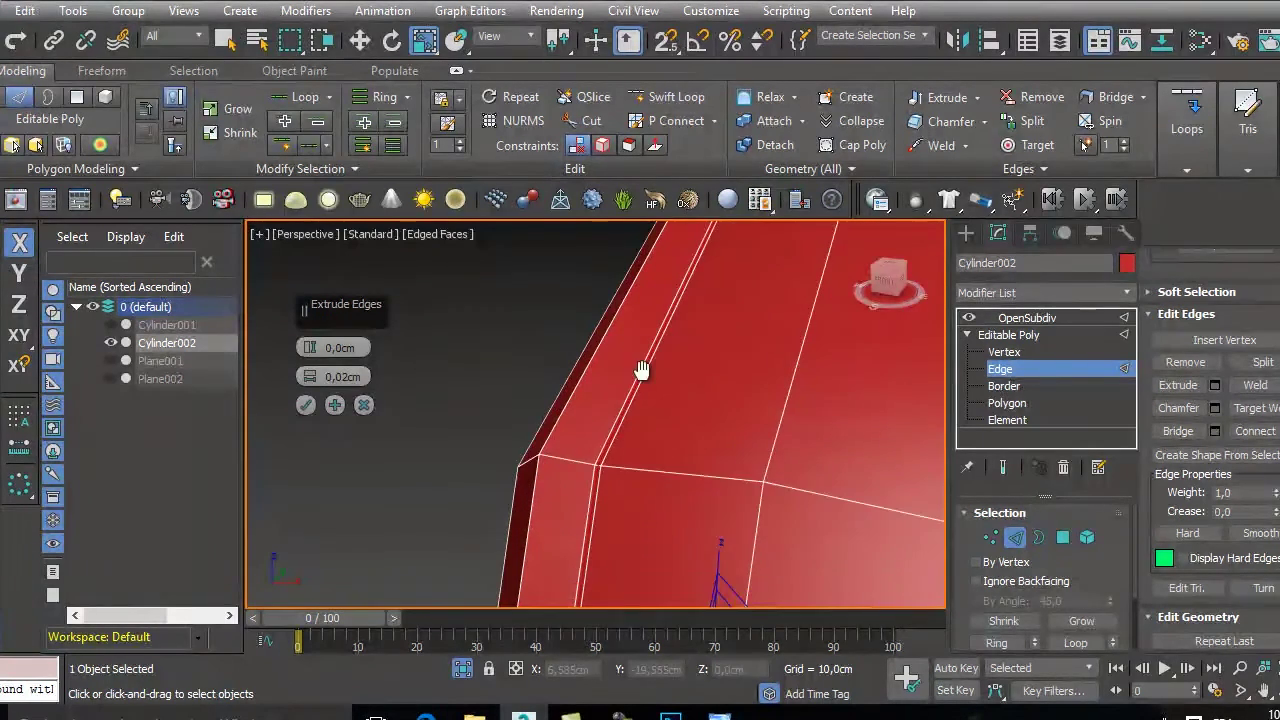
{"action": "left_click_drag", "start_coordinate": [310, 348], "coordinate": [307, 348]}
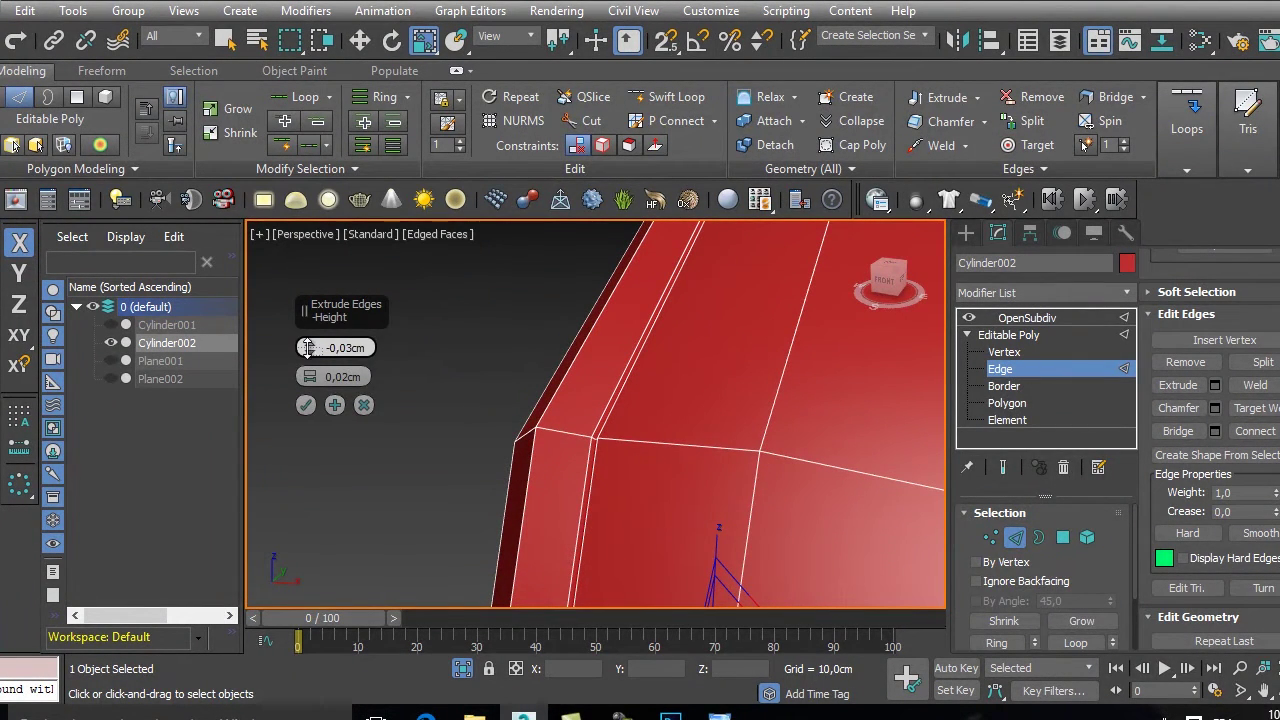
{"action": "left_click", "coordinate": [305, 405]}
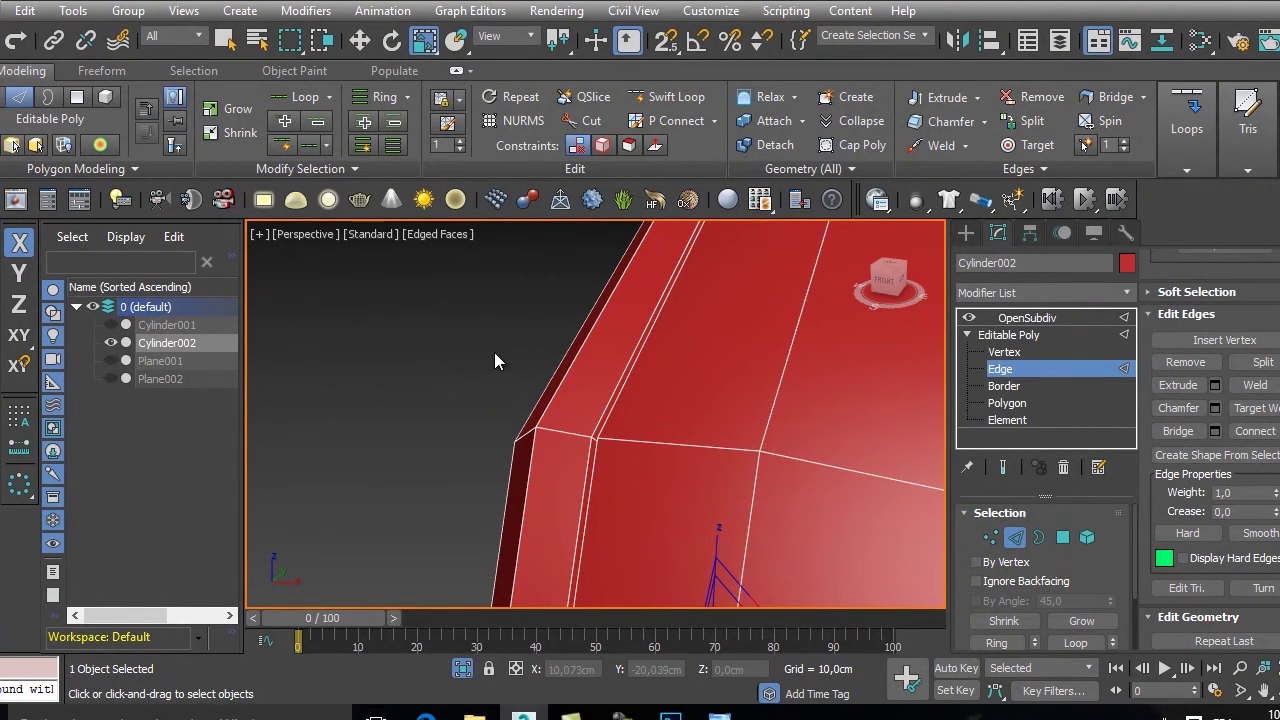
- Return to the ring's OpenSubdiv level, deselect it and turn off edged faces to inspect the smoothed seam
{"action": "left_click", "coordinate": [995, 318]}
{"action": "scroll", "coordinate": [757, 321], "scroll_direction": "down", "scroll_amount": 3}
{"action": "scroll", "coordinate": [757, 321], "scroll_direction": "down", "scroll_amount": 2}
{"action": "left_click", "coordinate": [816, 328]}
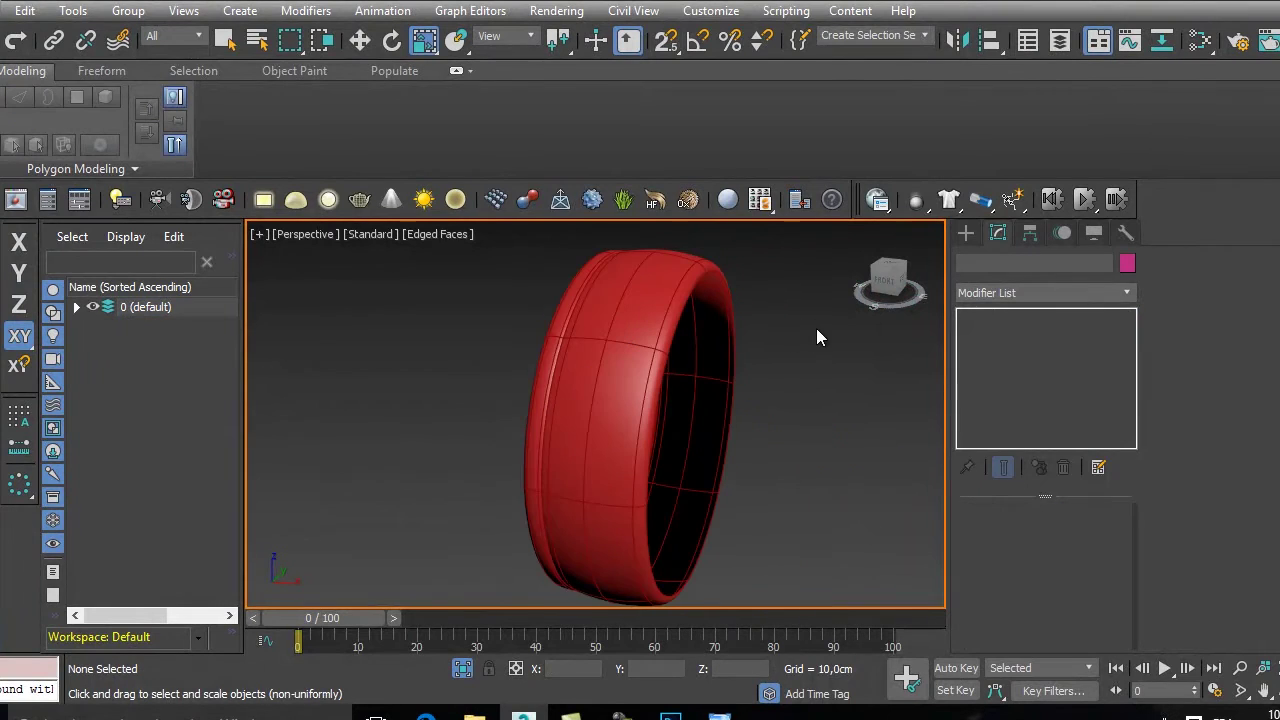
{"action": "key", "text": "F4"}
{"action": "middle_click_drag", "start_coordinate": [705, 413], "coordinate": [660, 380], "text": "alt"}
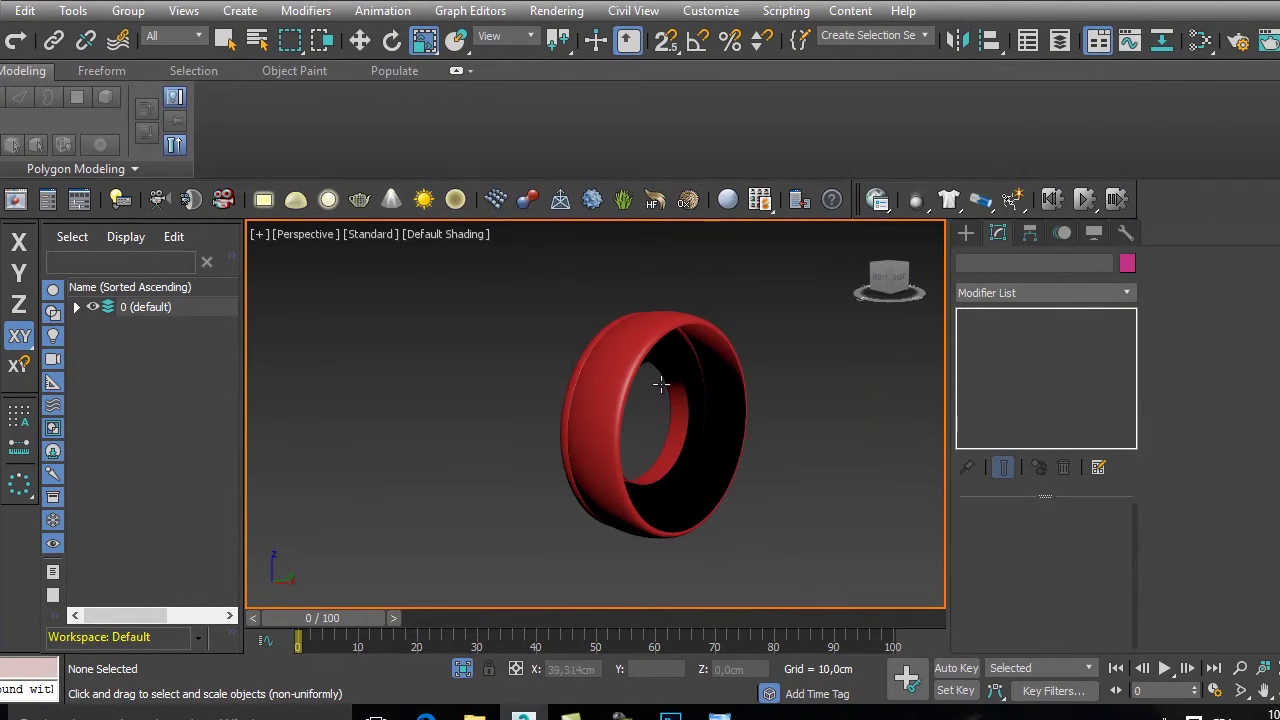
- End the ring's isolation, select the pink band and show both parts against the reference in the front view
{"action": "right_click", "coordinate": [660, 358]}
{"action": "left_click", "coordinate": [738, 277]}
{"action": "middle_click_drag", "start_coordinate": [743, 286], "coordinate": [777, 404], "text": "alt"}
{"action": "scroll", "coordinate": [689, 414], "scroll_direction": "up", "scroll_amount": 4}
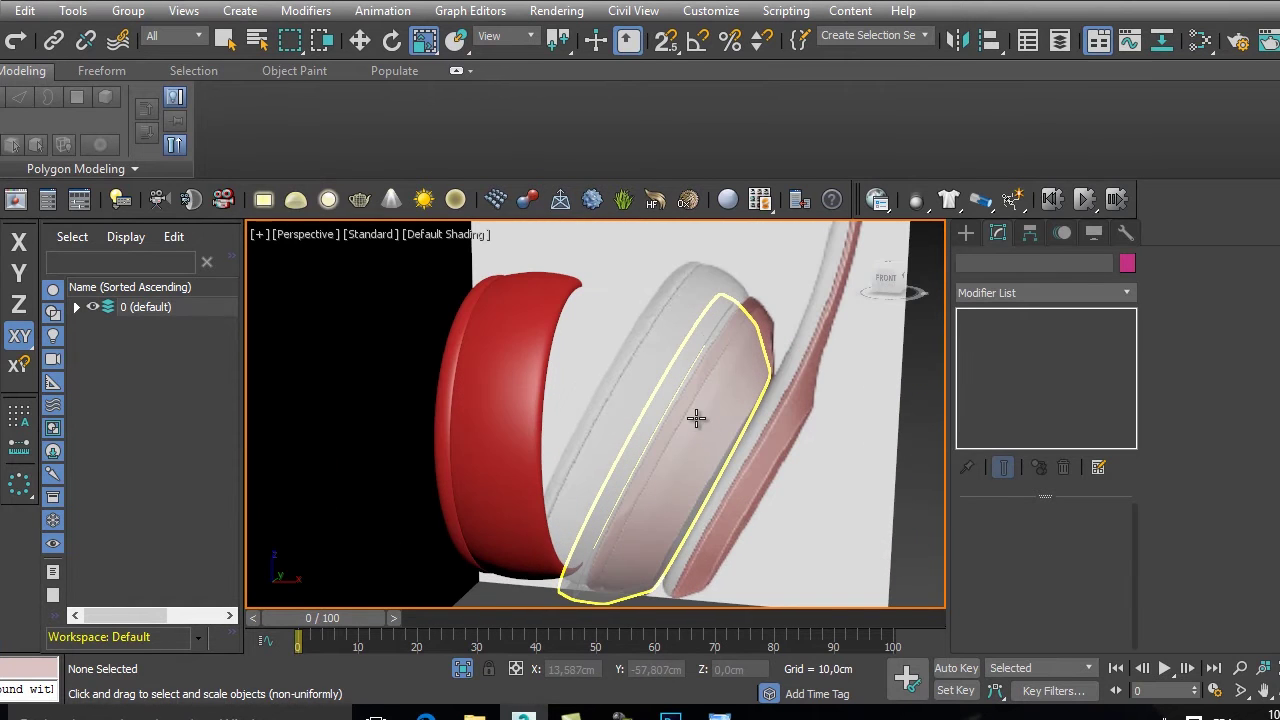
{"action": "left_click", "coordinate": [705, 420]}
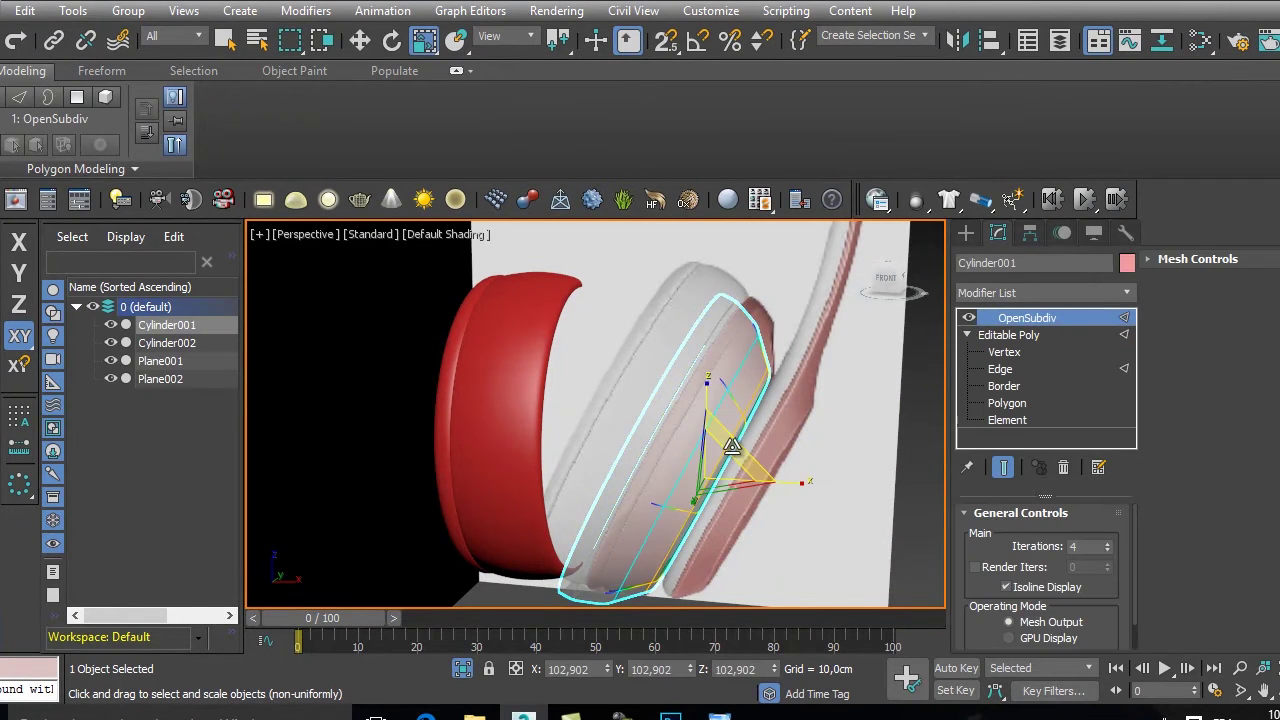
{"action": "key", "text": "f"}
{"action": "middle_click_drag", "start_coordinate": [760, 437], "coordinate": [657, 380]}
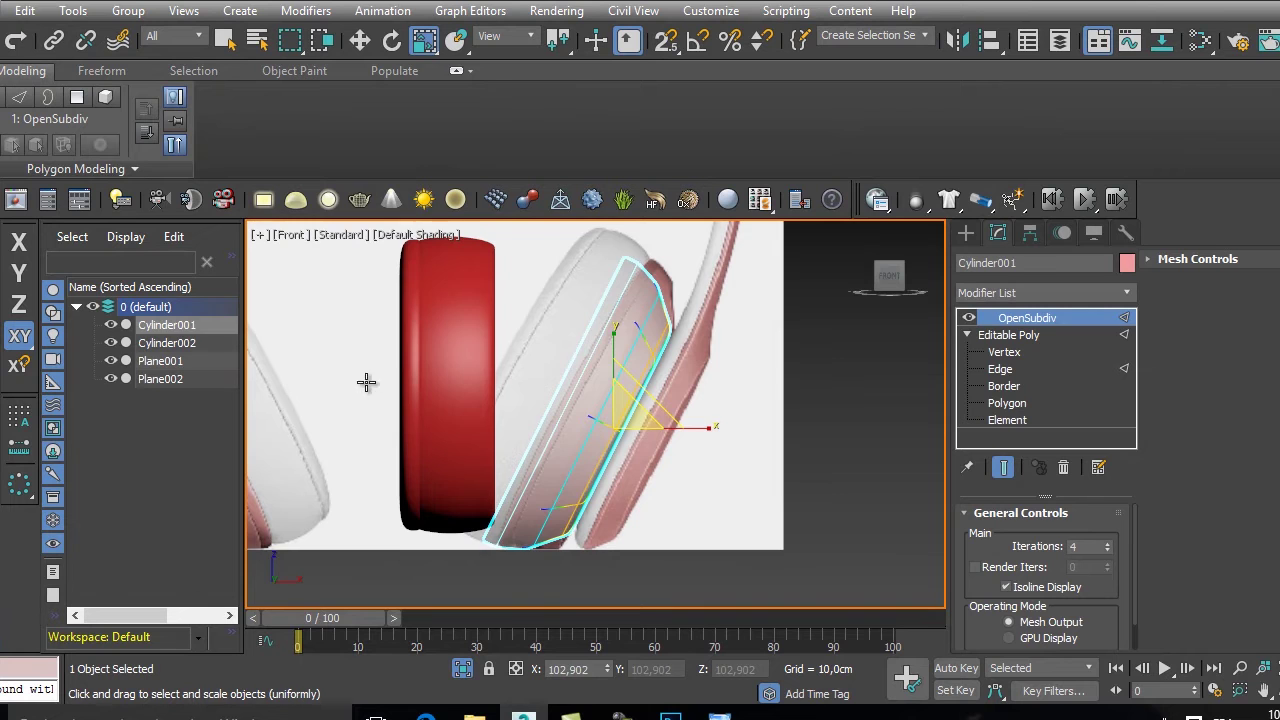
- Select the red cushion ring and change its object colour to light grey
{"action": "left_click", "coordinate": [455, 385]}
{"action": "left_click", "coordinate": [603, 418]}
{"action": "left_click", "coordinate": [429, 366]}
{"action": "left_click", "coordinate": [432, 362]}
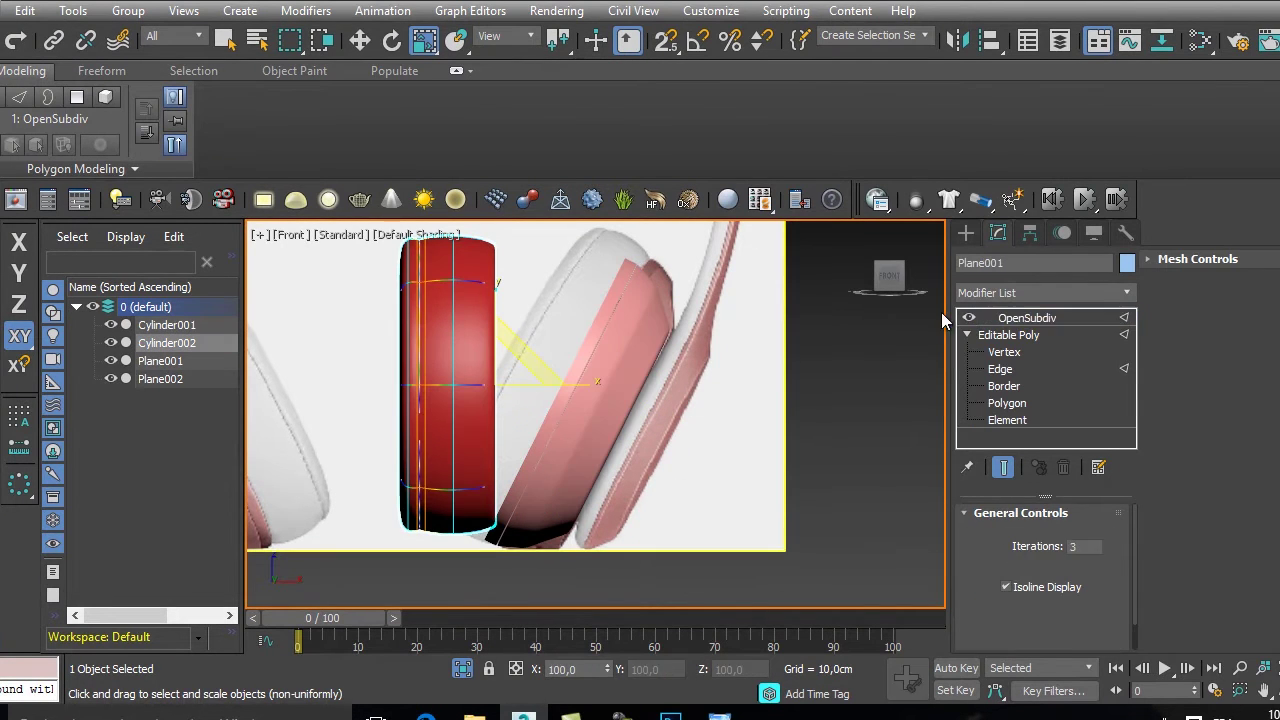
{"action": "left_click", "coordinate": [1127, 263]}
{"action": "left_click", "coordinate": [774, 395]}
{"action": "left_click", "coordinate": [744, 459]}
{"action": "left_click", "coordinate": [938, 478]}
- Using the View coordinate system, set the pink band's absolute X rotation to exactly 60 degrees with the Rotate Transform Type-In
{"action": "left_click", "coordinate": [569, 382]}
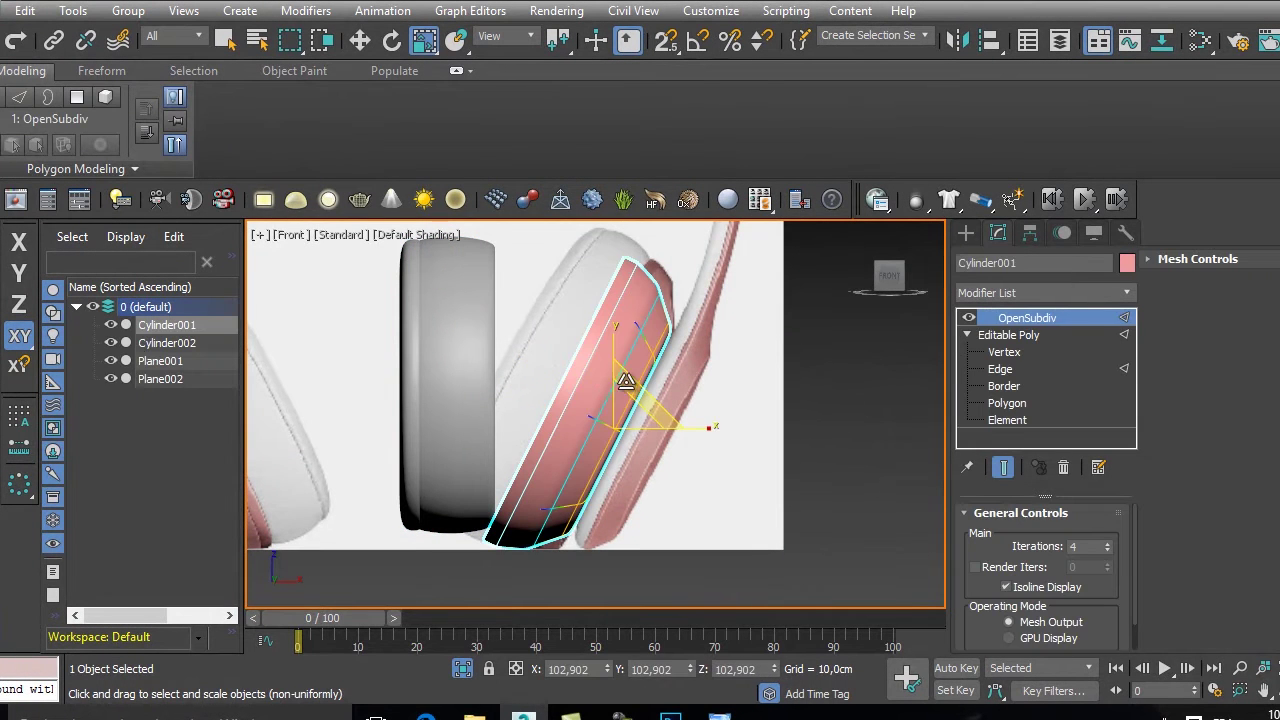
{"action": "left_click", "coordinate": [430, 345]}
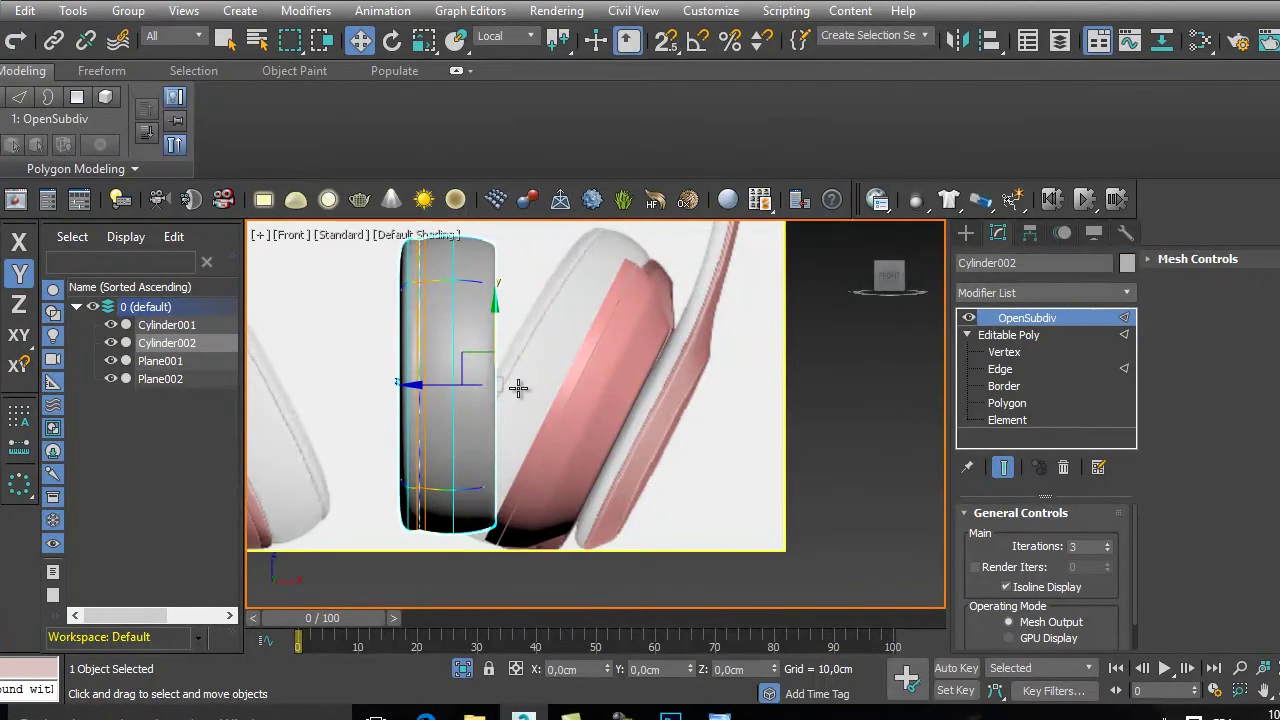
{"action": "left_click", "coordinate": [586, 374]}
{"action": "left_click", "coordinate": [390, 45]}
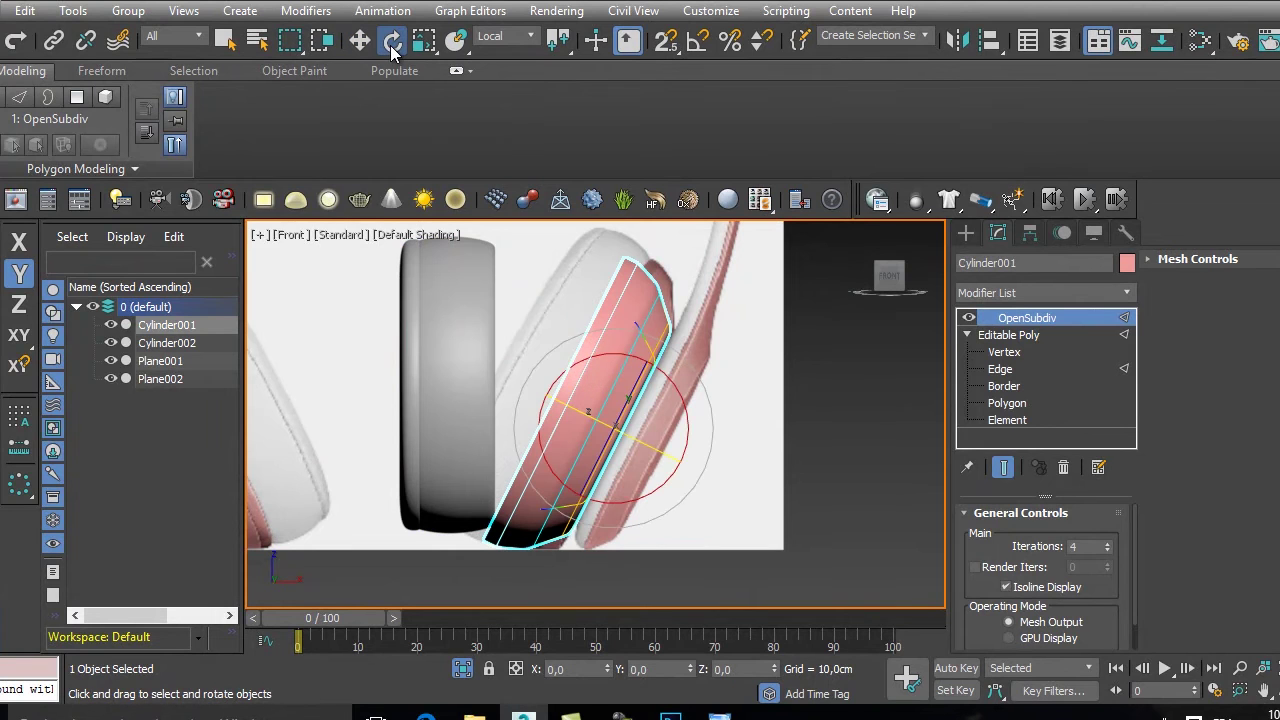
{"action": "right_click", "coordinate": [390, 45]}
{"action": "left_click_drag", "start_coordinate": [631, 261], "coordinate": [210, 262]}
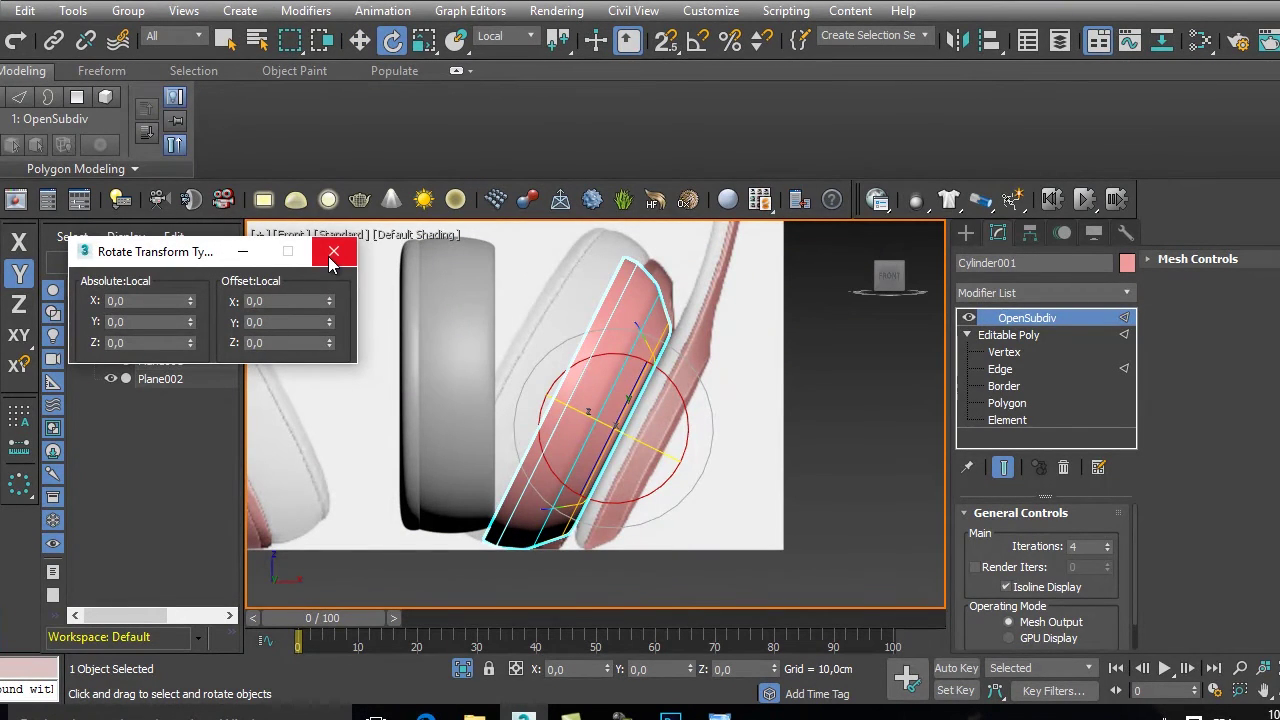
{"action": "left_click", "coordinate": [510, 37]}
{"action": "left_click", "coordinate": [503, 54]}
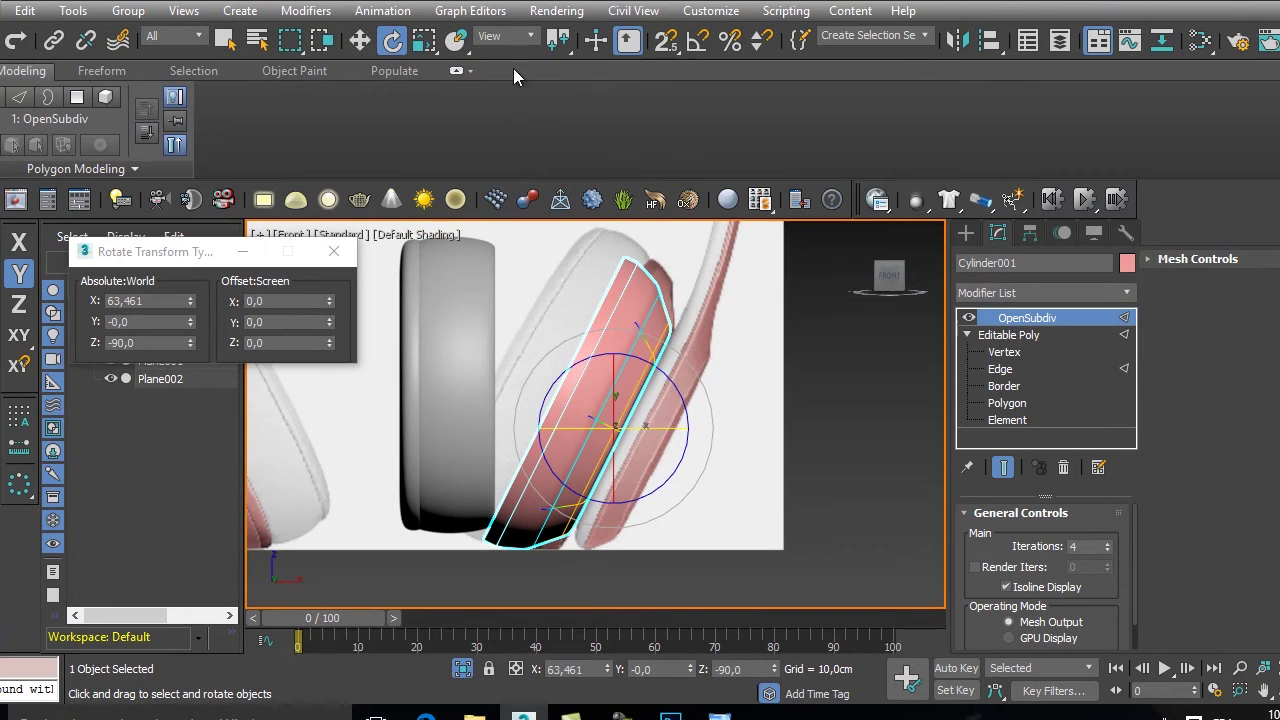
{"action": "left_click", "coordinate": [116, 299]}
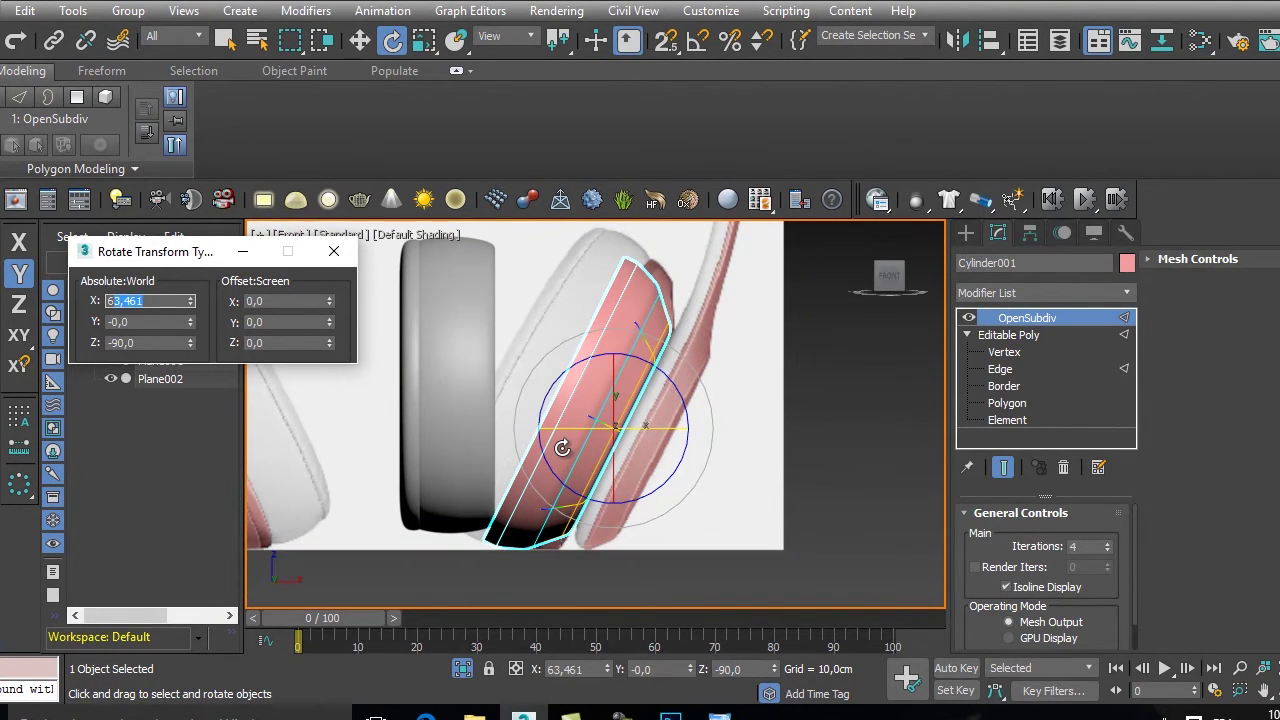
{"action": "type", "text": "60"}
{"action": "key", "text": "Return"}
- Try absolute X rotations of 60 and 120 degrees on the grey cushion, and restore its upright orientation
{"action": "left_click", "coordinate": [450, 387]}
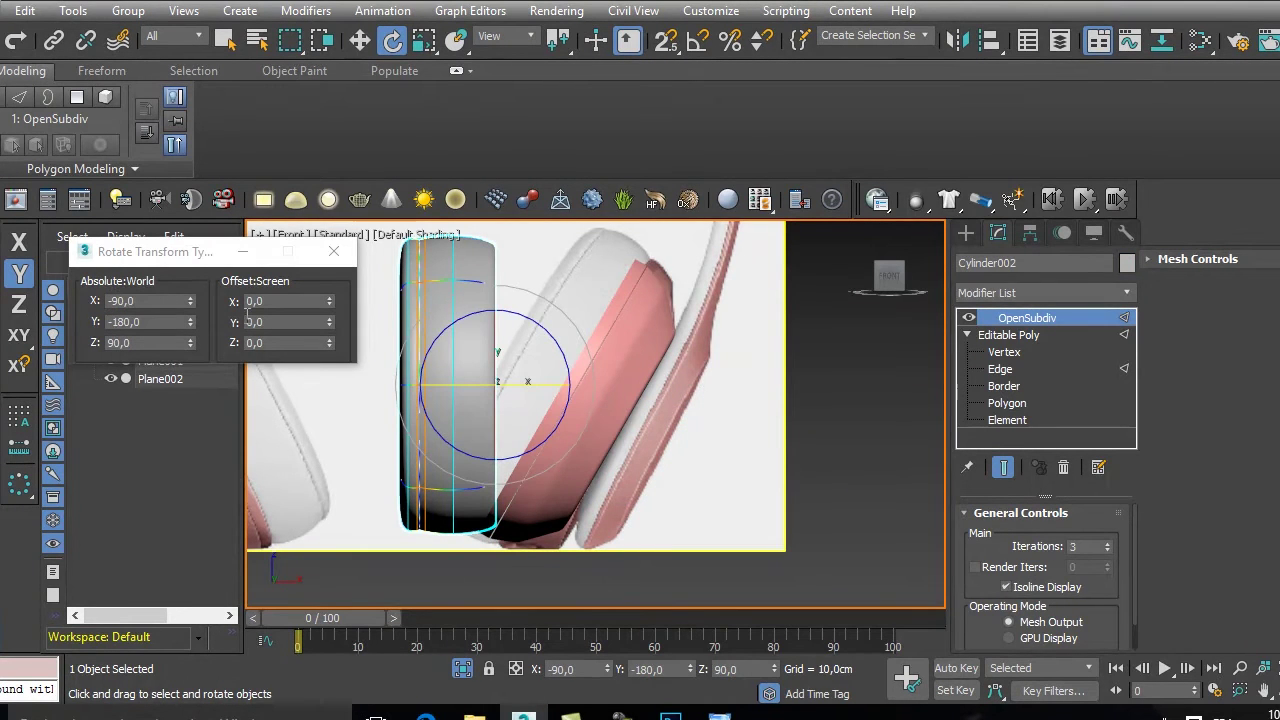
{"action": "left_click", "coordinate": [158, 301]}
{"action": "type", "text": "60"}
{"action": "key", "text": "Return"}
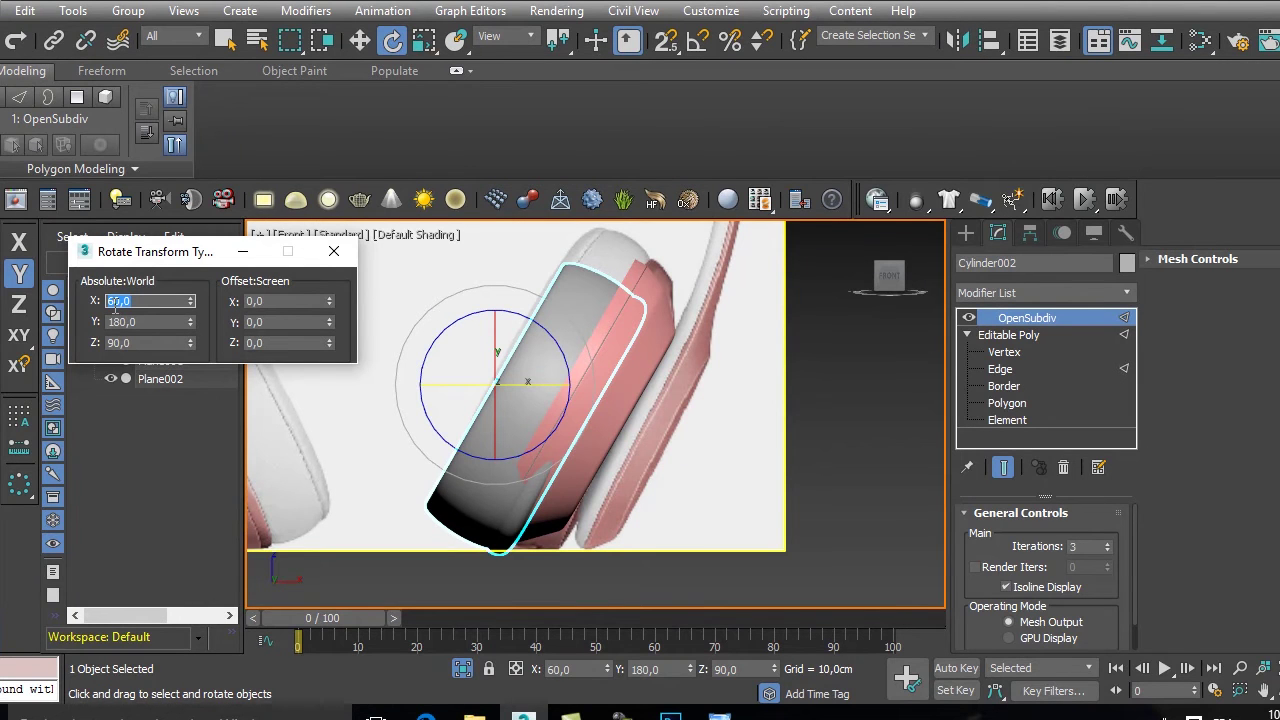
{"action": "type", "text": "120"}
{"action": "key", "text": "Return"}
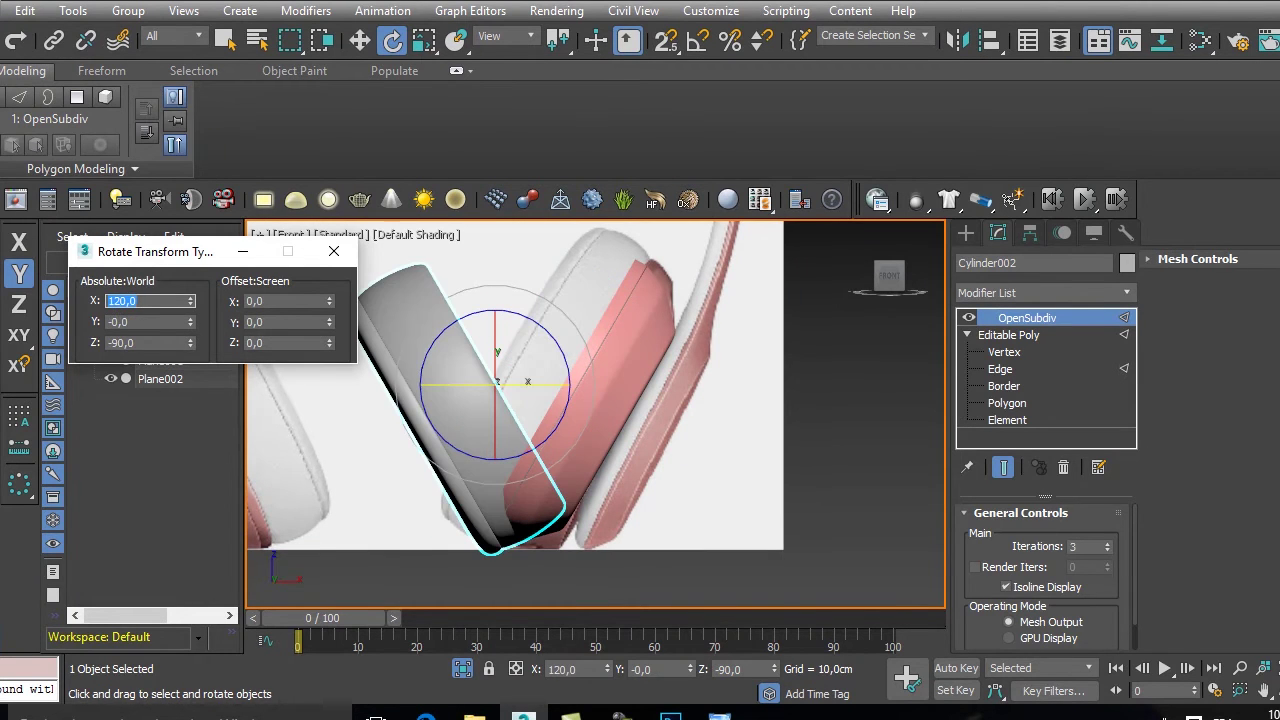
{"action": "left_click", "coordinate": [334, 251]}
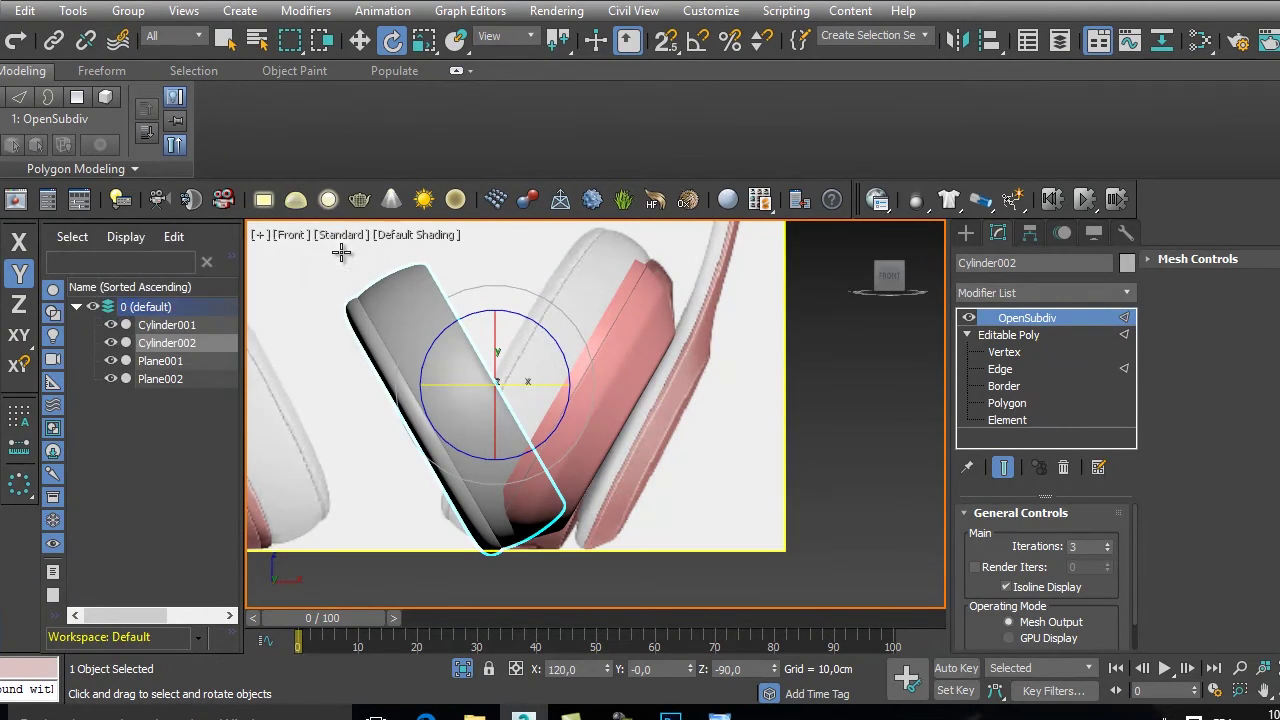
{"action": "left_click_drag", "start_coordinate": [464, 436], "coordinate": [524, 412]}
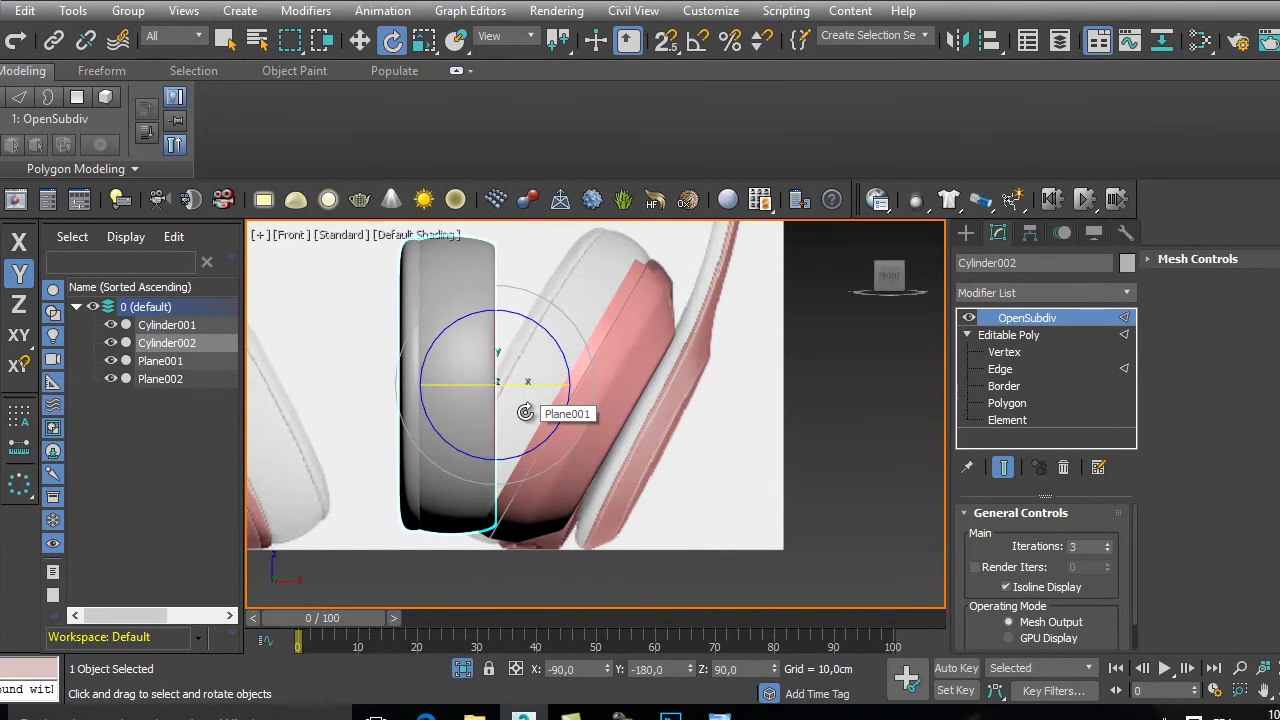
- Try an absolute X rotation of -60 degrees on the upright grey cushion, and set it to 60 degrees instead
{"action": "right_click", "coordinate": [390, 42]}
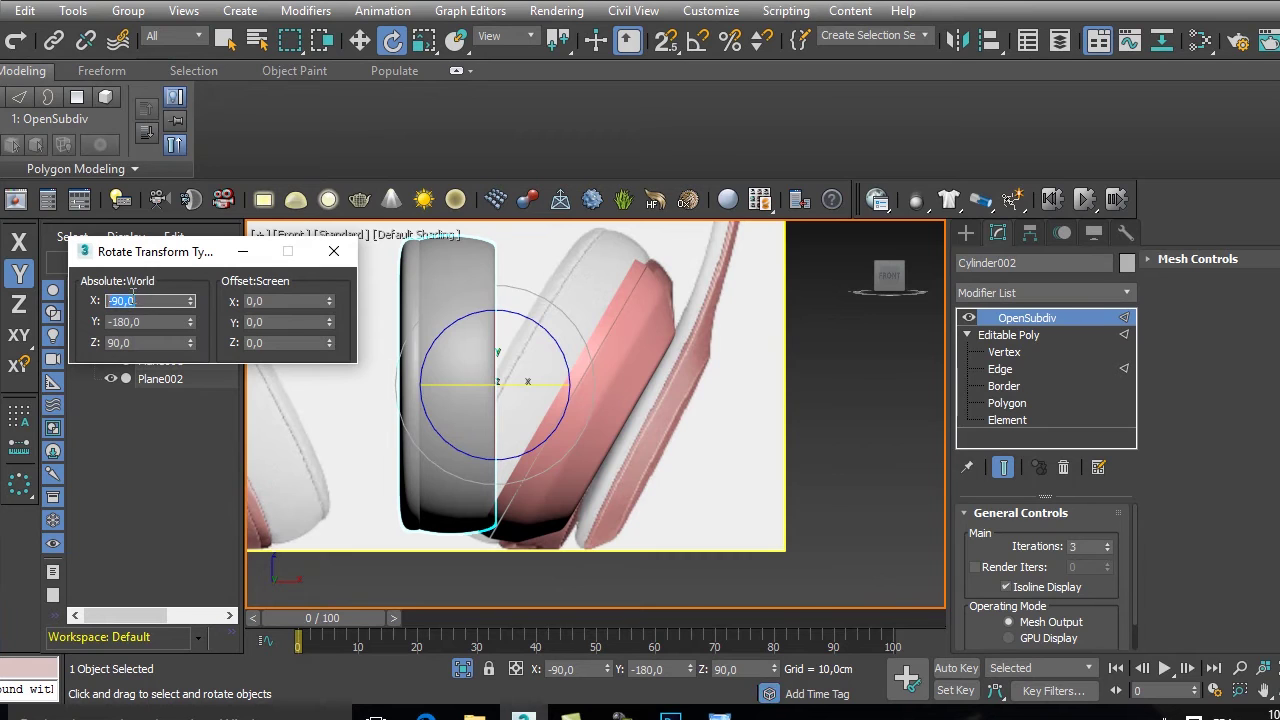
{"action": "type", "text": "-60"}
{"action": "key", "text": "Return"}
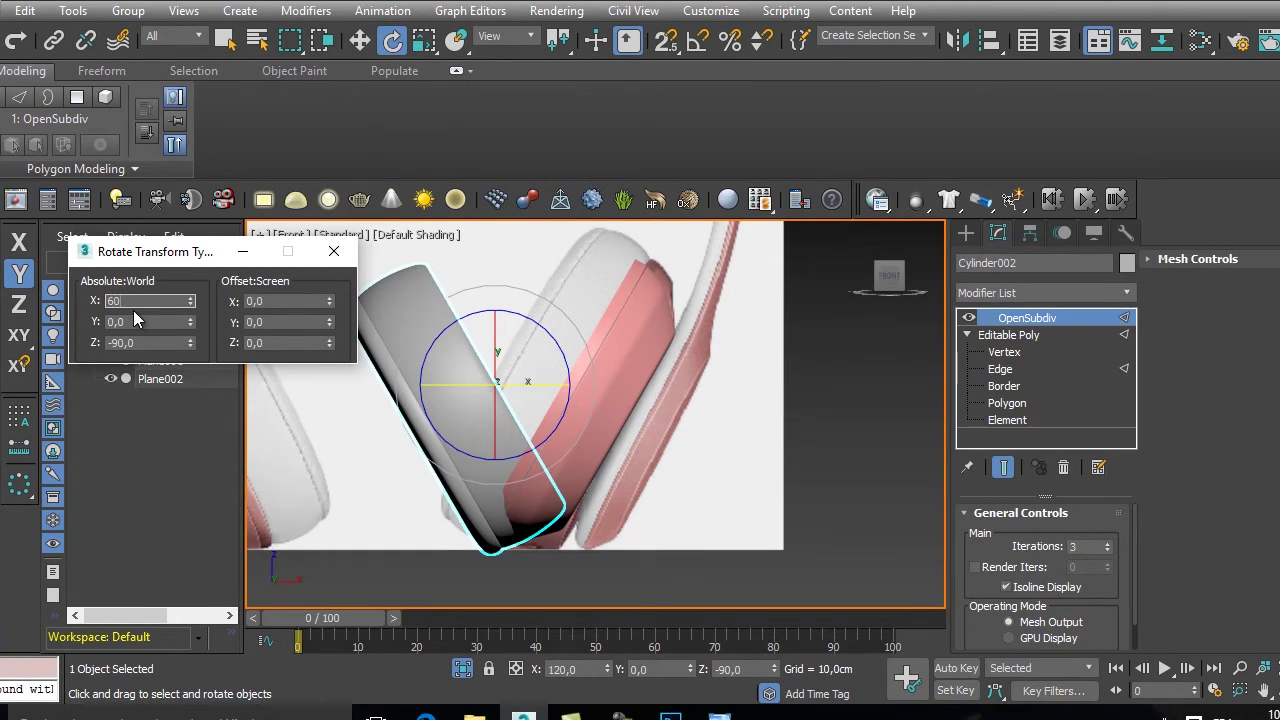
{"action": "key", "text": "Return"}
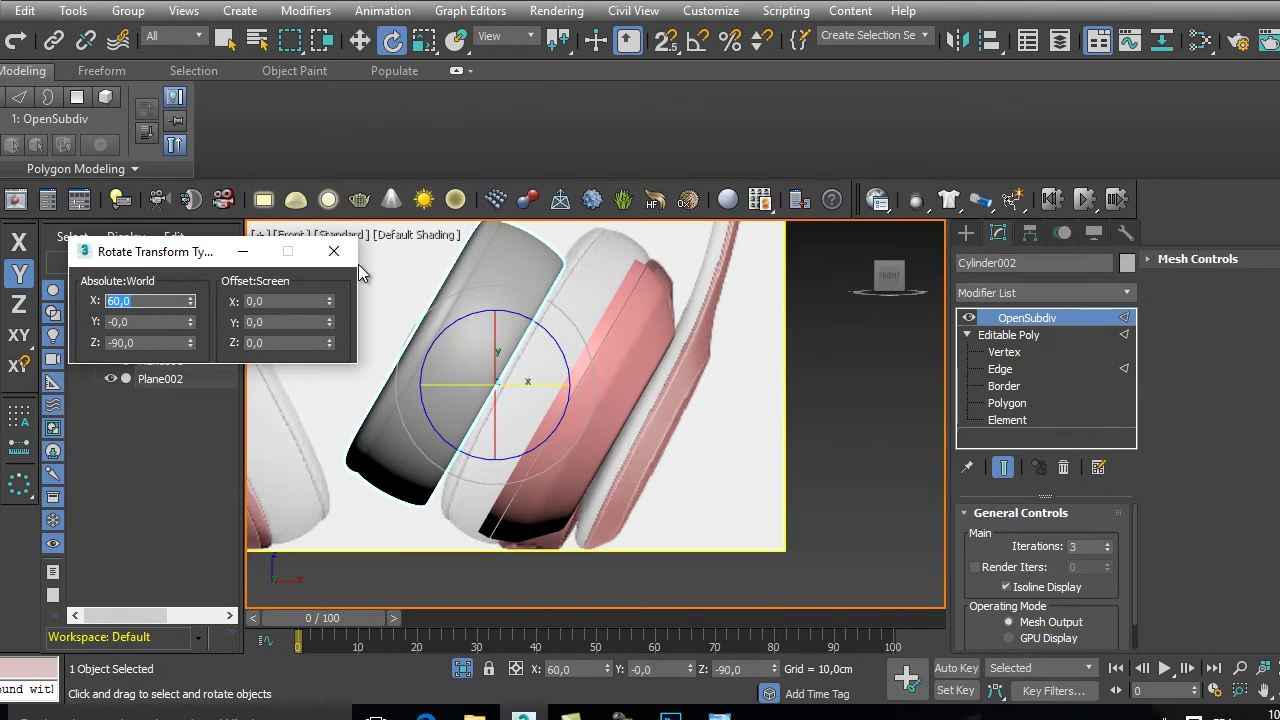
- Quick-align the grey cushion with the pink band, and slide it along its local Z axis until it sits against the band
{"action": "left_click", "coordinate": [334, 251]}
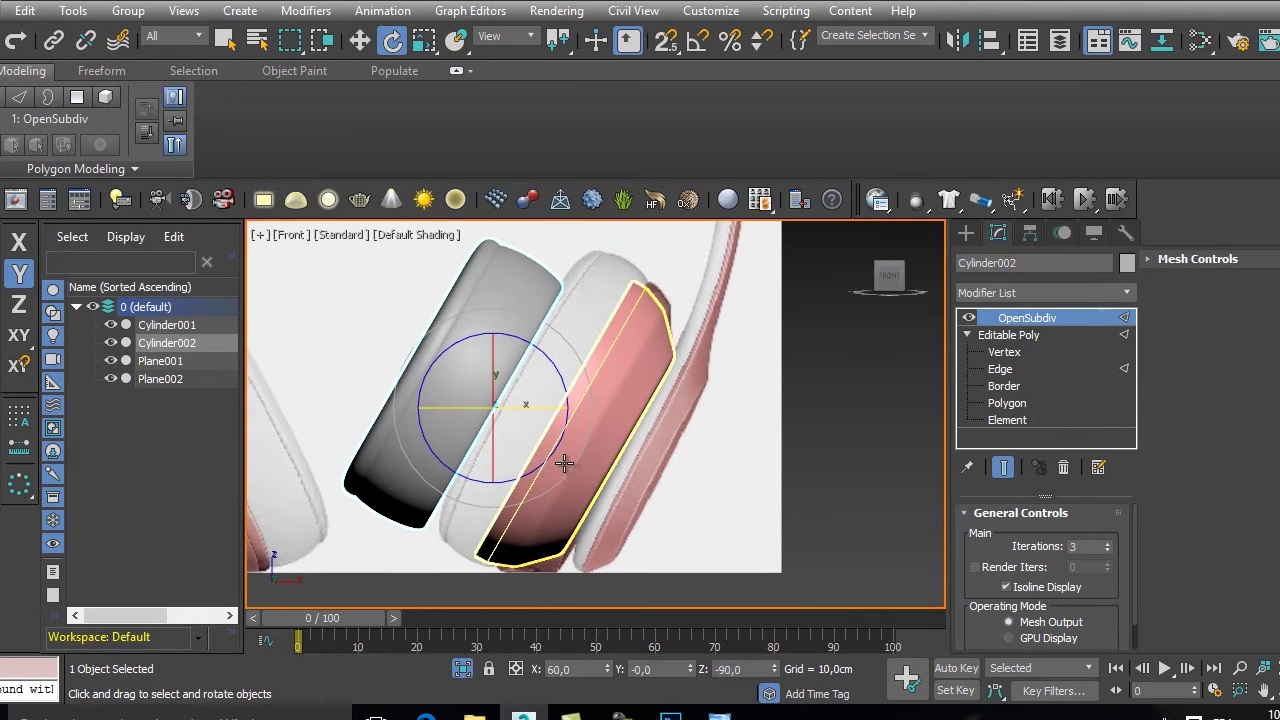
{"action": "key", "text": "w"}
{"action": "left_click_drag", "start_coordinate": [449, 380], "coordinate": [506, 418]}
{"action": "left_click", "coordinate": [989, 40]}
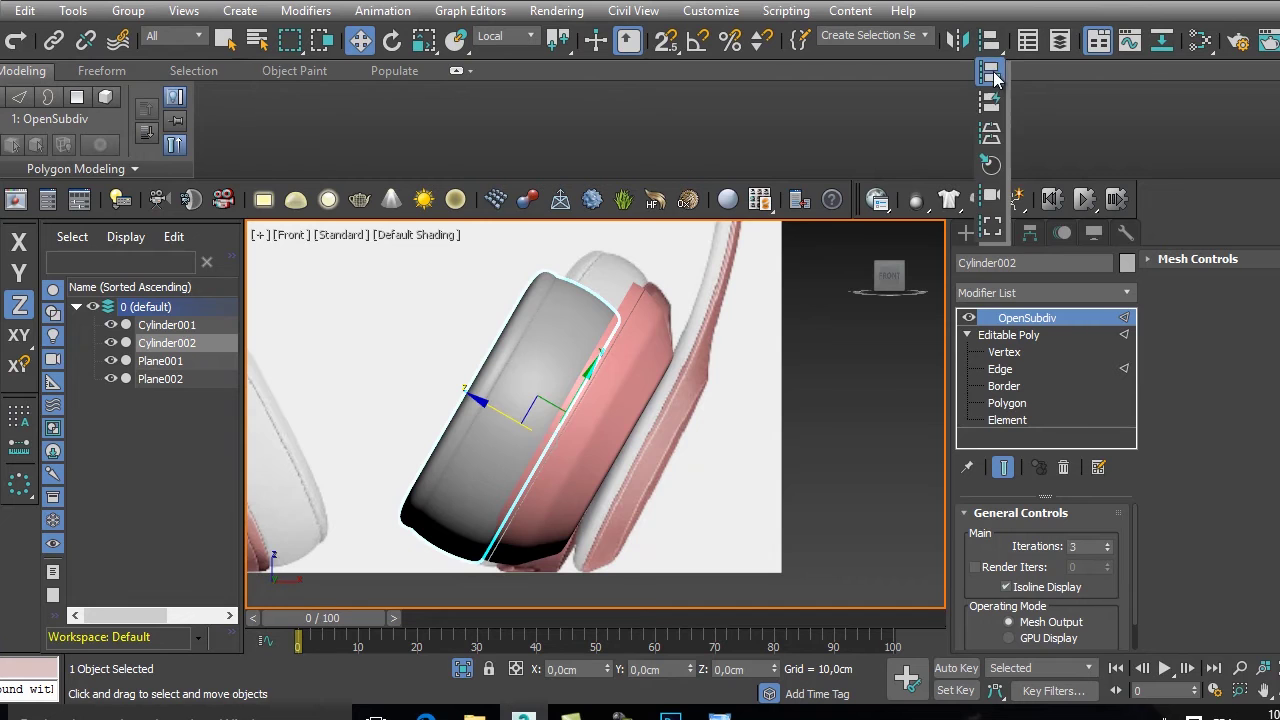
{"action": "left_click", "coordinate": [597, 399]}
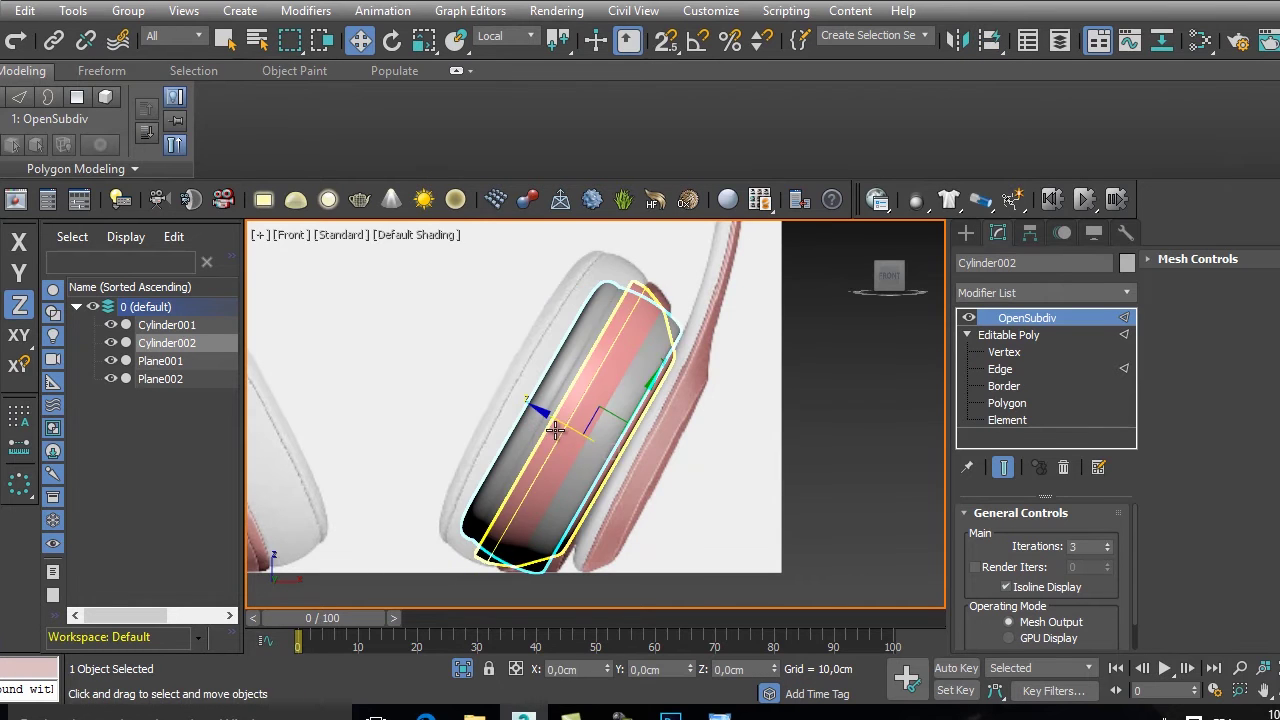
{"action": "left_click_drag", "start_coordinate": [528, 420], "coordinate": [486, 402]}
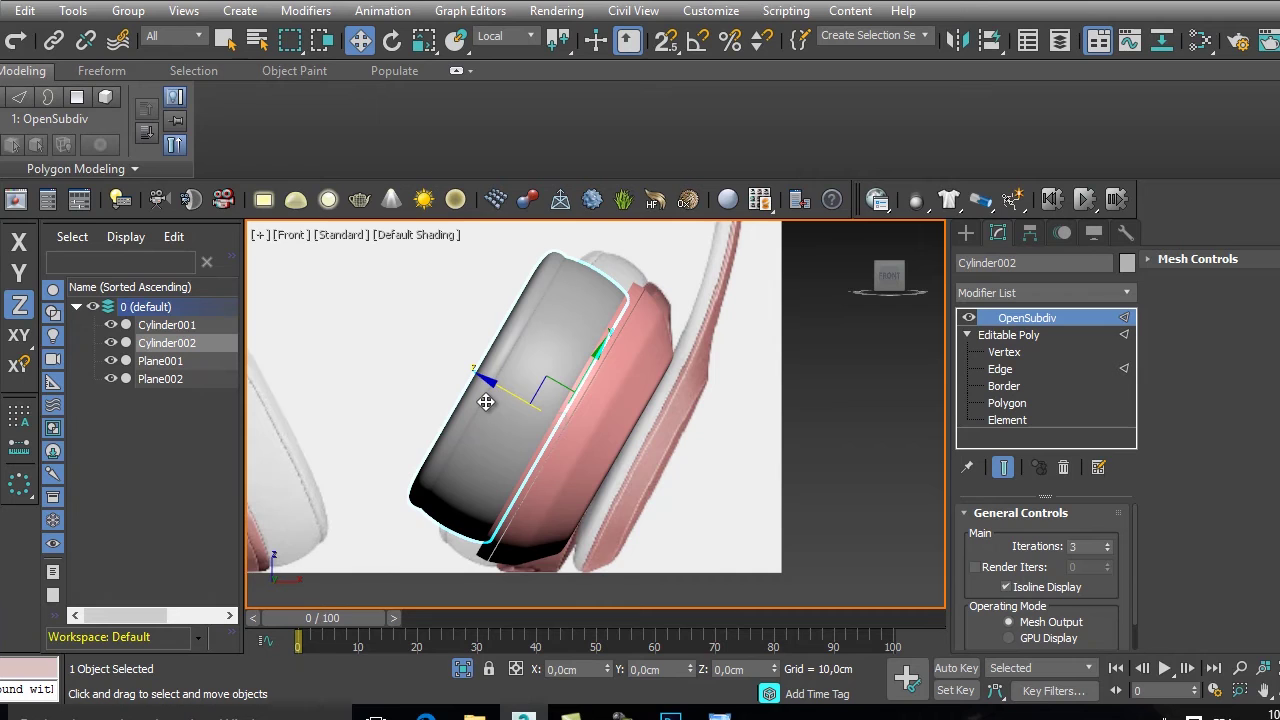
- Scale the grey cushion uniformly to about 107 percent, and make it narrower along its local Z axis
{"action": "key", "text": "r"}
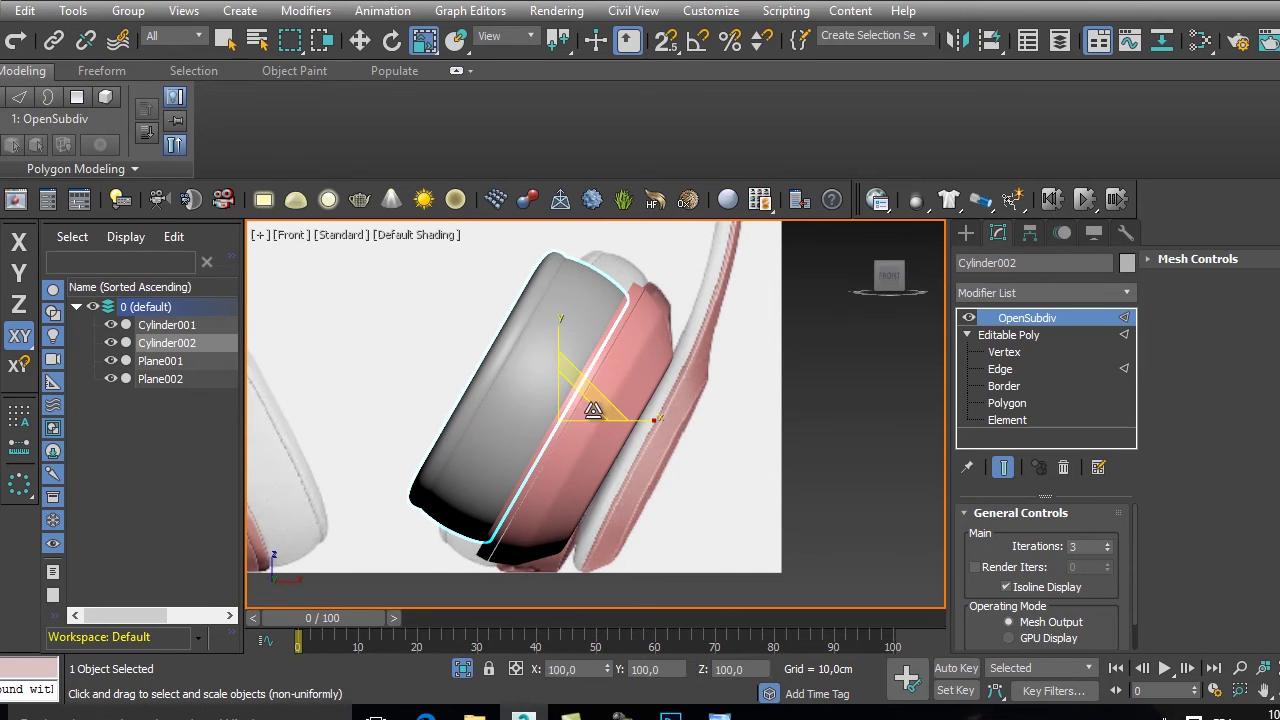
{"action": "left_click_drag", "start_coordinate": [566, 415], "coordinate": [569, 408]}
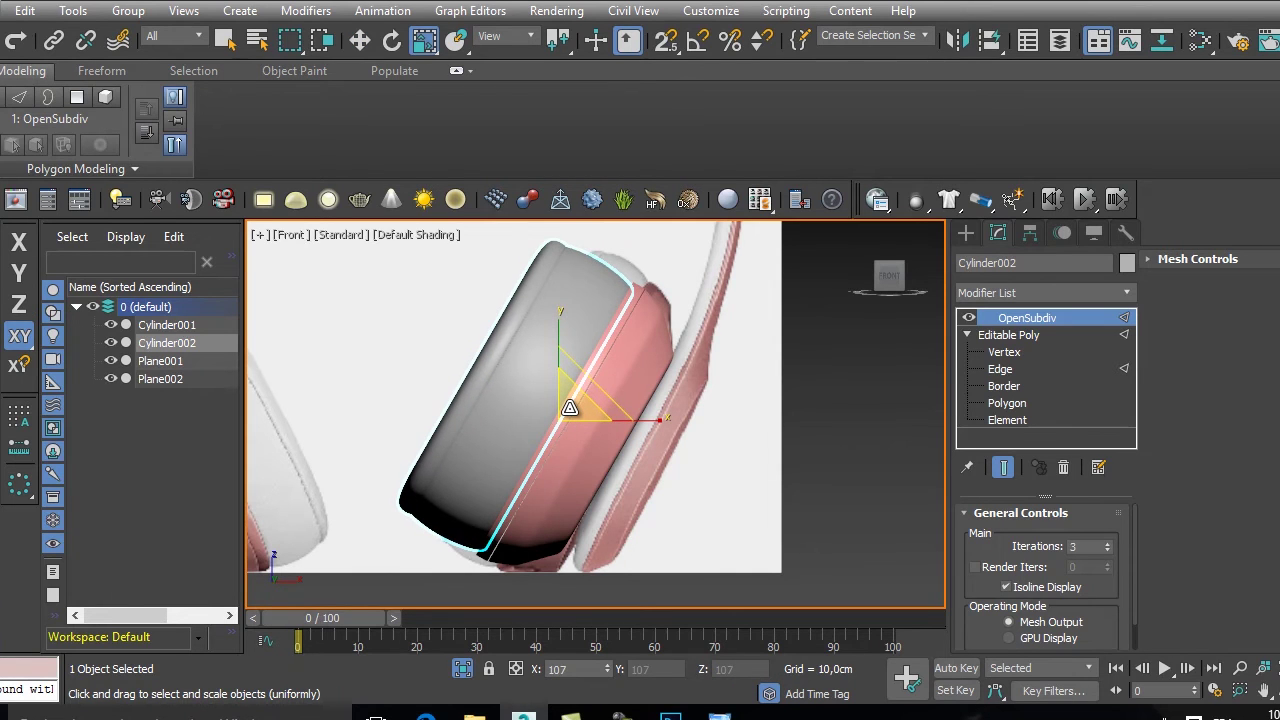
{"action": "left_click_drag", "start_coordinate": [424, 40], "coordinate": [424, 64]}
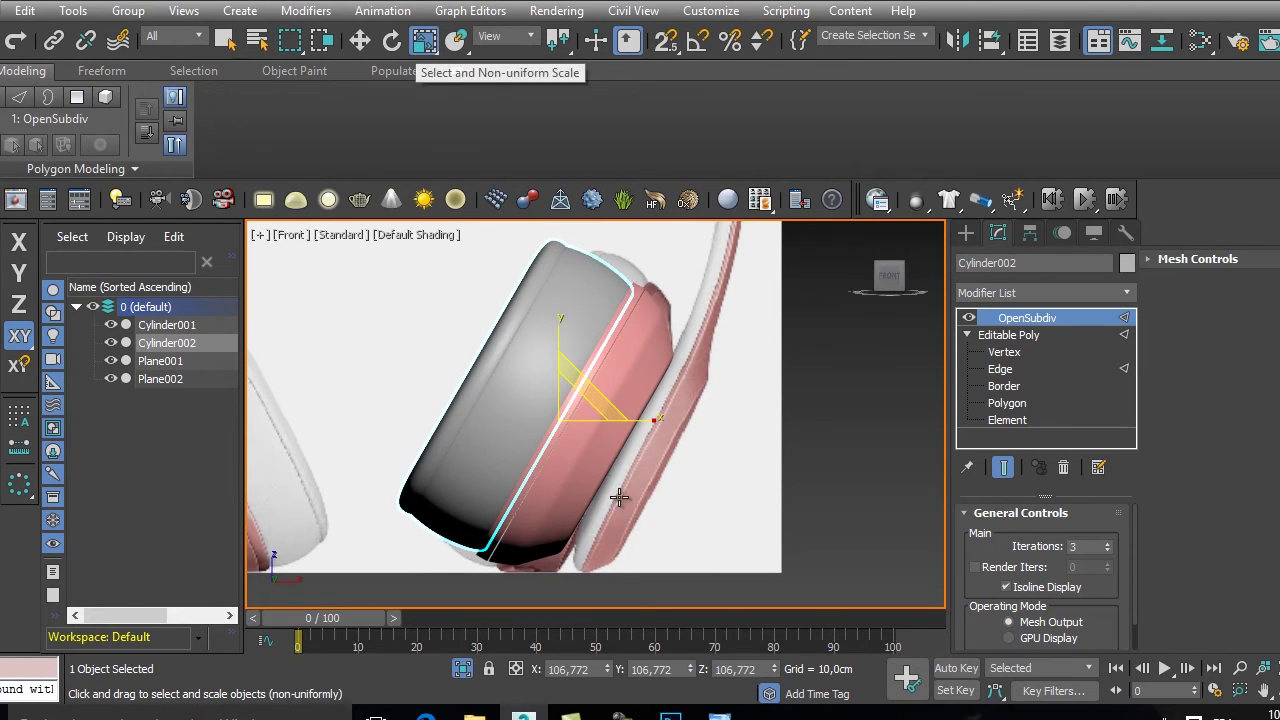
{"action": "left_click", "coordinate": [506, 36]}
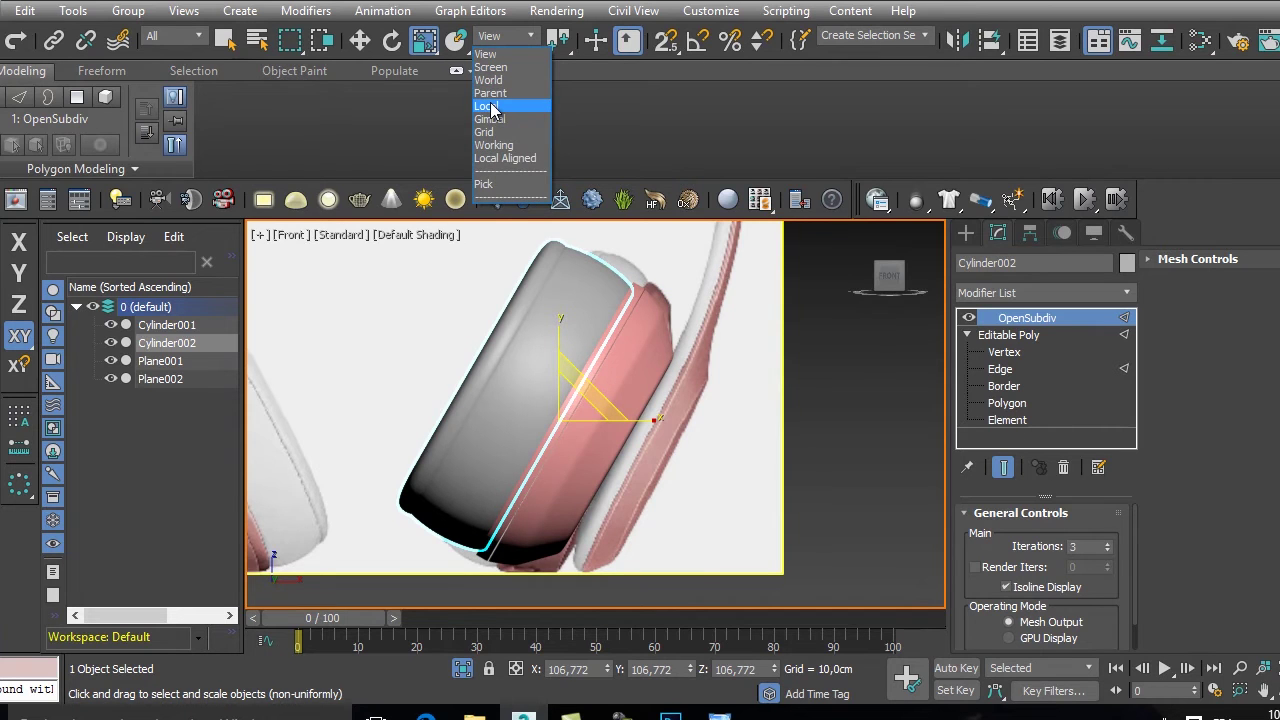
{"action": "left_click", "coordinate": [491, 107]}
{"action": "left_click_drag", "start_coordinate": [640, 466], "coordinate": [616, 449]}
- Try scaling the grey cushion's middle edge loop while showing the smoothed end result
{"action": "left_click", "coordinate": [998, 369]}
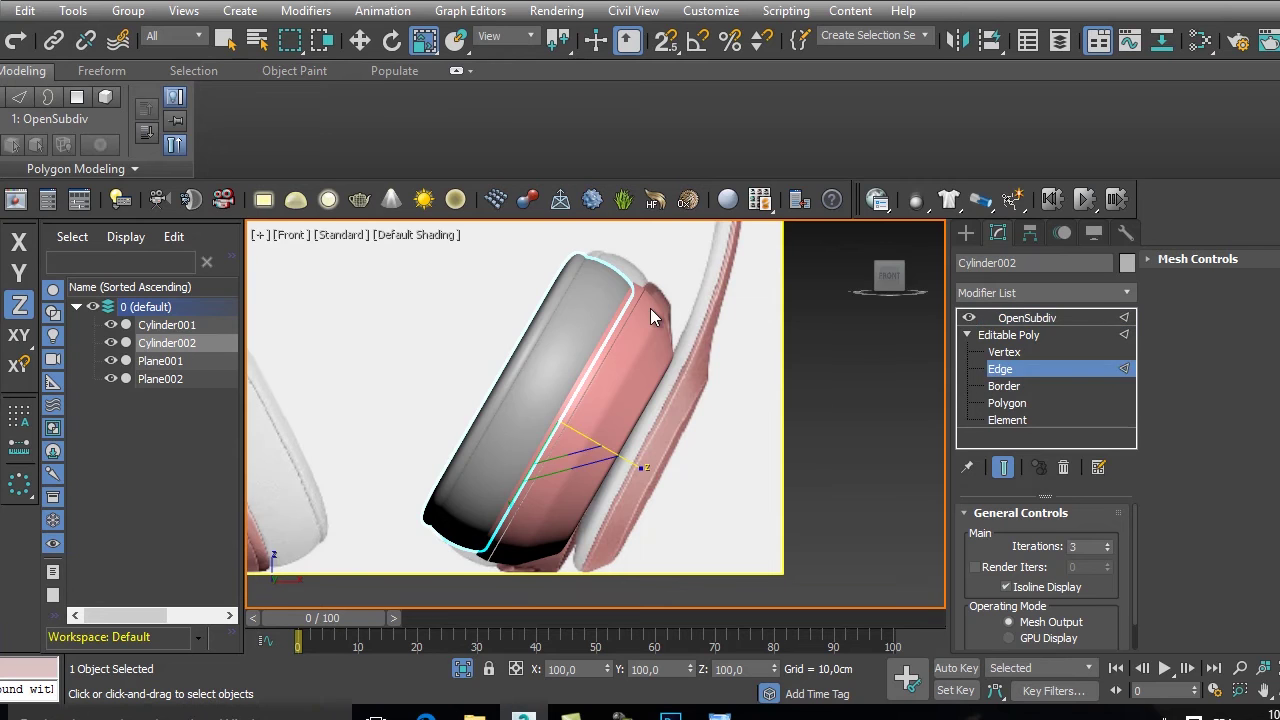
{"action": "left_click", "coordinate": [611, 265]}
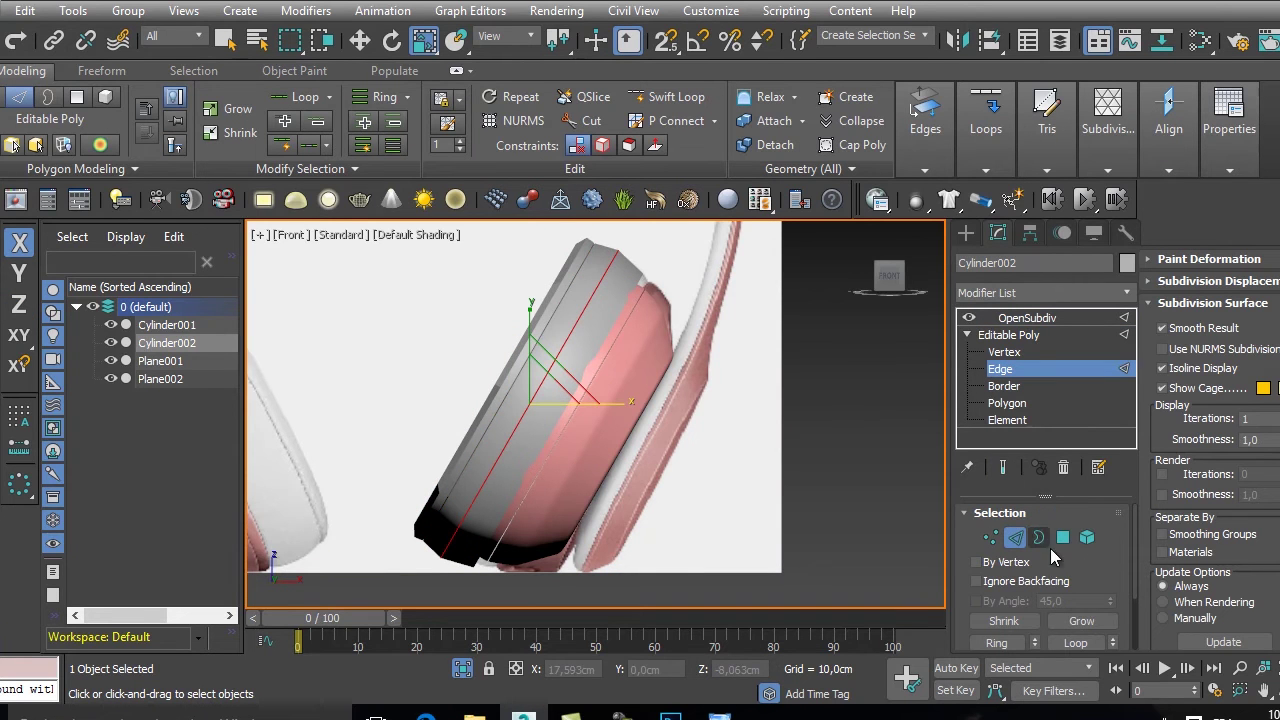
{"action": "left_click", "coordinate": [1004, 467]}
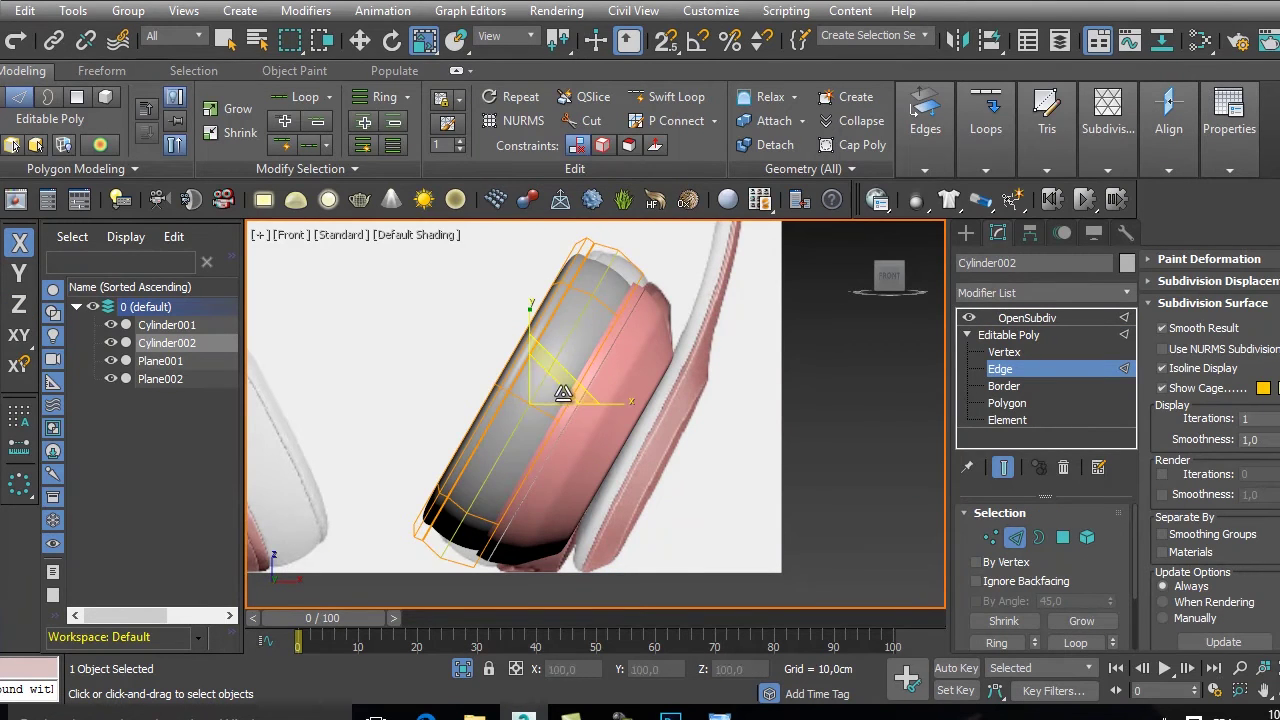
{"action": "left_click_drag", "start_coordinate": [541, 397], "coordinate": [556, 393]}
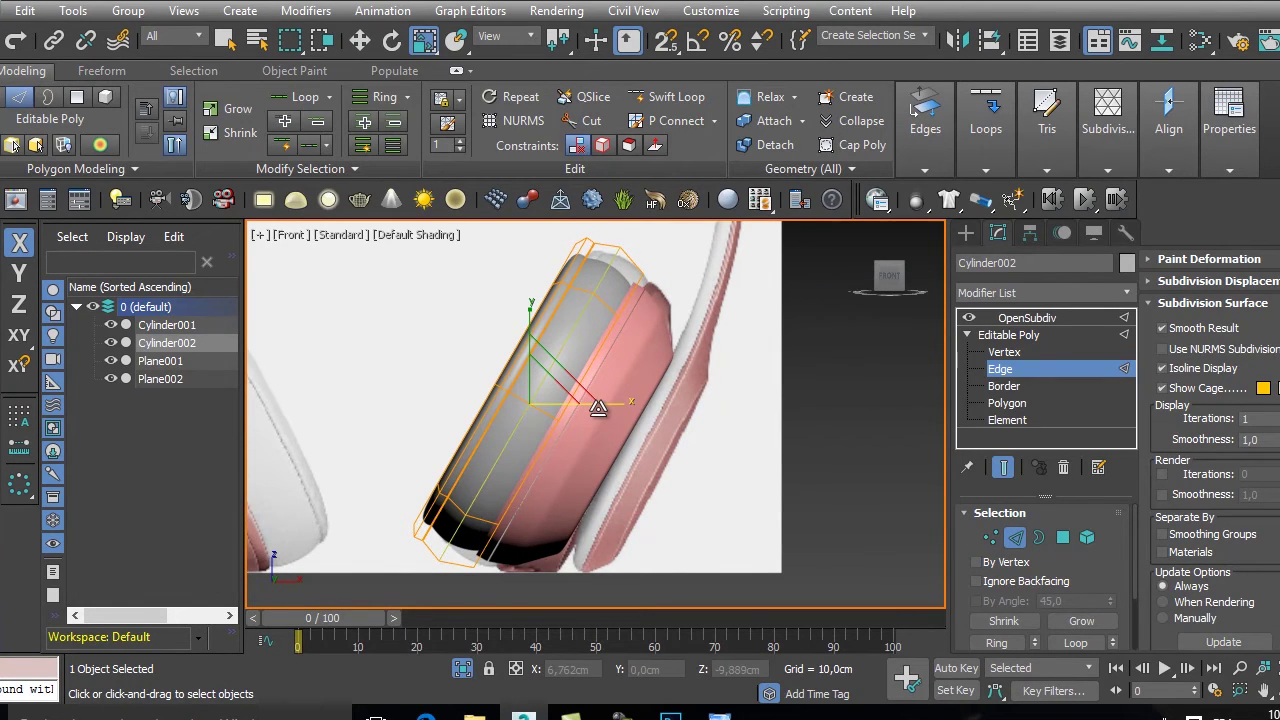
- Widen the cushion slightly along its local Z axis, and fine-tune the edge loop on its outer face by scaling
{"action": "left_click", "coordinate": [1053, 320]}
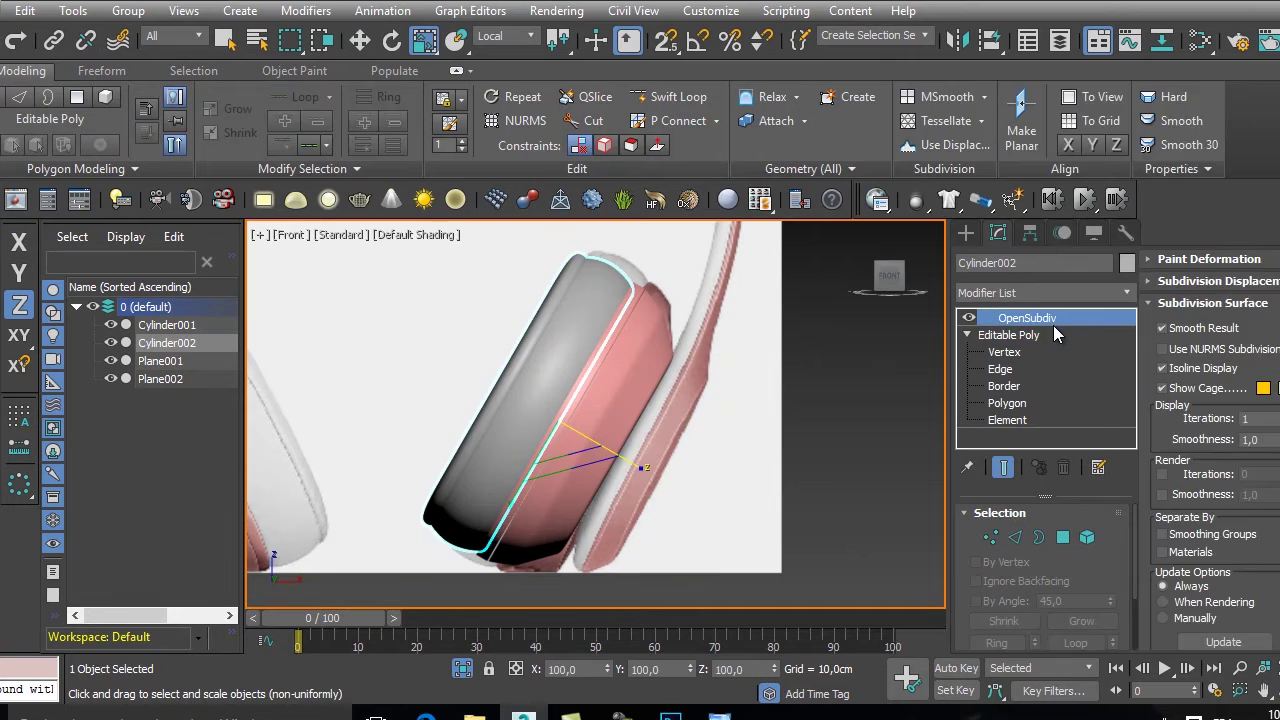
{"action": "left_click_drag", "start_coordinate": [635, 474], "coordinate": [634, 469]}
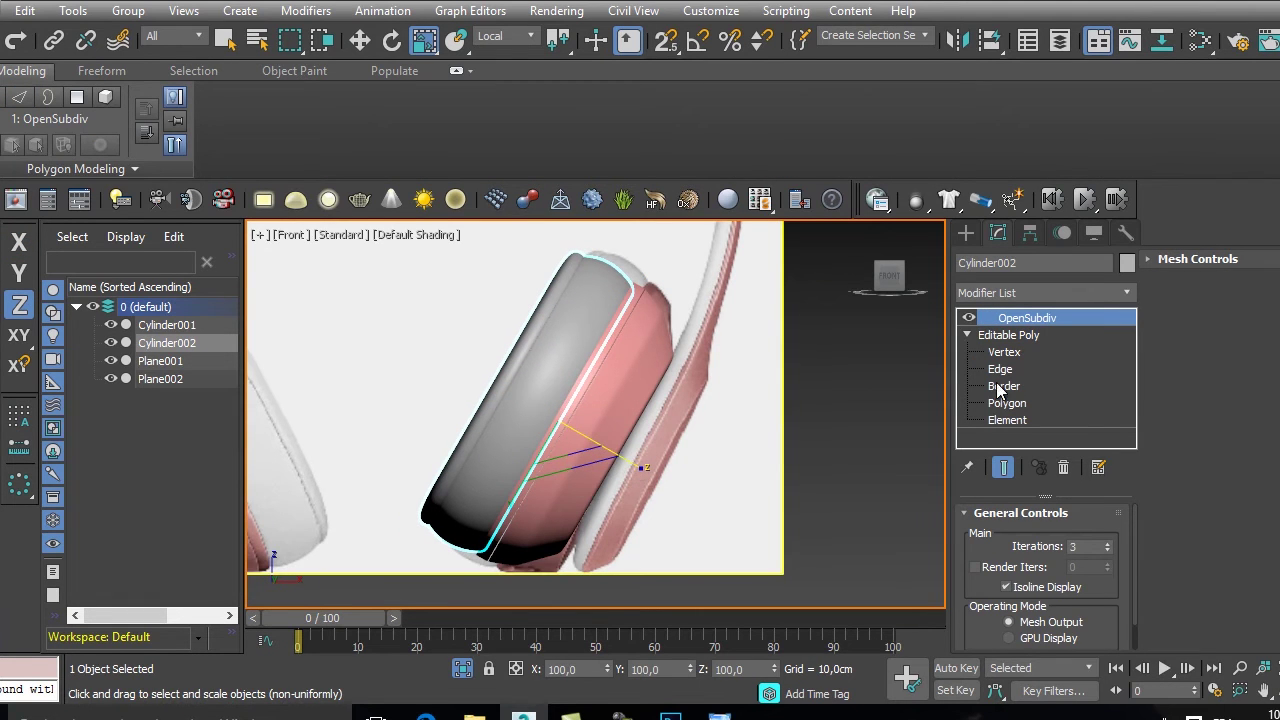
{"action": "left_click", "coordinate": [1000, 369]}
{"action": "left_click", "coordinate": [574, 253]}
{"action": "left_click_drag", "start_coordinate": [508, 377], "coordinate": [505, 382]}
{"action": "left_click", "coordinate": [1073, 314]}
{"action": "left_click", "coordinate": [848, 360]}
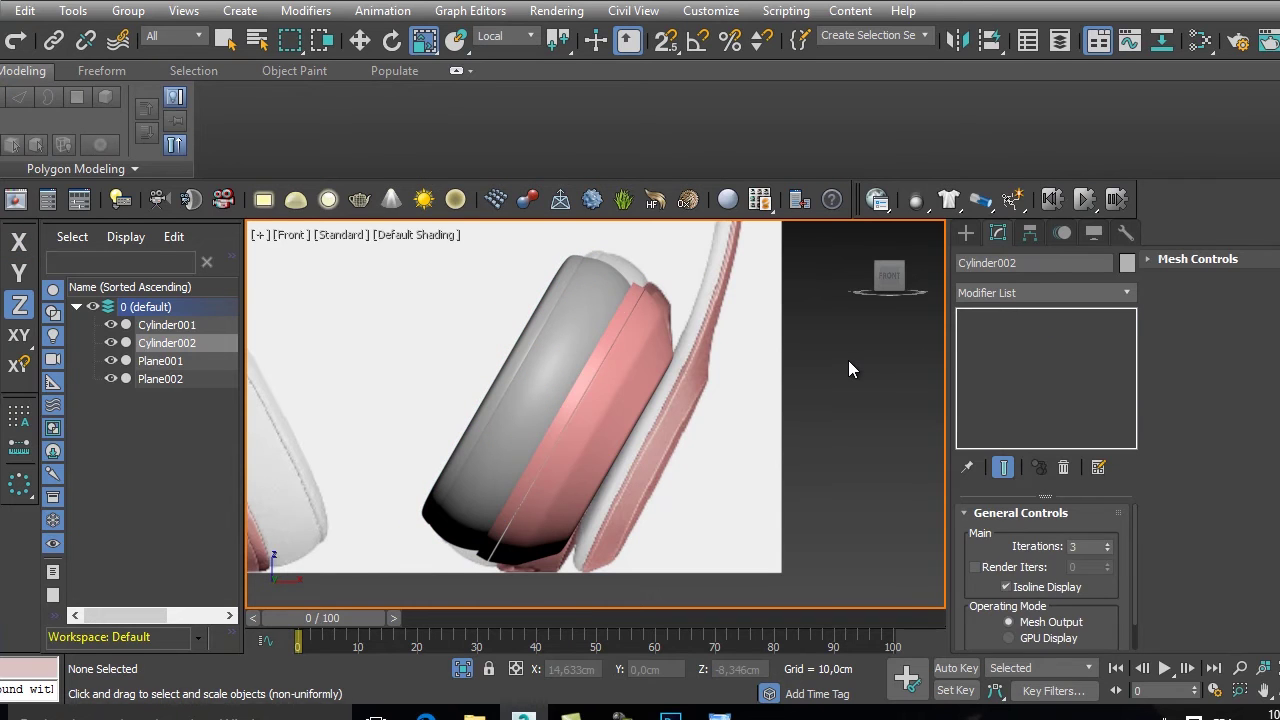
{"action": "scroll", "coordinate": [623, 331], "scroll_direction": "up", "scroll_amount": 5}
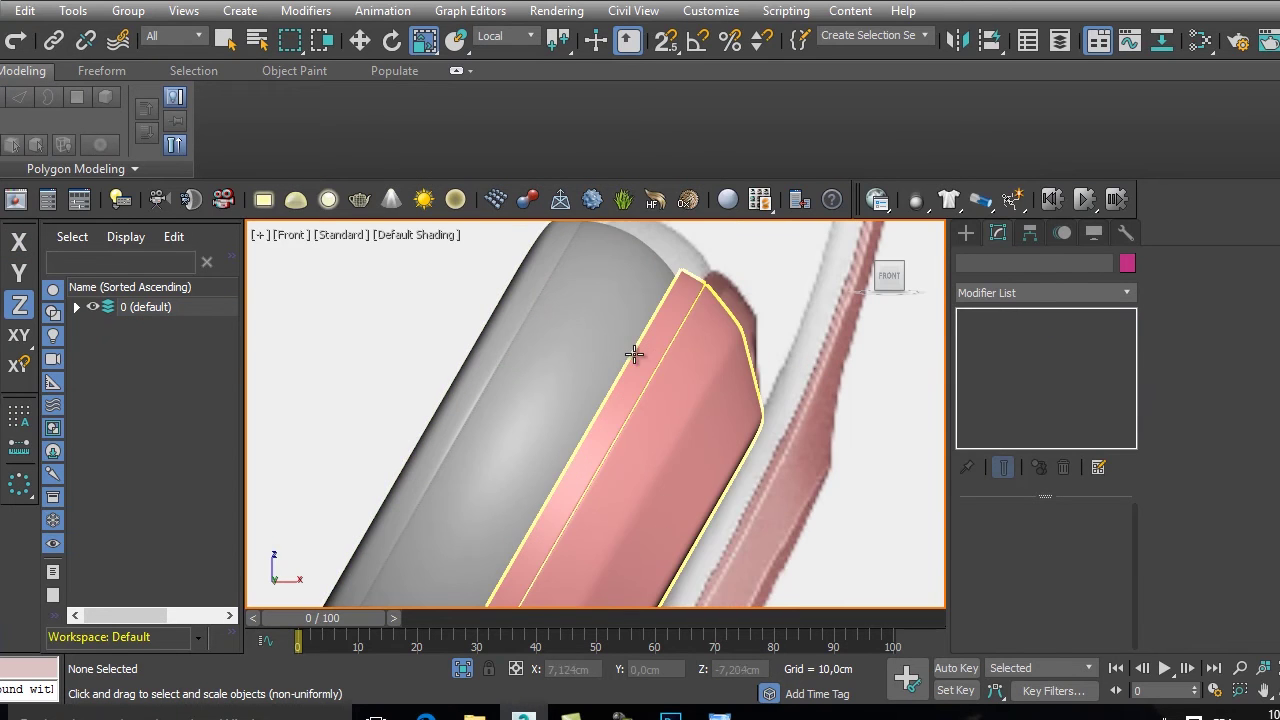
{"action": "scroll", "coordinate": [674, 346], "scroll_direction": "down", "scroll_amount": 6}
{"action": "middle_click_drag", "start_coordinate": [674, 346], "coordinate": [707, 353]}
{"action": "middle_click_drag", "start_coordinate": [600, 366], "coordinate": [761, 364], "text": "alt"}
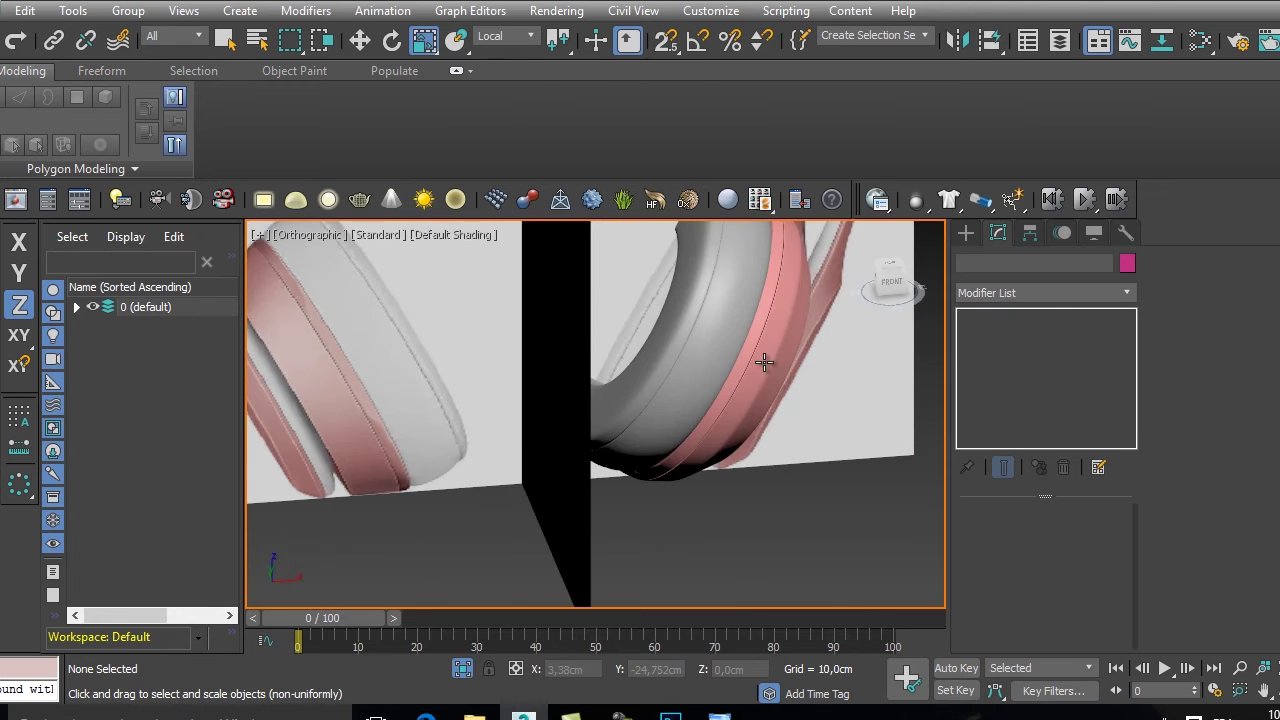
{"action": "left_click", "coordinate": [764, 362]}
{"action": "key", "text": "alt+q"}
{"action": "left_click", "coordinate": [683, 379]}
{"action": "right_click", "coordinate": [683, 379]}
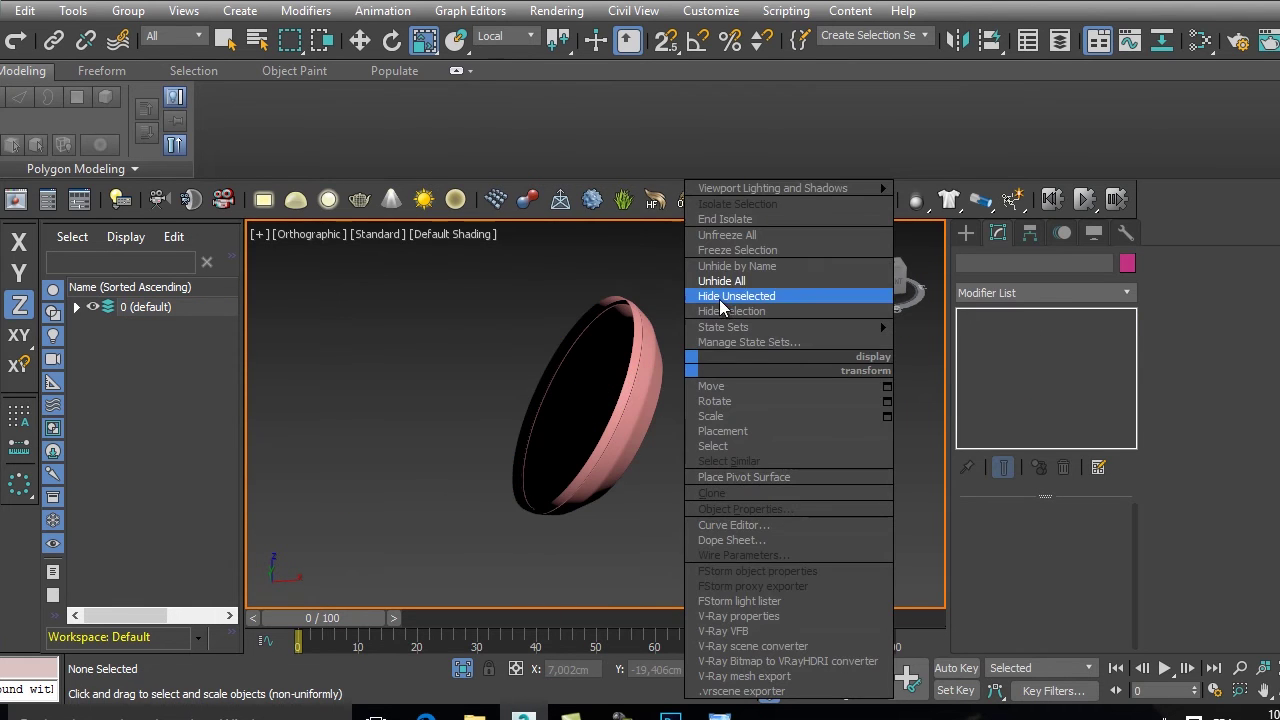
{"action": "left_click", "coordinate": [719, 284]}
- Isolate the grey cushion and the pink band together from the reference planes
{"action": "left_click", "coordinate": [604, 369]}
{"action": "left_click", "coordinate": [635, 403], "text": "ctrl"}
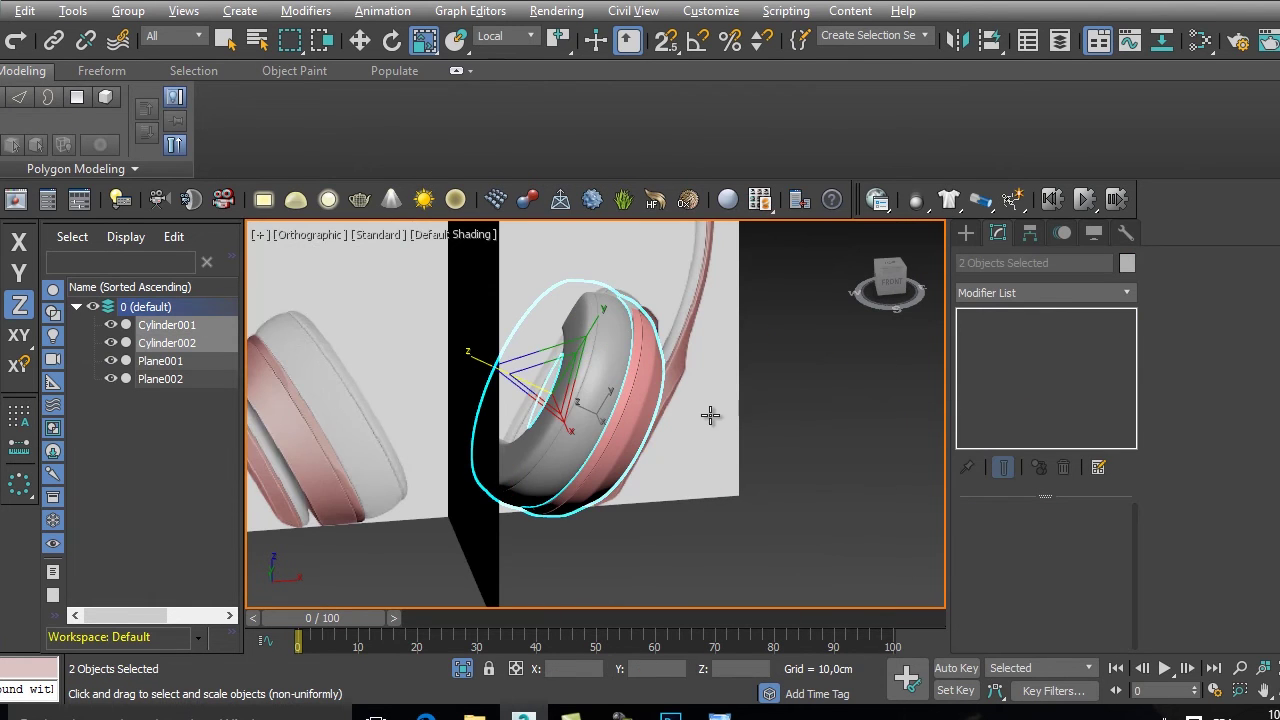
{"action": "key", "text": "alt+q"}
{"action": "left_click", "coordinate": [742, 433]}
{"action": "middle_click_drag", "start_coordinate": [657, 400], "coordinate": [580, 543], "text": "alt"}
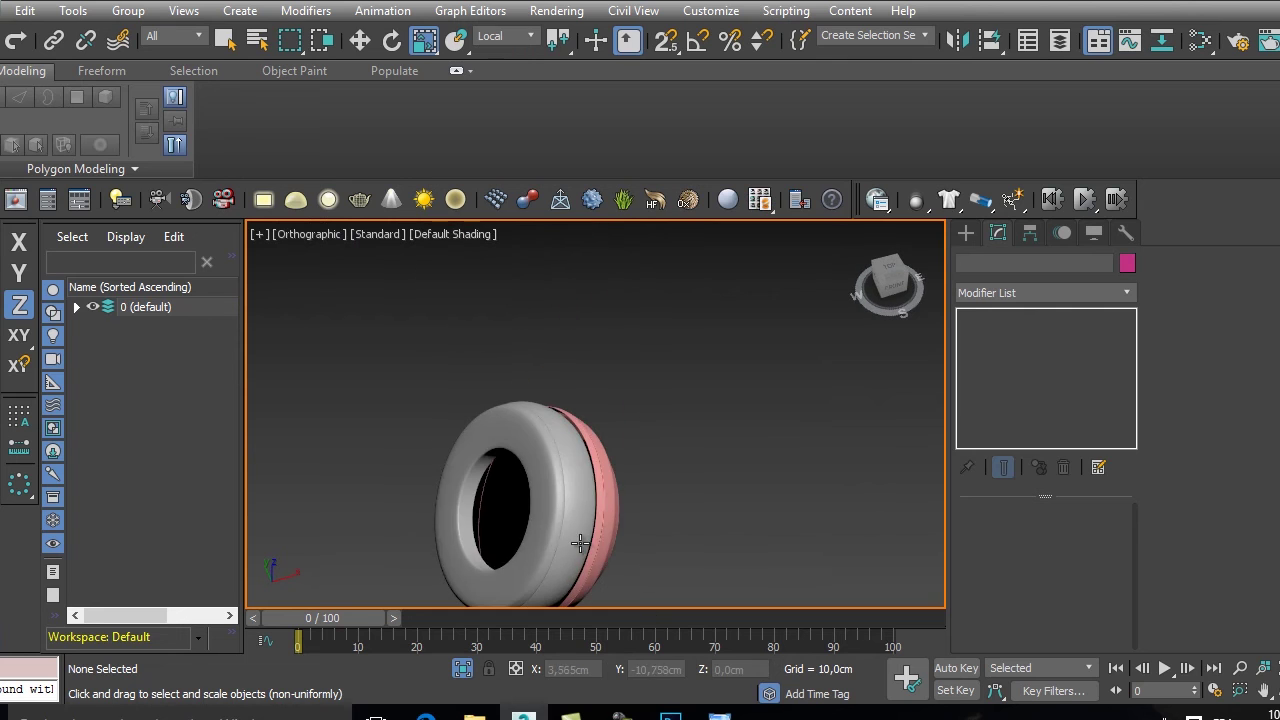
- In the Perspective view, give the pink band a Shell modifier with an inner amount of 0,06 cm and an outer amount of 0
{"action": "left_click", "coordinate": [575, 515]}
{"action": "key", "text": "w"}
{"action": "middle_click_drag", "start_coordinate": [481, 509], "coordinate": [780, 437], "text": "alt"}
{"action": "key", "text": "p"}
{"action": "left_click", "coordinate": [808, 389]}
{"action": "scroll", "coordinate": [586, 412], "scroll_direction": "up", "scroll_amount": 5}
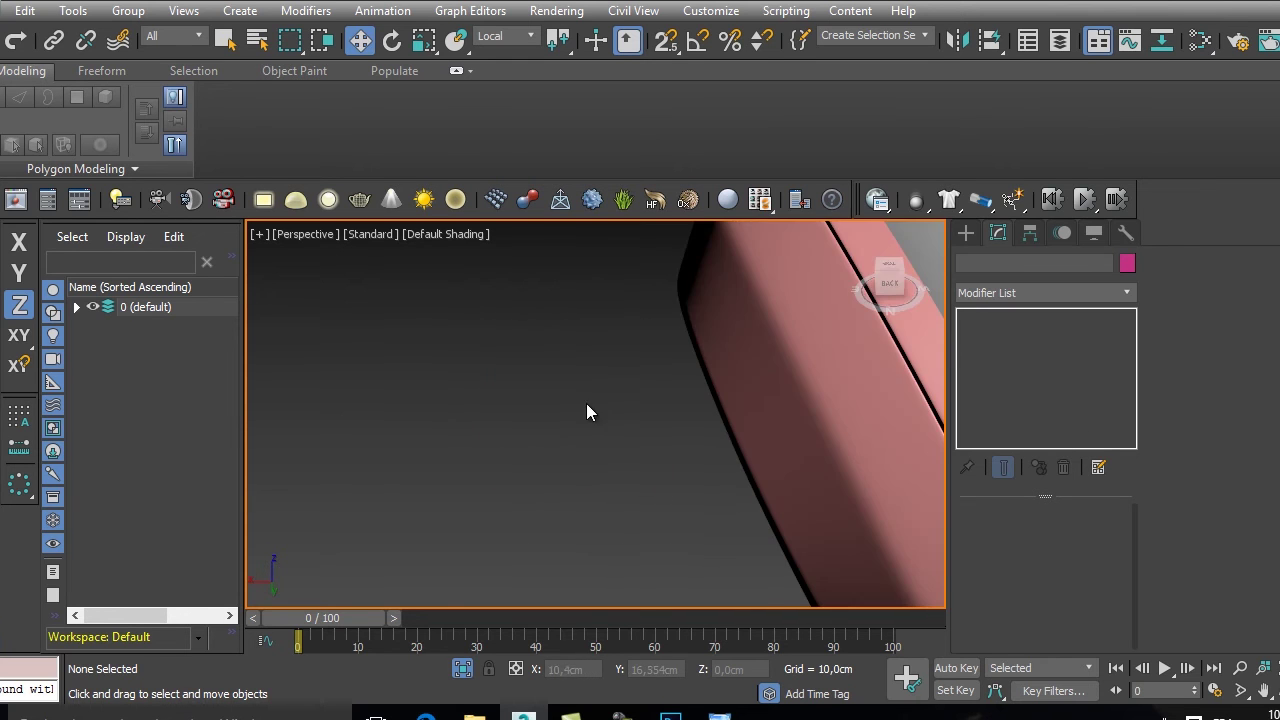
{"action": "scroll", "coordinate": [588, 412], "scroll_direction": "down", "scroll_amount": 3}
{"action": "left_click", "coordinate": [546, 366]}
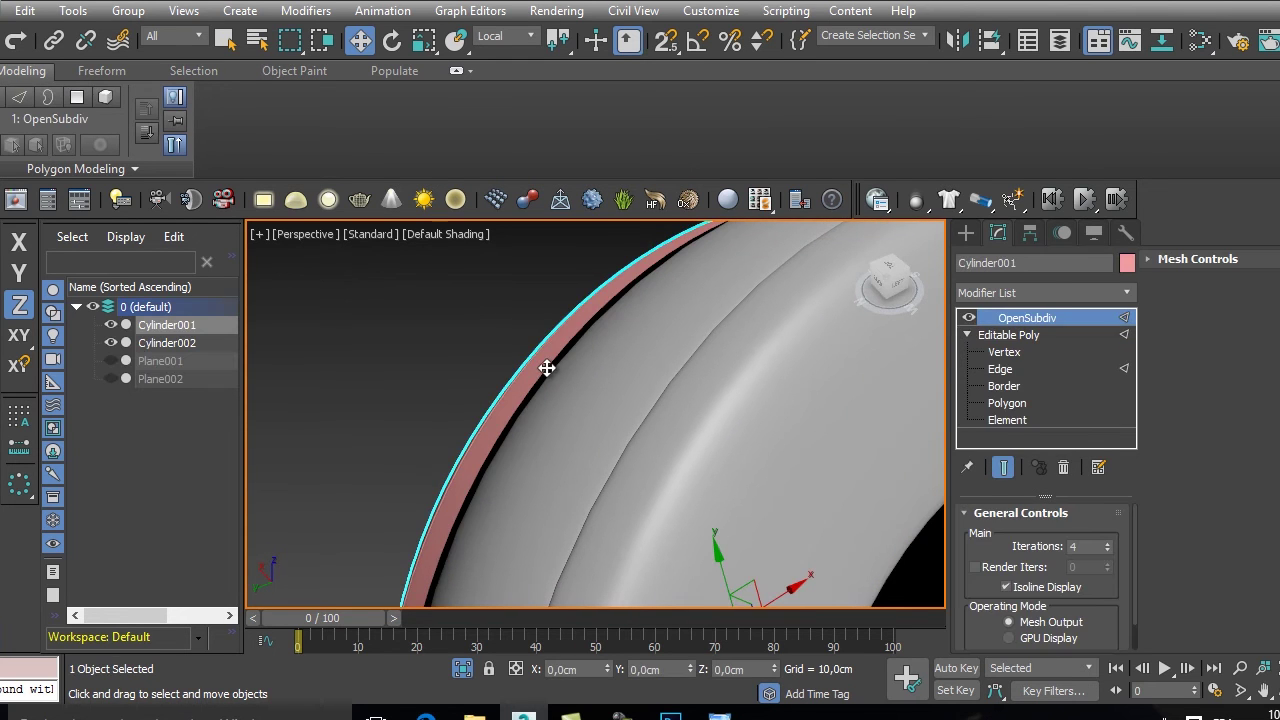
{"action": "left_click", "coordinate": [1063, 293]}
{"action": "scroll", "coordinate": [1050, 150], "scroll_direction": "down", "scroll_amount": 20}
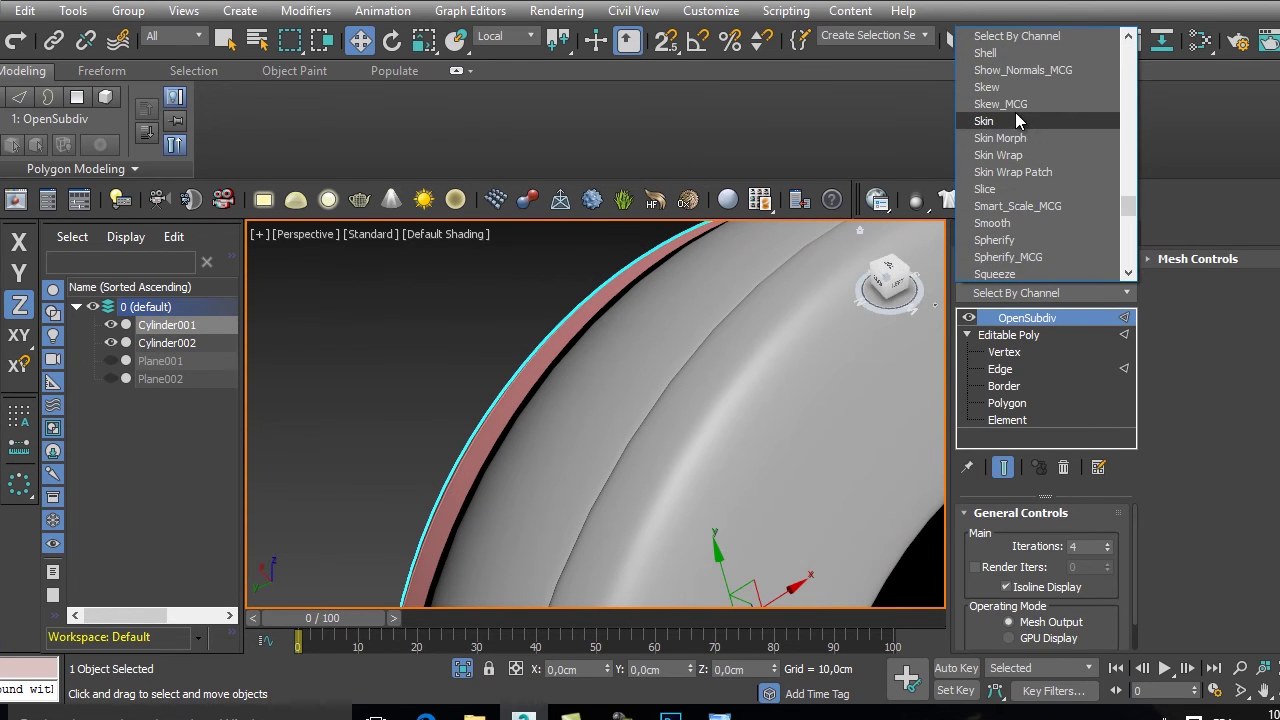
{"action": "left_click", "coordinate": [986, 53]}
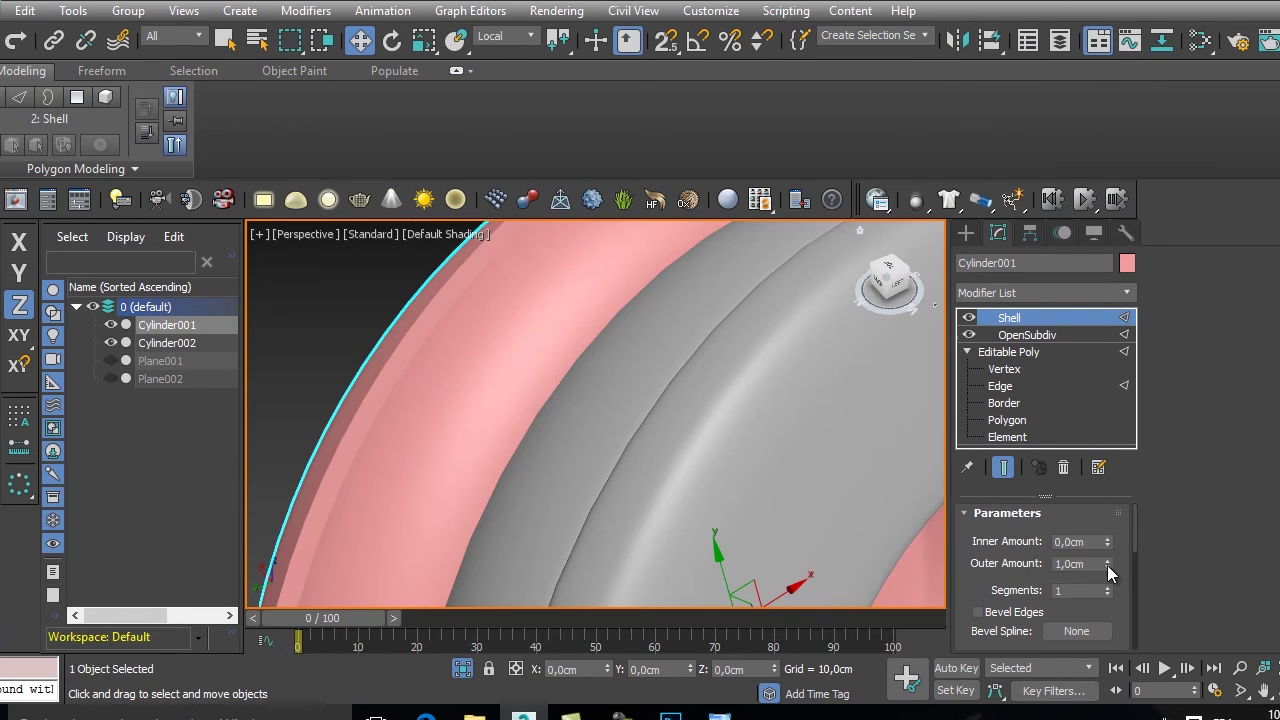
{"action": "right_click", "coordinate": [1107, 565]}
{"action": "left_click_drag", "start_coordinate": [1110, 540], "coordinate": [1108, 542]}
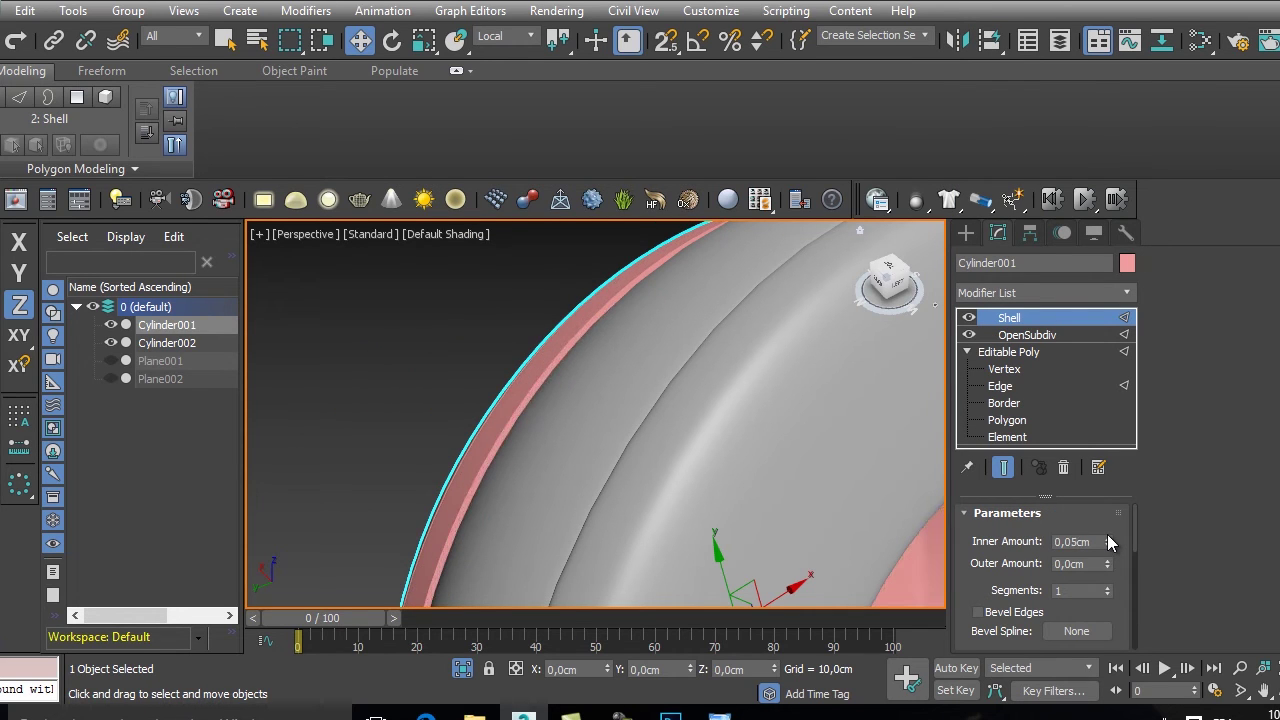
- Move the pink band's Shell modifier below OpenSubdiv, and set its segments to 5
{"action": "left_click_drag", "start_coordinate": [1055, 320], "coordinate": [1055, 357]}
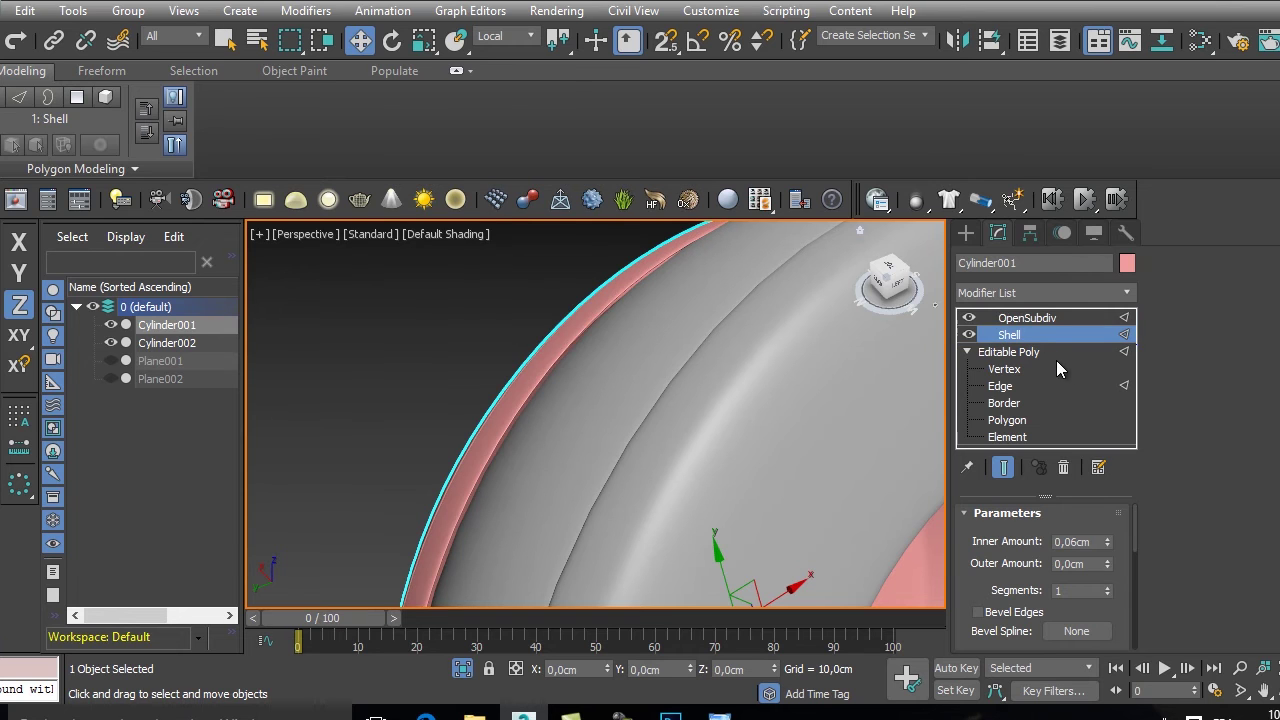
{"action": "left_click", "coordinate": [1108, 587]}
{"action": "left_click", "coordinate": [1108, 587]}
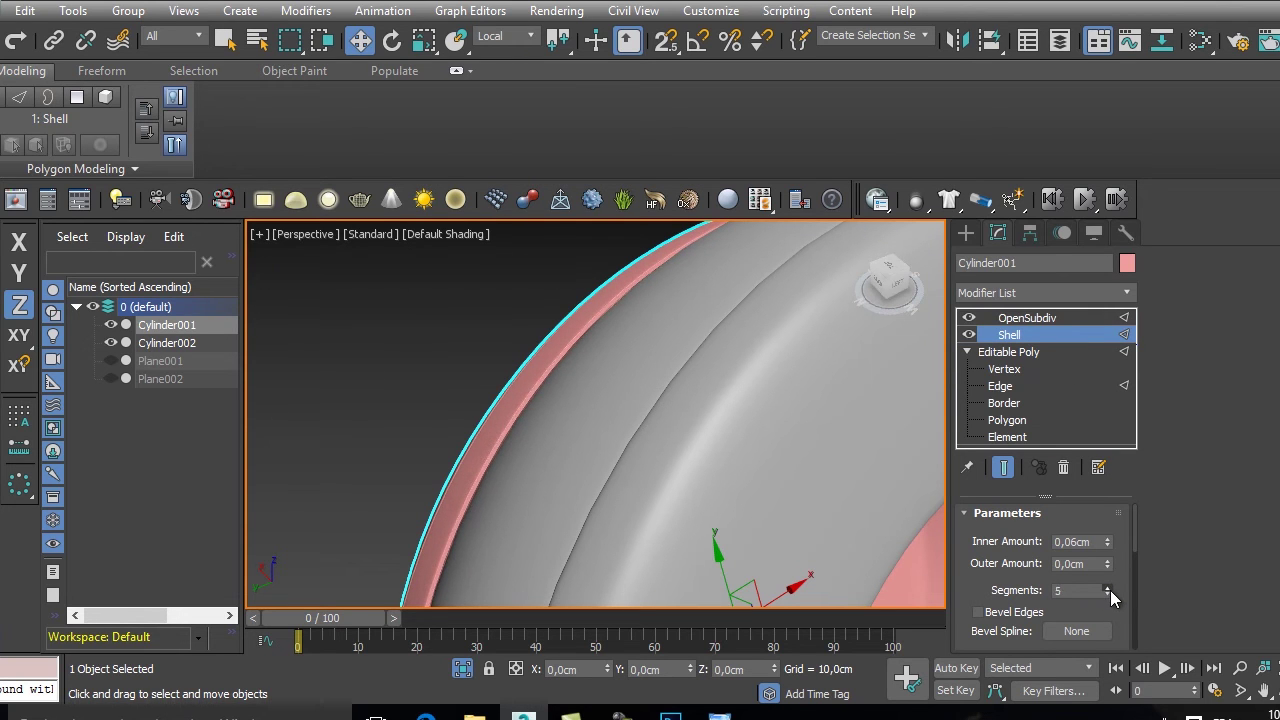
{"action": "scroll", "coordinate": [708, 412], "scroll_direction": "down", "scroll_amount": 5}
{"action": "left_click", "coordinate": [622, 308]}
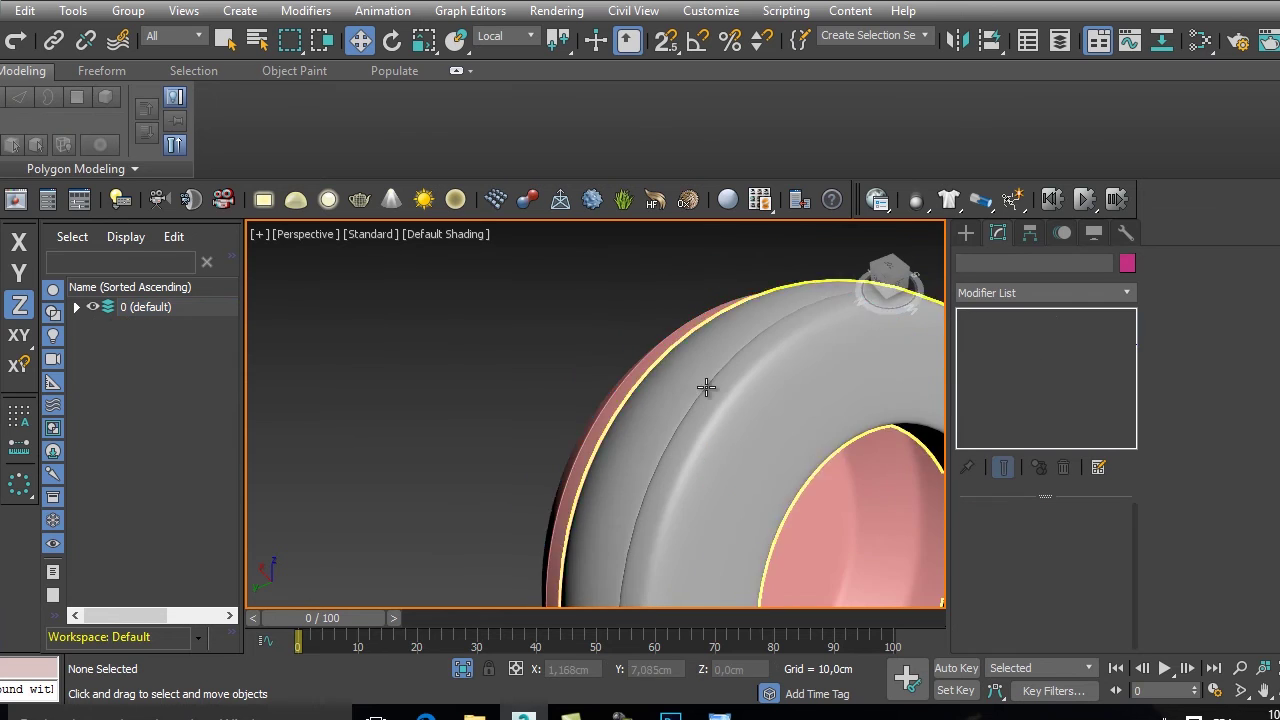
- Create a sphere with a radius of about 2,8 cm beside the ear cup in the Front view
{"action": "scroll", "coordinate": [706, 386], "scroll_direction": "down", "scroll_amount": 5}
{"action": "middle_click_drag", "start_coordinate": [773, 453], "coordinate": [691, 408], "text": "alt"}
{"action": "key", "text": "f"}
{"action": "key", "text": "z"}
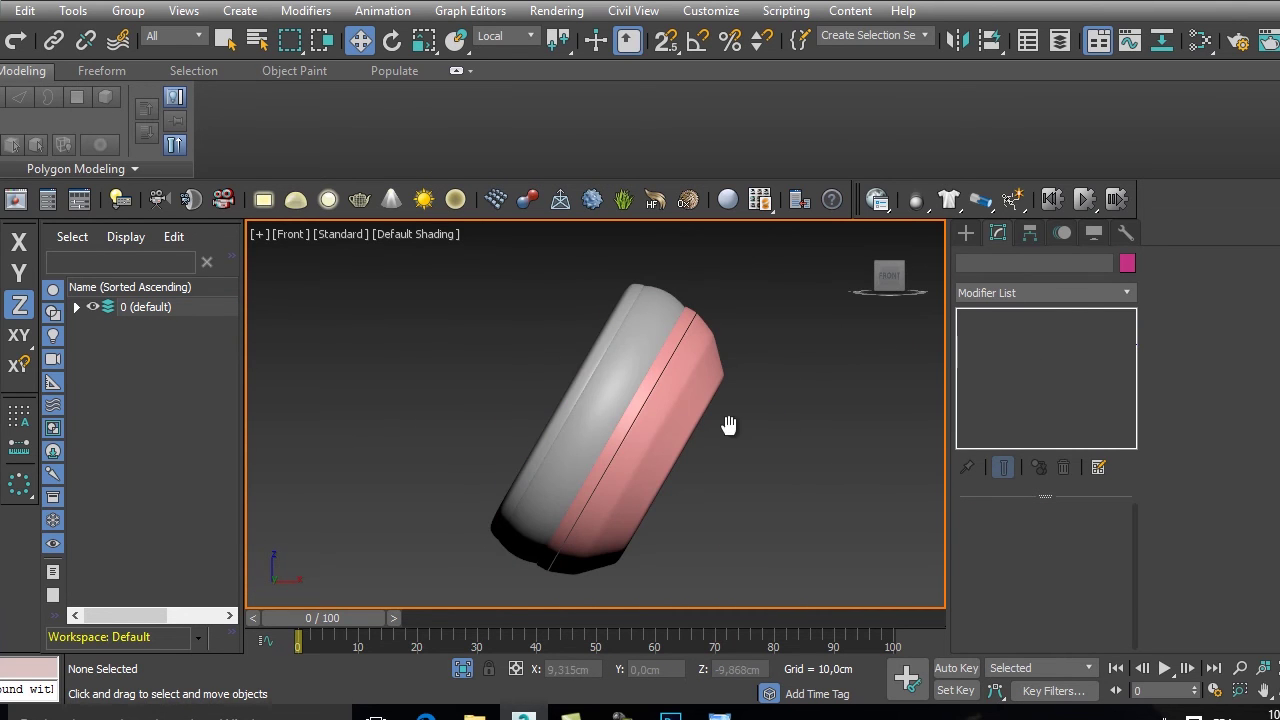
{"action": "left_click", "coordinate": [966, 234]}
{"action": "left_click", "coordinate": [1002, 375]}
{"action": "left_click_drag", "start_coordinate": [822, 469], "coordinate": [866, 543]}
{"action": "left_click", "coordinate": [997, 233]}
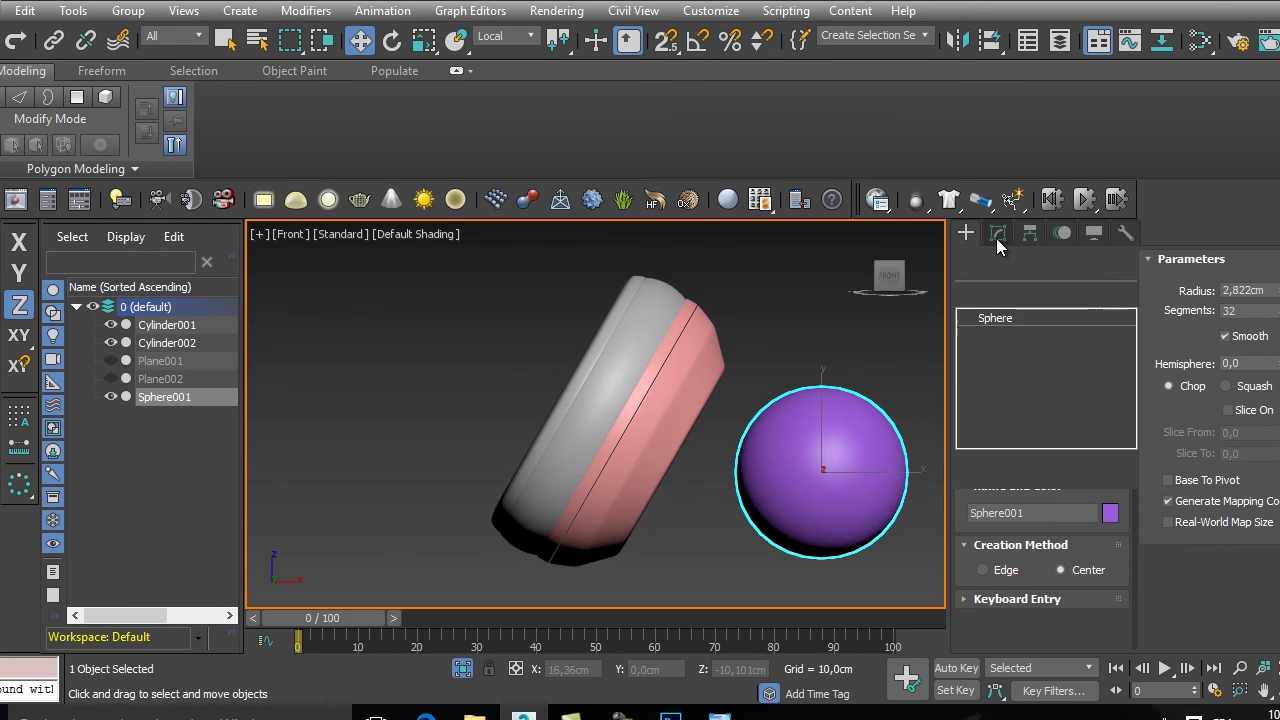
- With edged faces shown, set the sphere's Hemisphere to 0,64 and scale the resulting dome flatter along its local Z axis
{"action": "key", "text": "w"}
{"action": "key", "text": "F4"}
{"action": "middle_click_drag", "start_coordinate": [880, 565], "coordinate": [760, 560], "text": "alt"}
{"action": "scroll", "coordinate": [1096, 620], "scroll_direction": "down", "scroll_amount": 1}
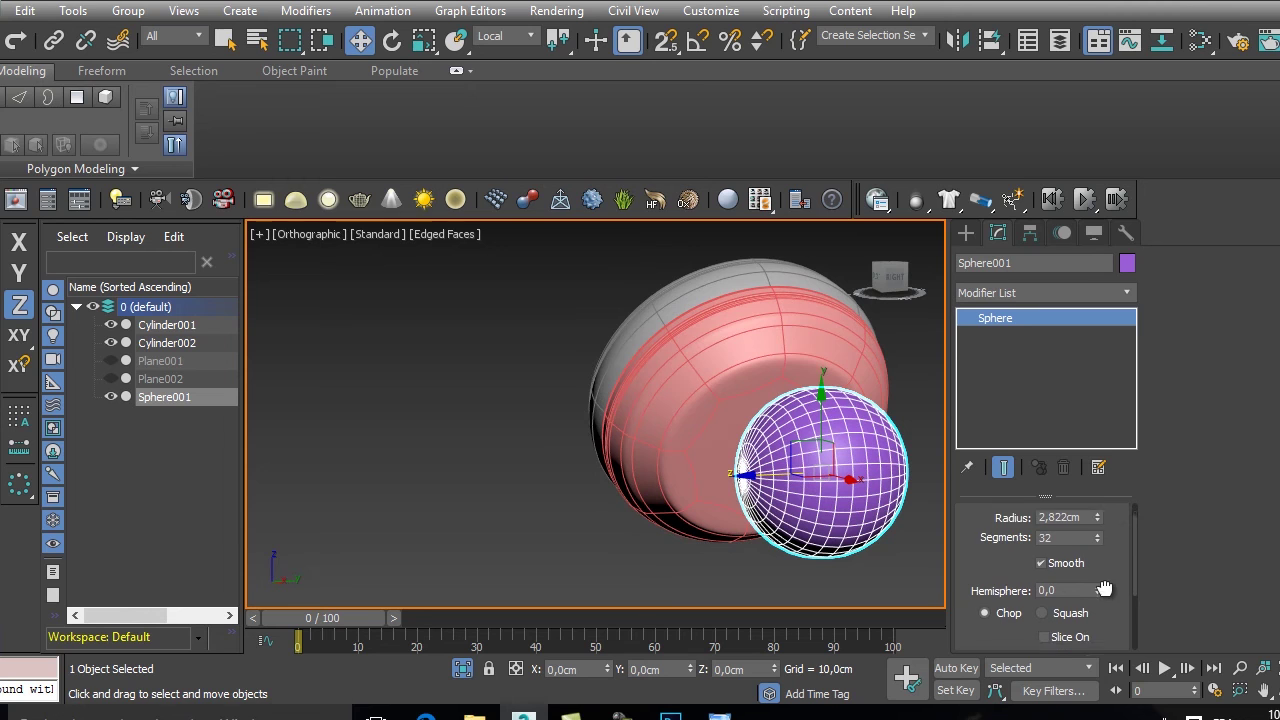
{"action": "left_click_drag", "start_coordinate": [1102, 586], "coordinate": [1098, 455]}
{"action": "key", "text": "r"}
{"action": "left_click_drag", "start_coordinate": [760, 480], "coordinate": [874, 483]}
{"action": "middle_click_drag", "start_coordinate": [874, 483], "coordinate": [890, 515], "text": "alt"}
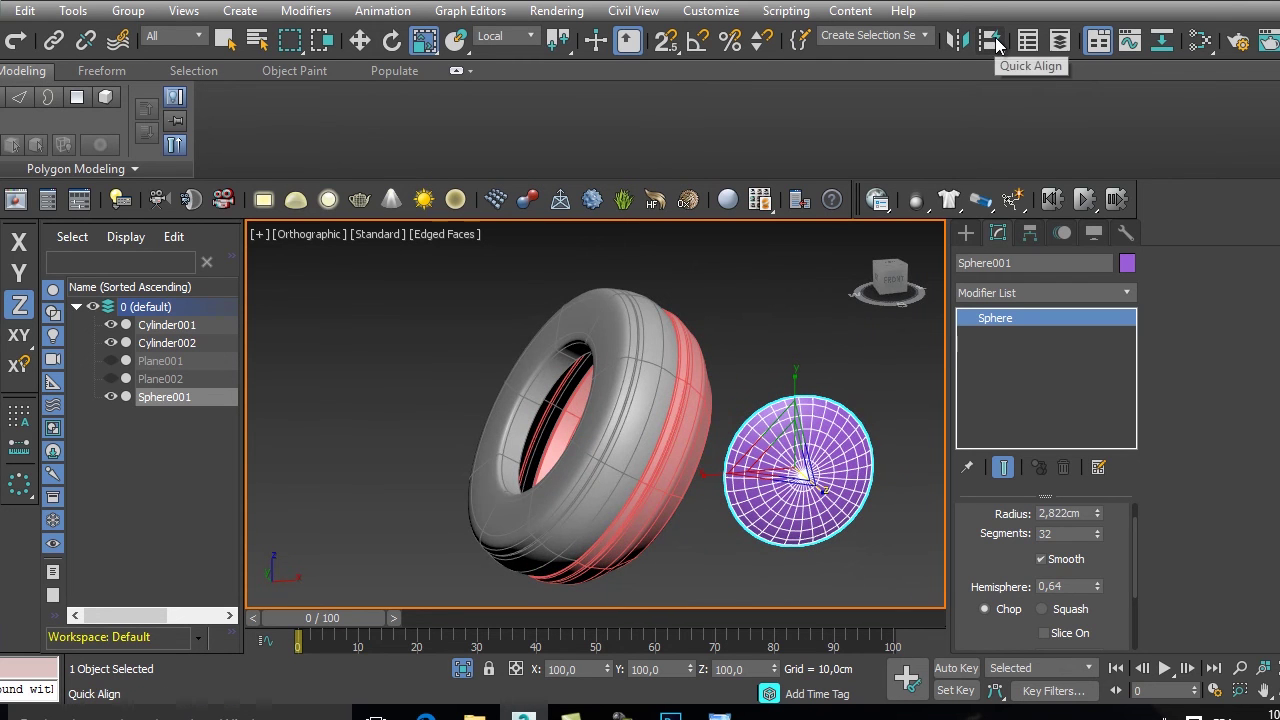
- Quick-align the dome to the ear cup, and move it back out beside the cup in the Front view
{"action": "left_click", "coordinate": [998, 42]}
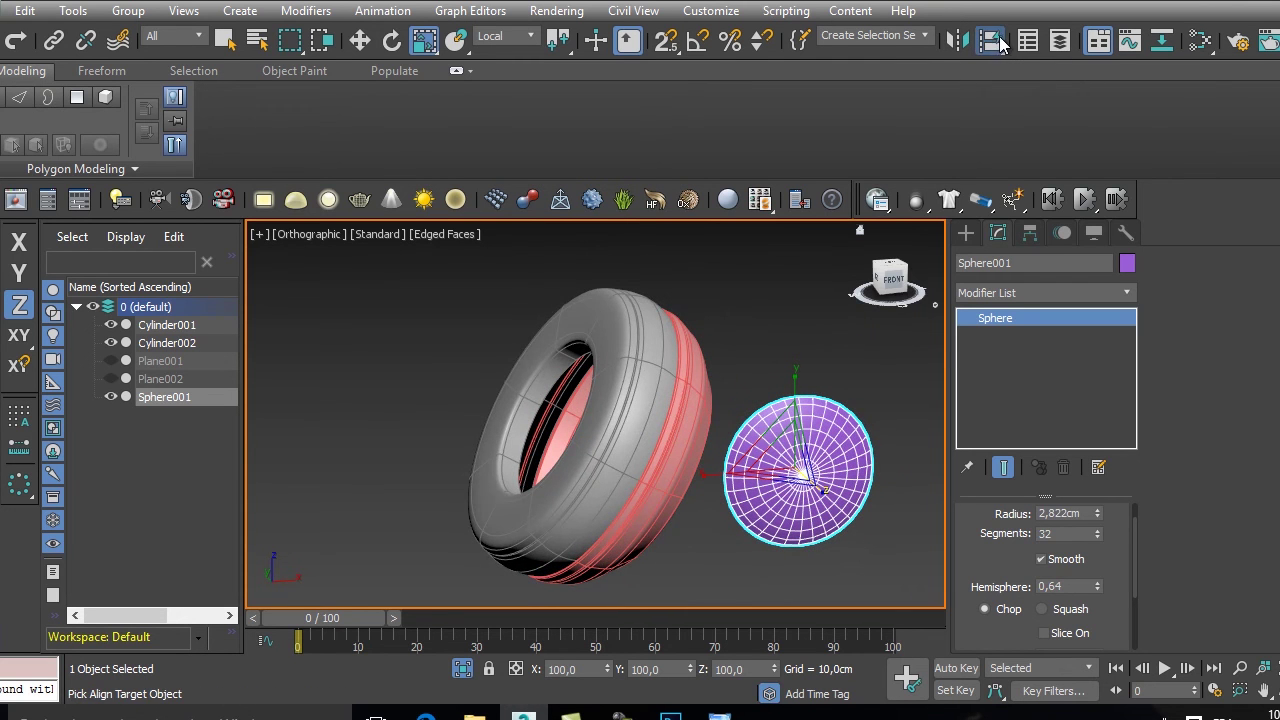
{"action": "left_click", "coordinate": [711, 381]}
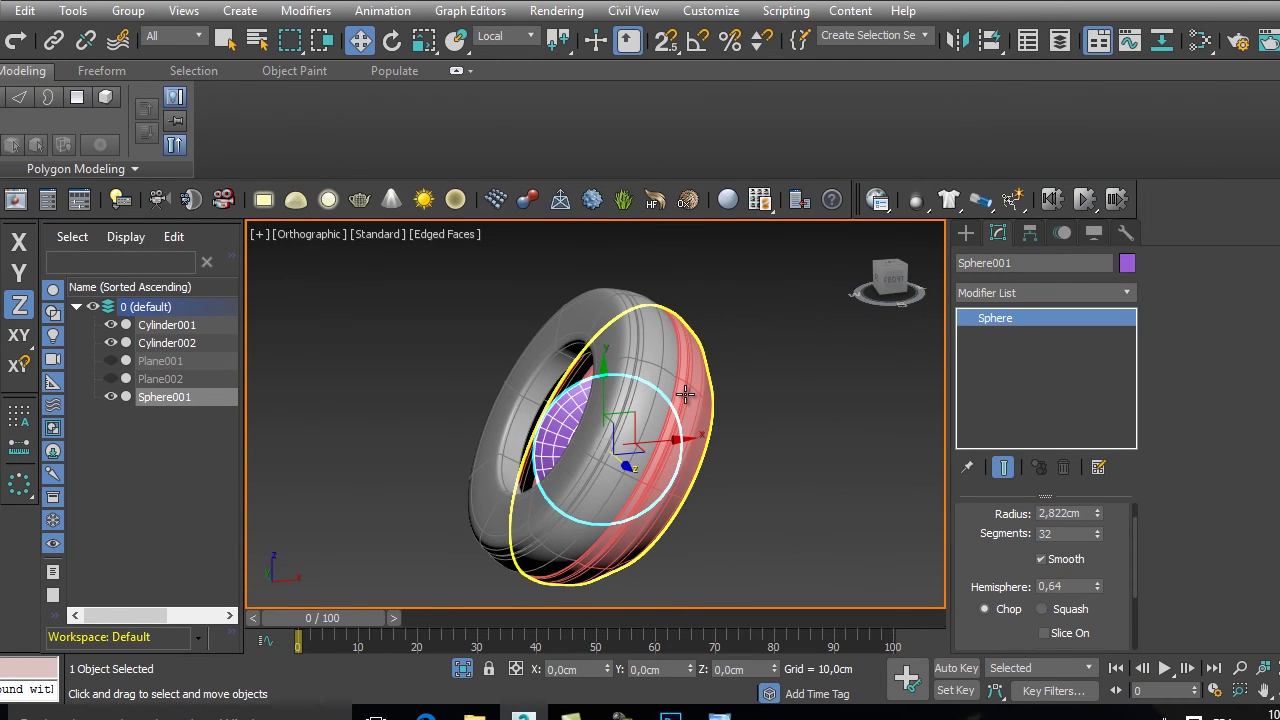
{"action": "key", "text": "f"}
{"action": "right_click", "coordinate": [613, 347]}
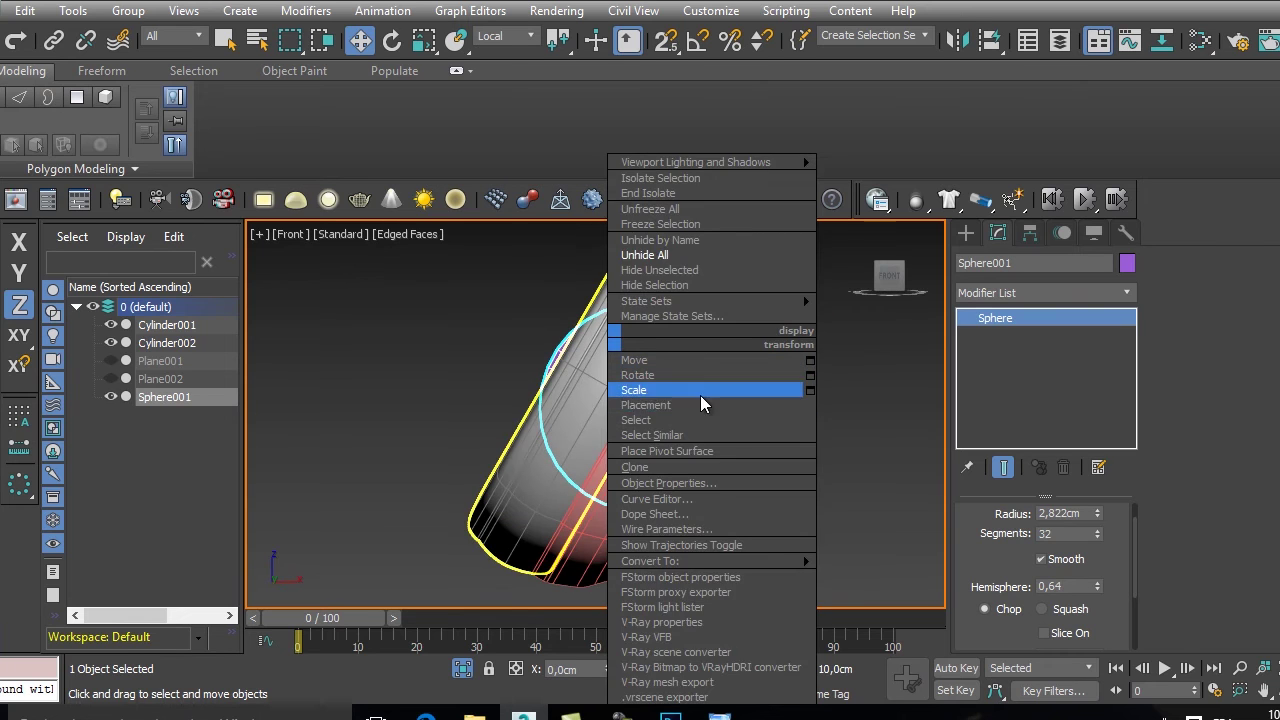
{"action": "key", "text": "e"}
{"action": "left_click_drag", "start_coordinate": [706, 403], "coordinate": [1014, 423]}
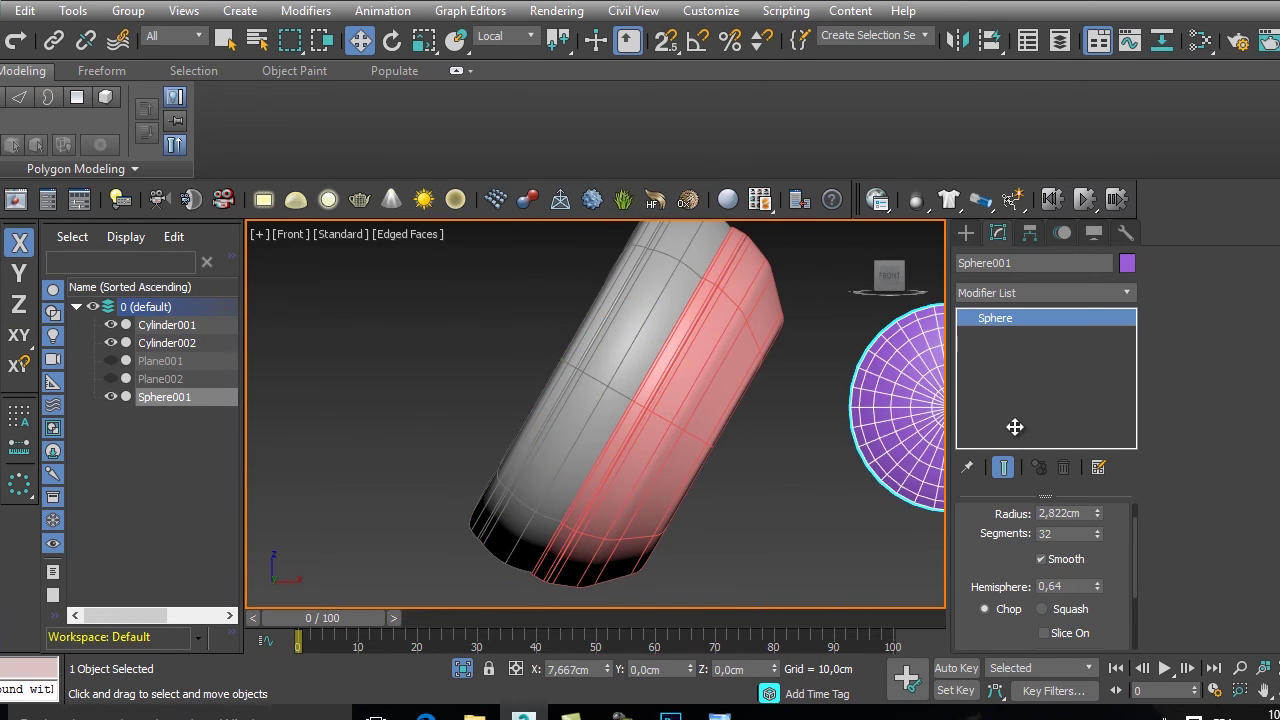
- With angle snap on, rotate the dome 90° about the vertical axis so it stands edge-on in the Front view
{"action": "middle_click_drag", "start_coordinate": [1014, 423], "coordinate": [500, 449]}
{"action": "mouse_move", "coordinate": [625, 457]}
{"action": "left_mouse_down"}
{"action": "mouse_move", "coordinate": [600, 420]}
{"action": "mouse_move", "coordinate": [622, 435]}
{"action": "left_mouse_up"}
{"action": "key", "text": "ctrl+z"}
{"action": "key", "text": "a"}
{"action": "left_click_drag", "start_coordinate": [766, 417], "coordinate": [675, 421]}
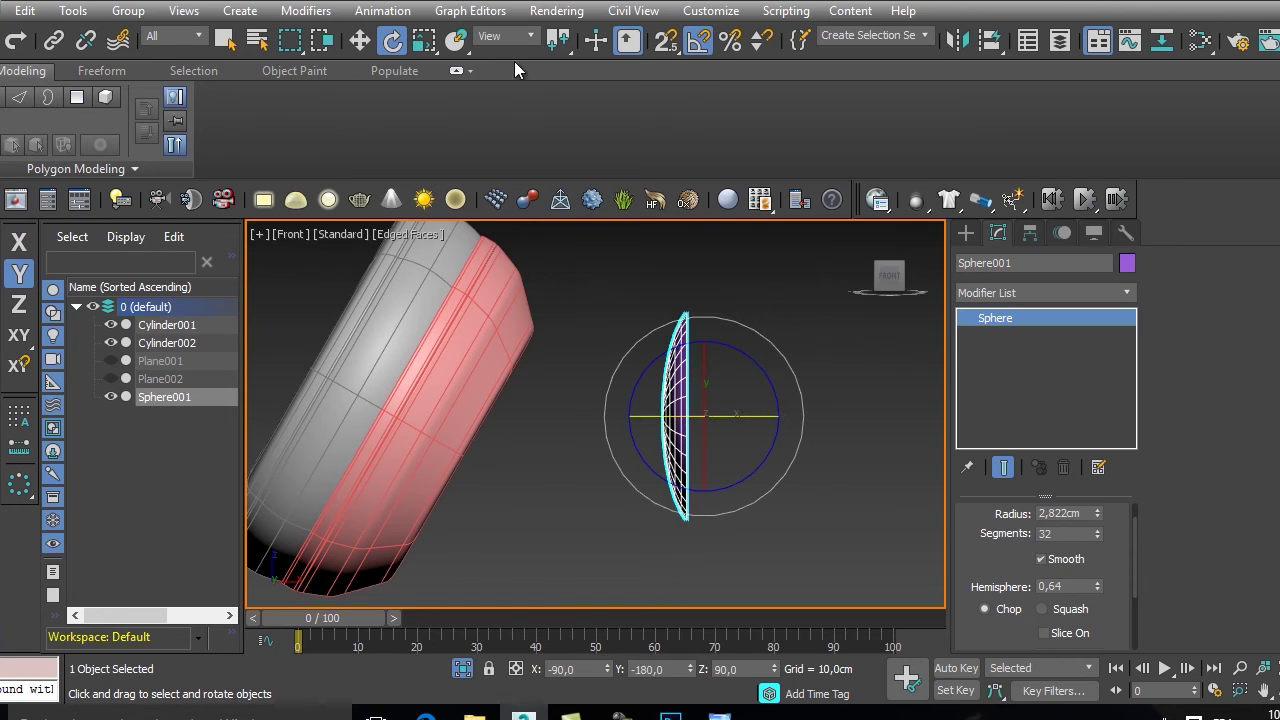
- Set the dome's absolute world X rotation to -60 degrees
{"action": "right_click", "coordinate": [392, 40]}
{"action": "double_click", "coordinate": [173, 301]}
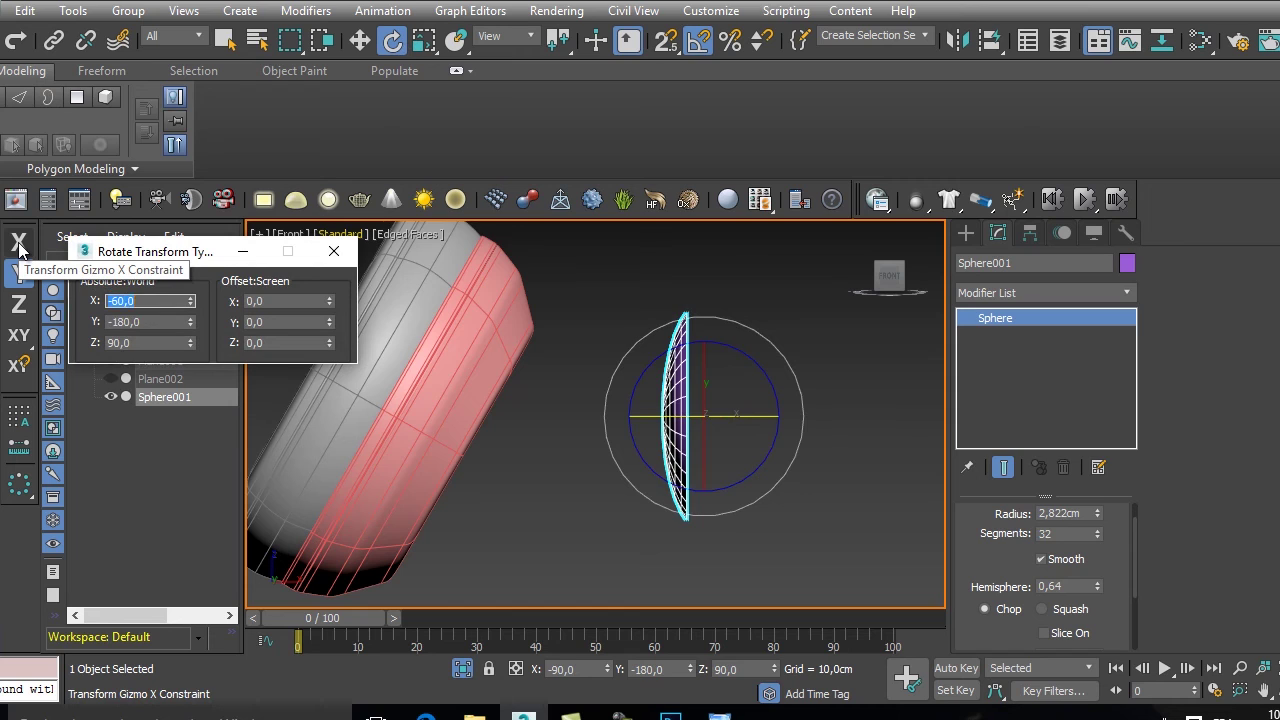
{"action": "key", "text": "Return"}
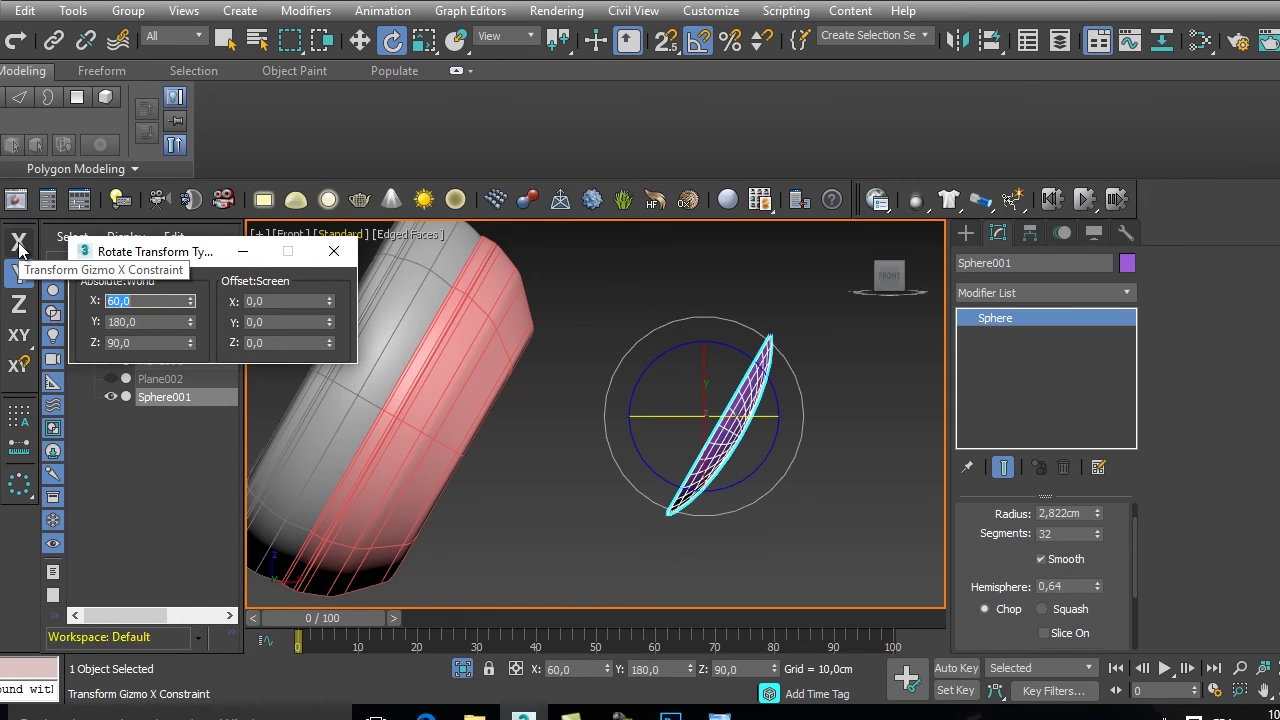
{"action": "left_click", "coordinate": [334, 251]}
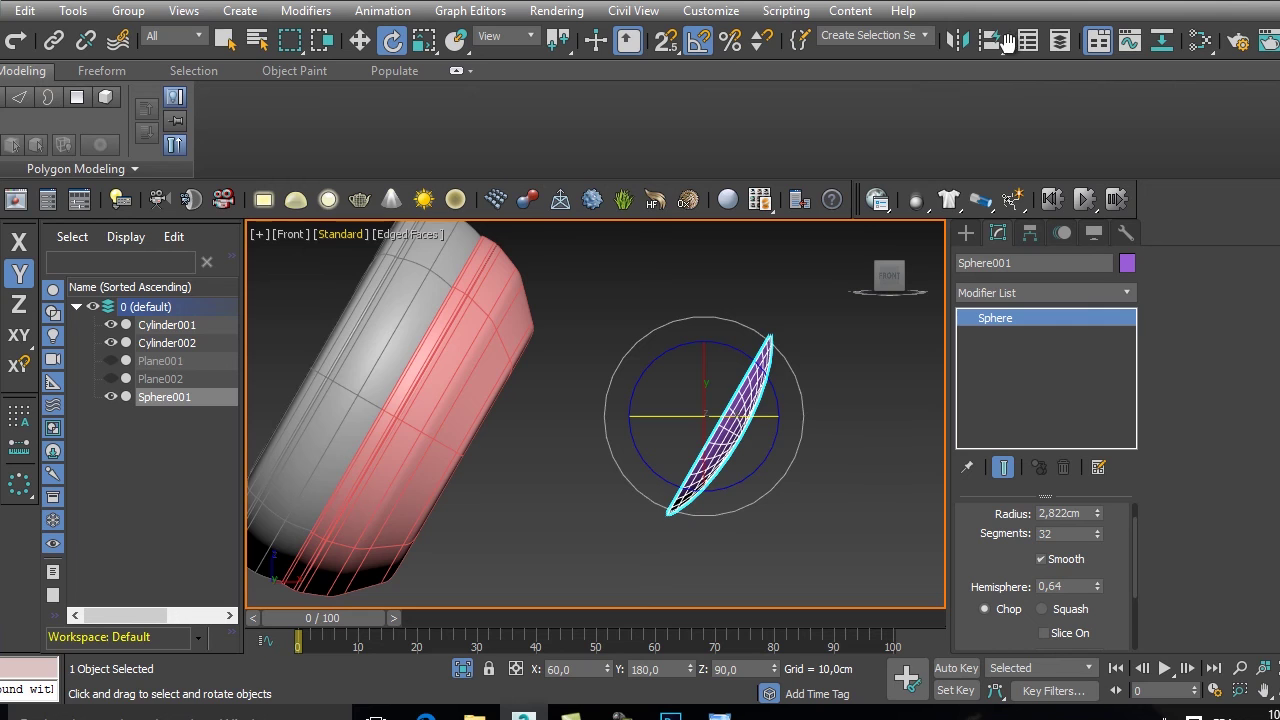
{"action": "left_click", "coordinate": [957, 40]}
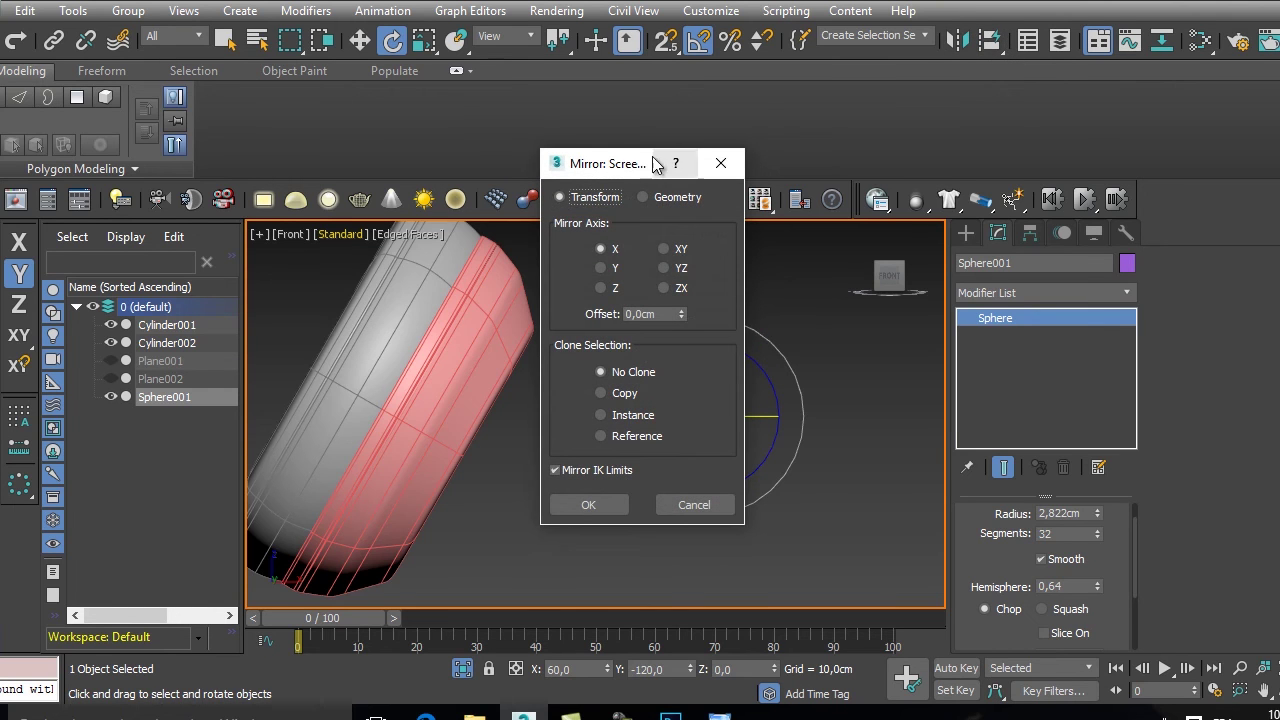
{"action": "left_click_drag", "start_coordinate": [655, 165], "coordinate": [423, 179]}
{"action": "left_click", "coordinate": [487, 177]}
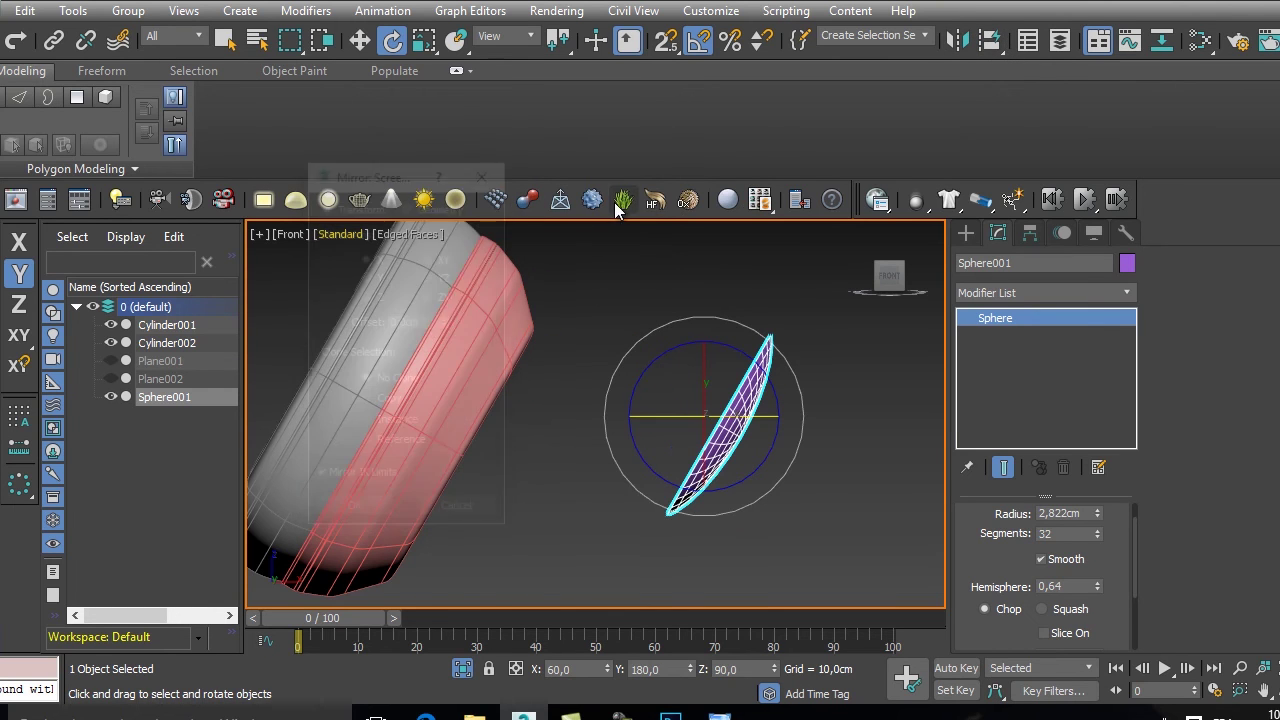
- Enter an absolute world X rotation of -60 degrees for the dome, followed by 60, to turn it parallel to the ear cup
{"action": "right_click", "coordinate": [392, 40]}
{"action": "type", "text": "-"}
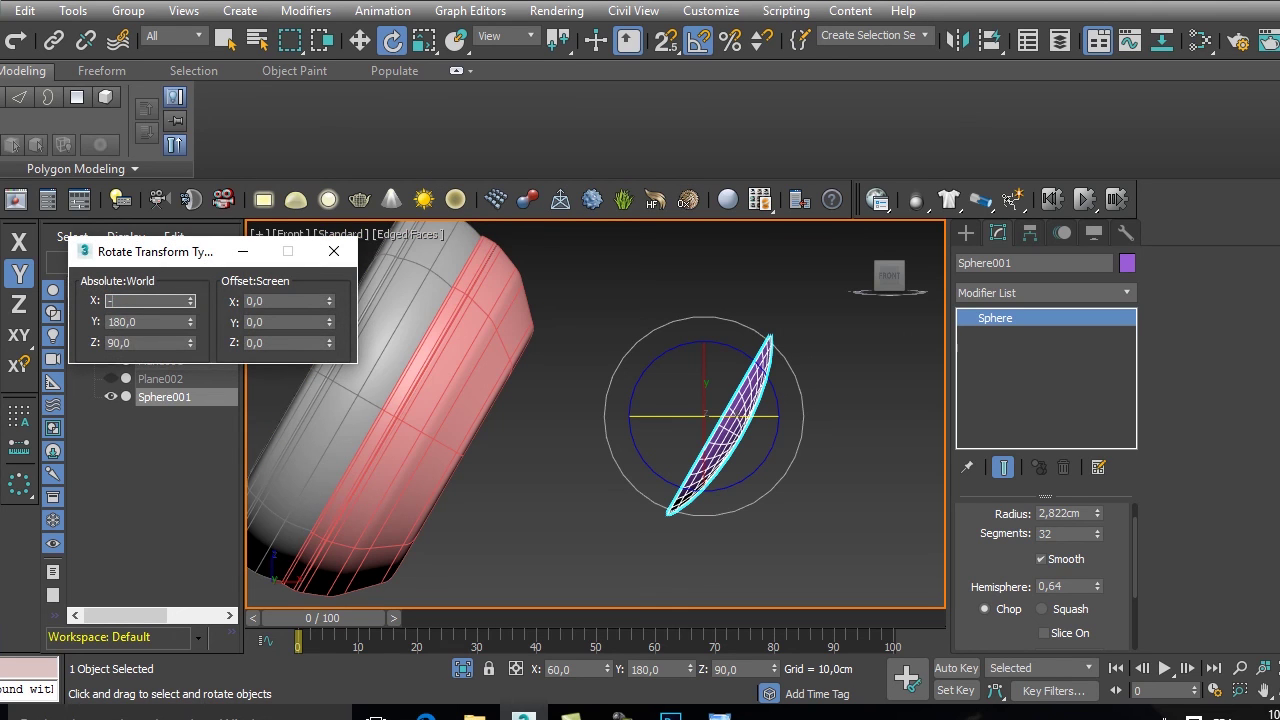
{"action": "type", "text": "60"}
{"action": "key", "text": "Return"}
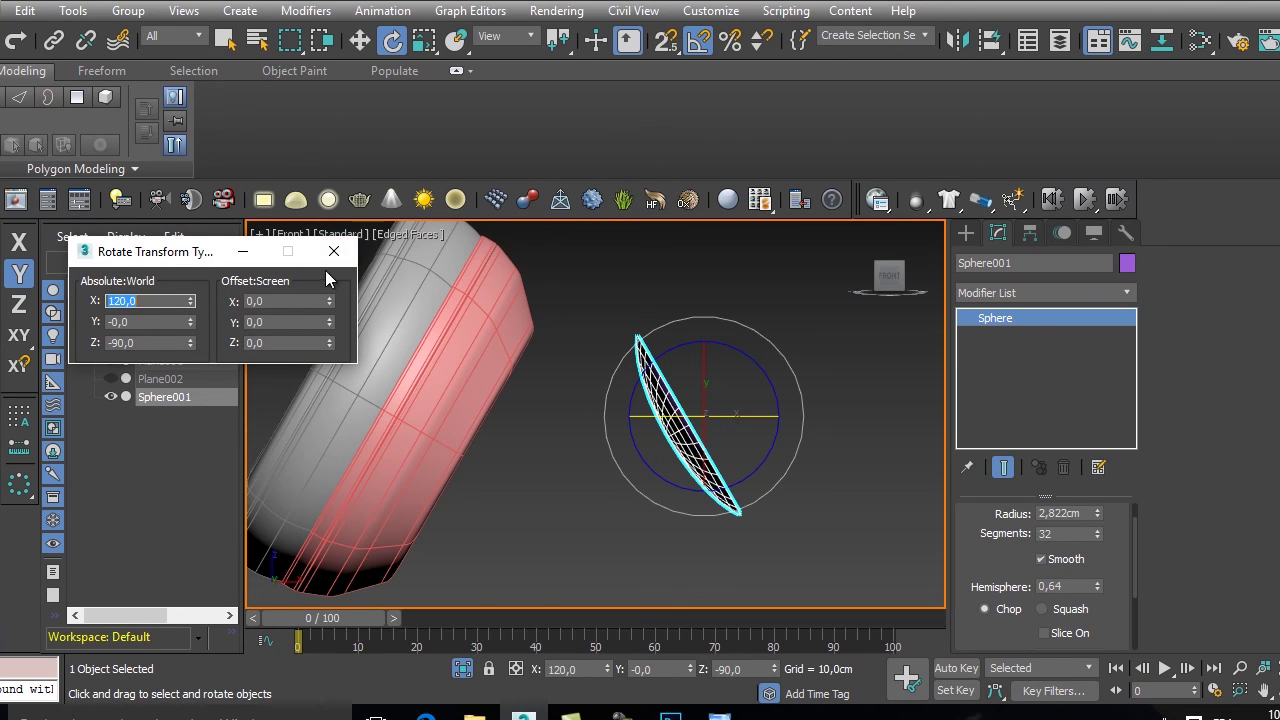
{"action": "type", "text": "60"}
{"action": "key", "text": "Return"}
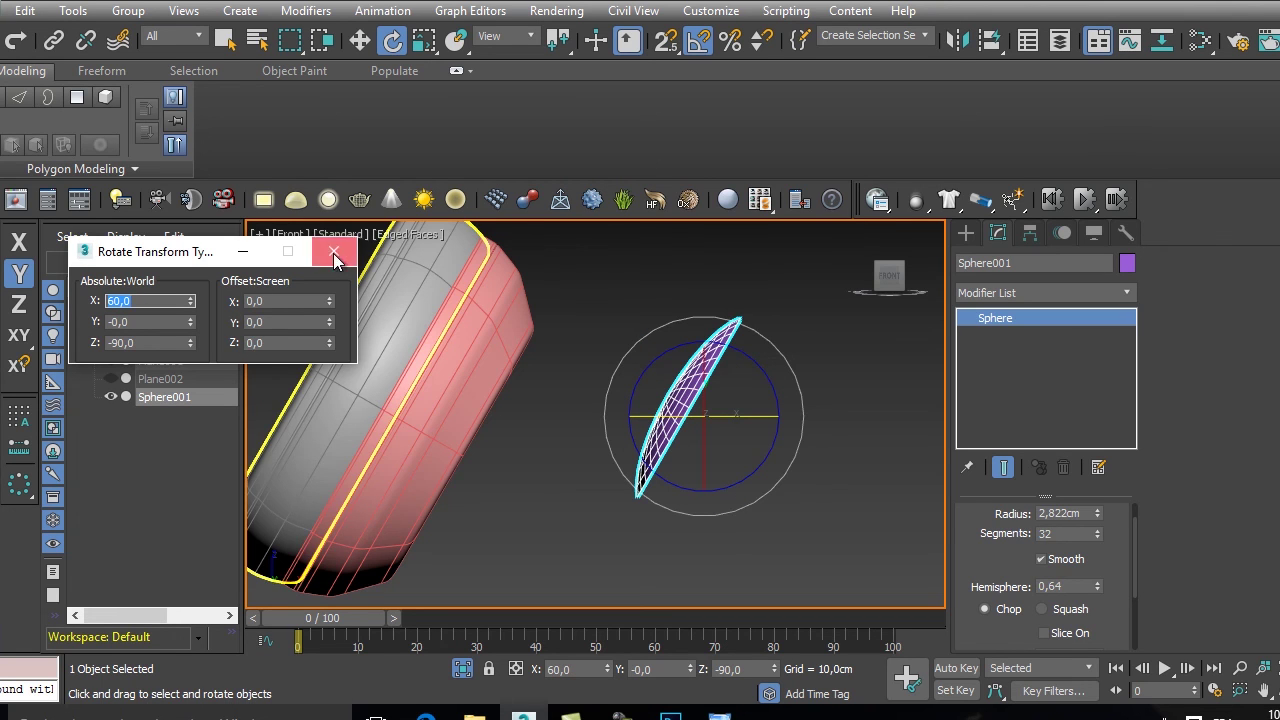
{"action": "left_click", "coordinate": [333, 251]}
- Quick-align the tilted dome to the ear cup and increase its radius to 3,189 cm to fill the opening
{"action": "left_click", "coordinate": [989, 42]}
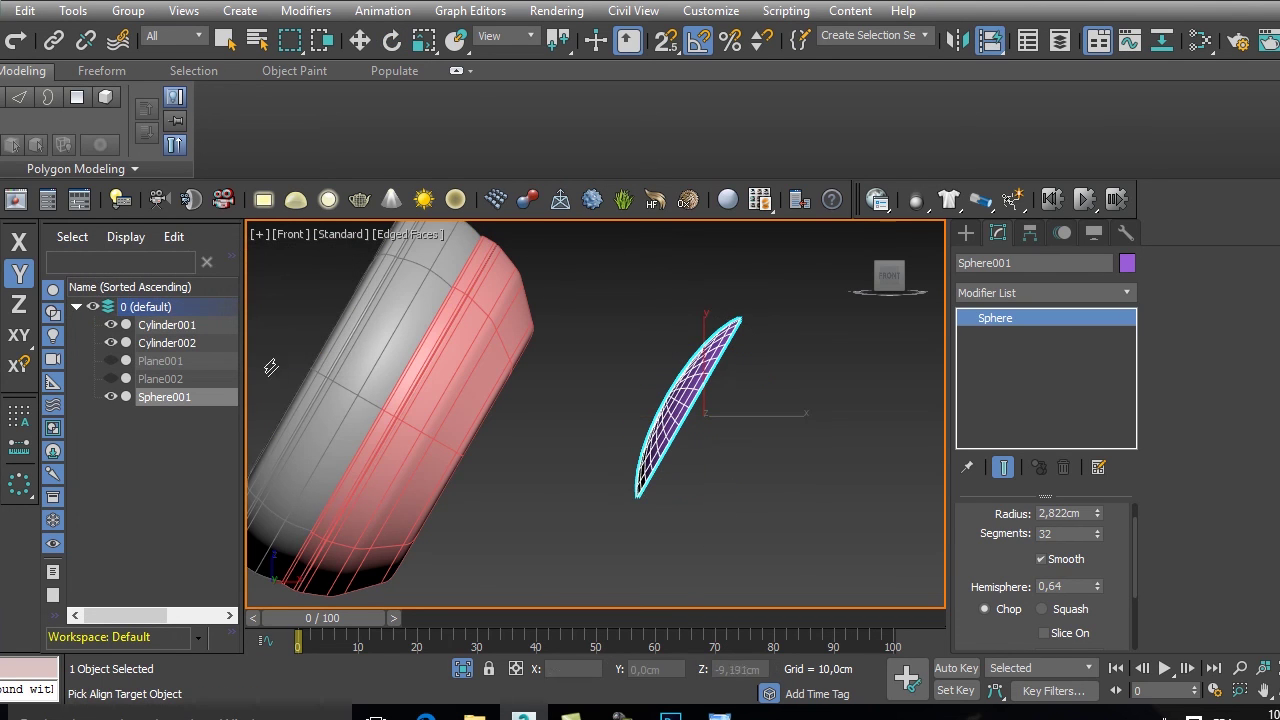
{"action": "left_click", "coordinate": [384, 385]}
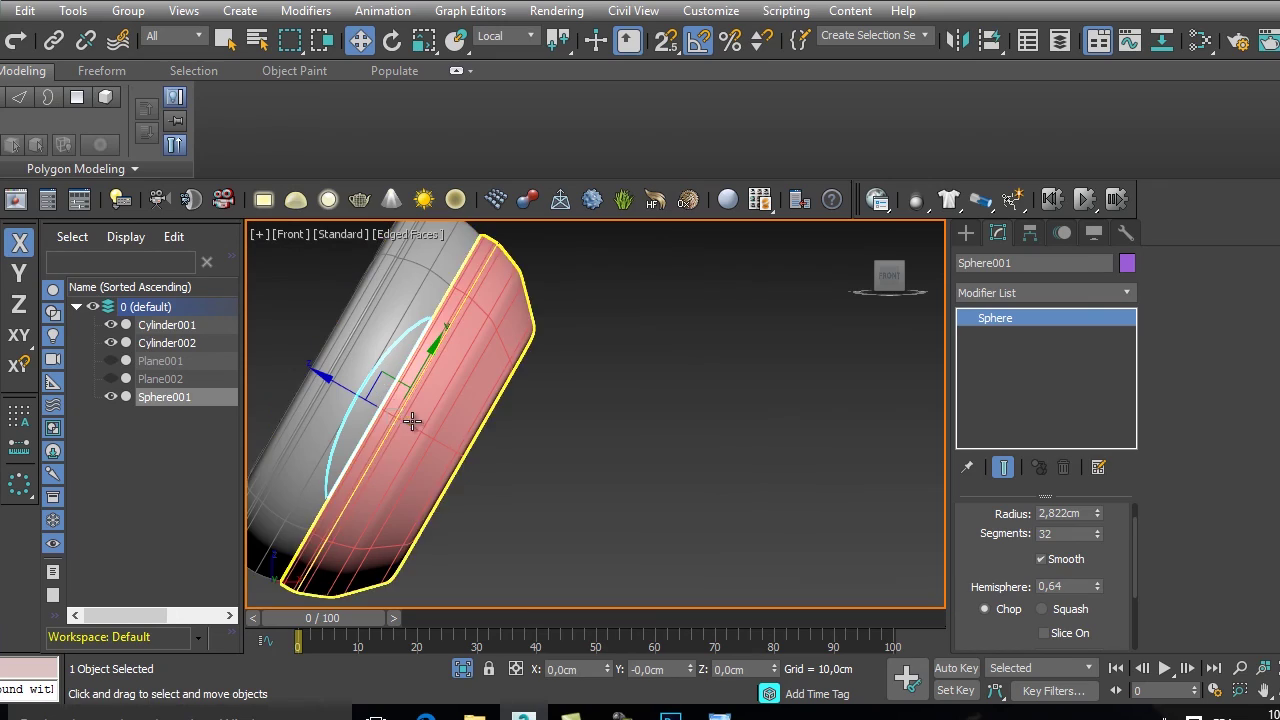
{"action": "middle_click_drag", "start_coordinate": [478, 460], "coordinate": [679, 395], "text": "alt"}
{"action": "scroll", "coordinate": [697, 423], "scroll_direction": "up", "scroll_amount": 2}
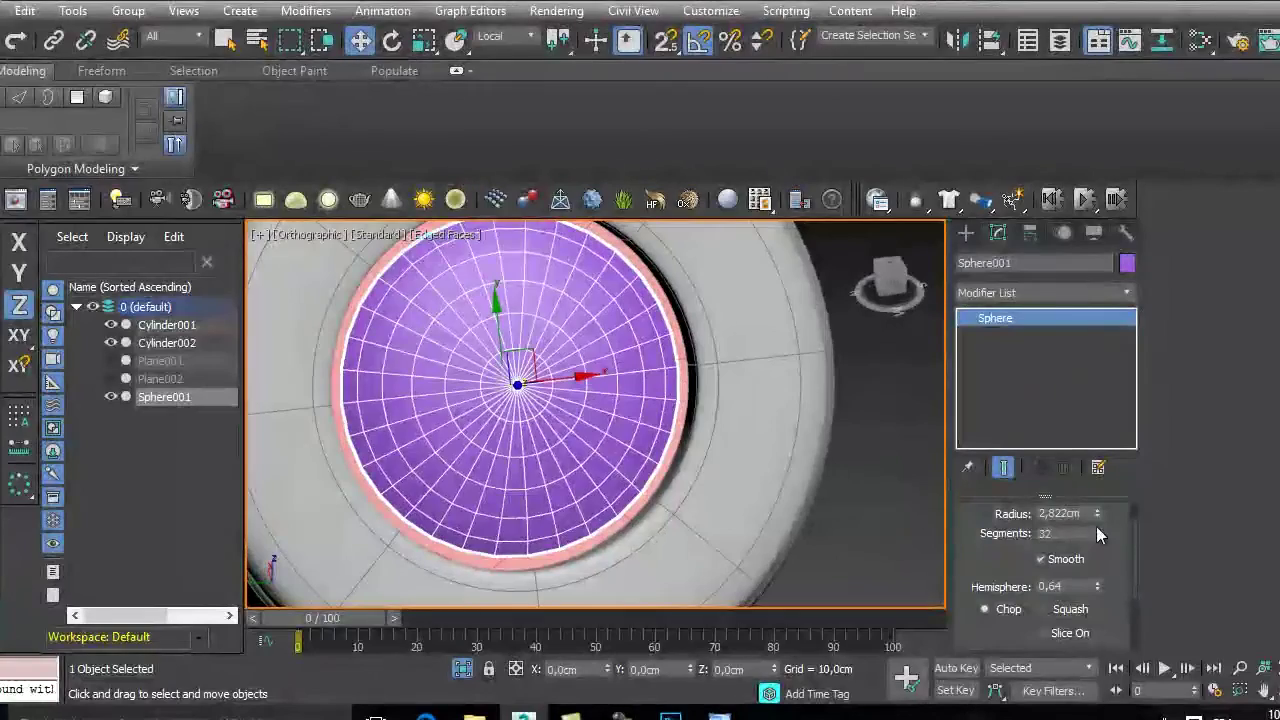
{"action": "left_click_drag", "start_coordinate": [1098, 516], "coordinate": [1106, 500]}
- Move the dome about 0,4 cm deeper into the ear cup along its local Z axis, and deselect it
{"action": "middle_click_drag", "start_coordinate": [792, 463], "coordinate": [545, 375], "text": "alt"}
{"action": "left_click_drag", "start_coordinate": [545, 375], "coordinate": [581, 387]}
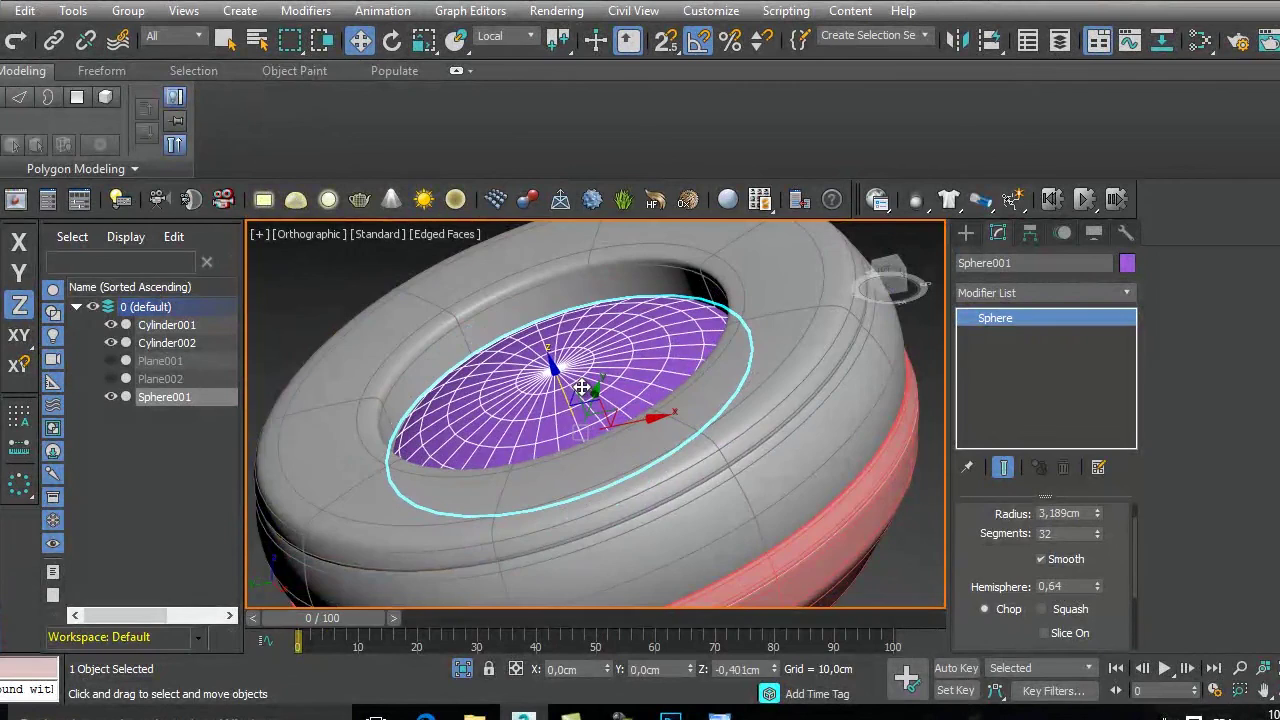
{"action": "scroll", "coordinate": [581, 387], "scroll_direction": "down", "scroll_amount": 5}
{"action": "left_click", "coordinate": [805, 428]}
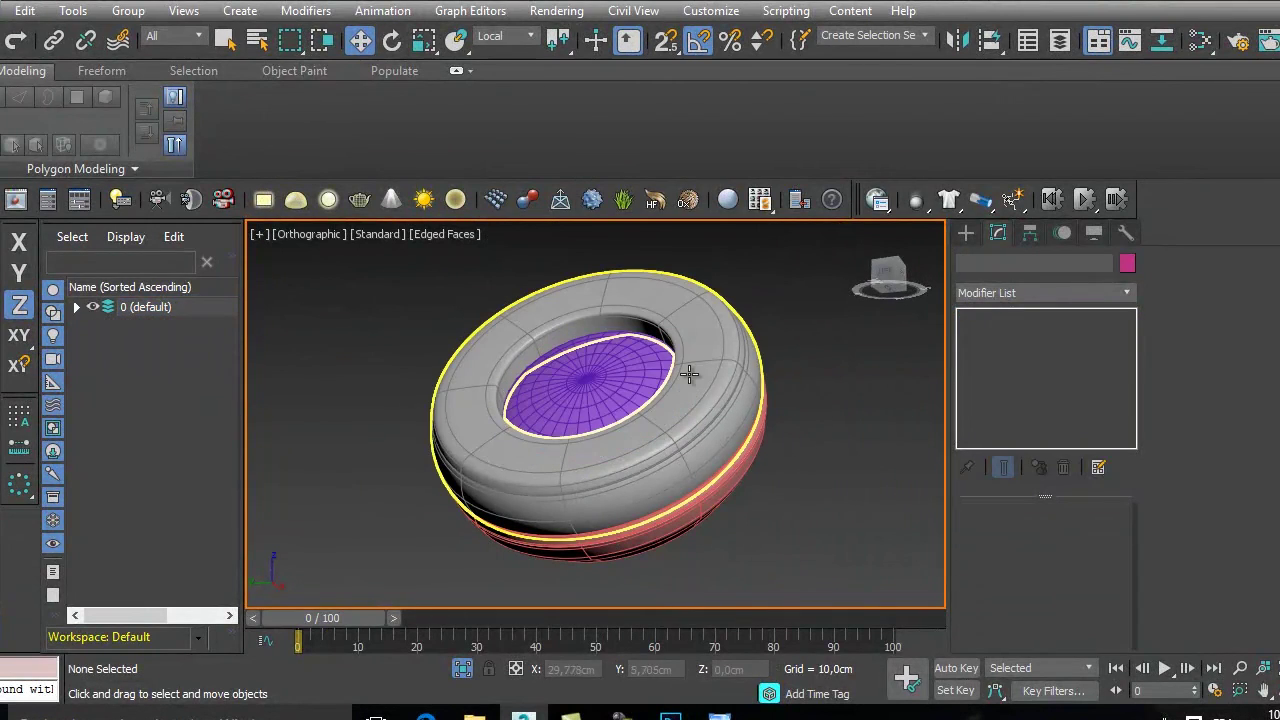
- Change the dome's object color to white
{"action": "left_click", "coordinate": [650, 378]}
{"action": "left_click", "coordinate": [1127, 263]}
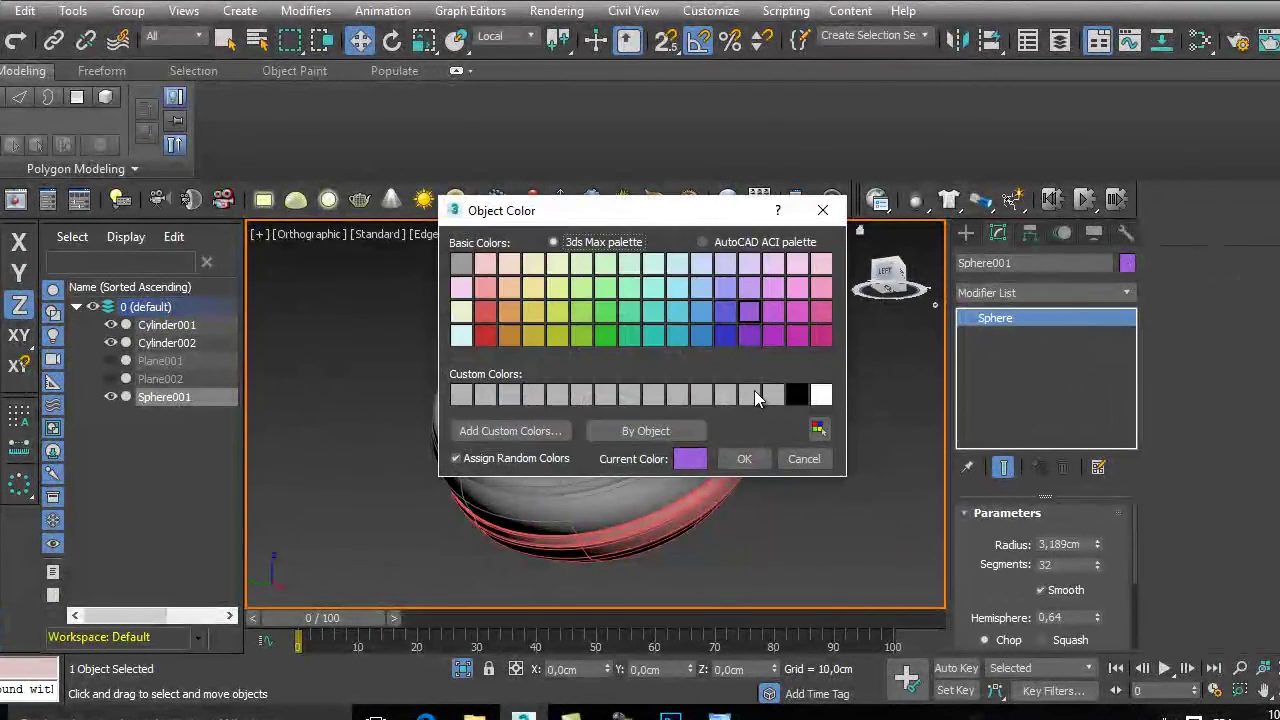
{"action": "left_click", "coordinate": [743, 459]}
{"action": "left_click", "coordinate": [838, 453]}
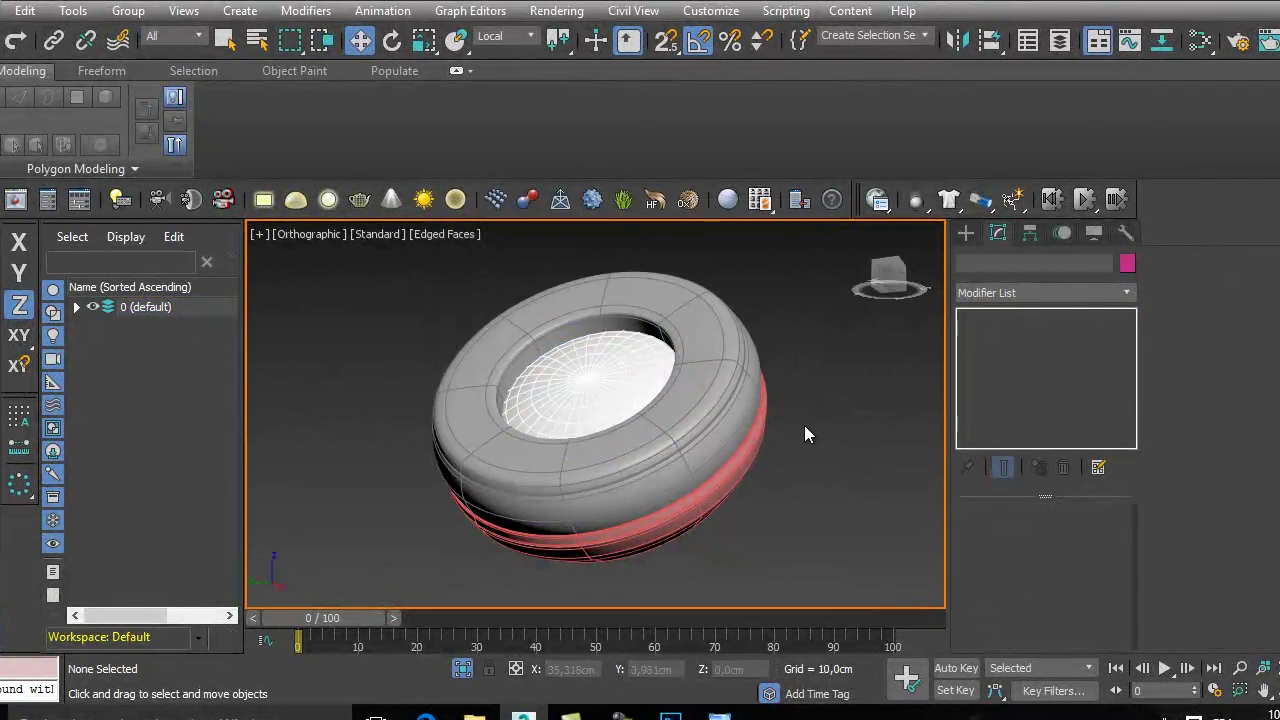
- Turn off edged faces and change the grey cushion's object color to white
{"action": "key", "text": "F4"}
{"action": "left_click", "coordinate": [677, 434]}
{"action": "left_click", "coordinate": [1035, 318]}
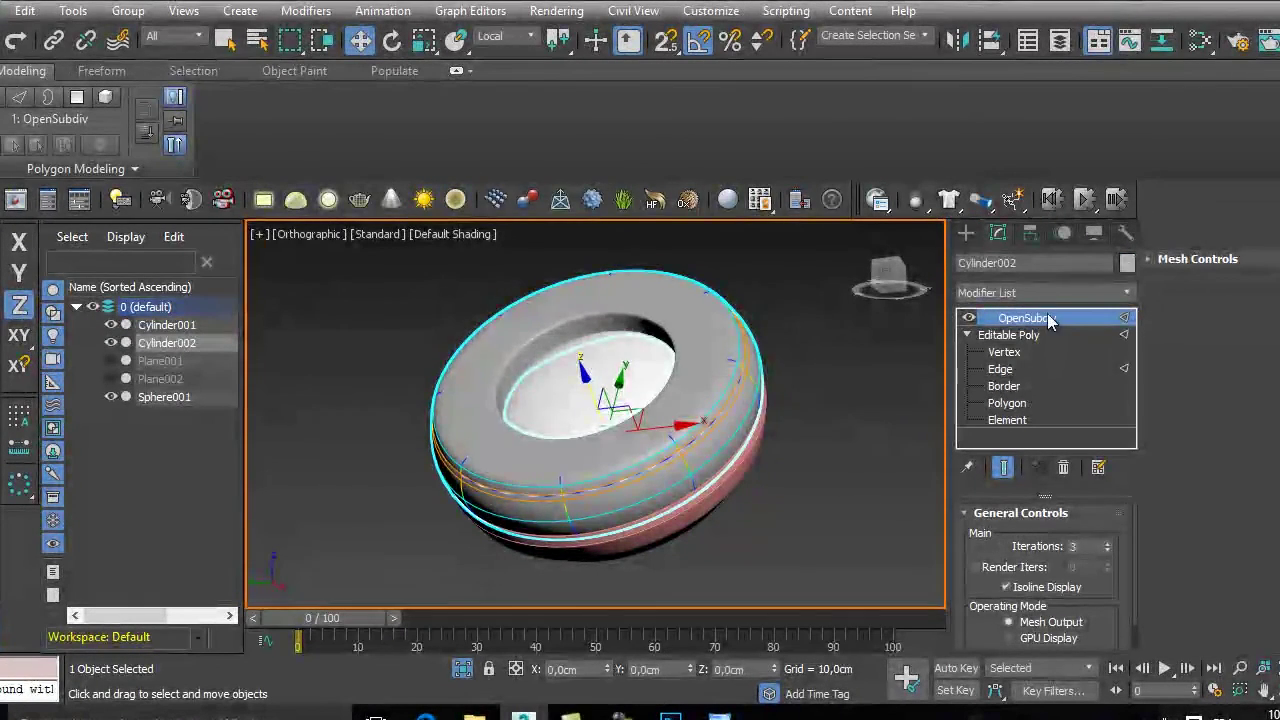
{"action": "left_click", "coordinate": [1127, 263]}
{"action": "left_click", "coordinate": [744, 459]}
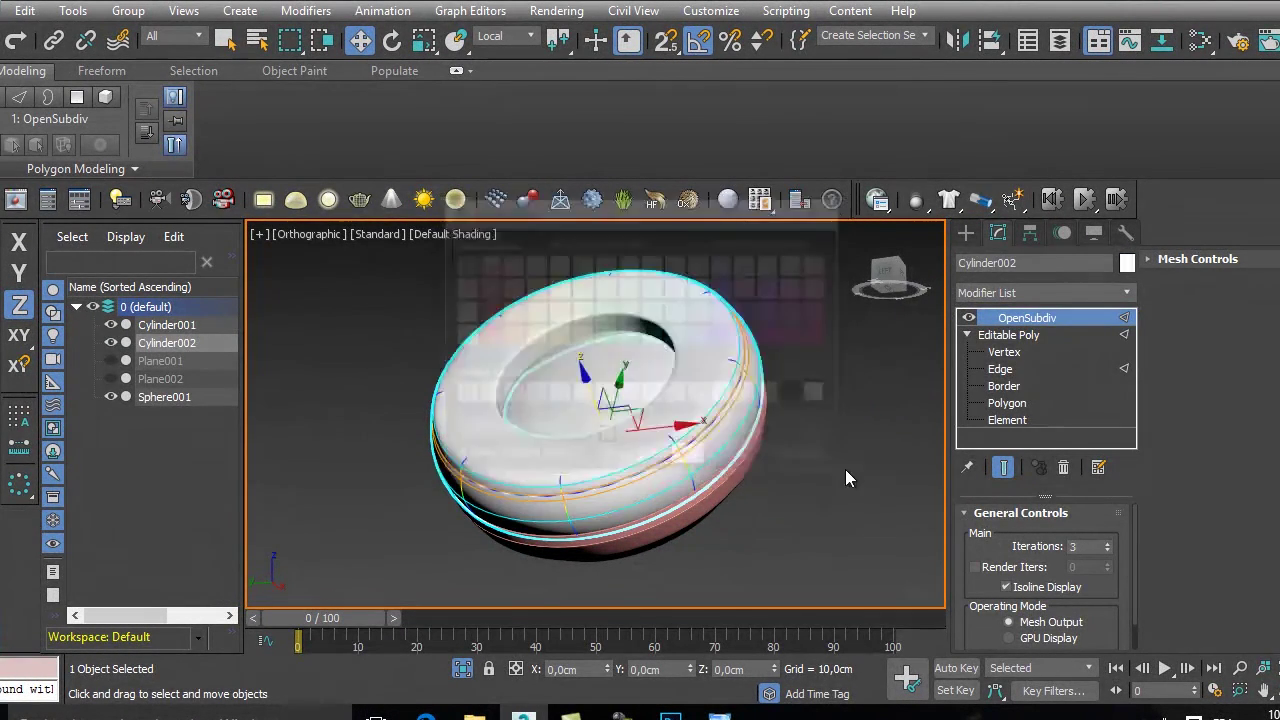
{"action": "left_click", "coordinate": [850, 470]}
- Switch to the Perspective view and examine the shaded ear cup from the front
{"action": "middle_click_drag", "start_coordinate": [854, 467], "coordinate": [757, 428]}
{"action": "key", "text": "z"}
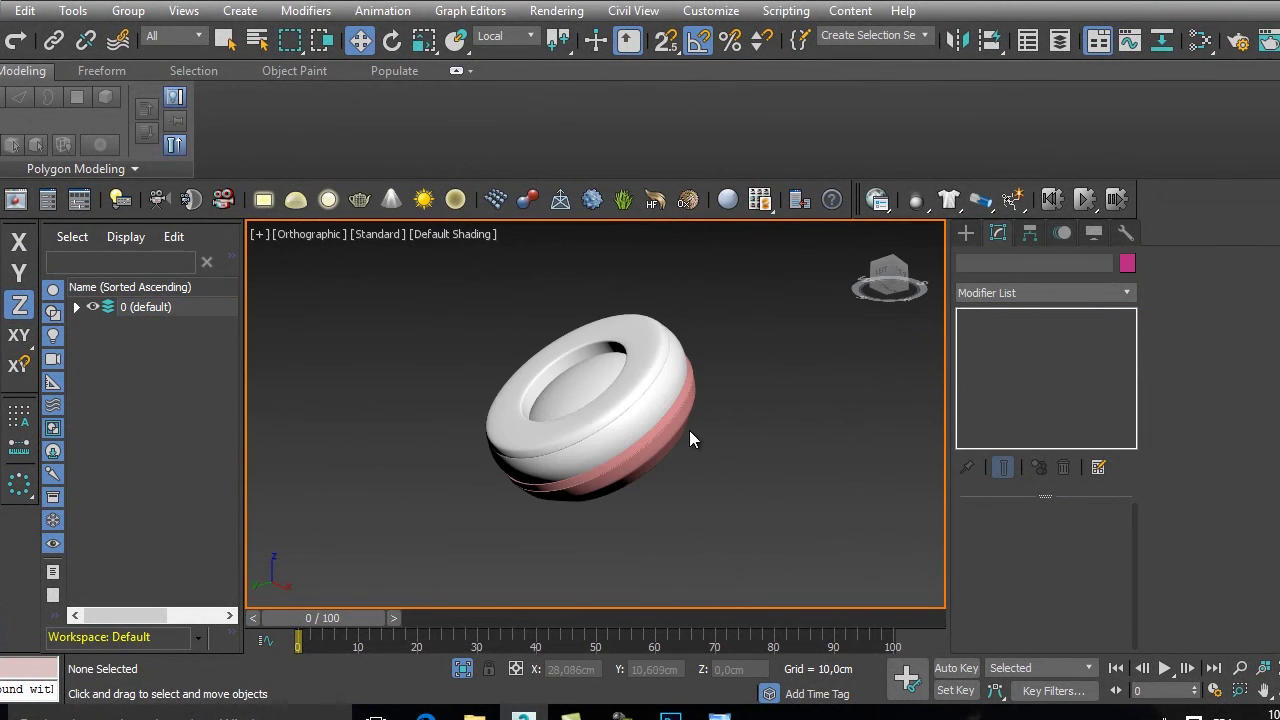
{"action": "key", "text": "p"}
{"action": "middle_click_drag", "start_coordinate": [740, 385], "coordinate": [634, 503], "text": "alt"}
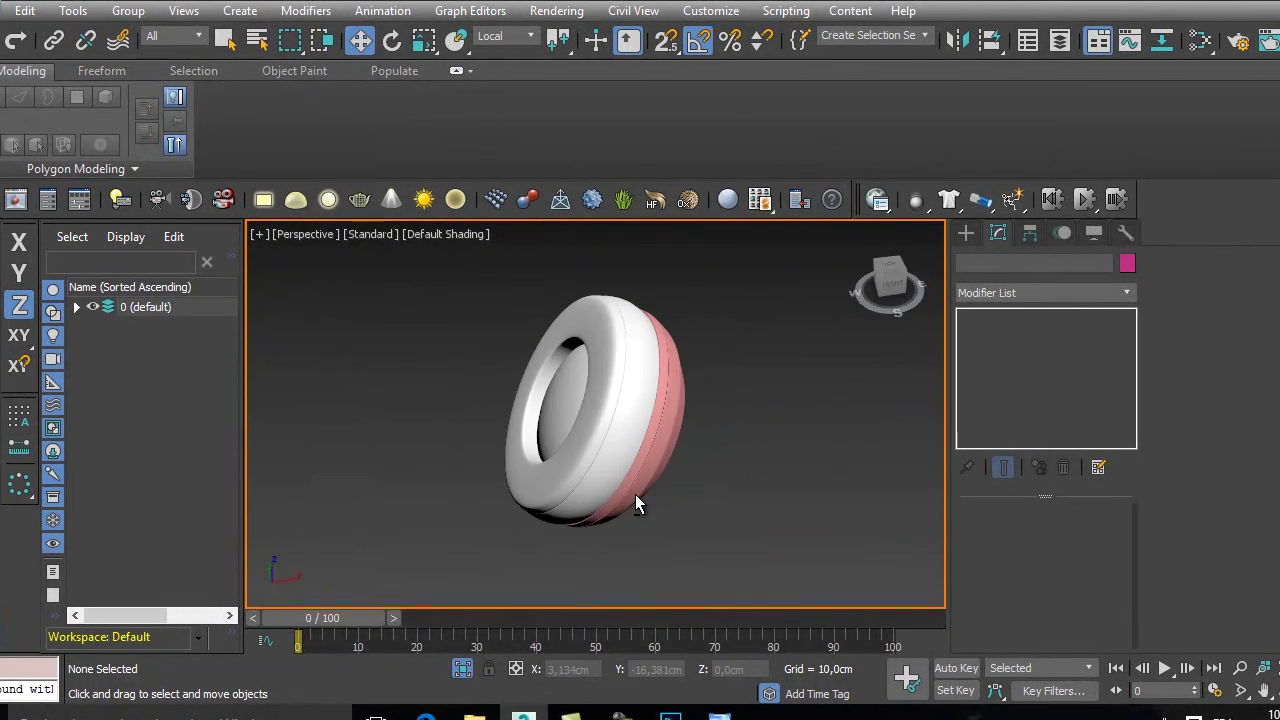